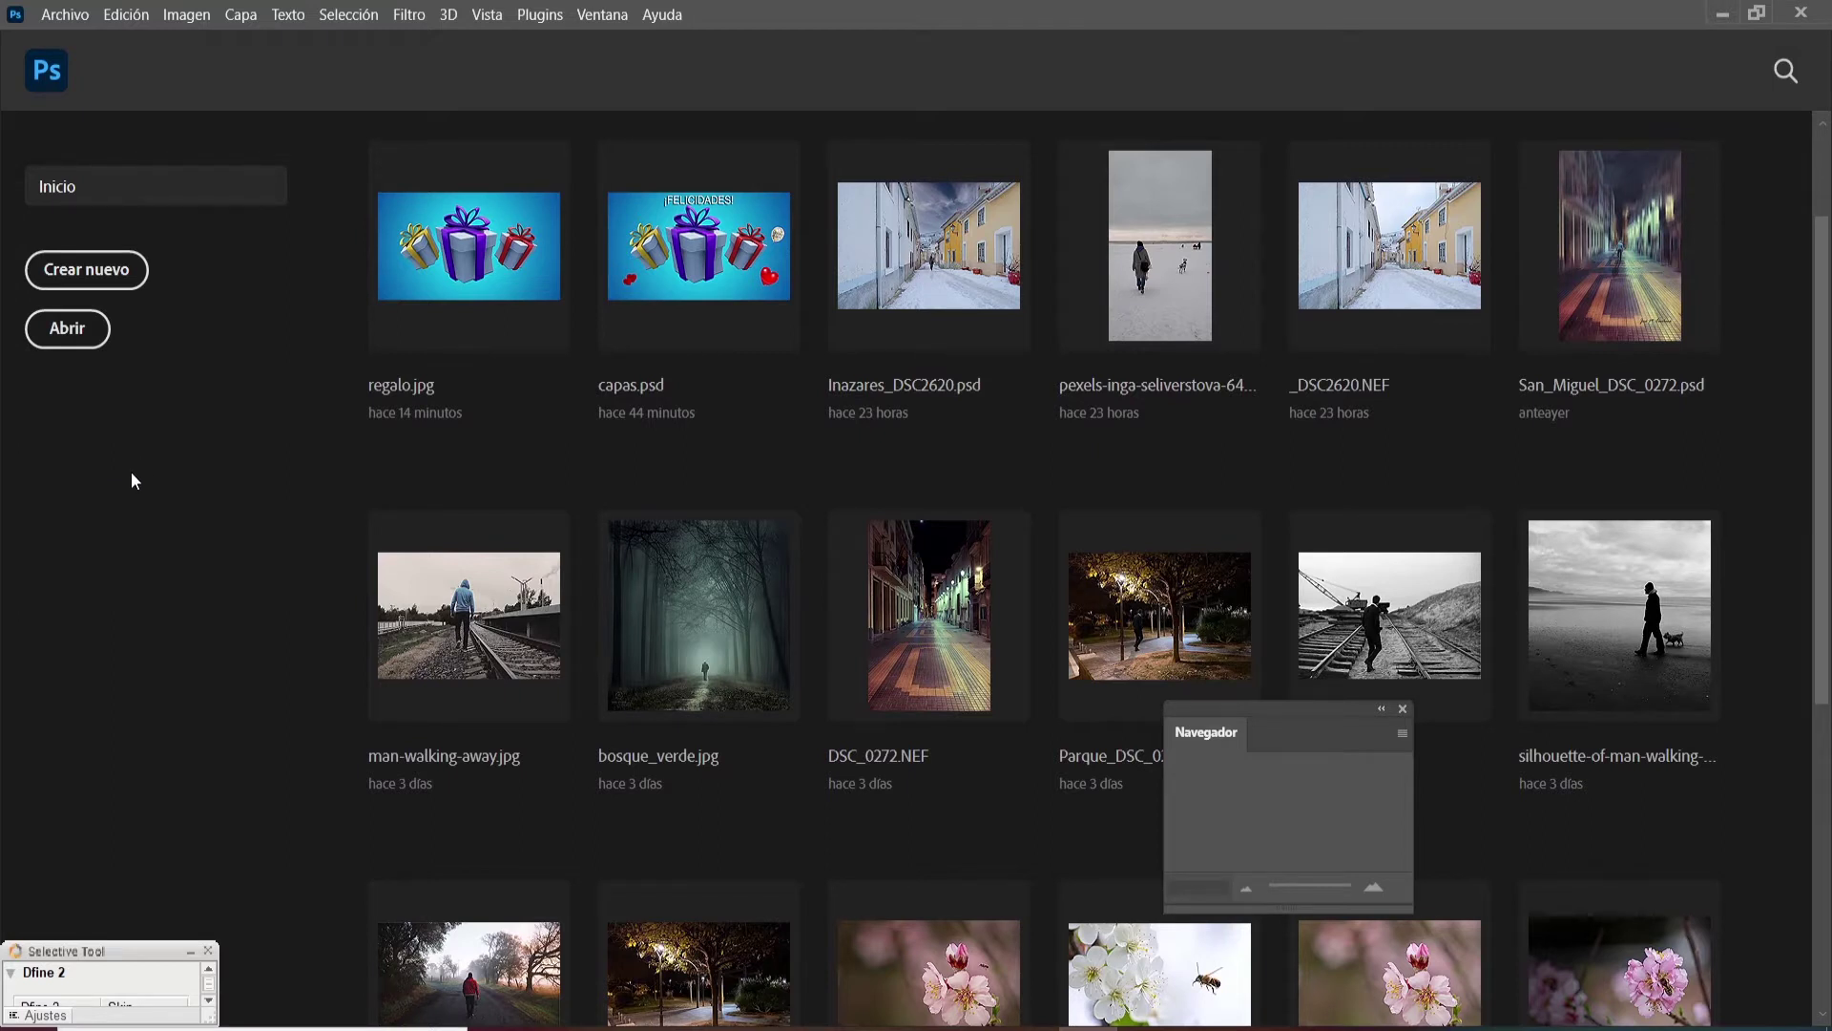
# - Open the image regalo.jpg from the Capas Photoshop folder
pyautogui.click(69, 16)
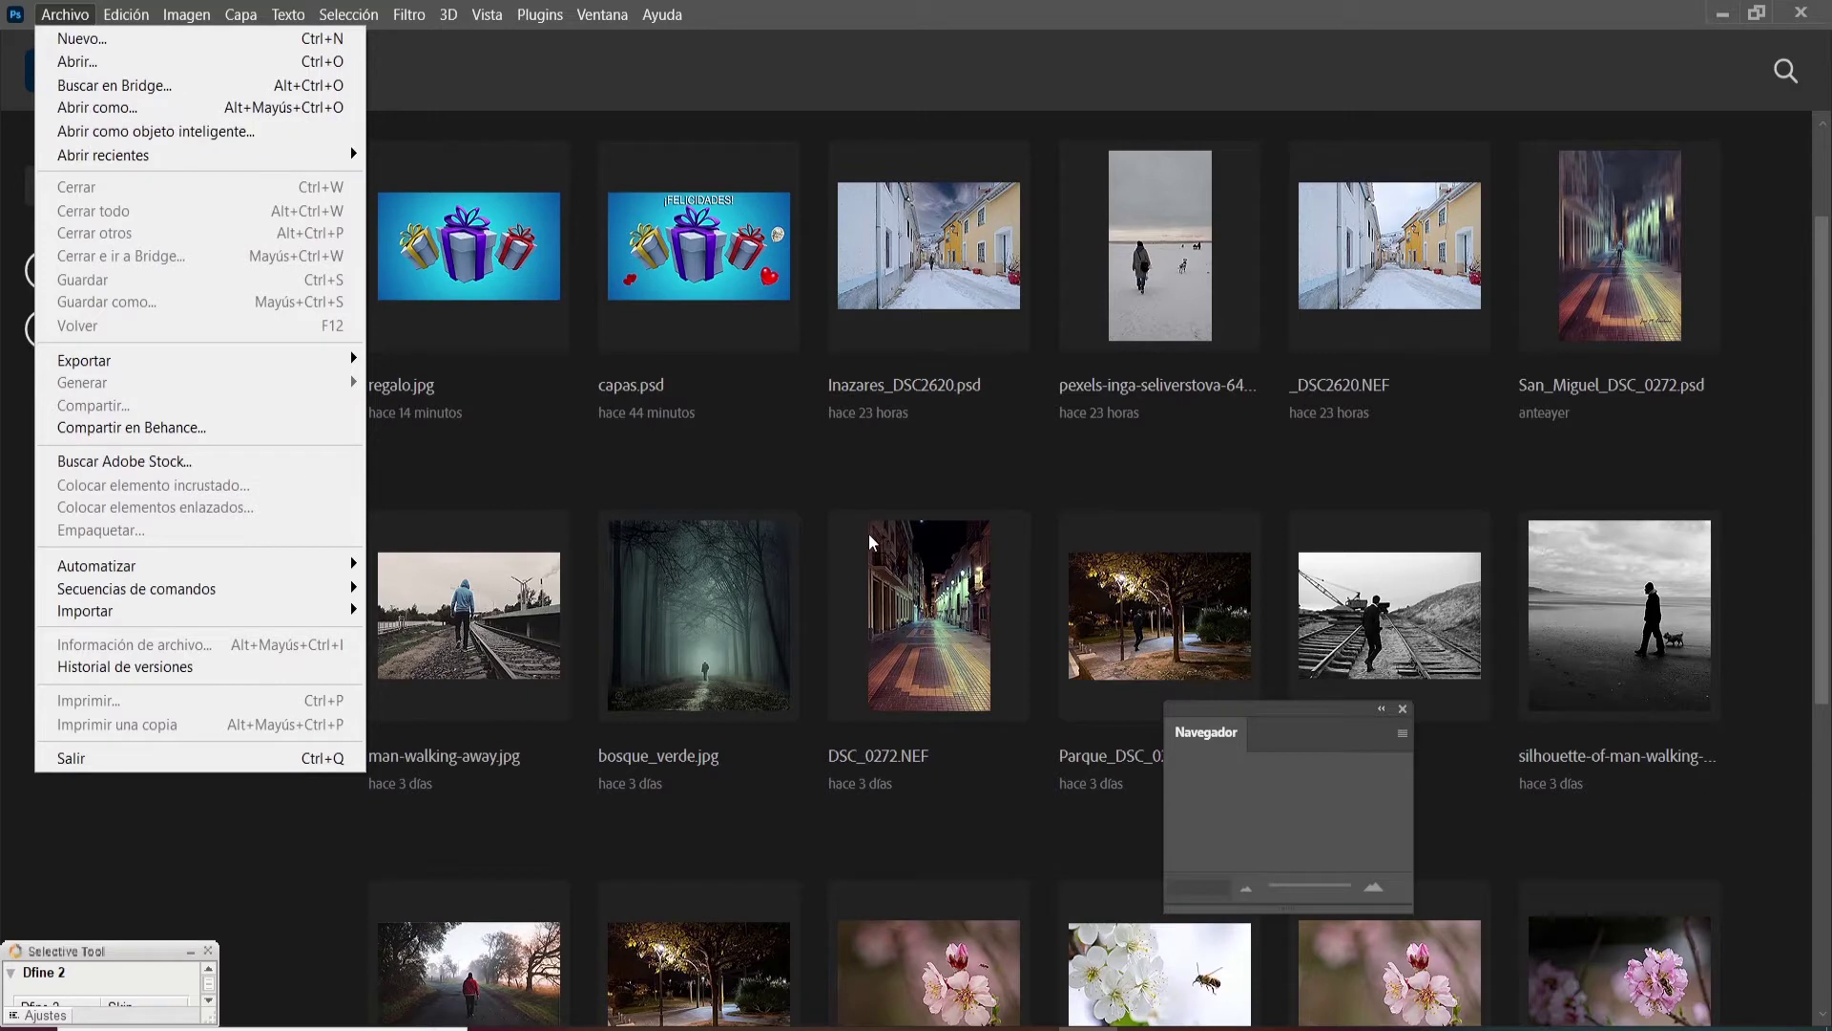
pyautogui.moveTo(108, 26)
pyautogui.click(74, 63)
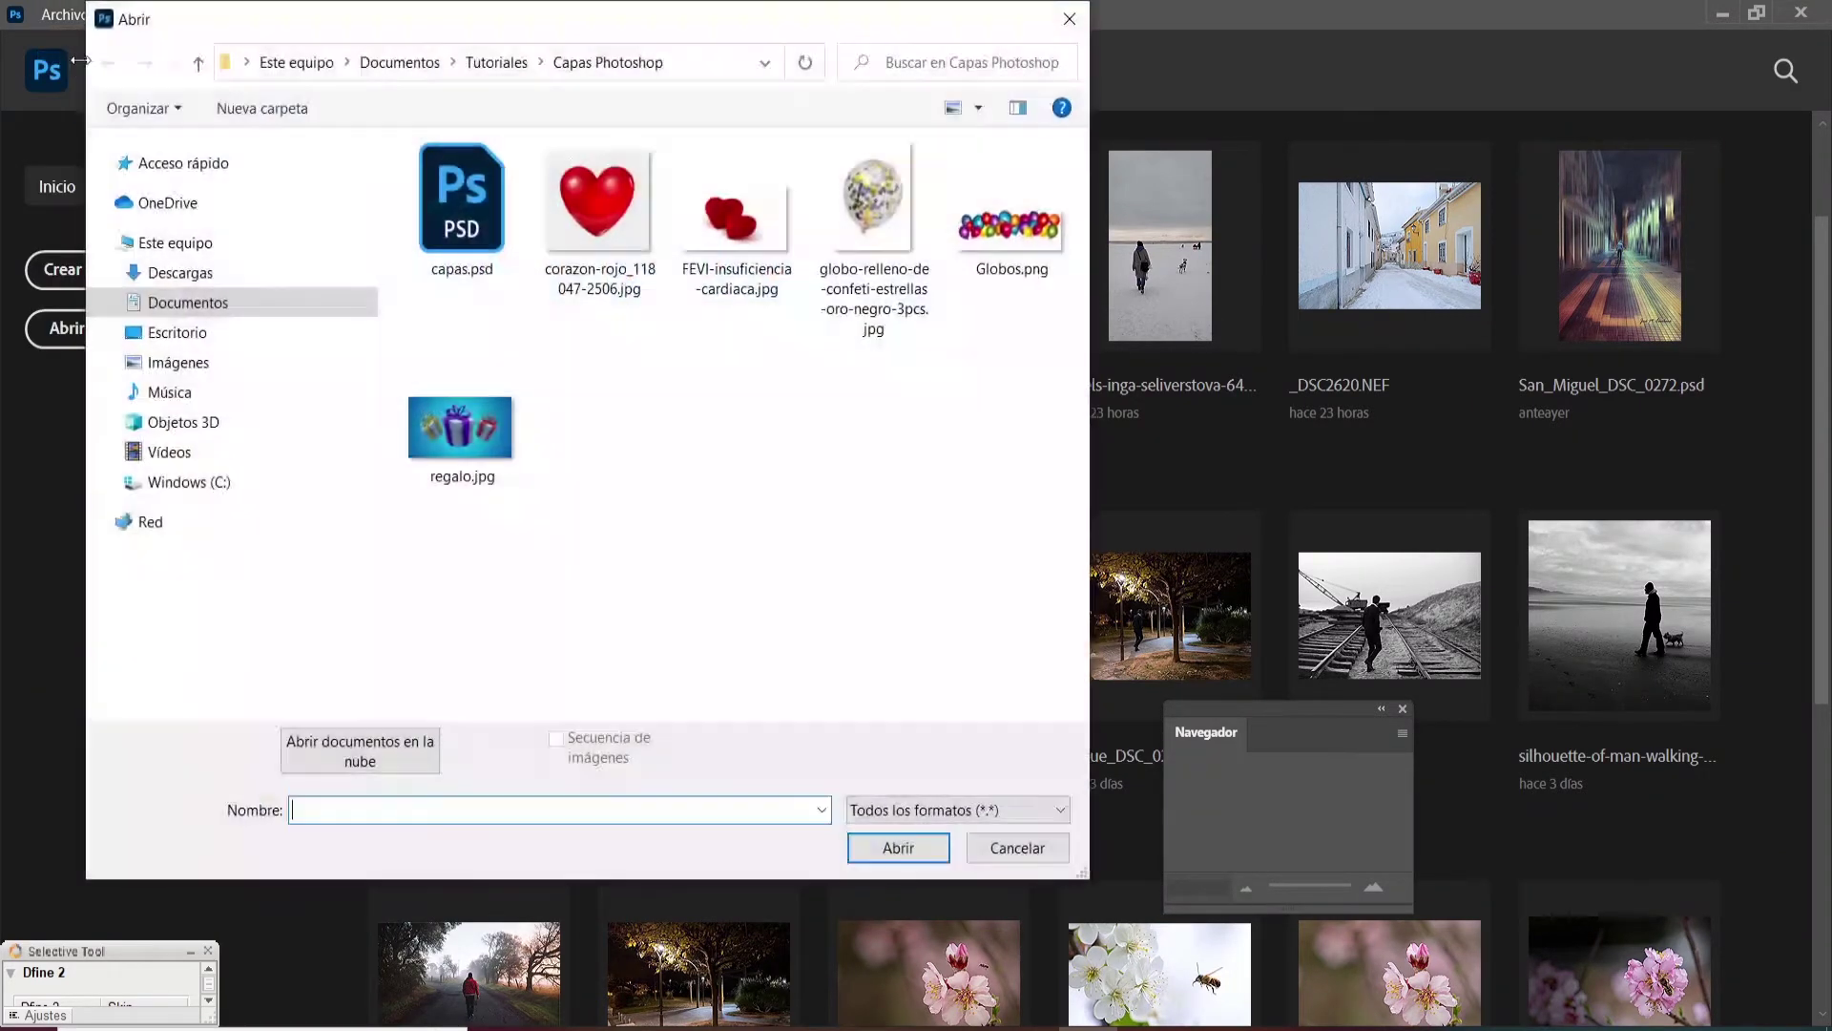
pyautogui.click(432, 437)
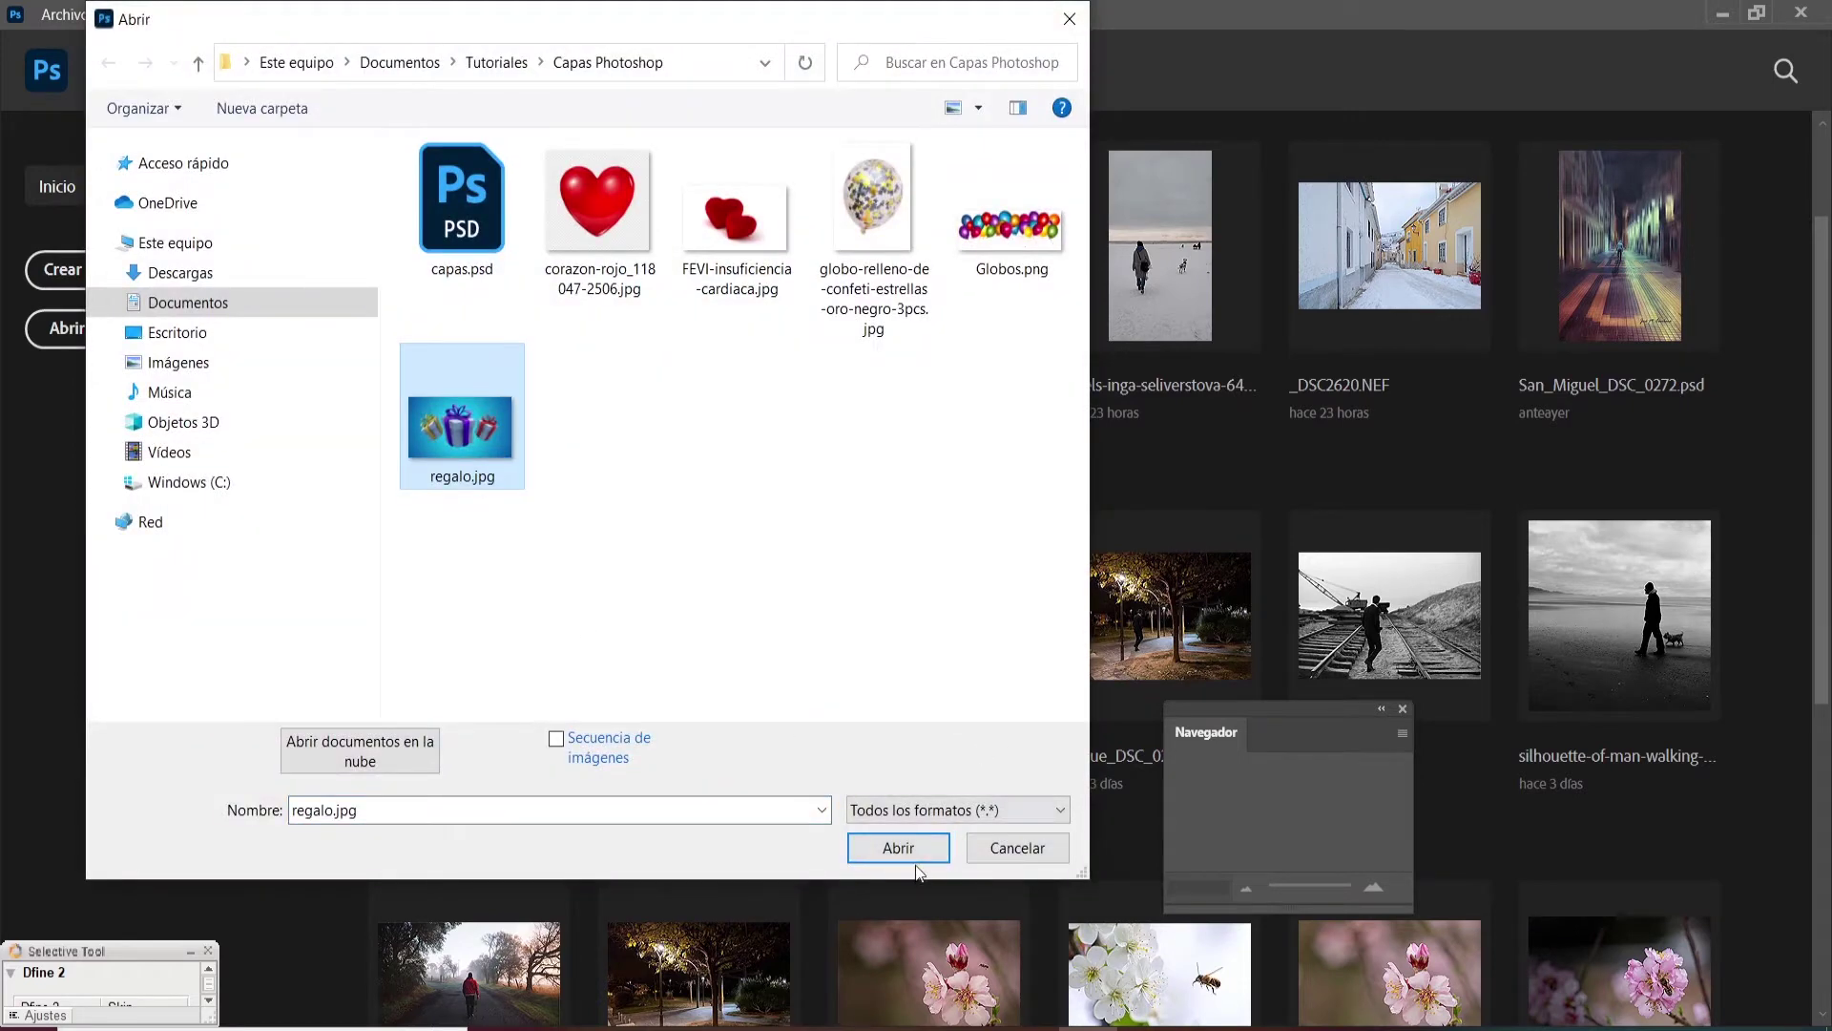
pyautogui.click(898, 846)
pyautogui.click(1025, 488)
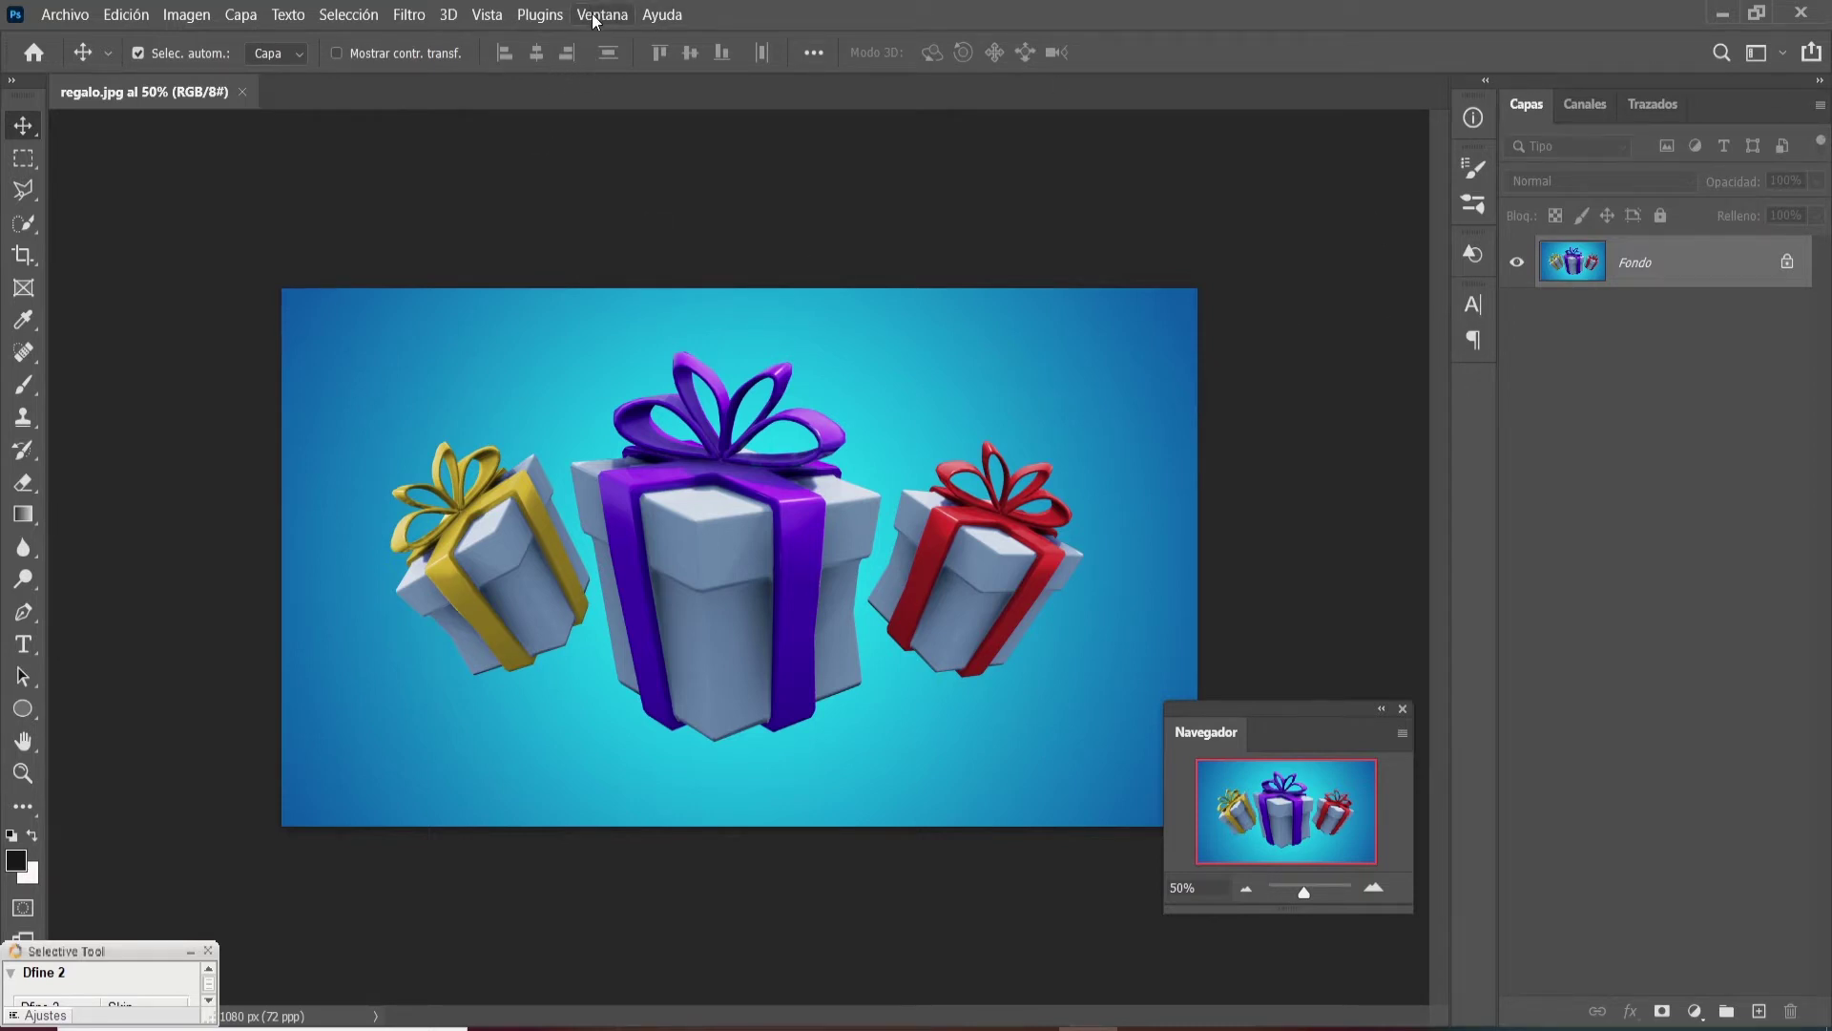
# - Hide the Capas (layers) panel and show it again
pyautogui.click(487, 15)
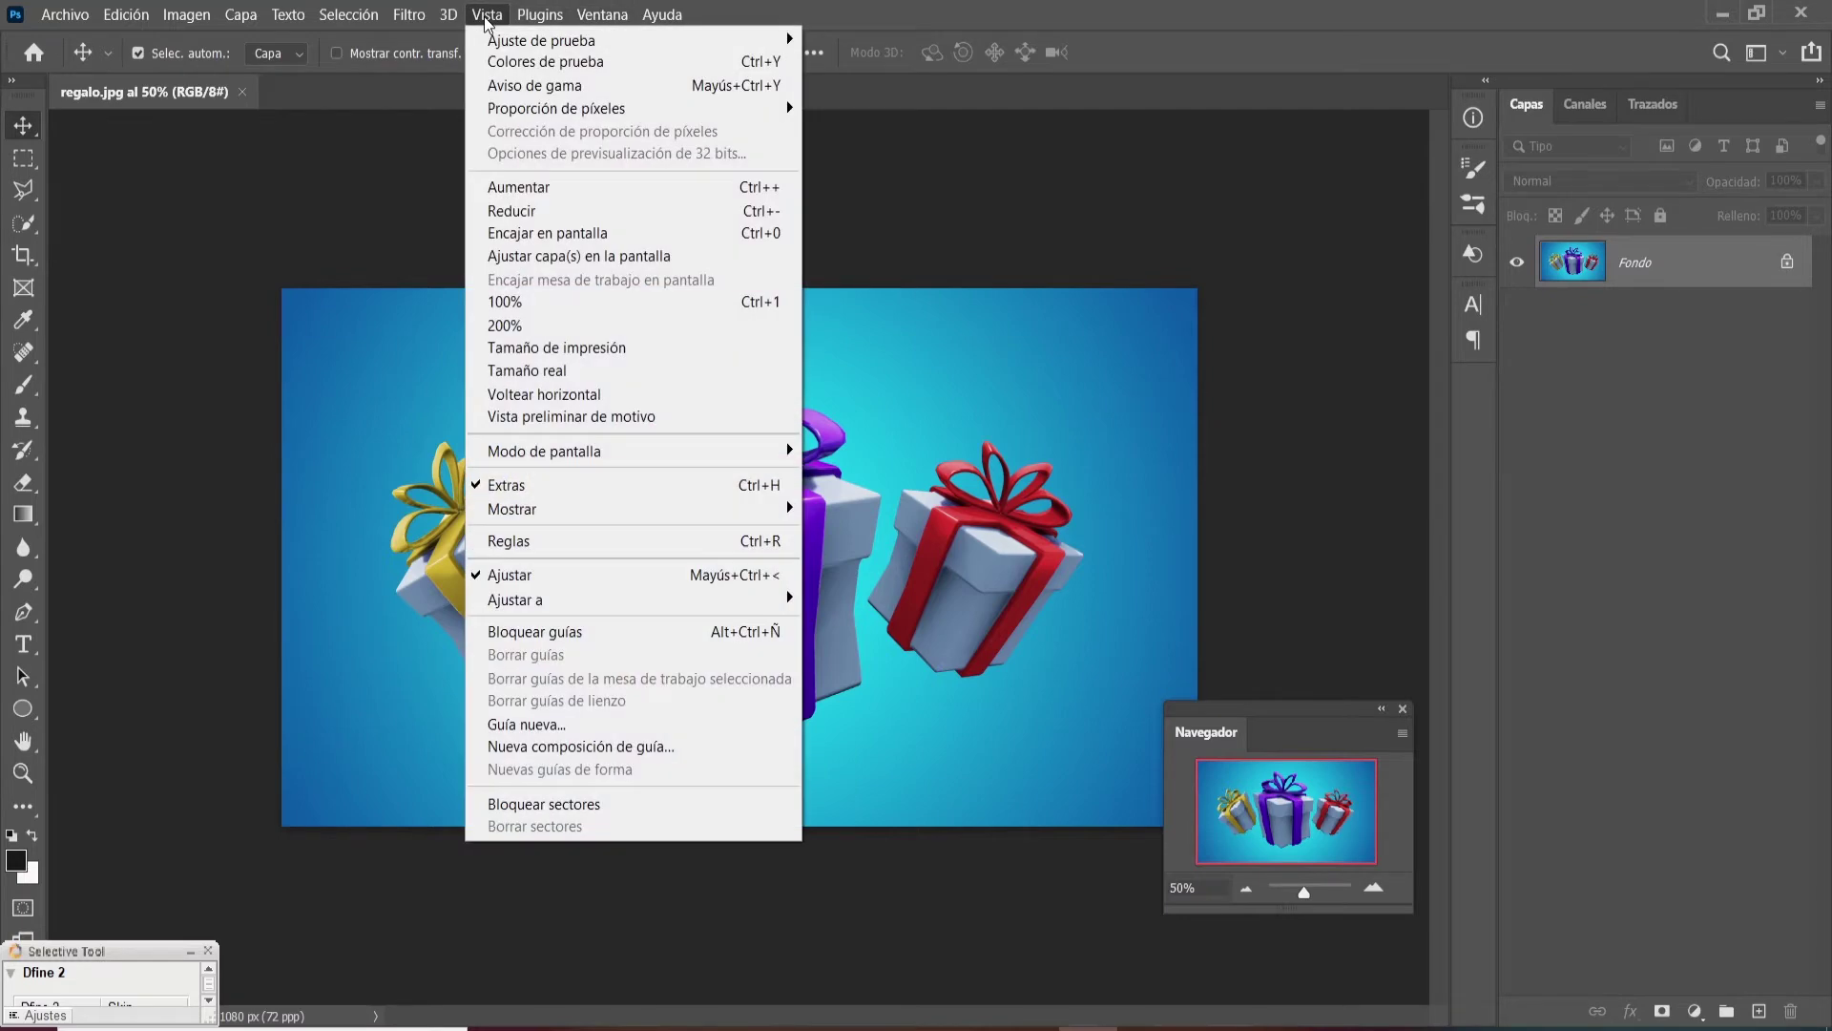
pyautogui.moveTo(596, 19)
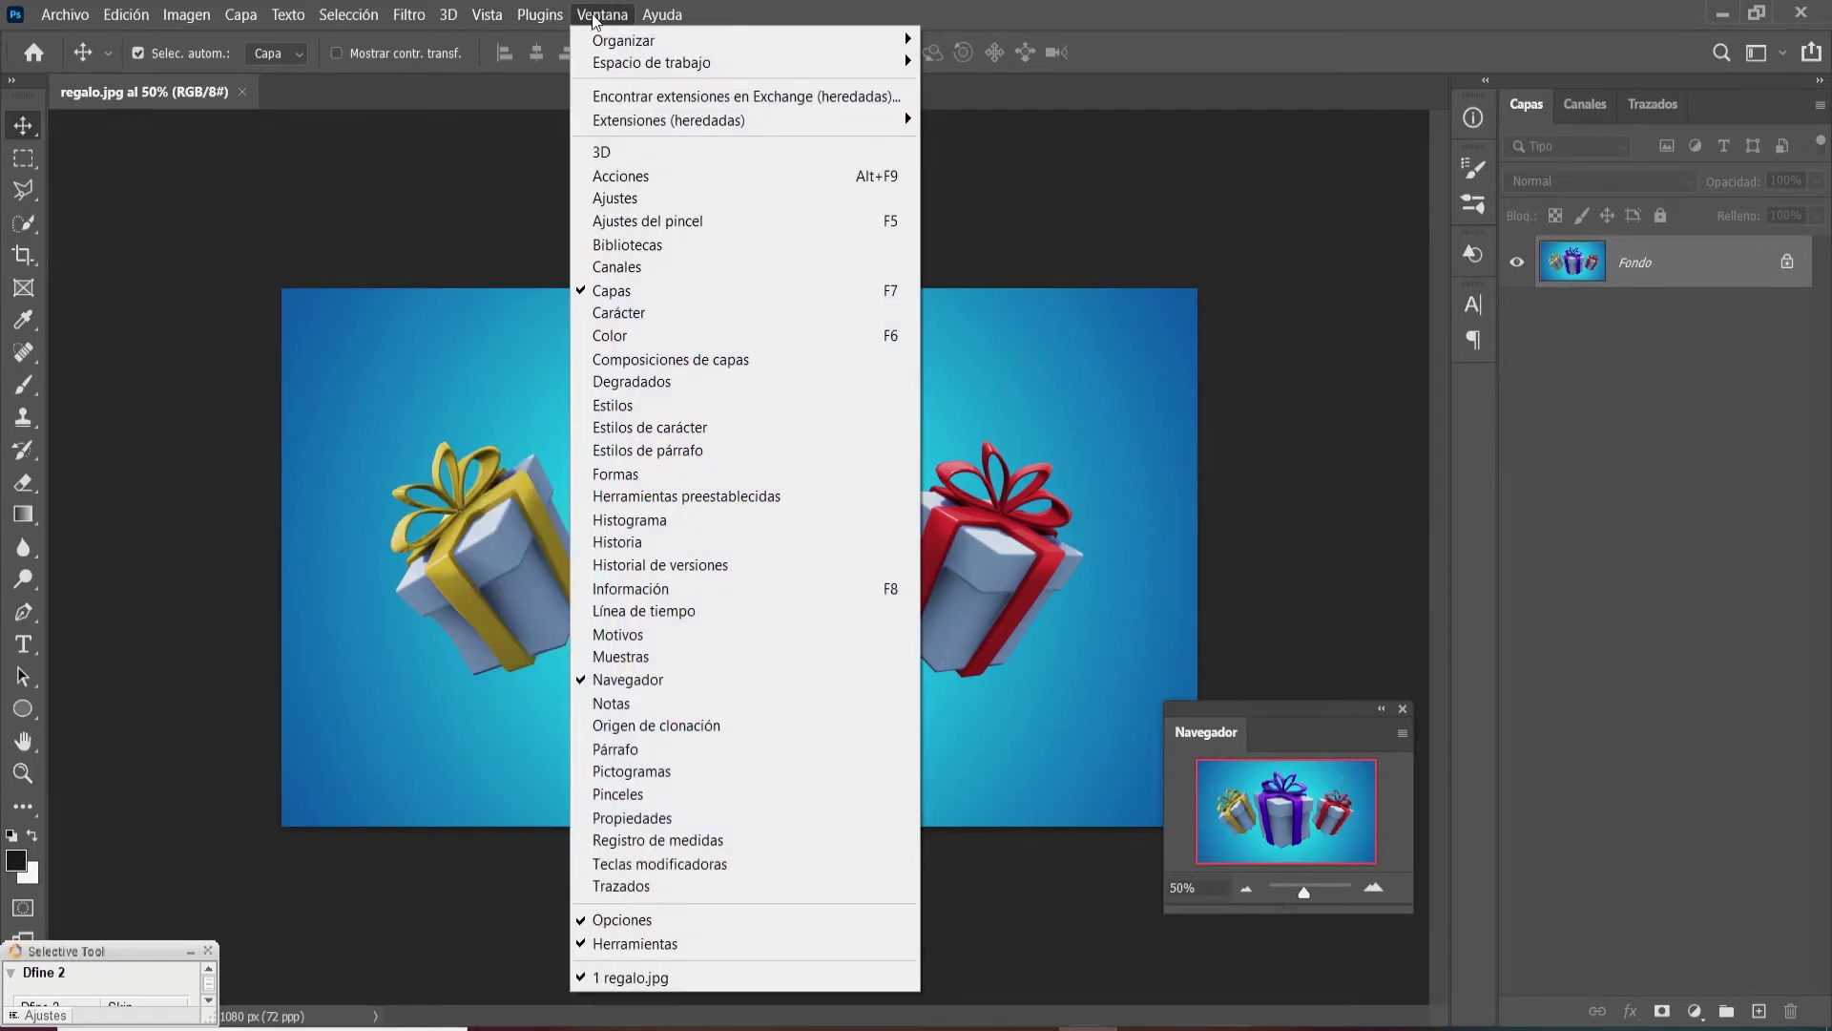
pyautogui.click(626, 293)
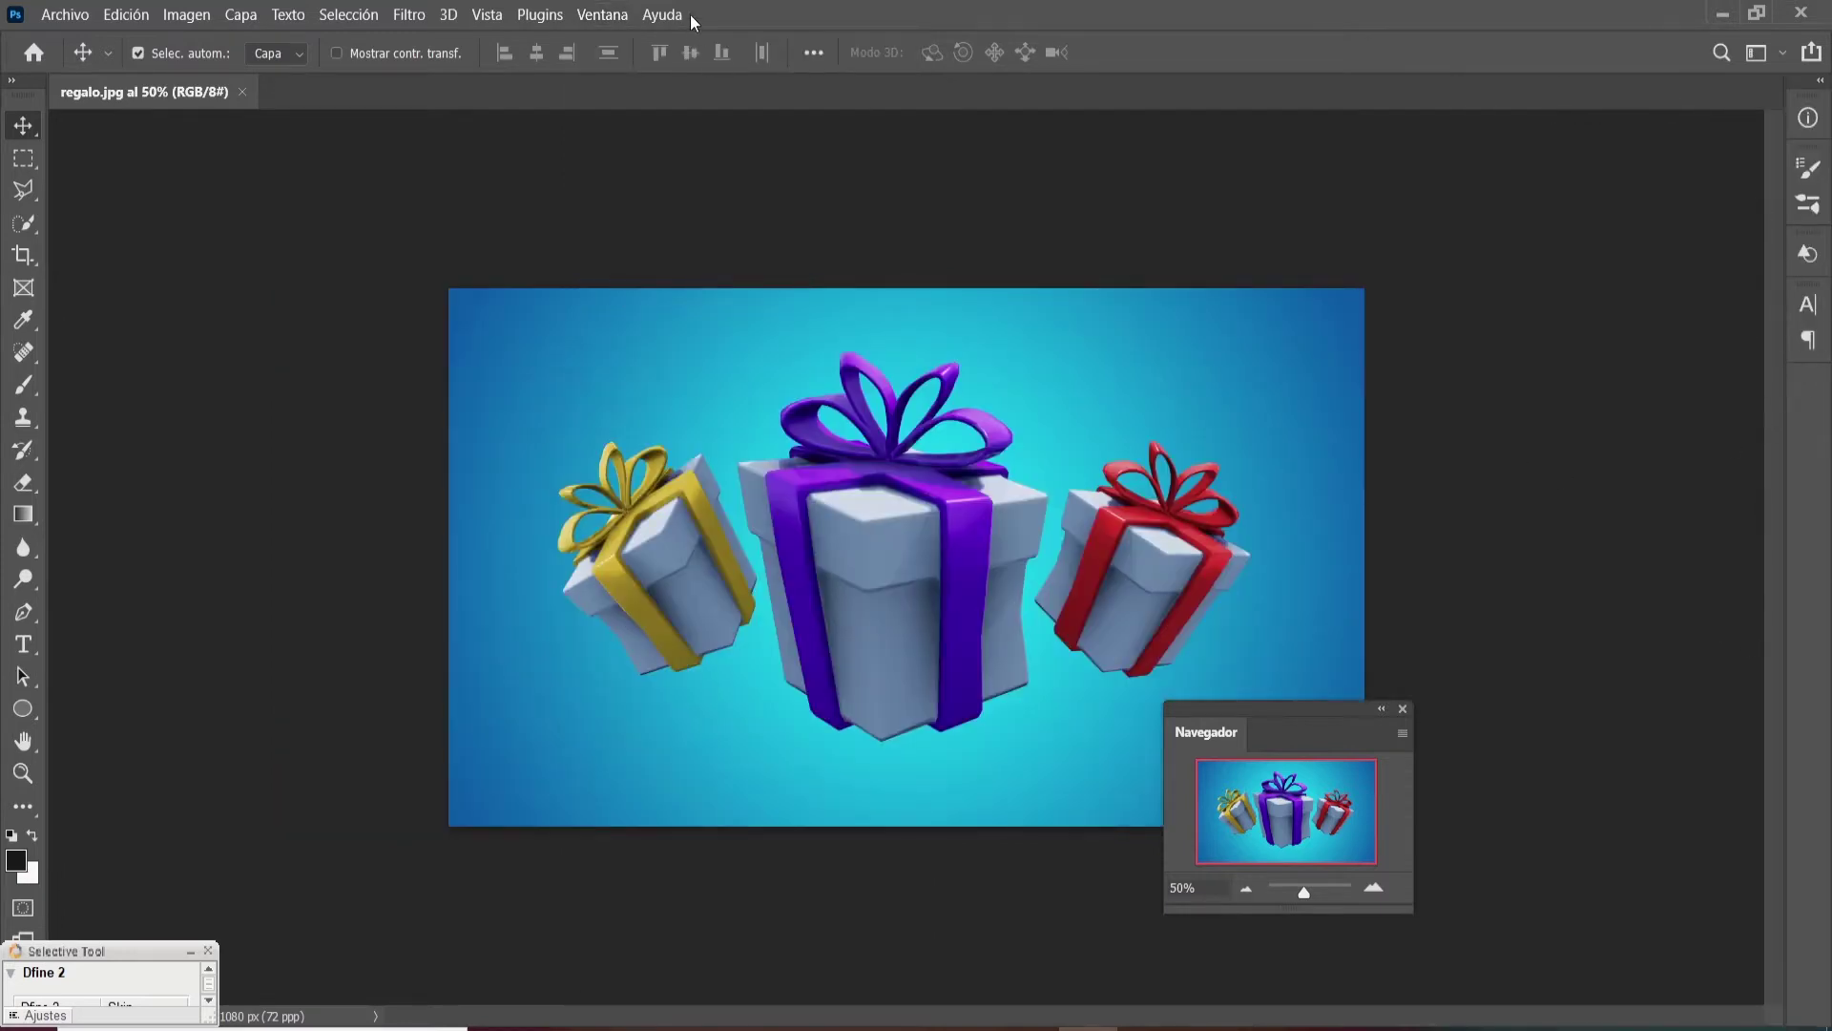
pyautogui.click(603, 17)
pyautogui.click(589, 292)
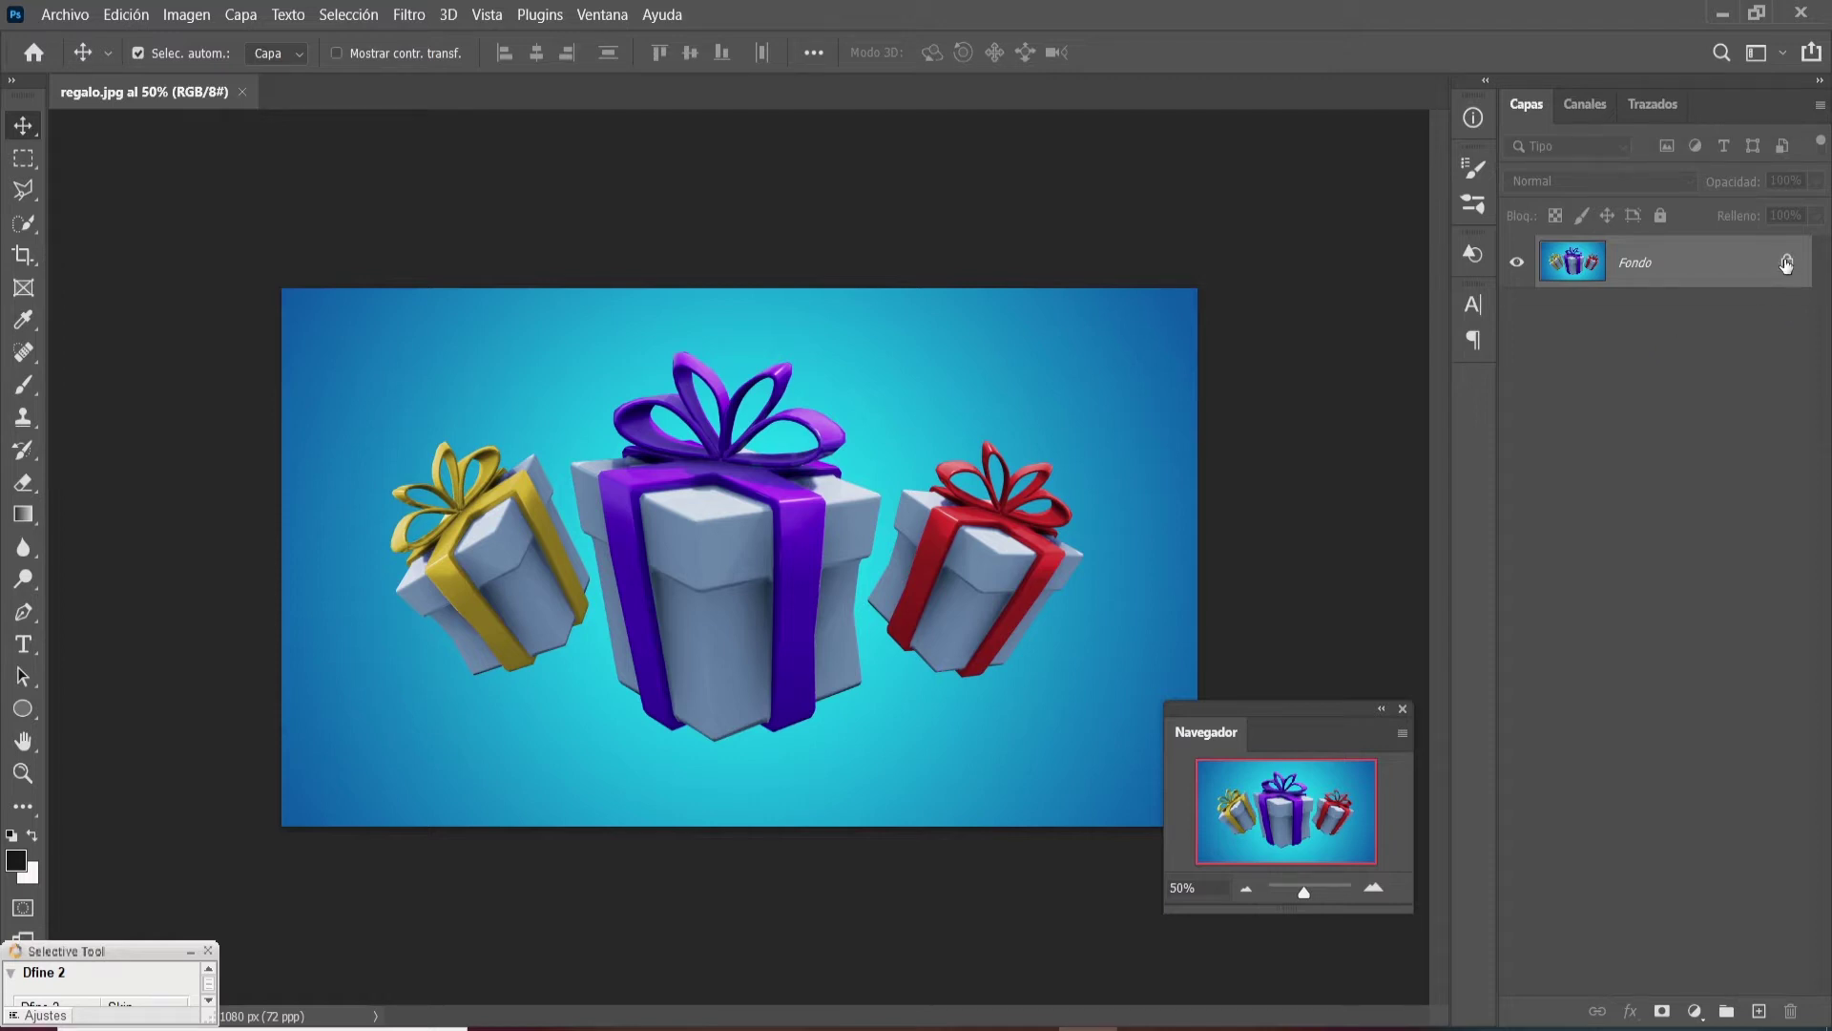
# - Try converting the Fondo background into a normal layer, first by unlocking it and again with the layer-from-background command
pyautogui.click(1787, 264)
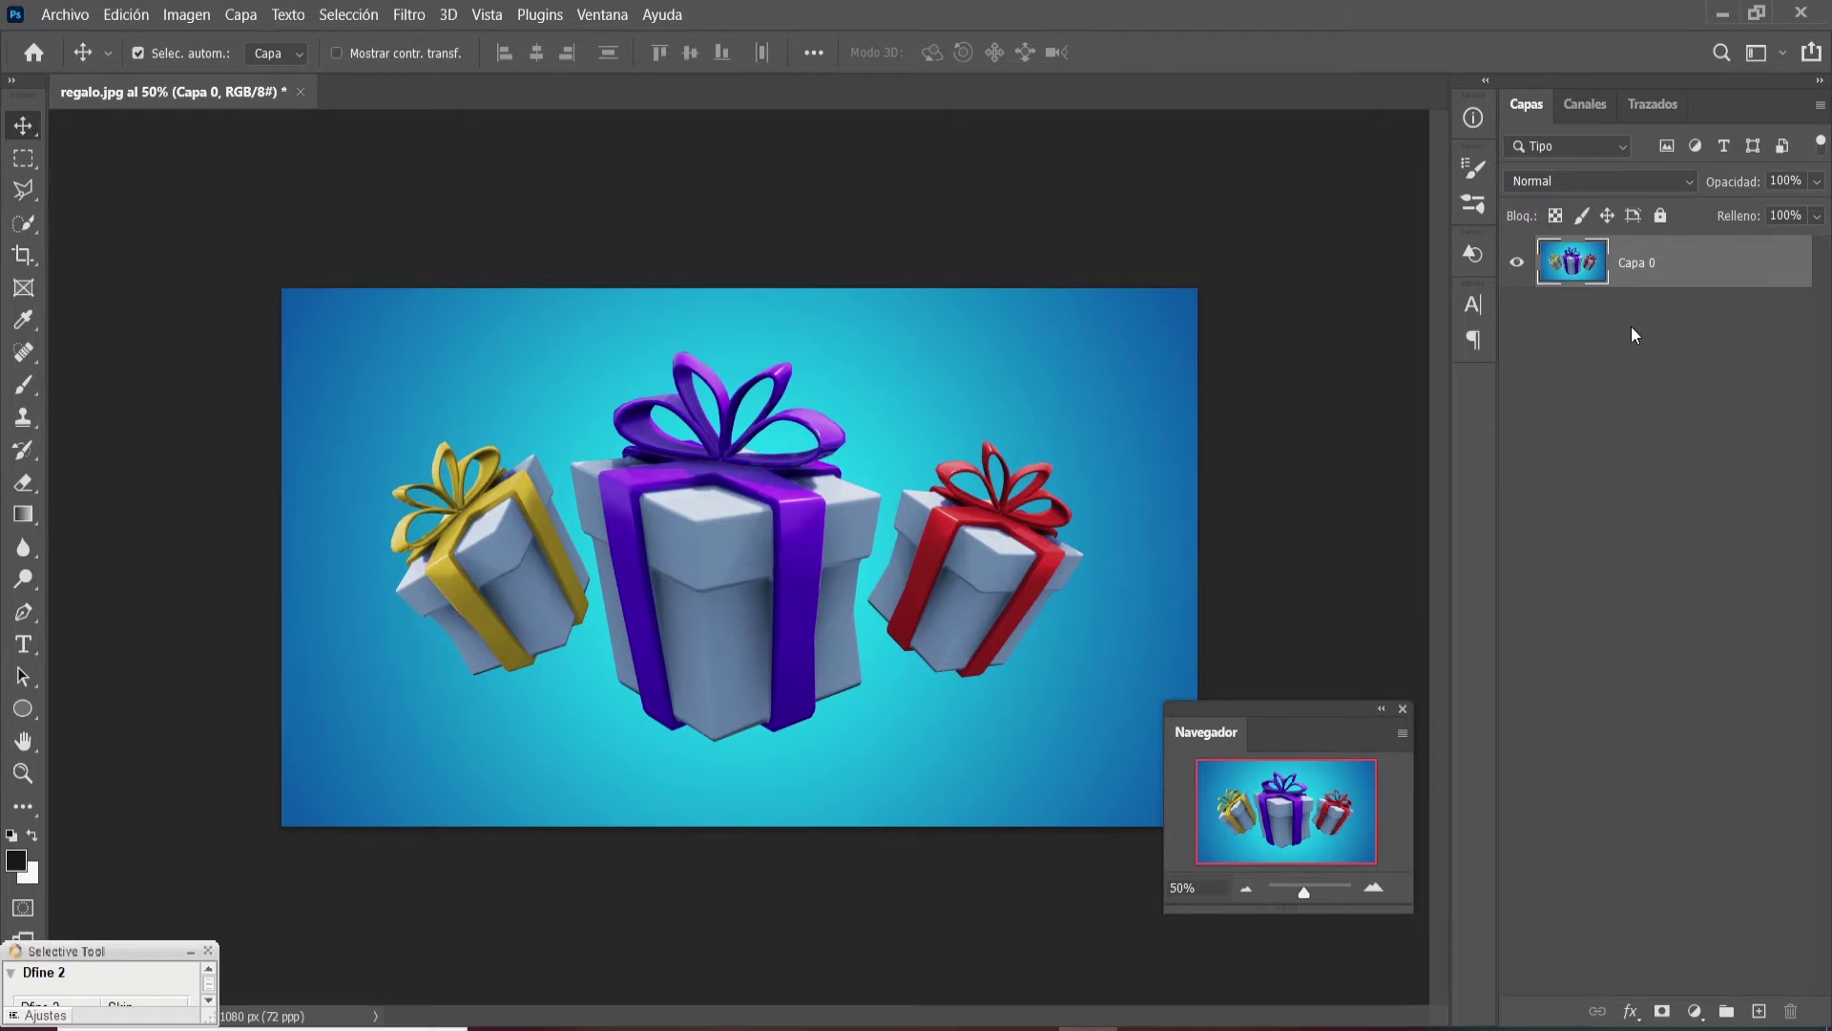
pyautogui.hotkey('ctrl', 'z')
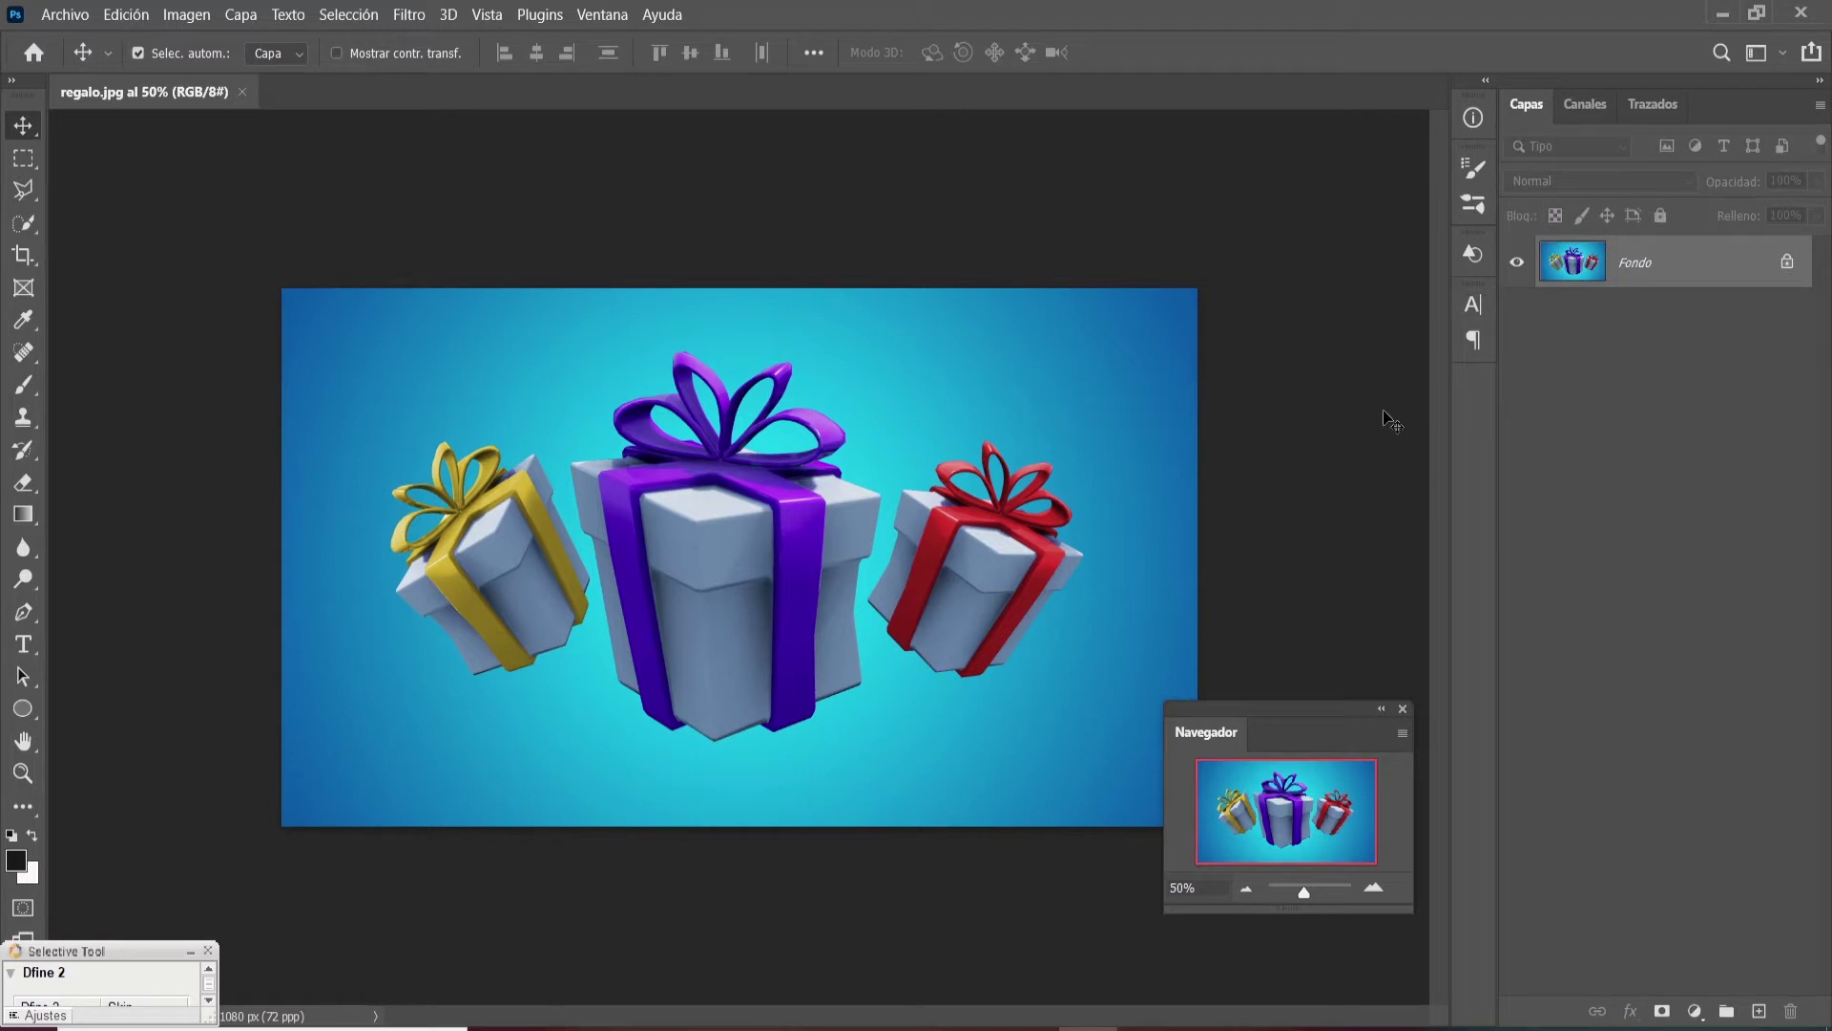
pyautogui.rightClick(1688, 266)
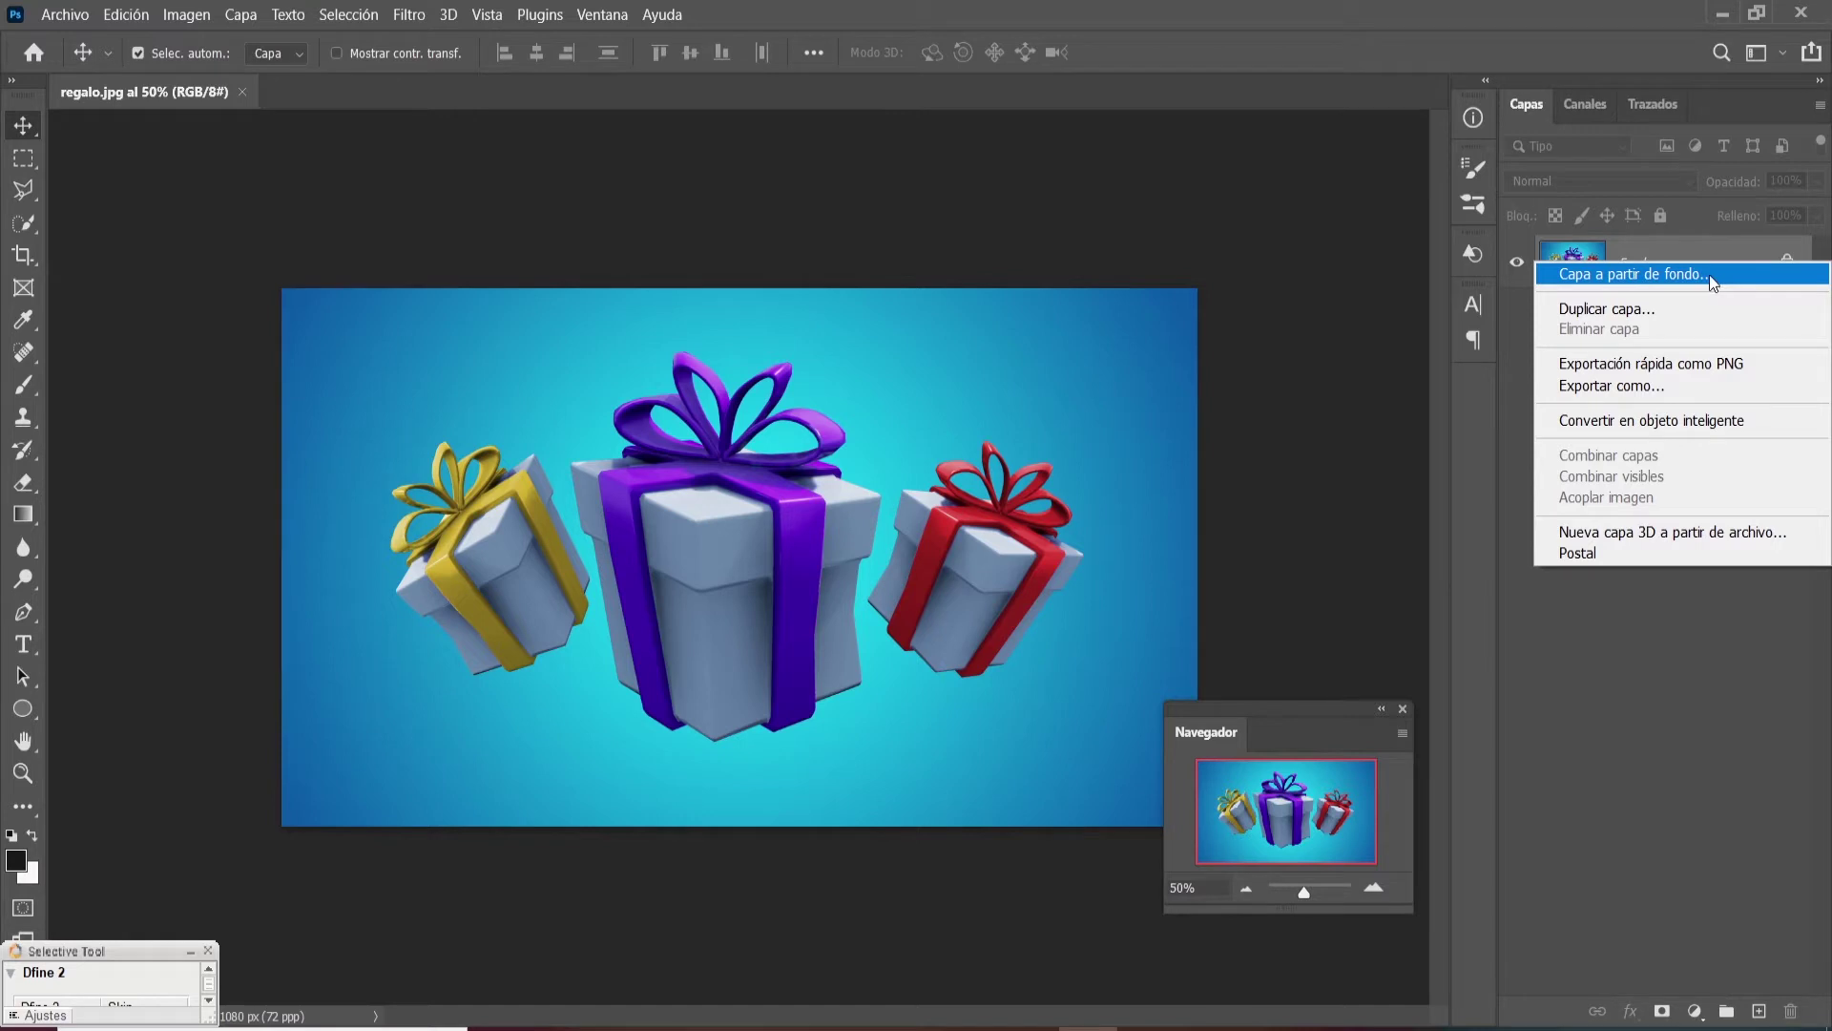
pyautogui.click(1709, 277)
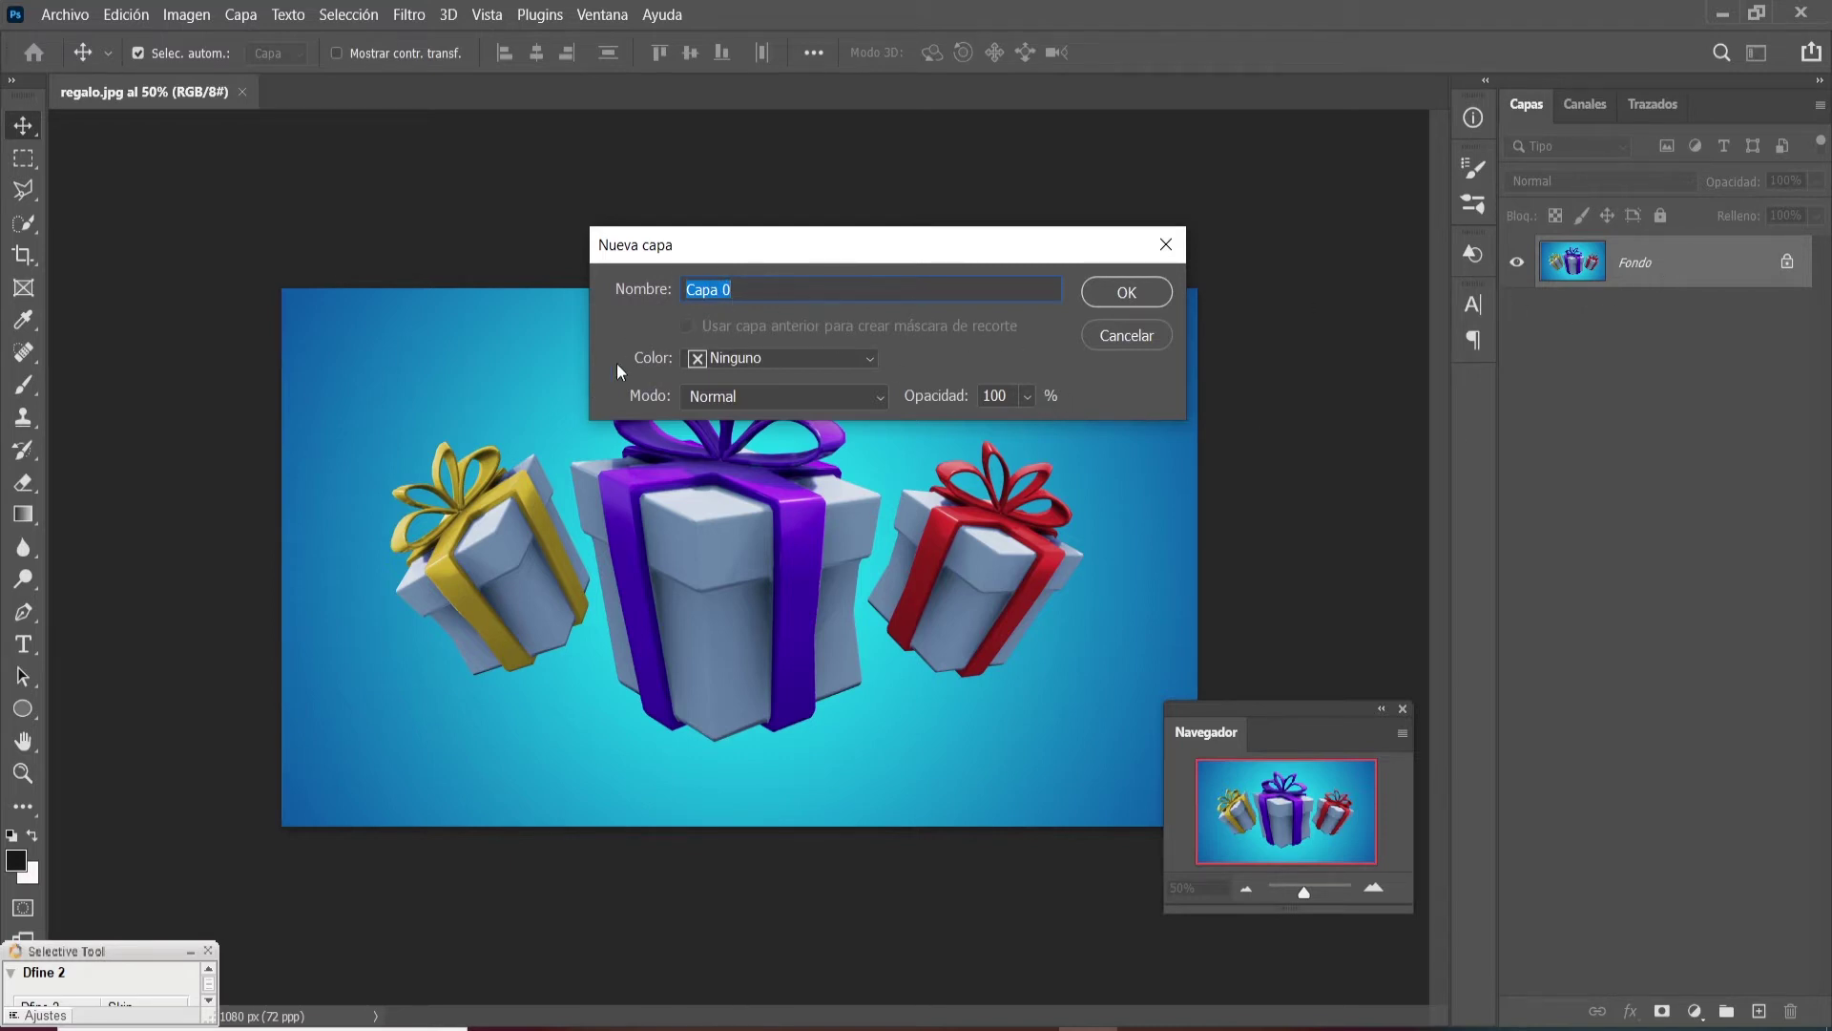
pyautogui.click(1126, 336)
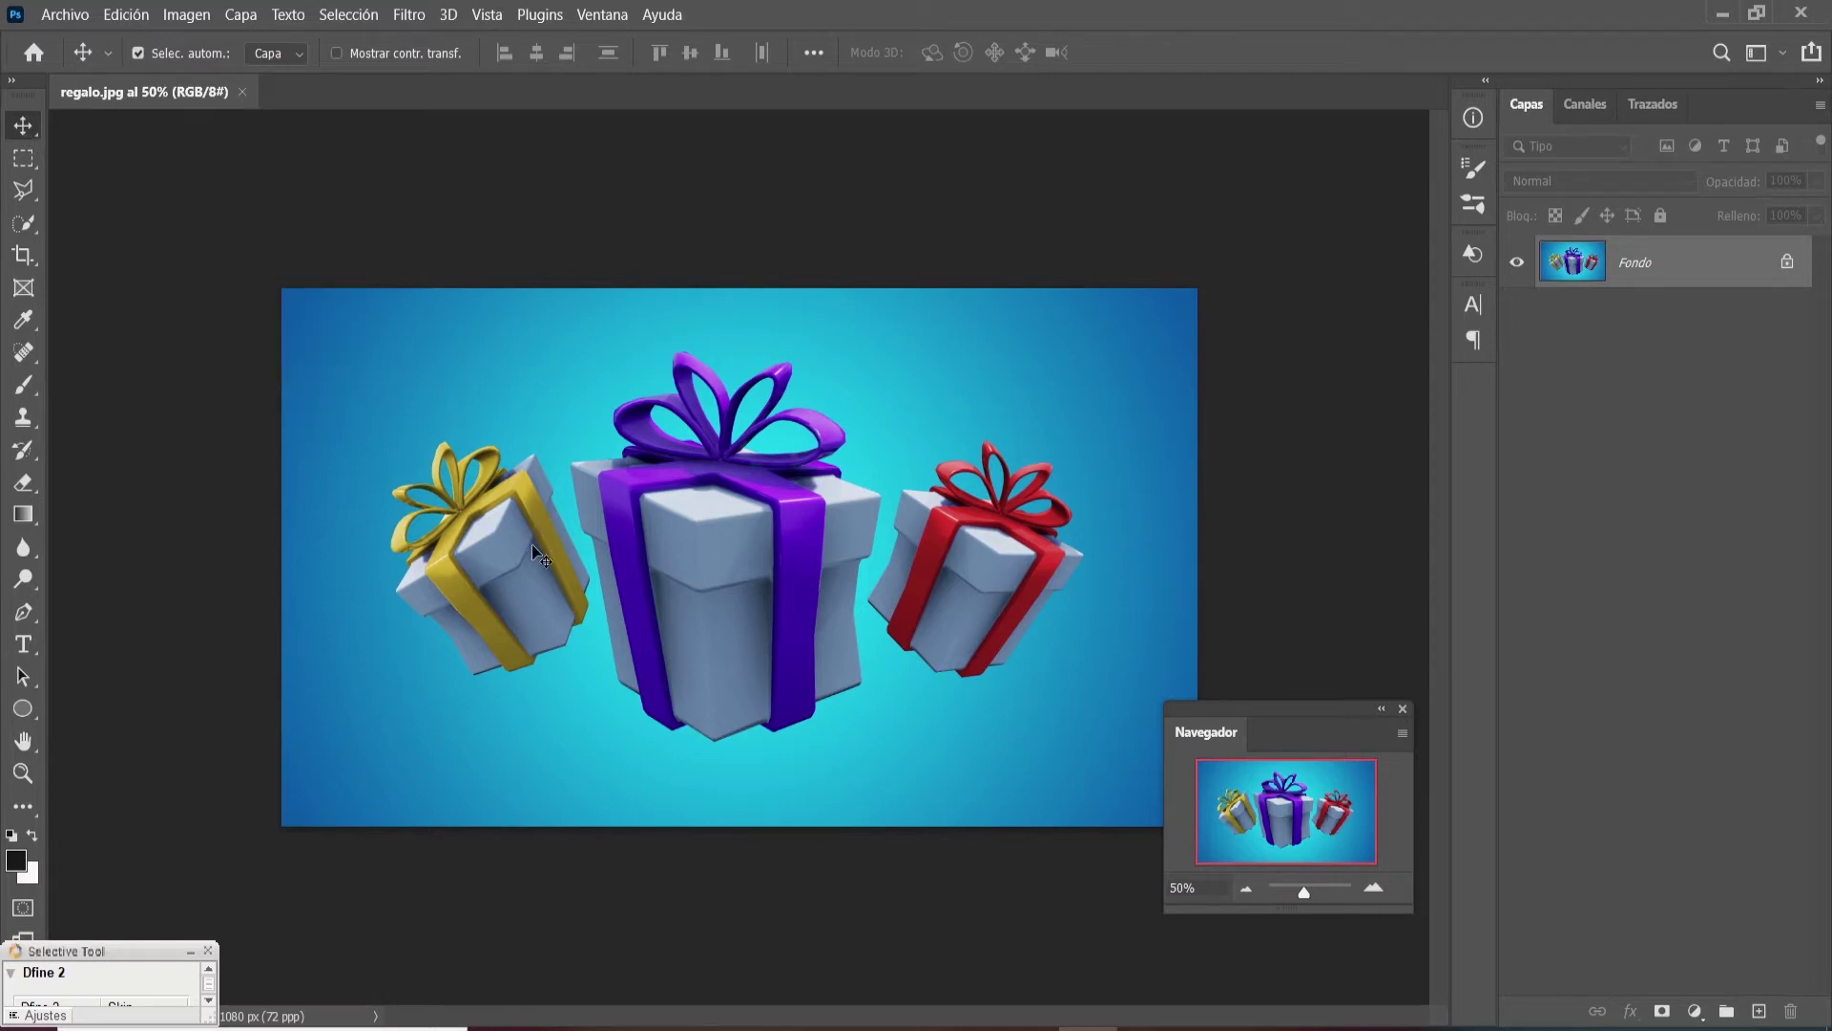
# - Try moving the Fondo background about 402 px horizontally by converting it to a normal layer, and undo the move
pyautogui.moveTo(541, 558); pyautogui.dragTo(727, 546)
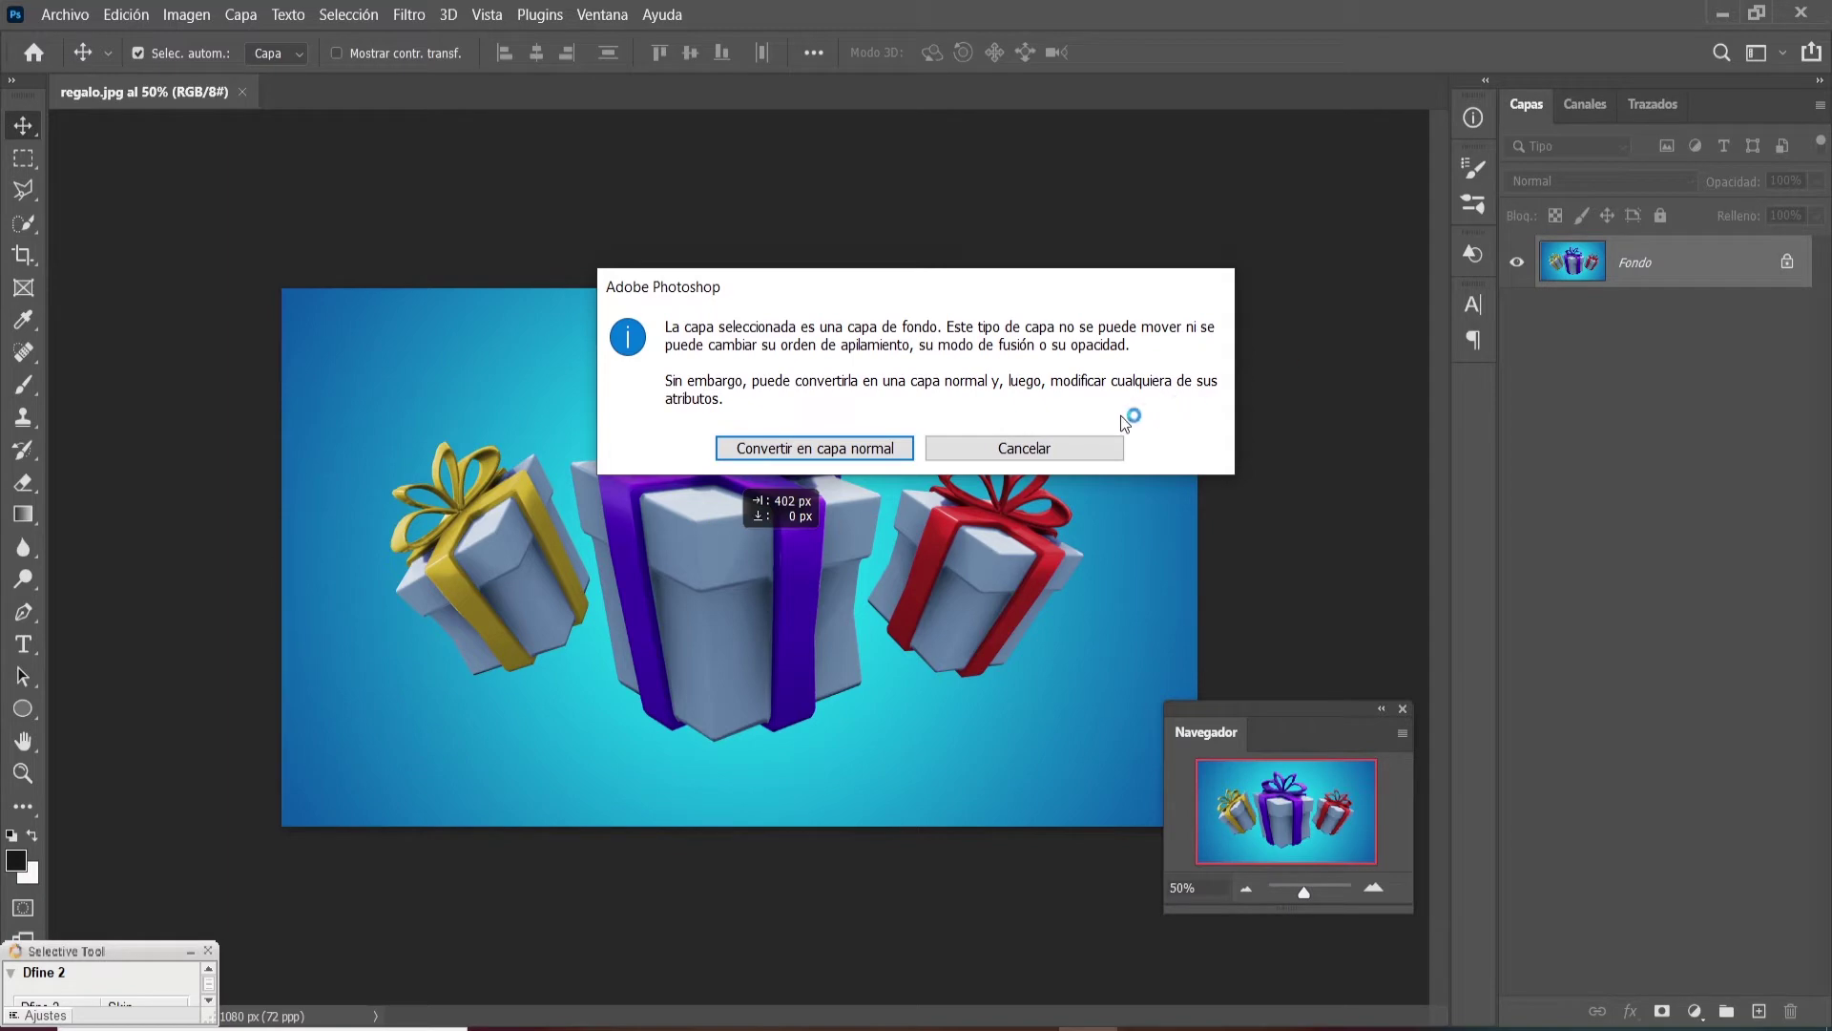
pyautogui.click(857, 448)
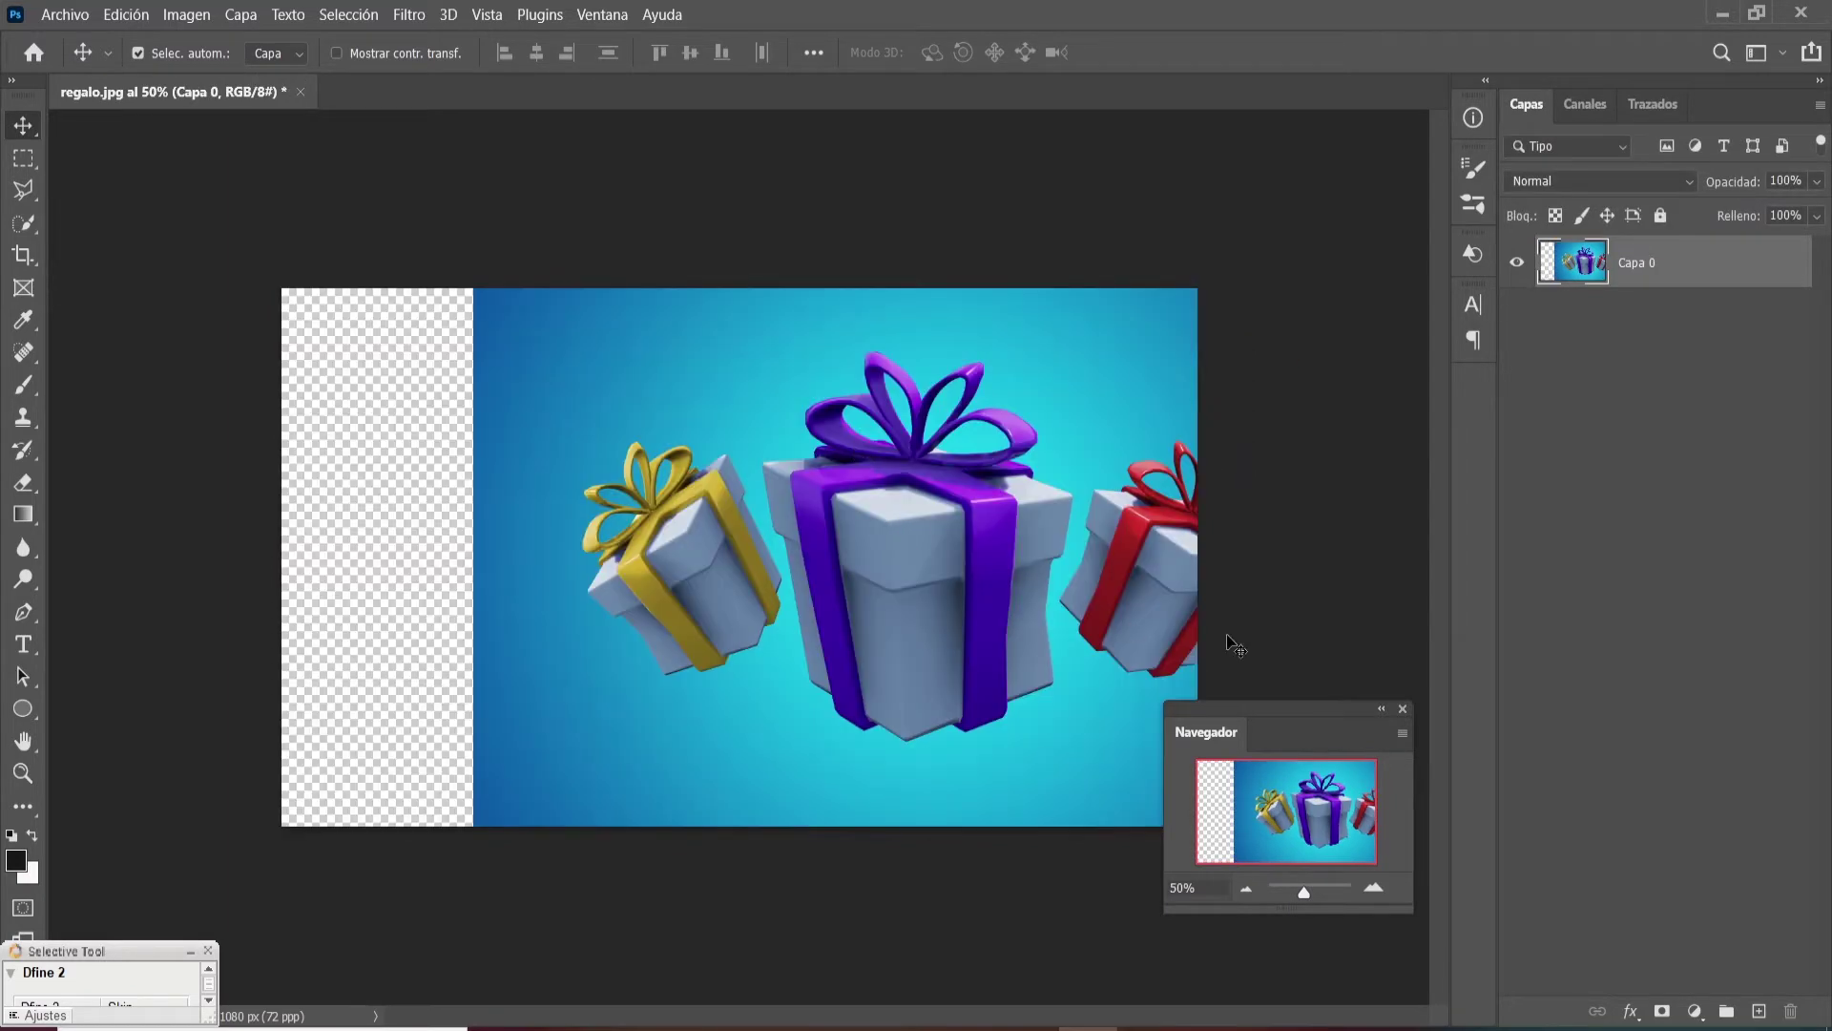
pyautogui.click(130, 18)
pyautogui.click(140, 40)
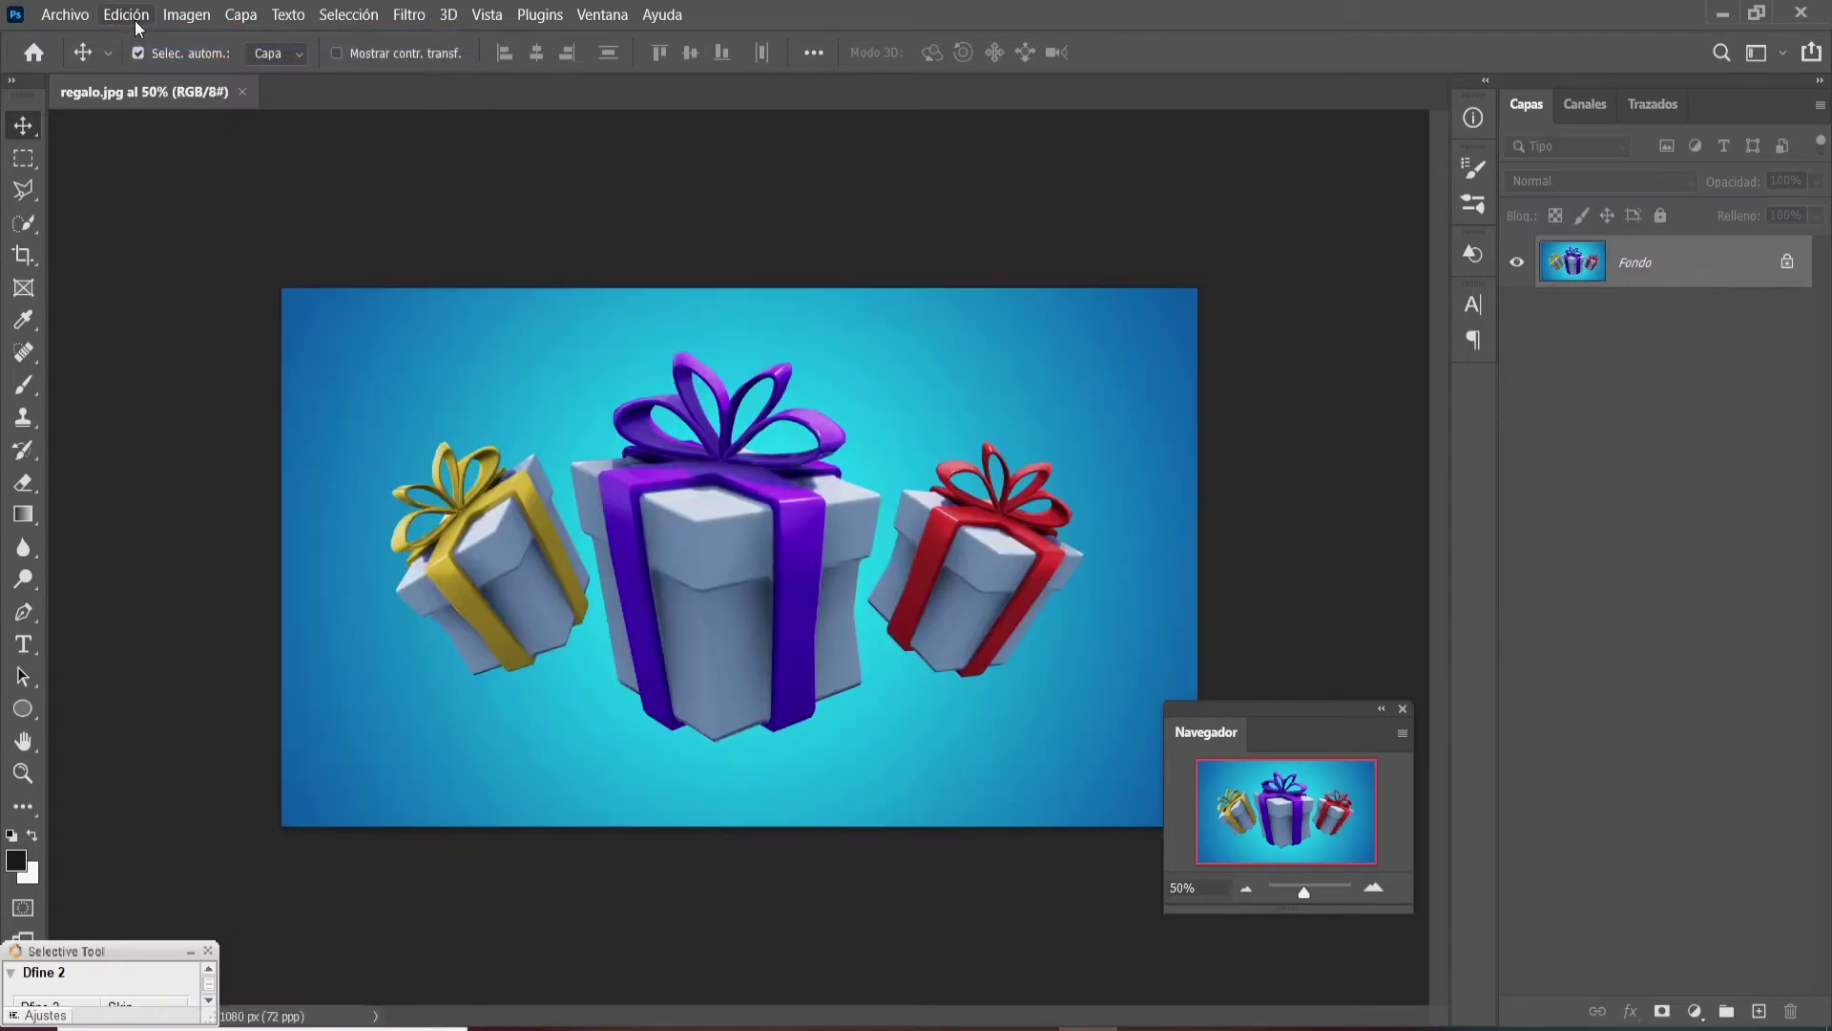
pyautogui.click(134, 18)
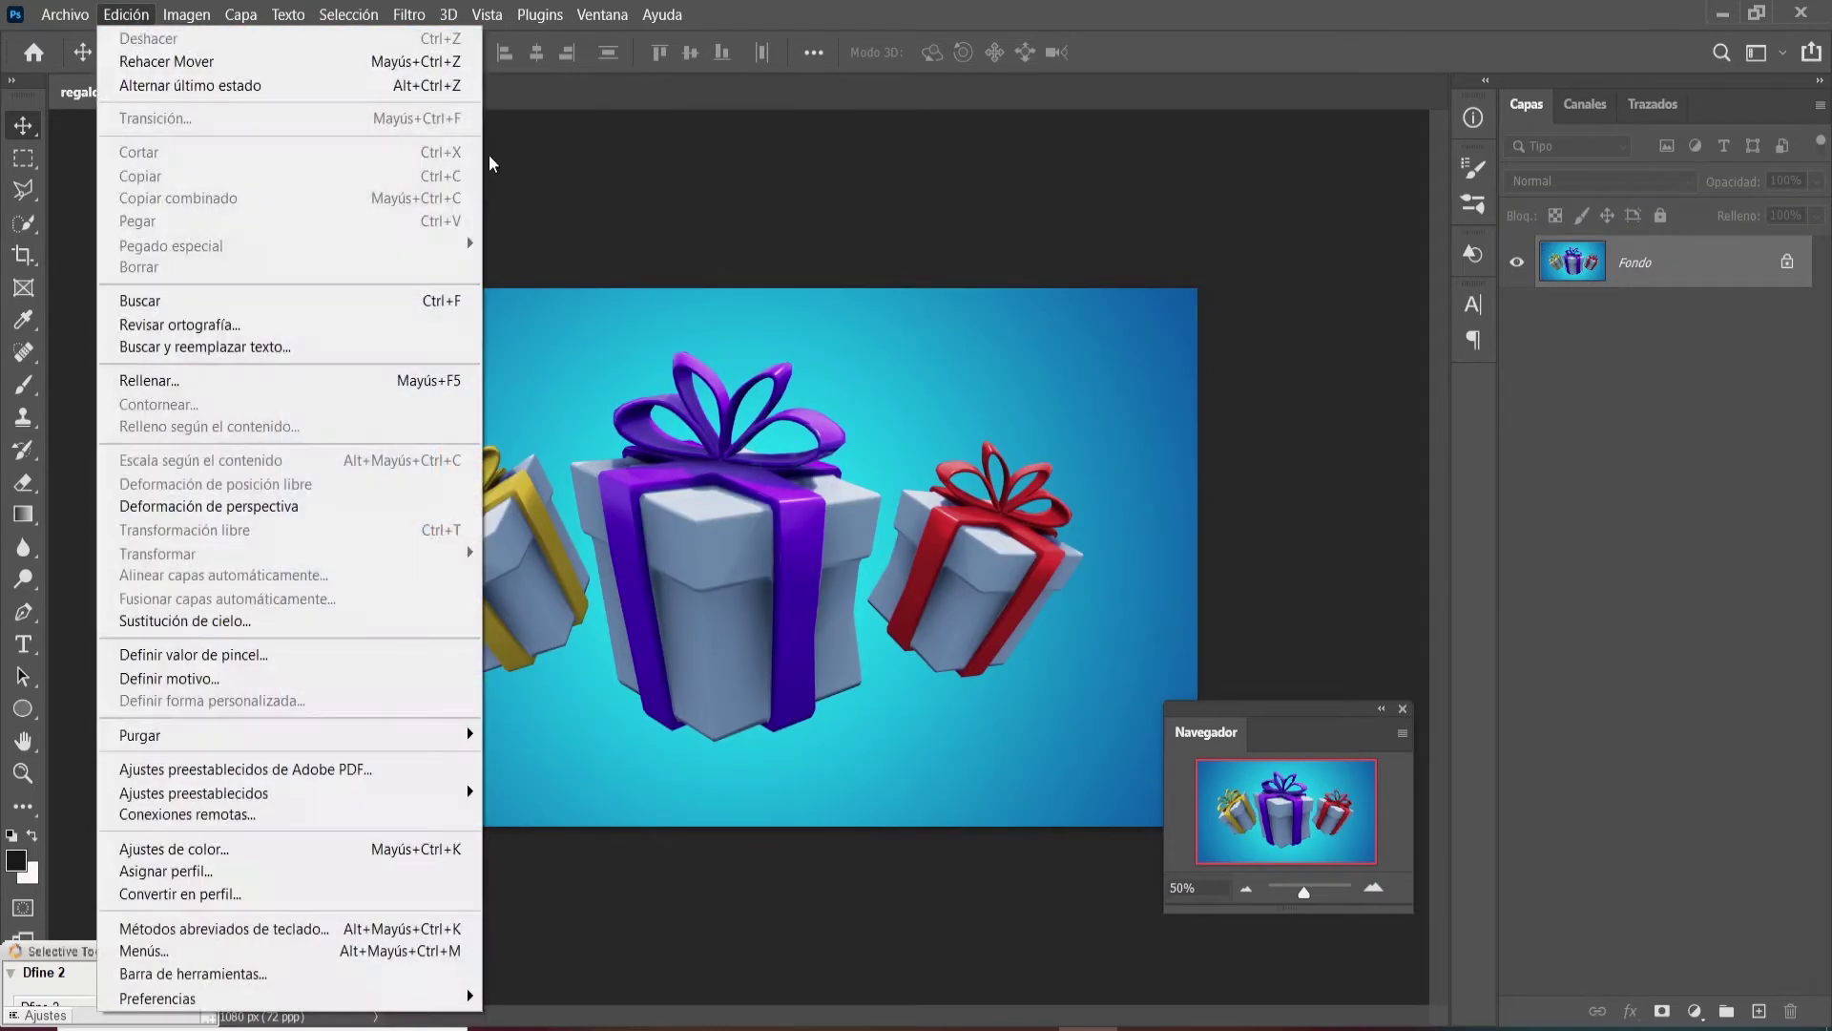
pyautogui.click(1313, 279)
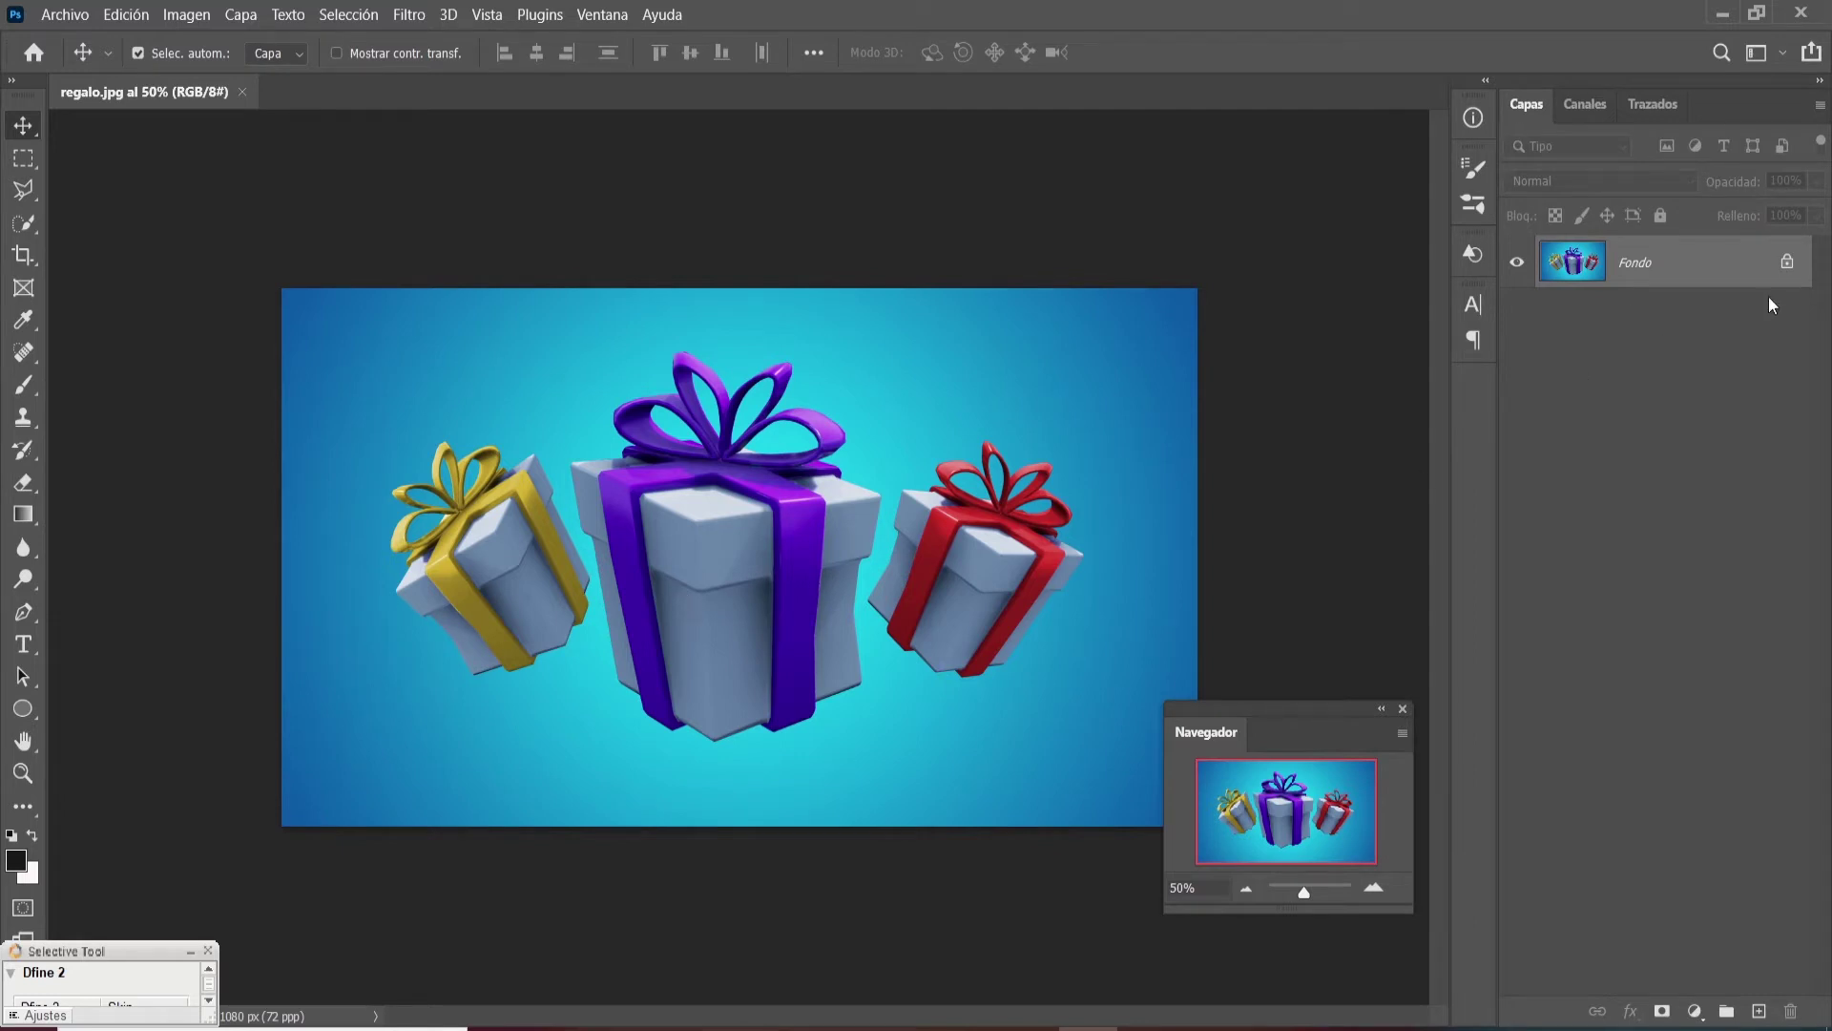
# - Unlock the Fondo background layer and rename it Regalo
pyautogui.click(1788, 262)
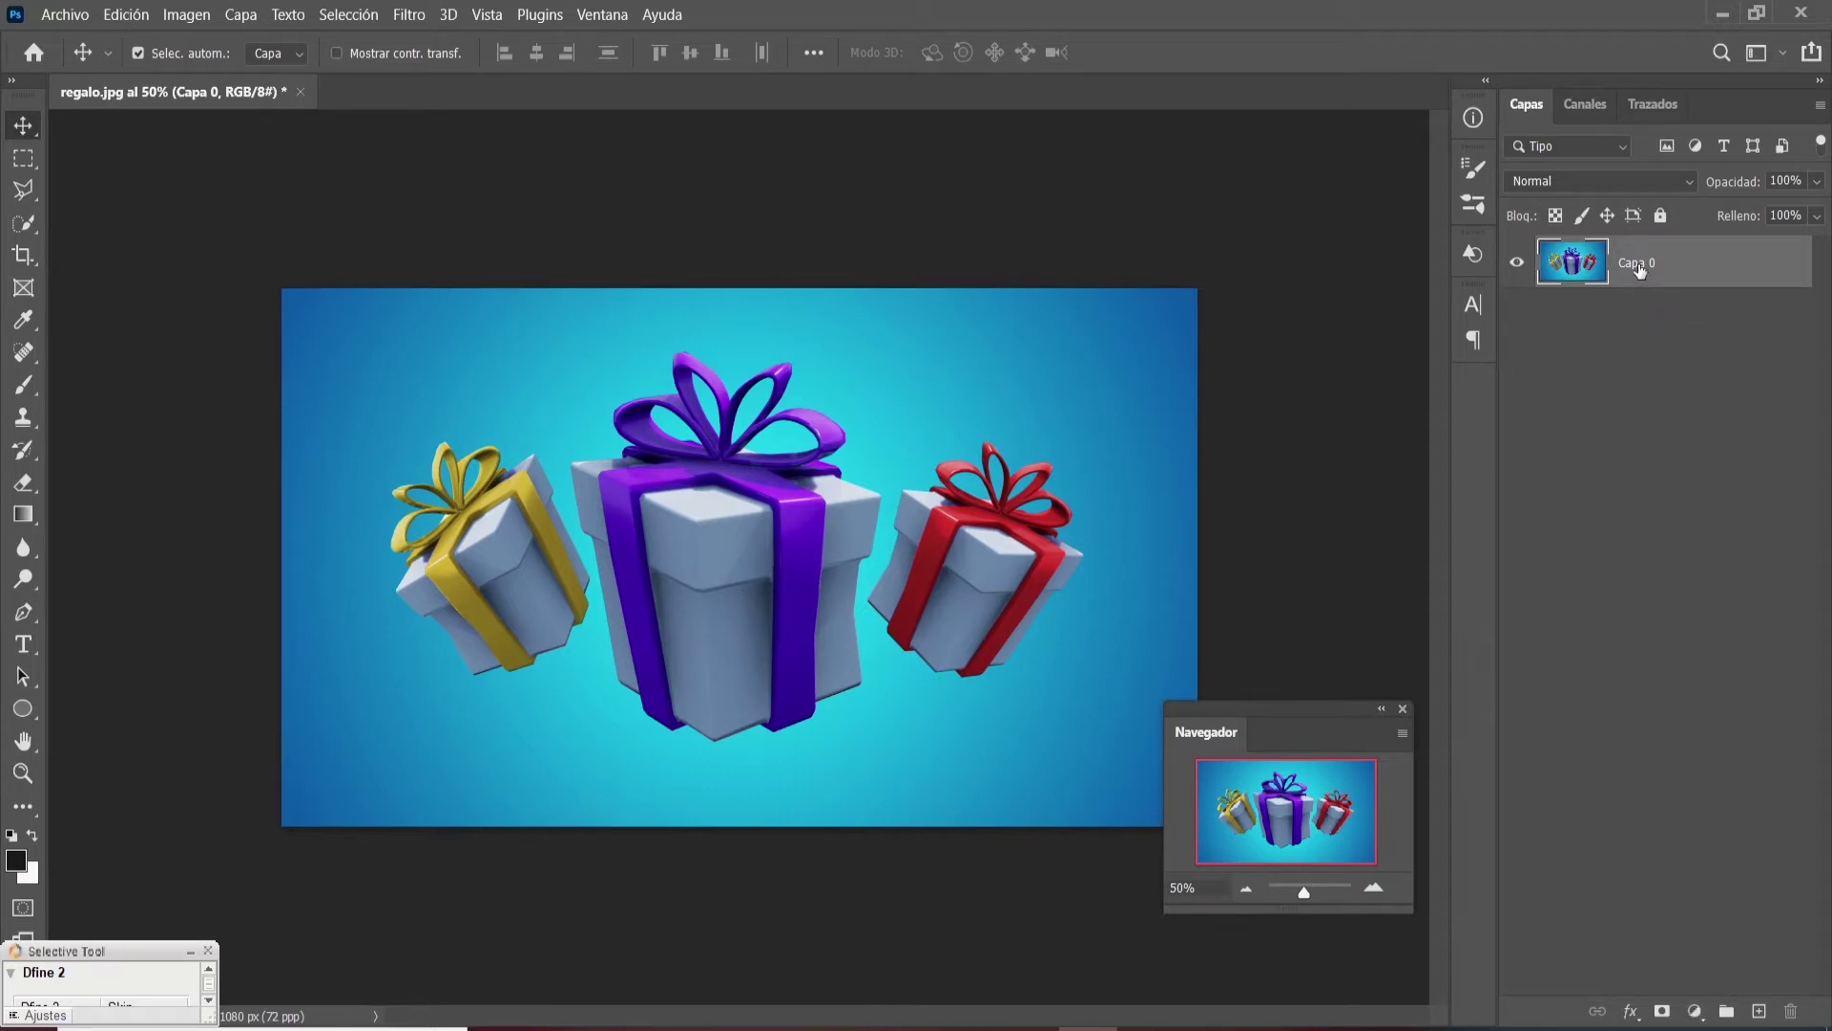
pyautogui.doubleClick(1638, 268)
pyautogui.write('Regalo')
# - Create a blank layer with default settings above Regalo and merge it down into Regalo
pyautogui.click(238, 15)
pyautogui.moveTo(255, 45)
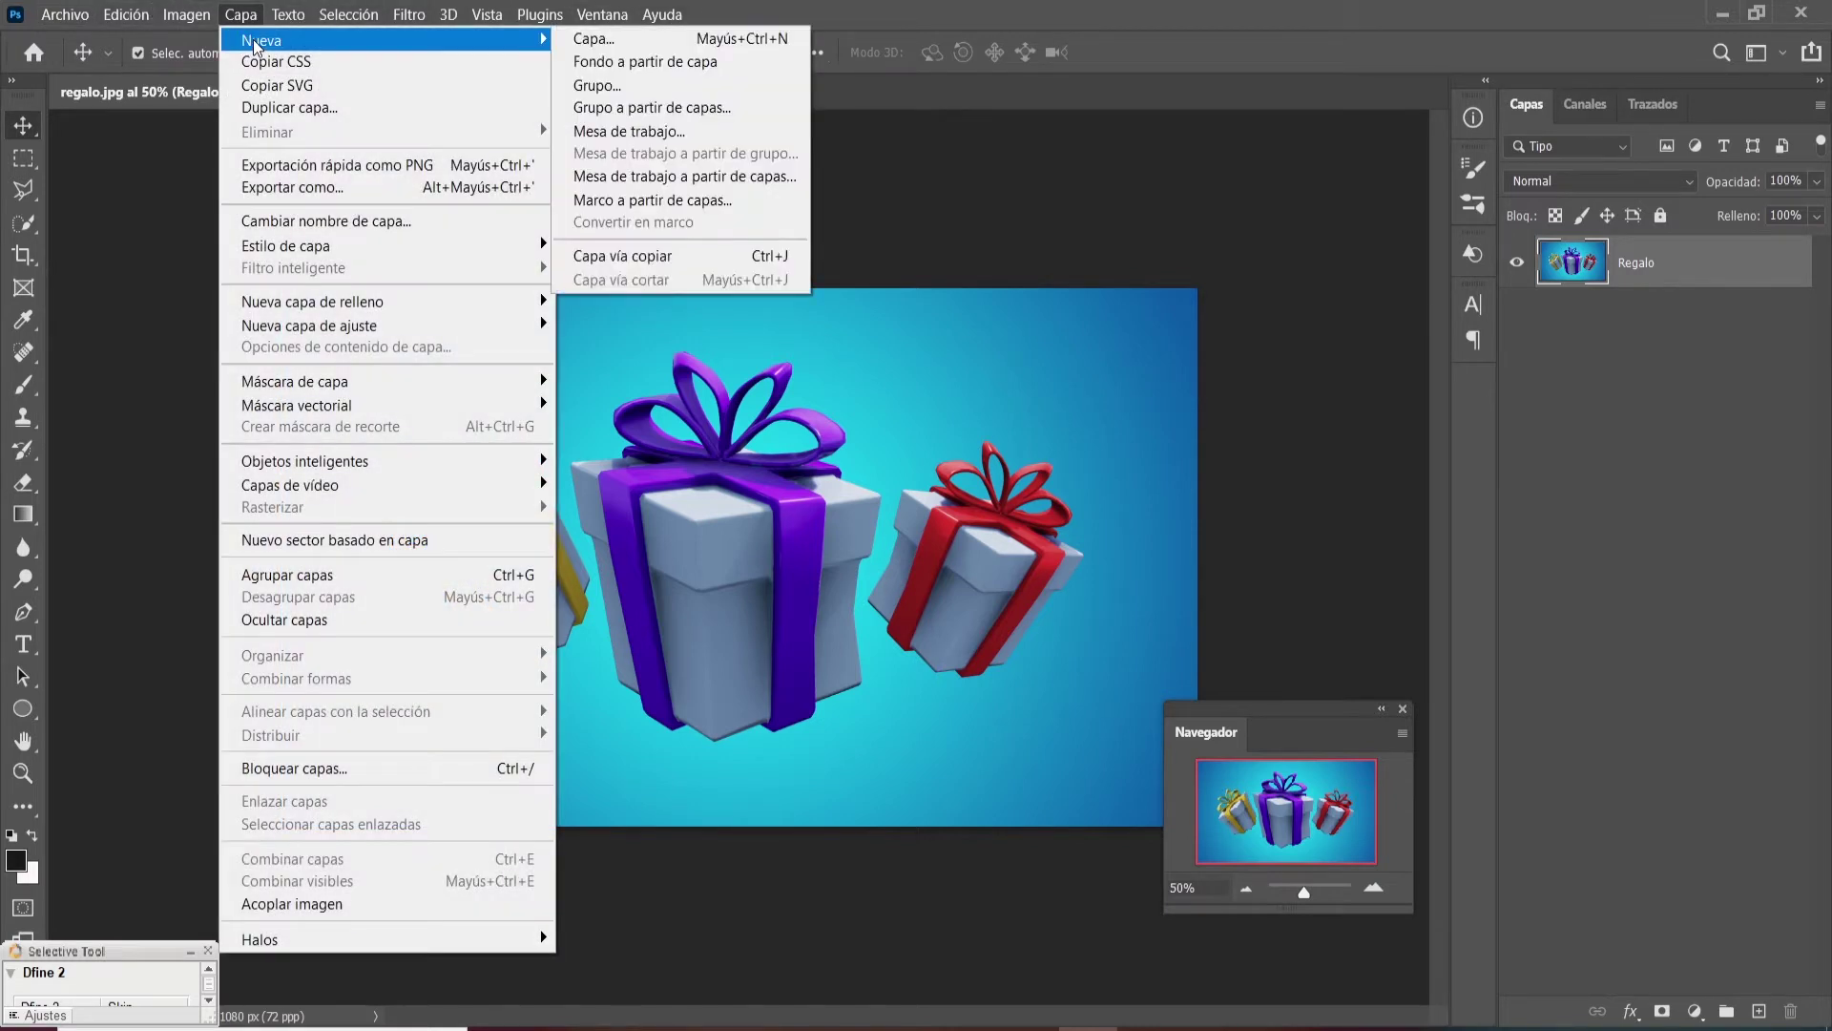
pyautogui.click(605, 40)
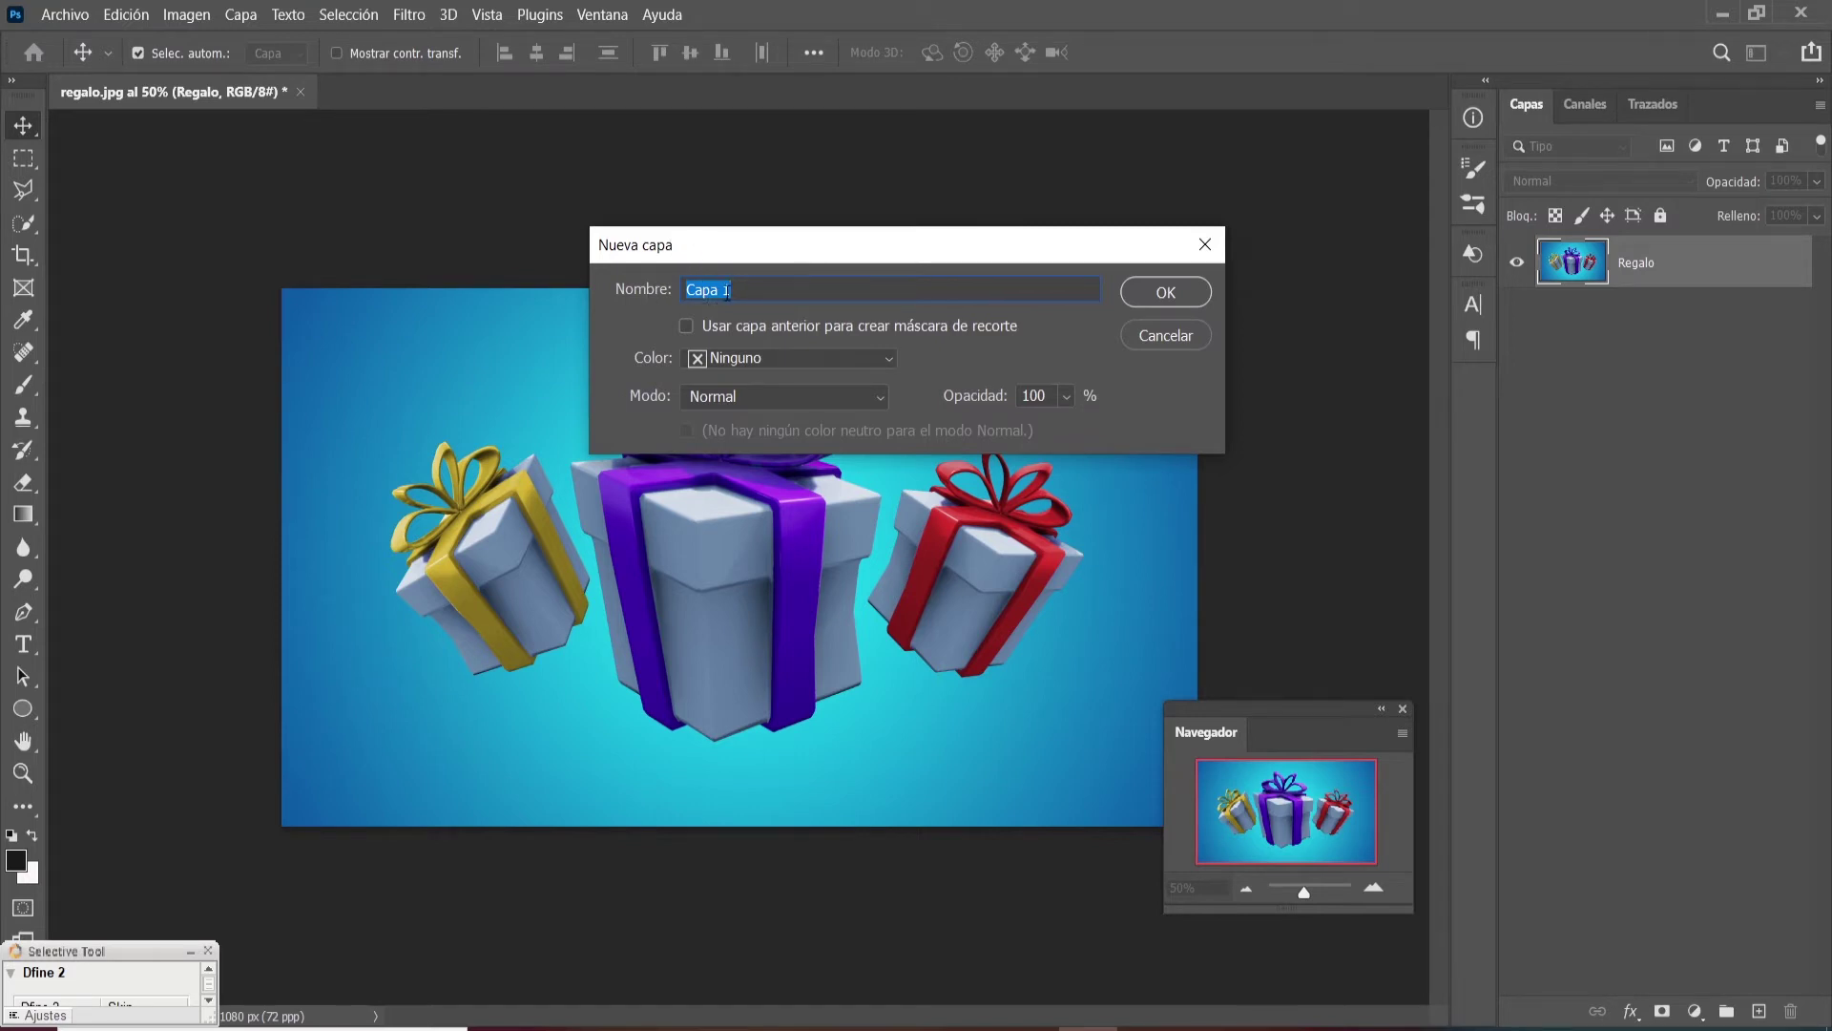
pyautogui.click(1176, 298)
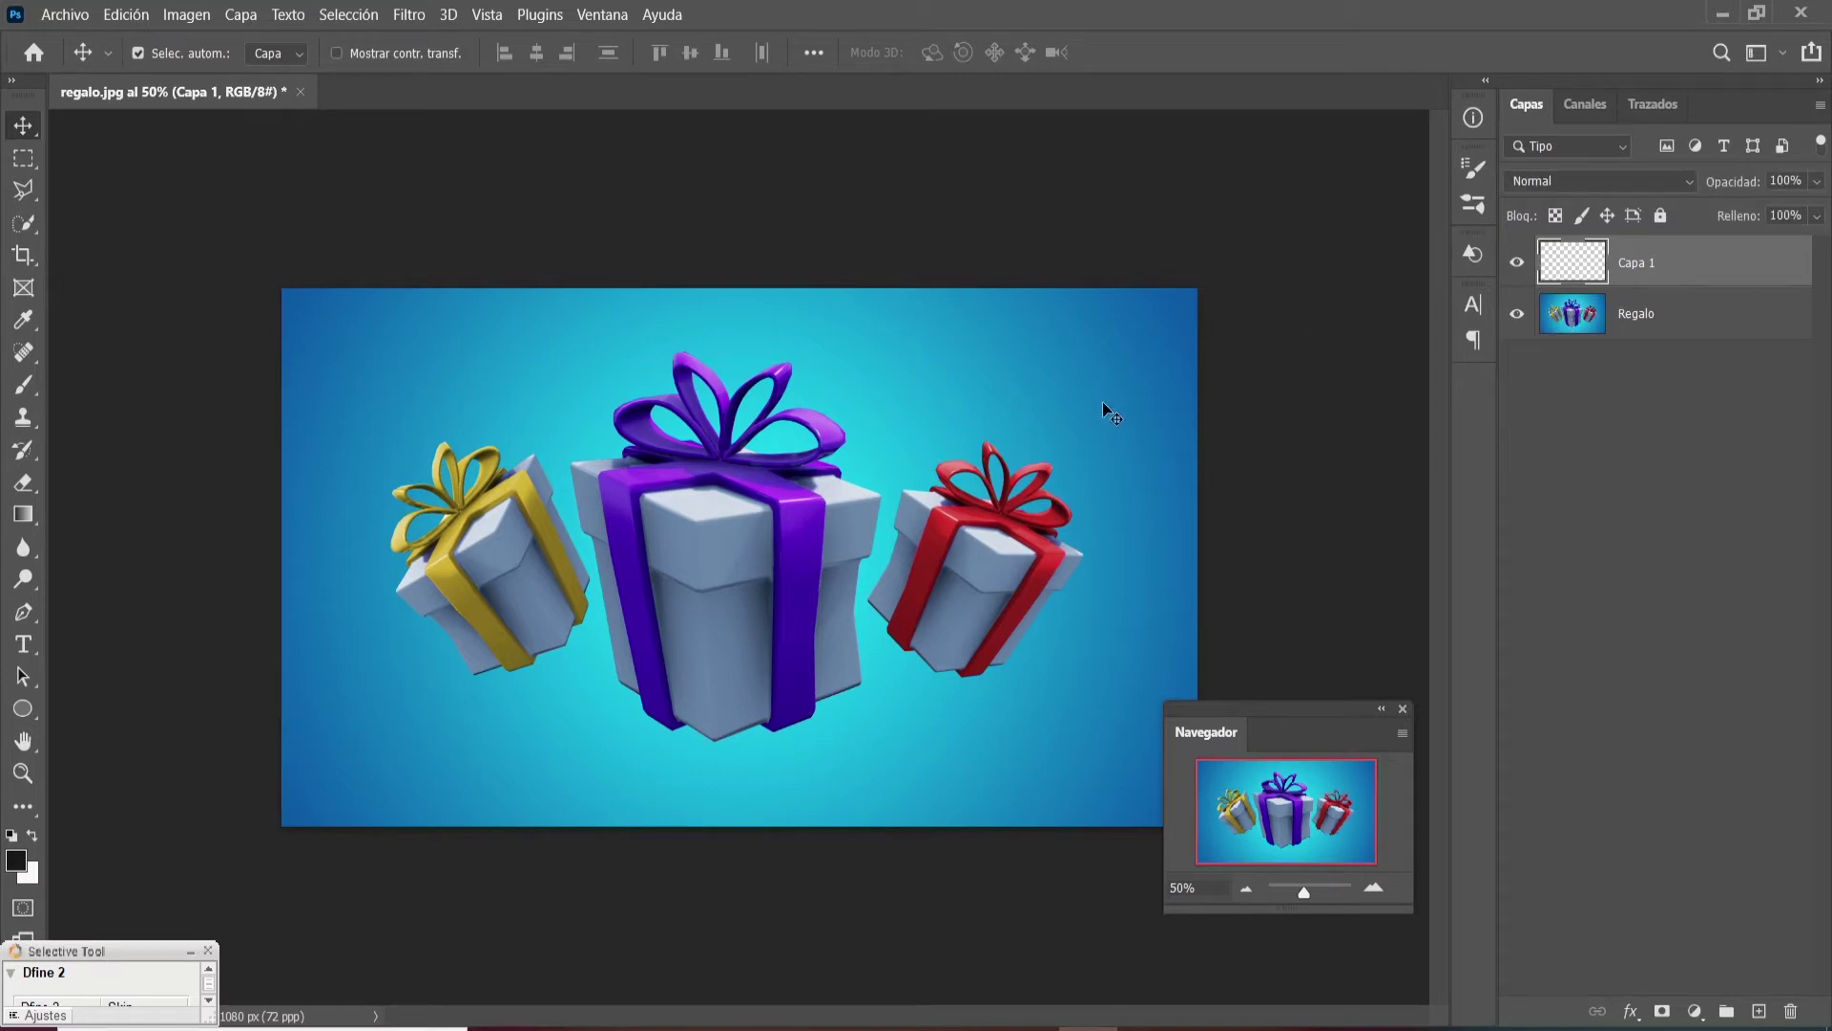
pyautogui.press('ctrl')
pyautogui.hotkey('ctrl', 'e')
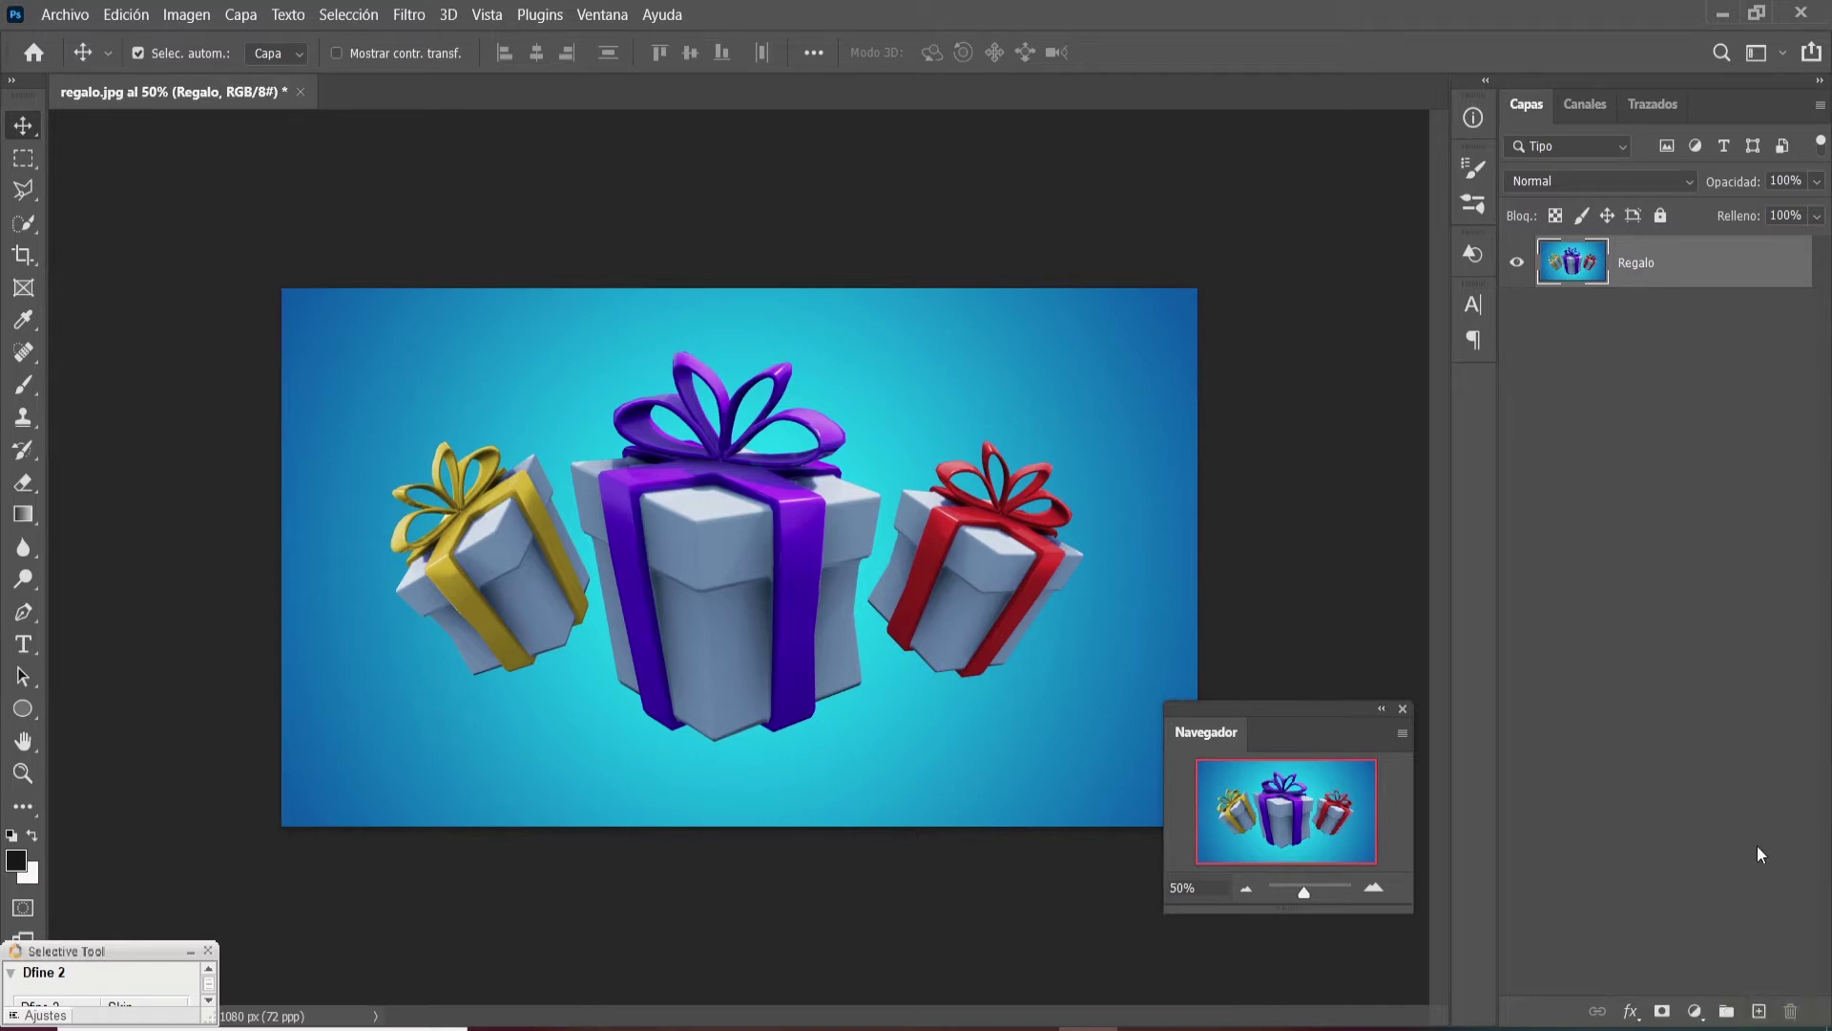
# - Add a blank layer directly above Regalo without opening its settings, and delete it
pyautogui.click(1761, 1012)
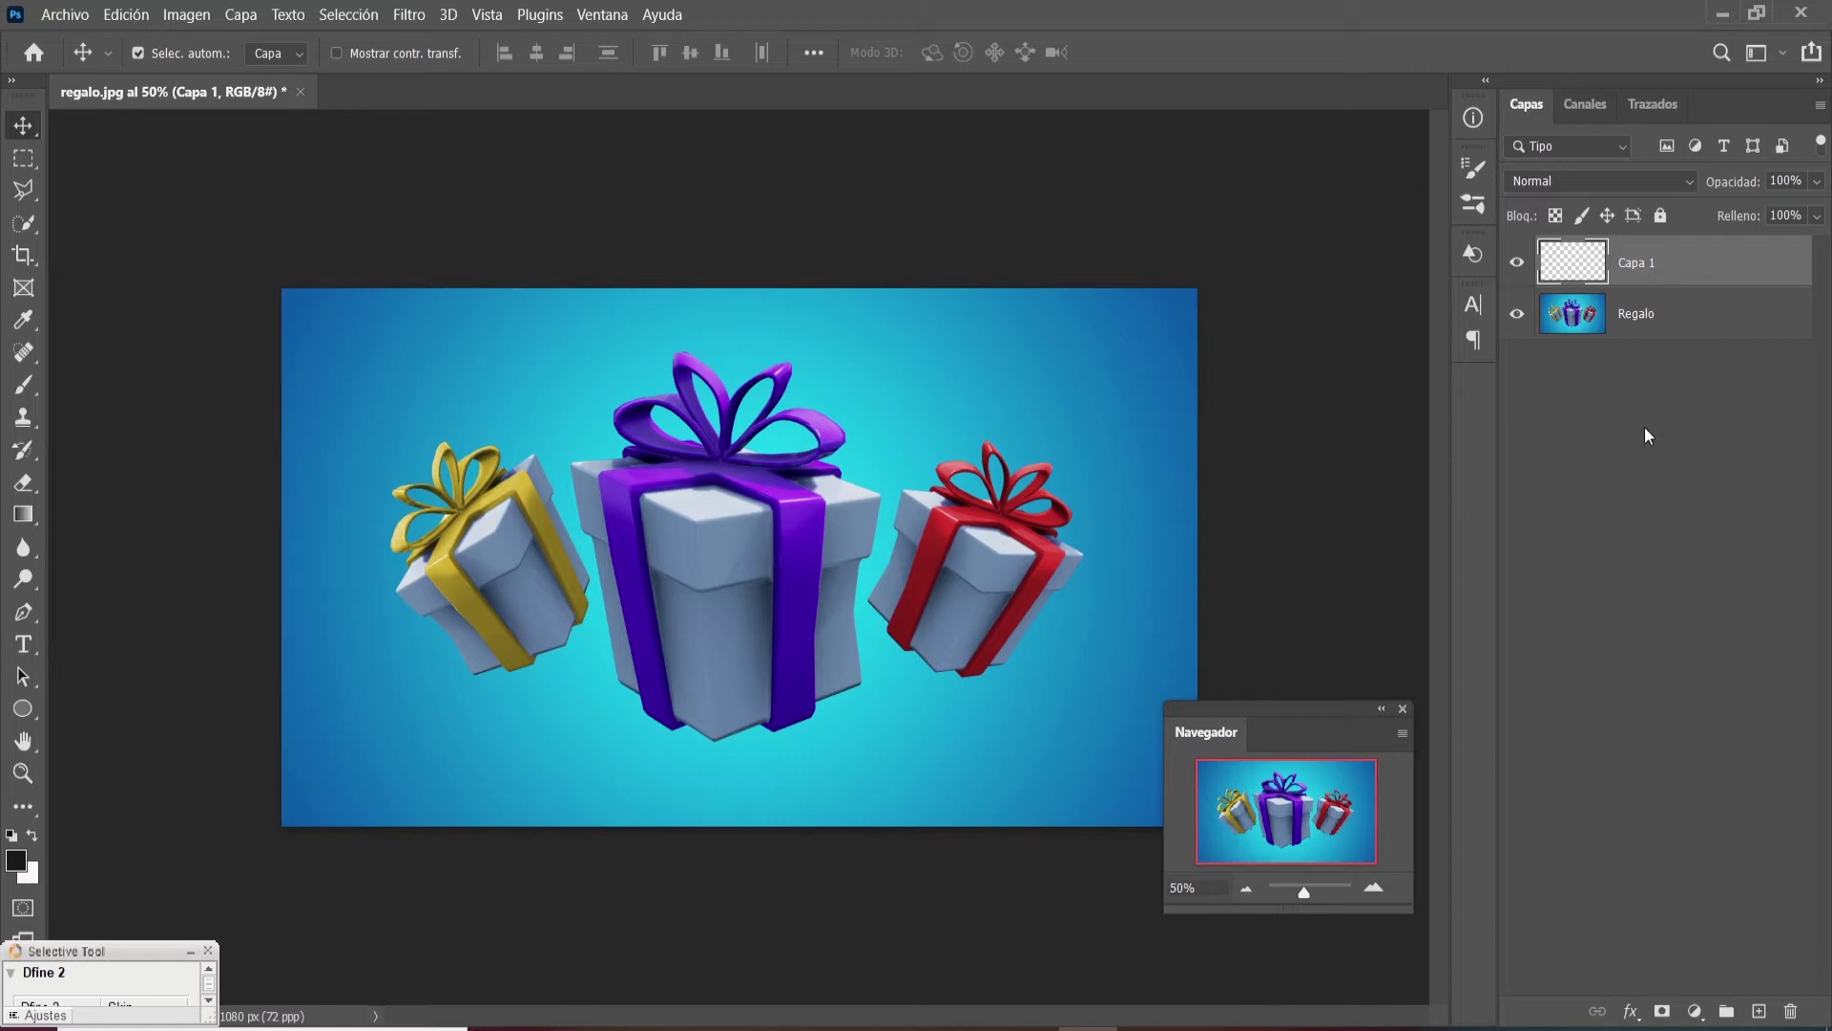
pyautogui.press('Delete')
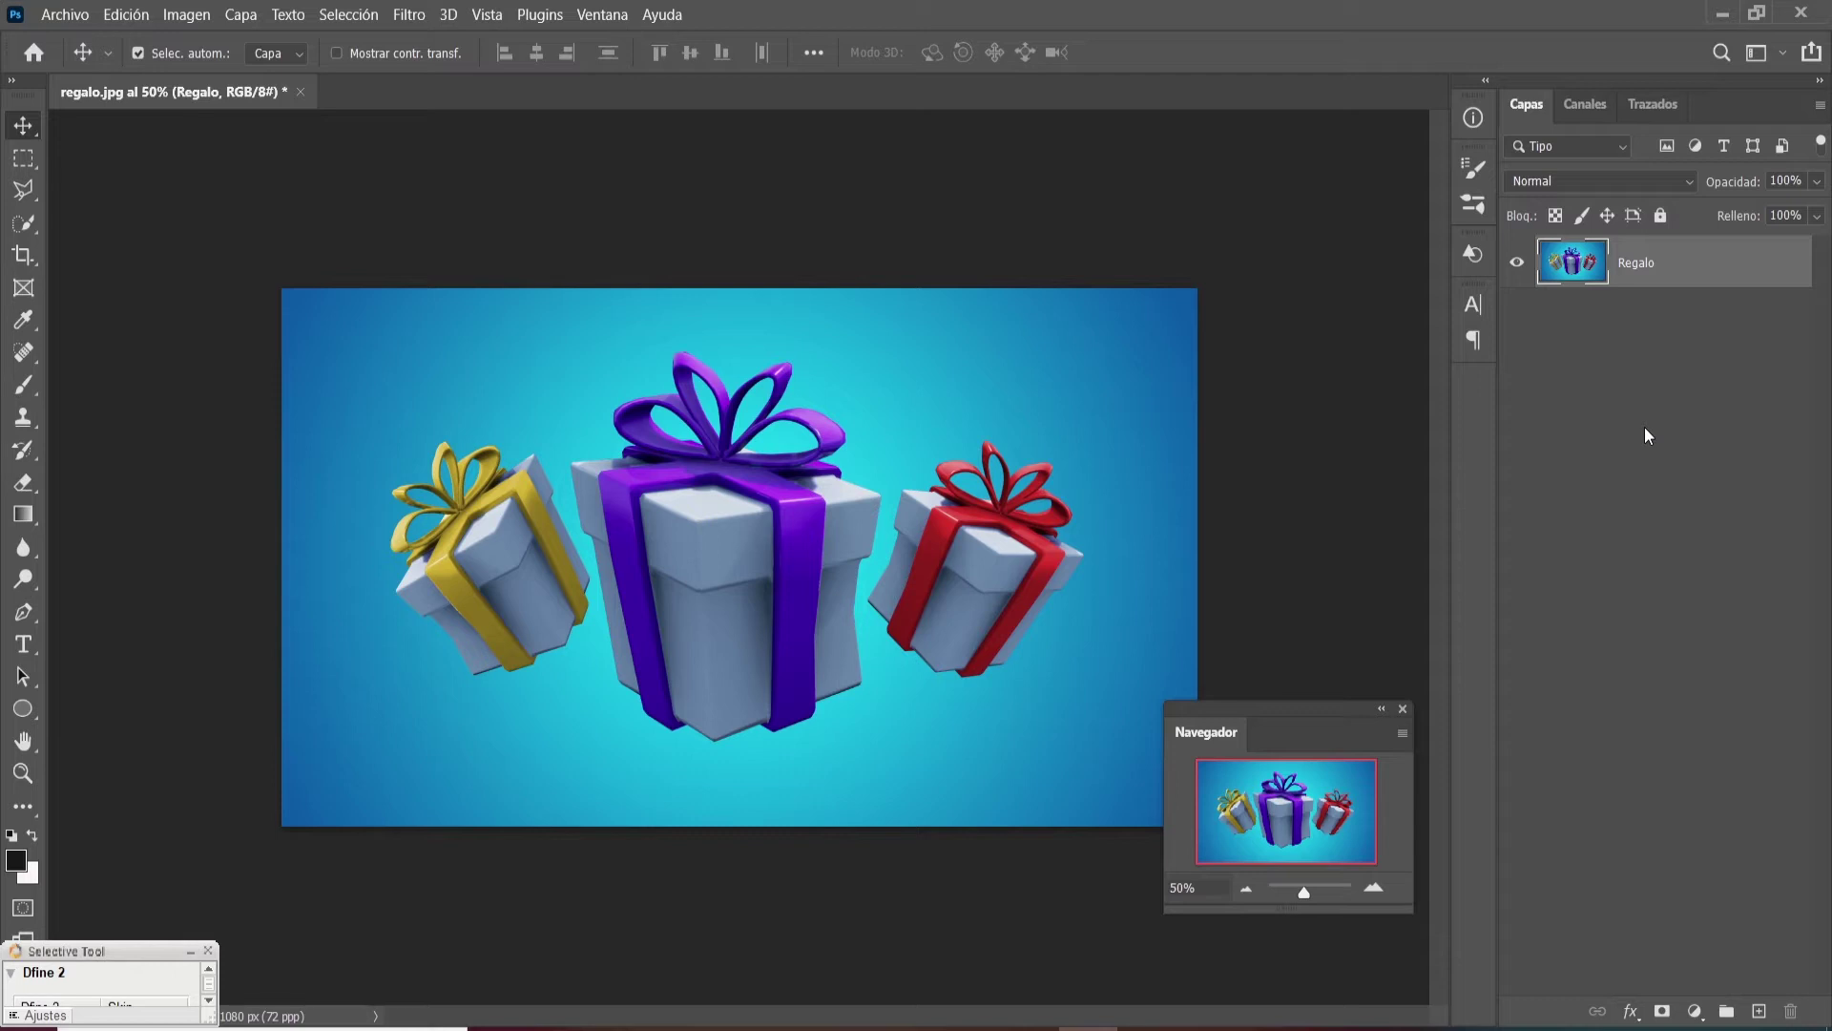
# - Create a new blank layer above Regalo, keeping the default name, Normal mode and 100% opacity
pyautogui.press('ctrl')
pyautogui.hotkey('ctrl', 'shift', 'n')
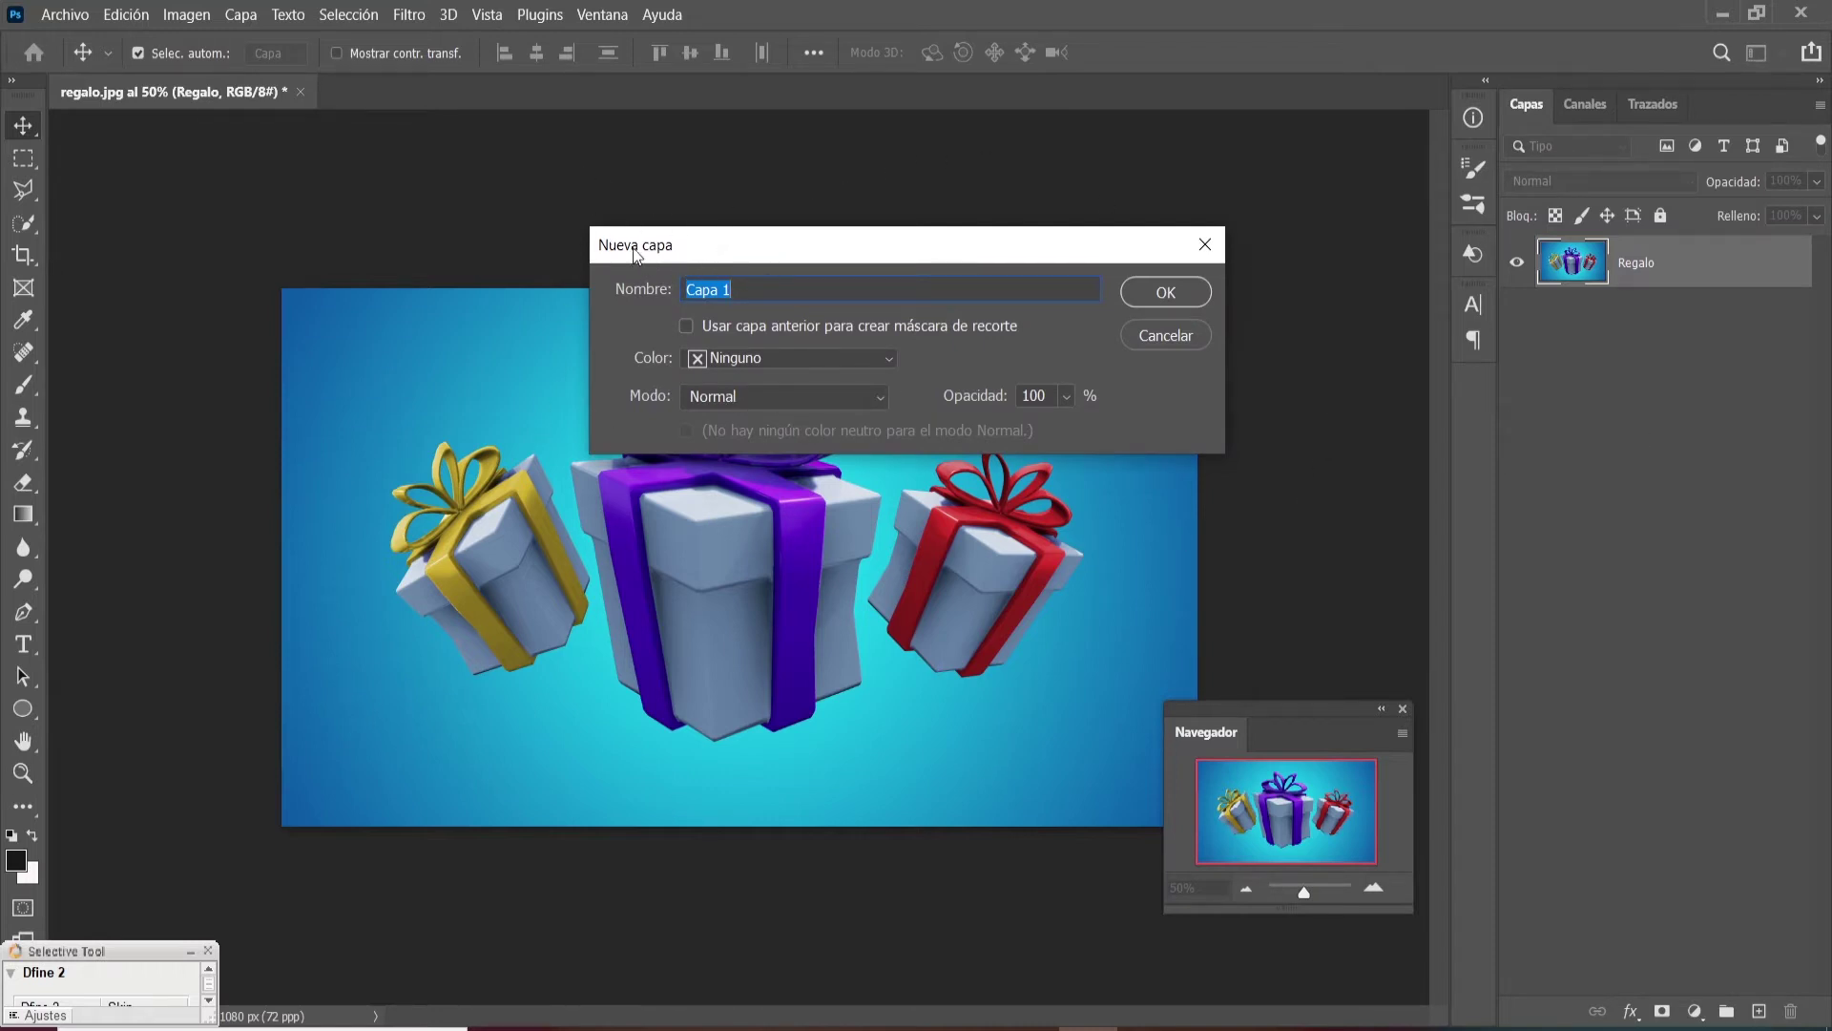
pyautogui.click(1167, 294)
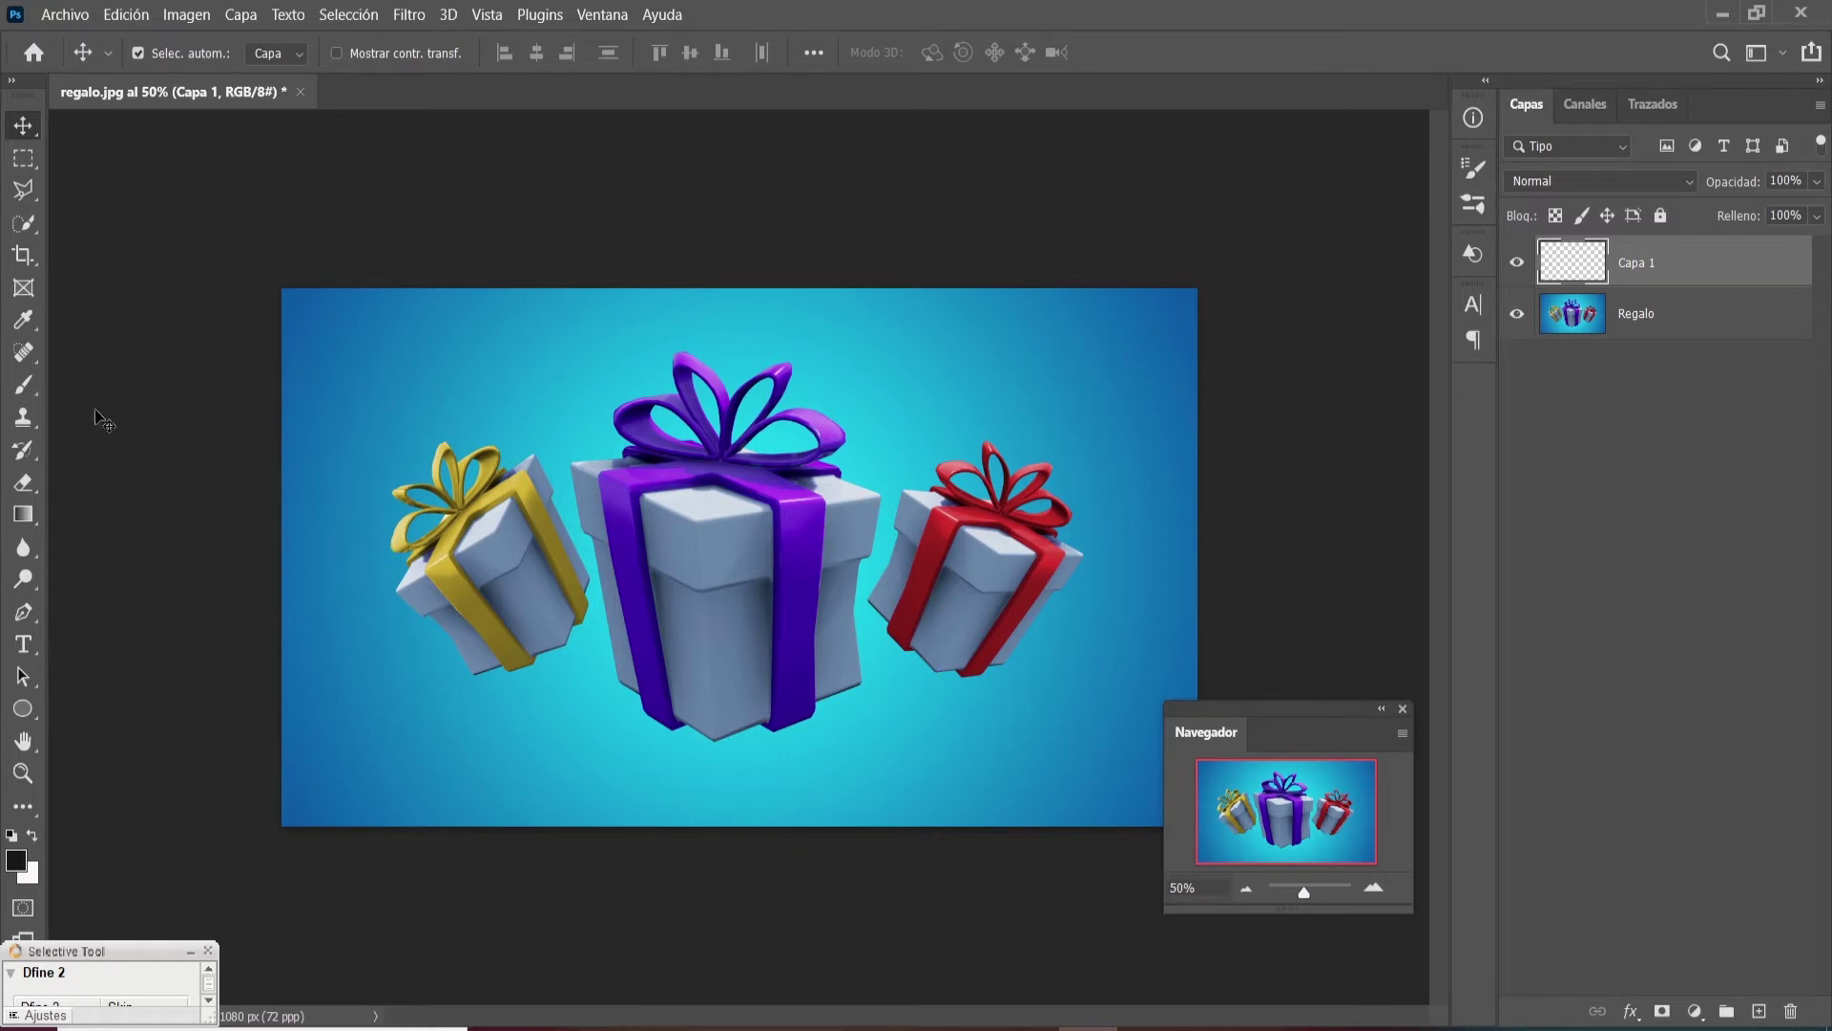
# - Activate the Brush tool and set the foreground colour to crimson #ef104a
pyautogui.click(25, 384)
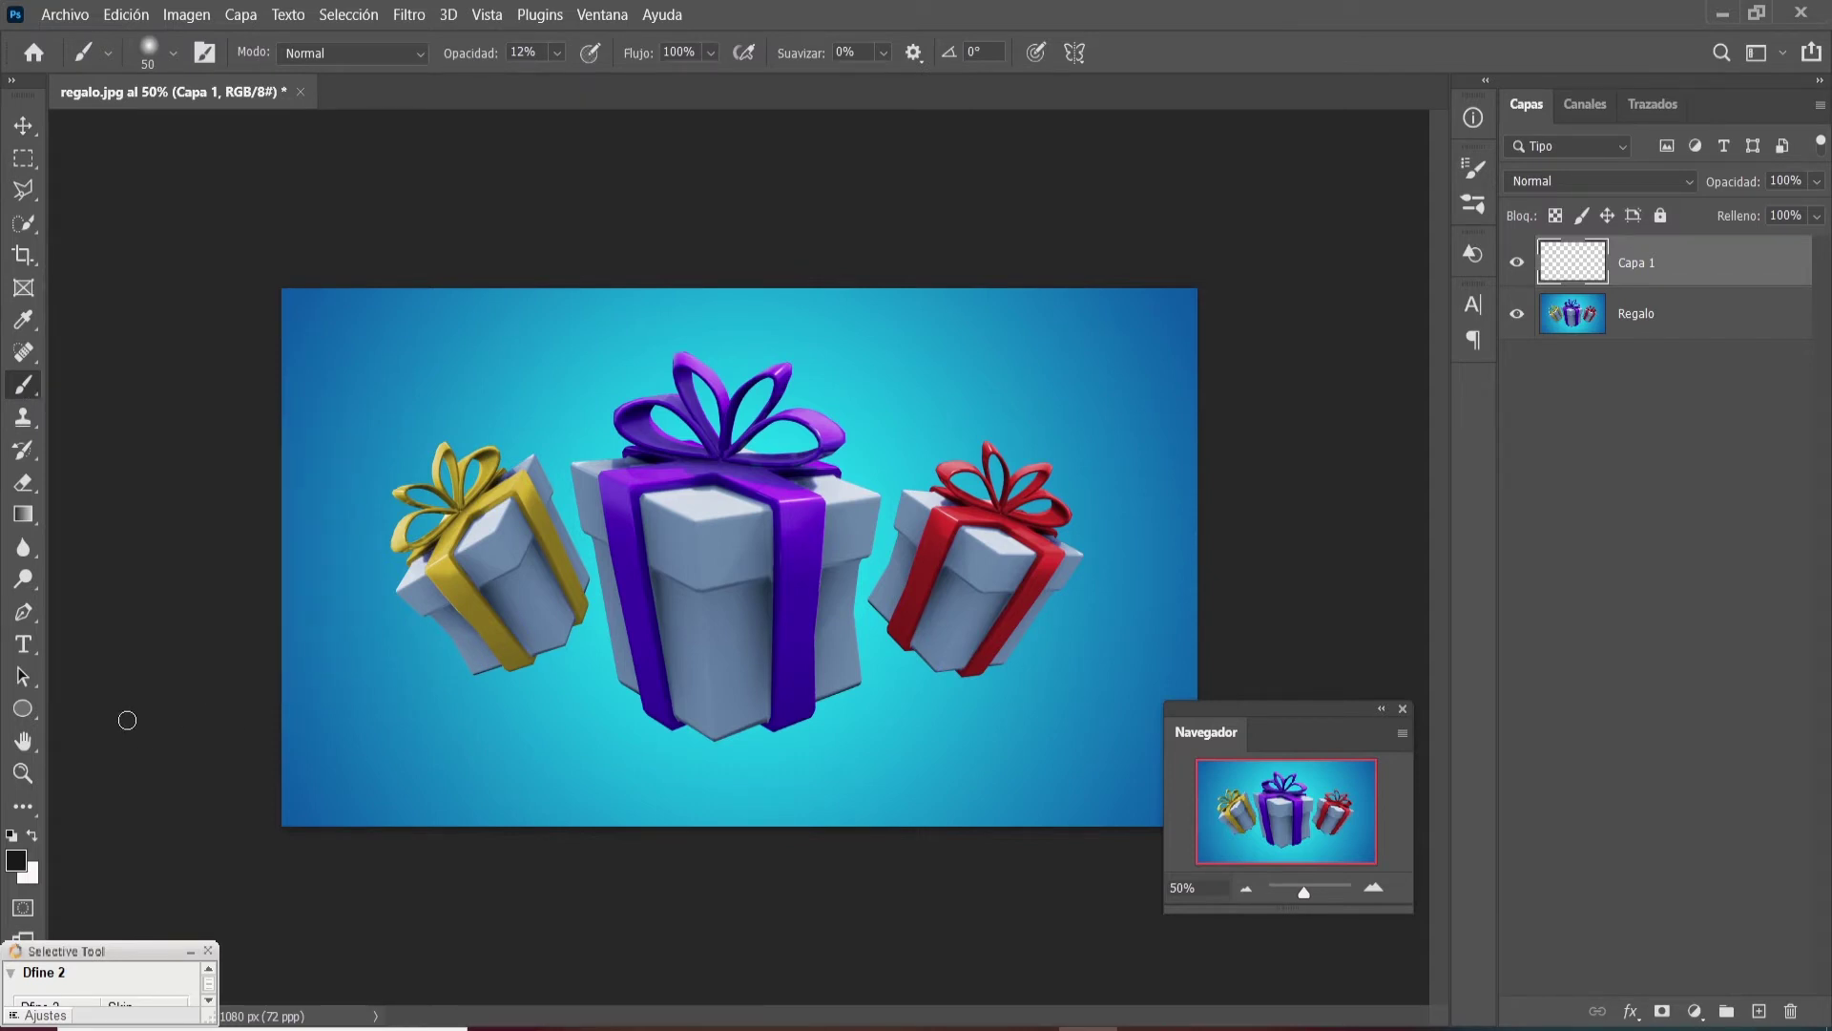
pyautogui.click(18, 859)
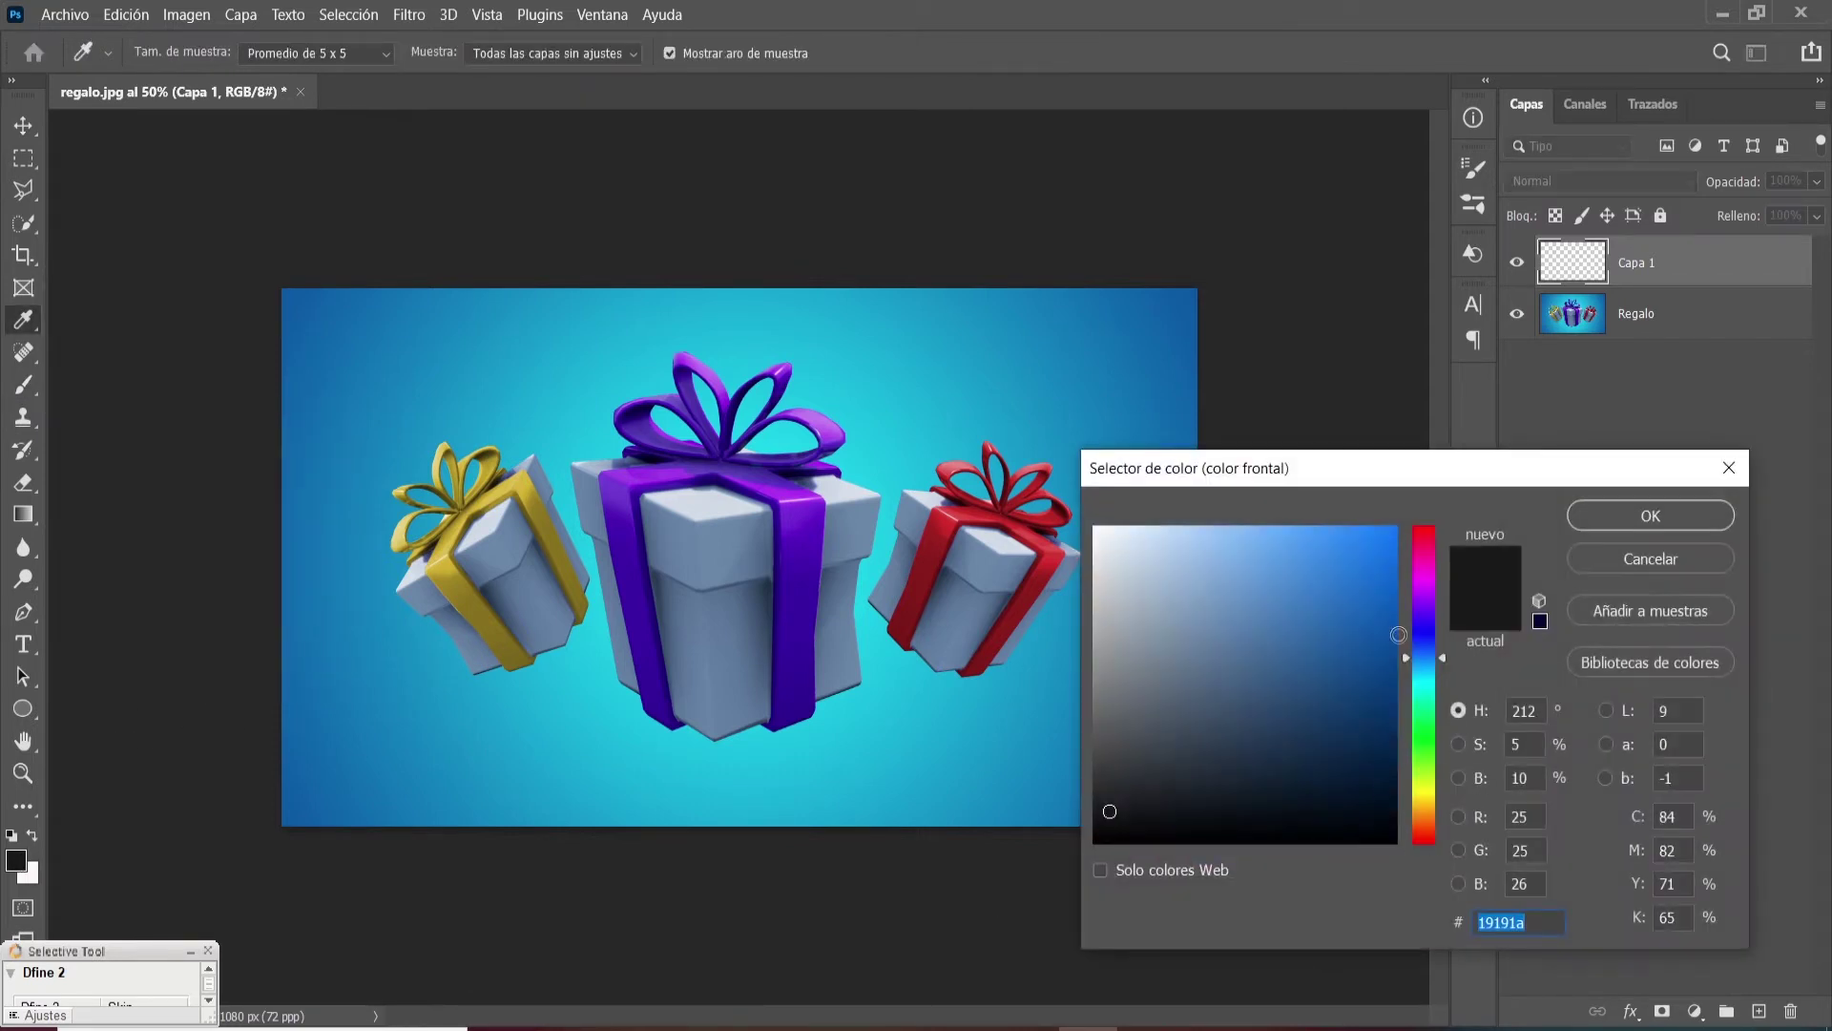
pyautogui.click(1425, 541)
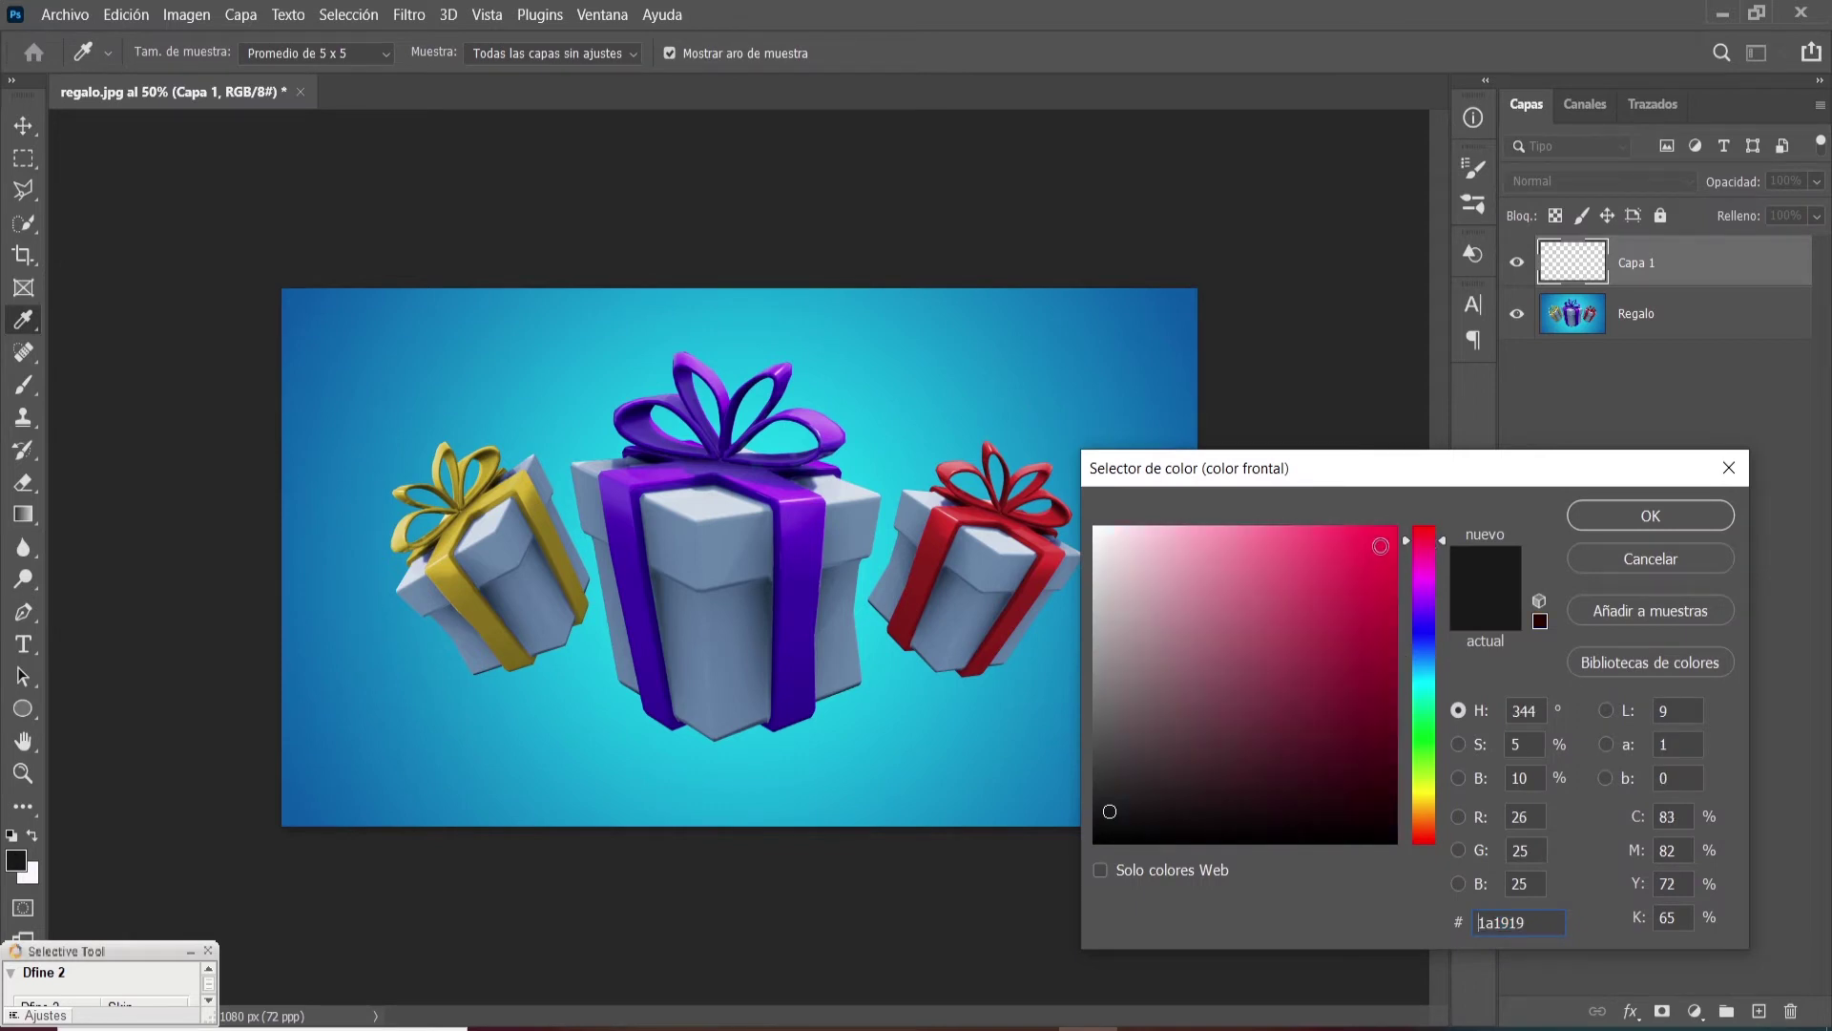
pyautogui.click(1379, 545)
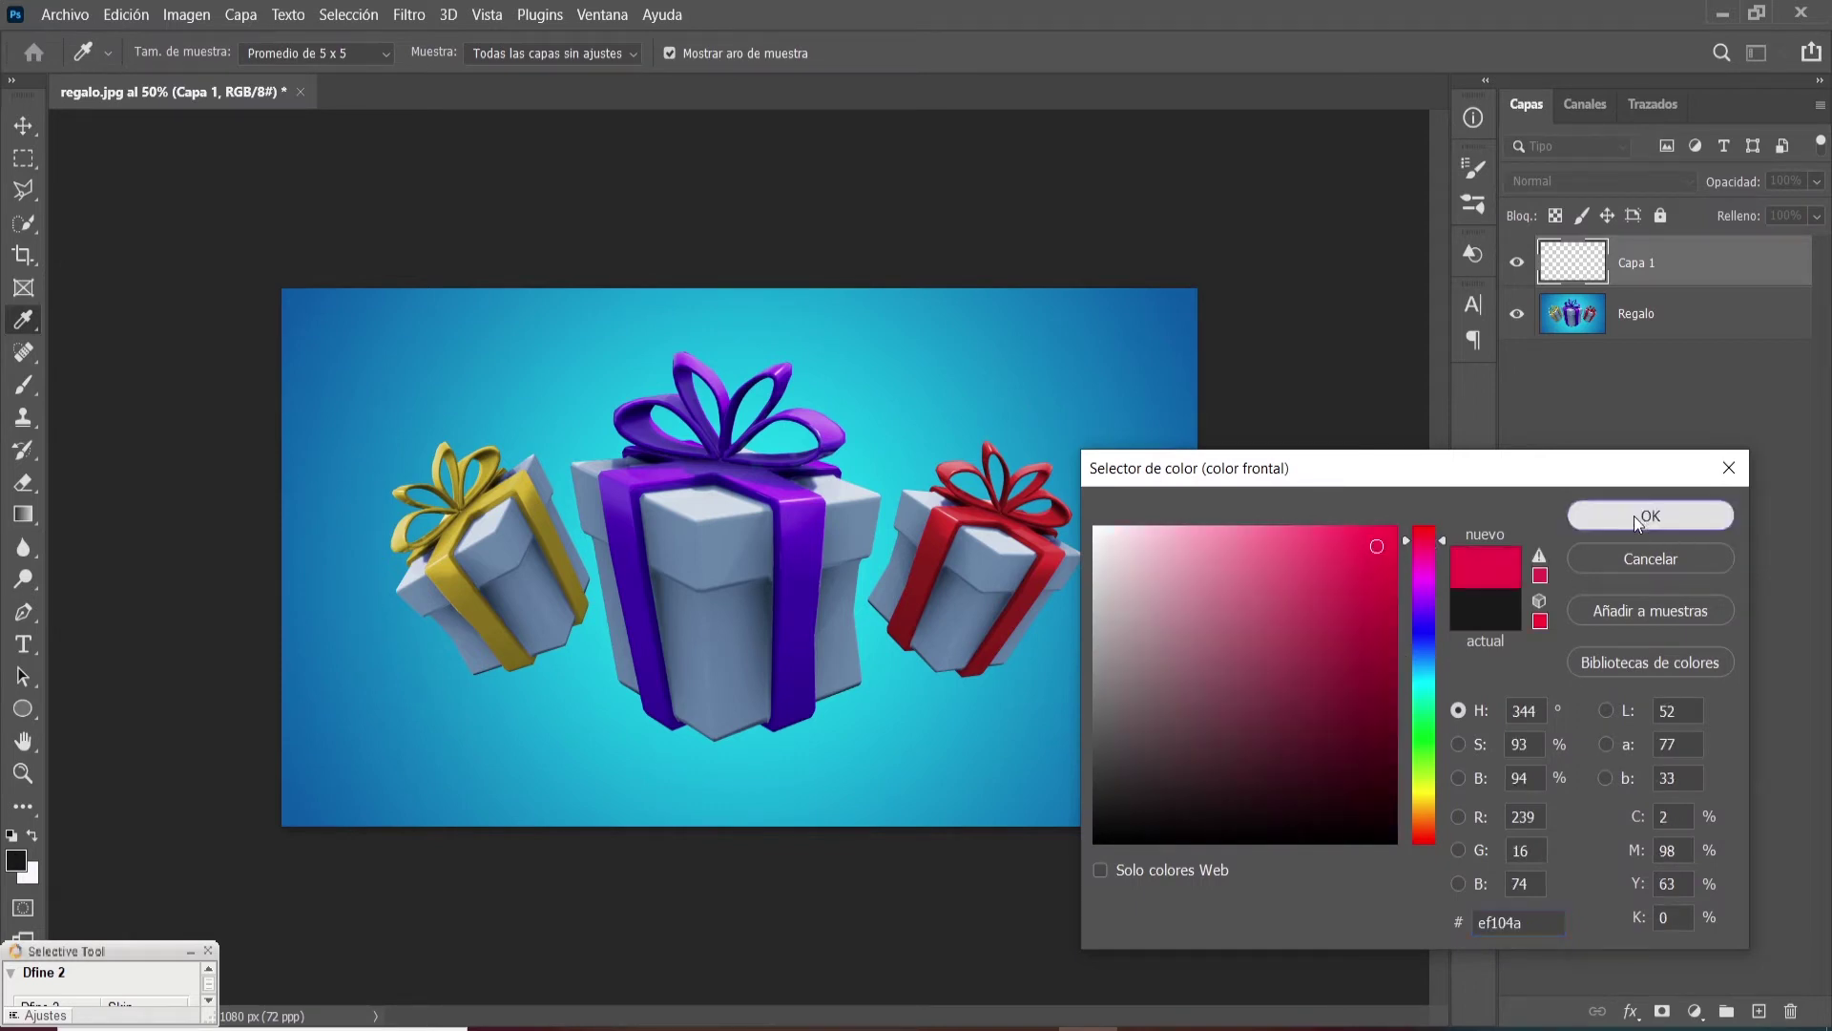
pyautogui.click(1638, 516)
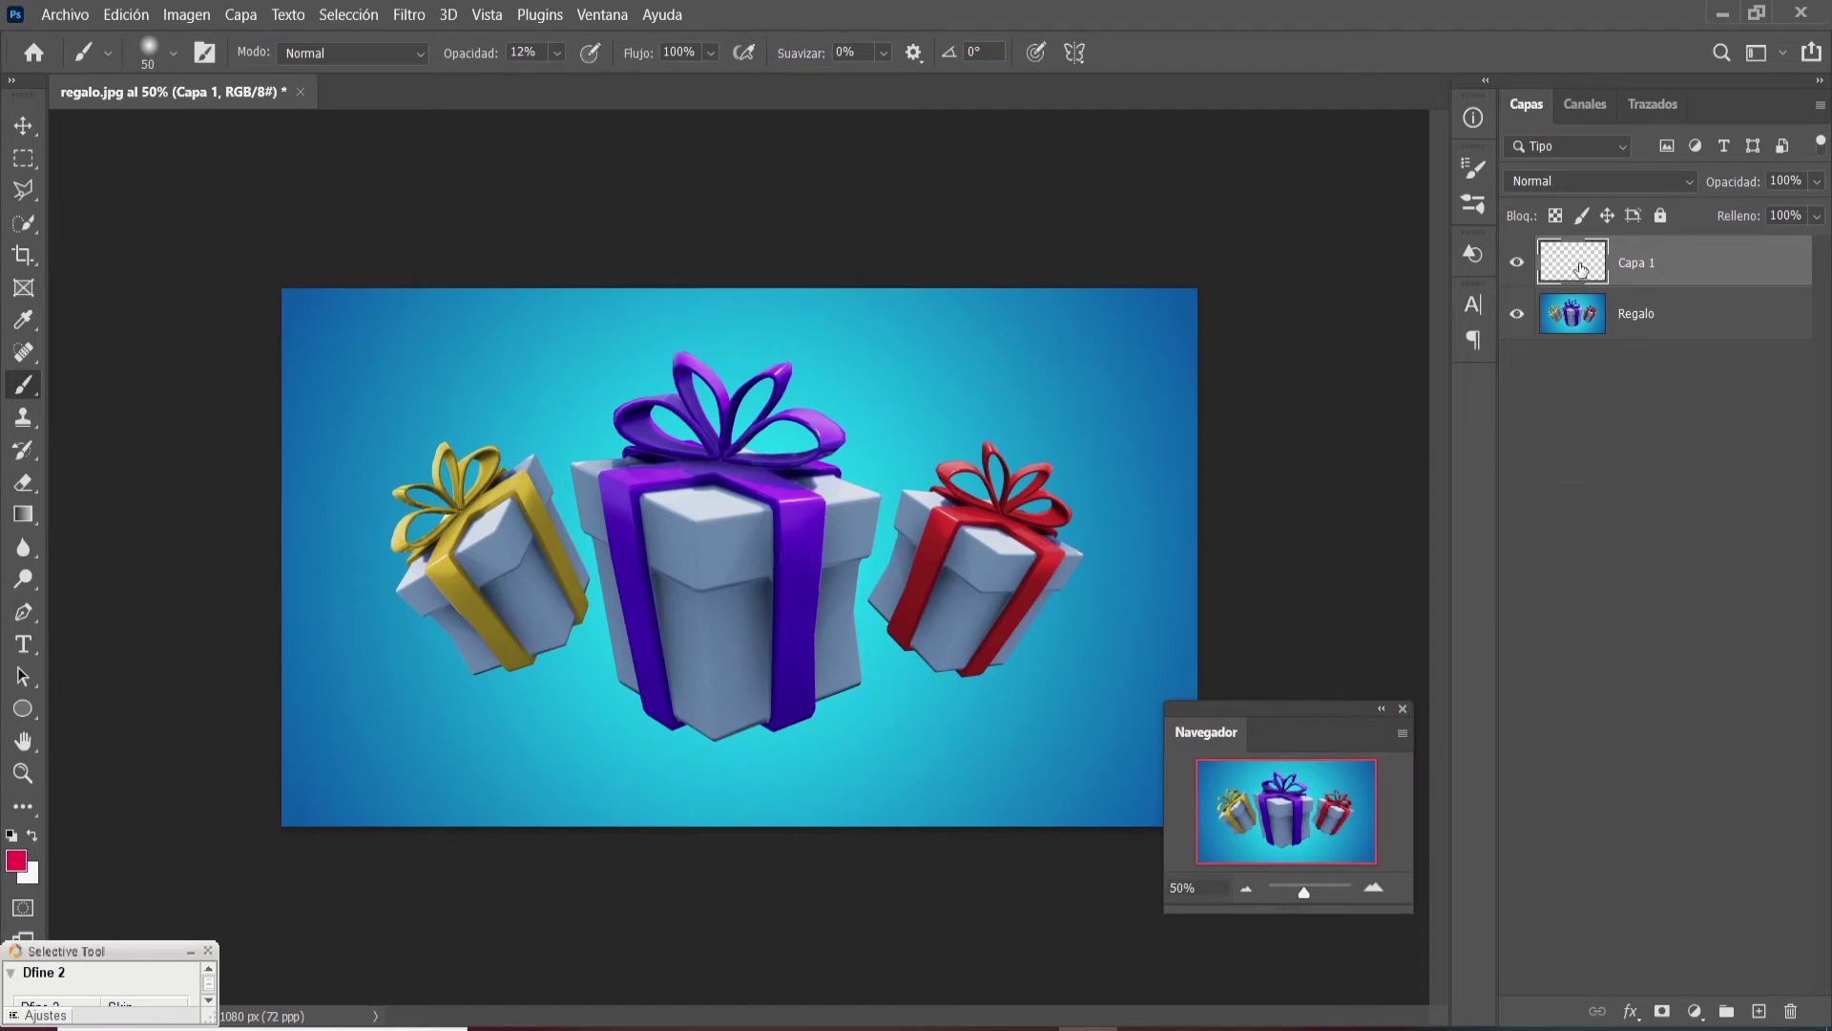
# - Set the brush to about 309 px and 100% opacity, and paint a wavy crimson stroke across the yellow and purple gifts
pyautogui.keyDown('alt'); pyautogui.rightClick(618, 472); pyautogui.keyUp('alt')
pyautogui.keyDown('alt'); pyautogui.rightClick(697, 482); pyautogui.keyUp('alt')
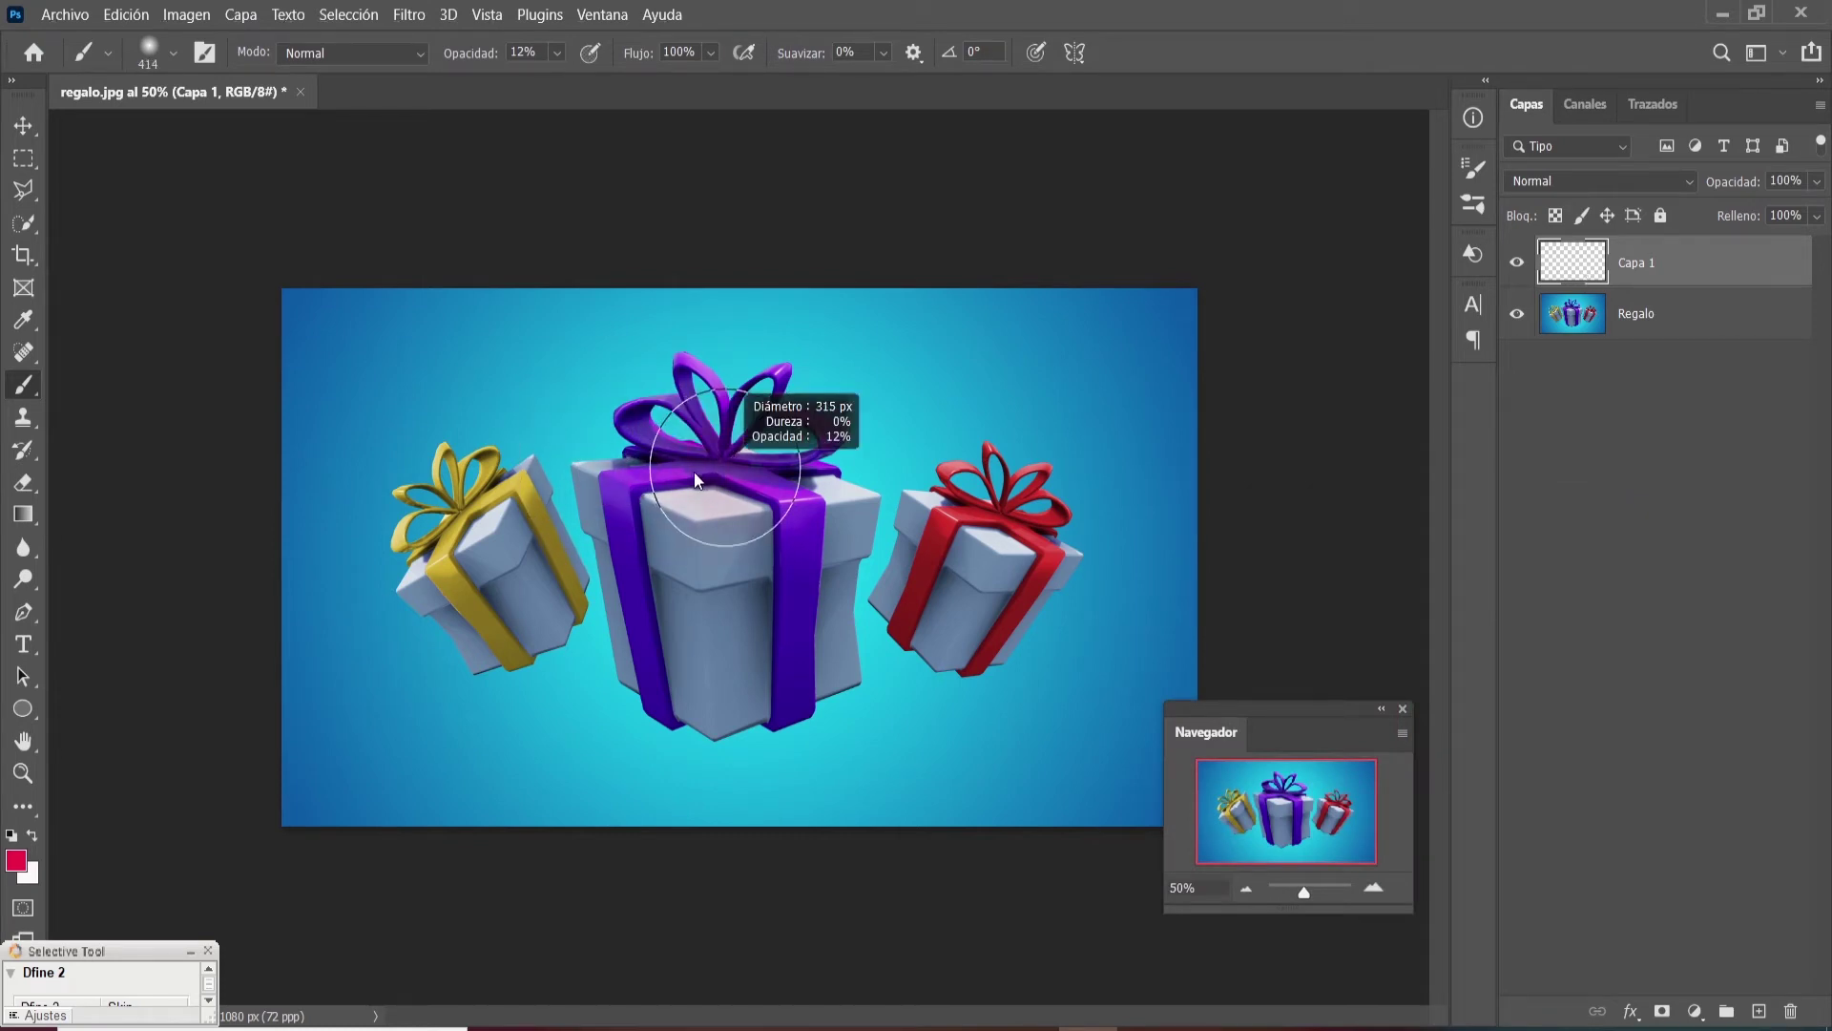
pyautogui.moveTo(453, 61); pyautogui.dragTo(856, 115)
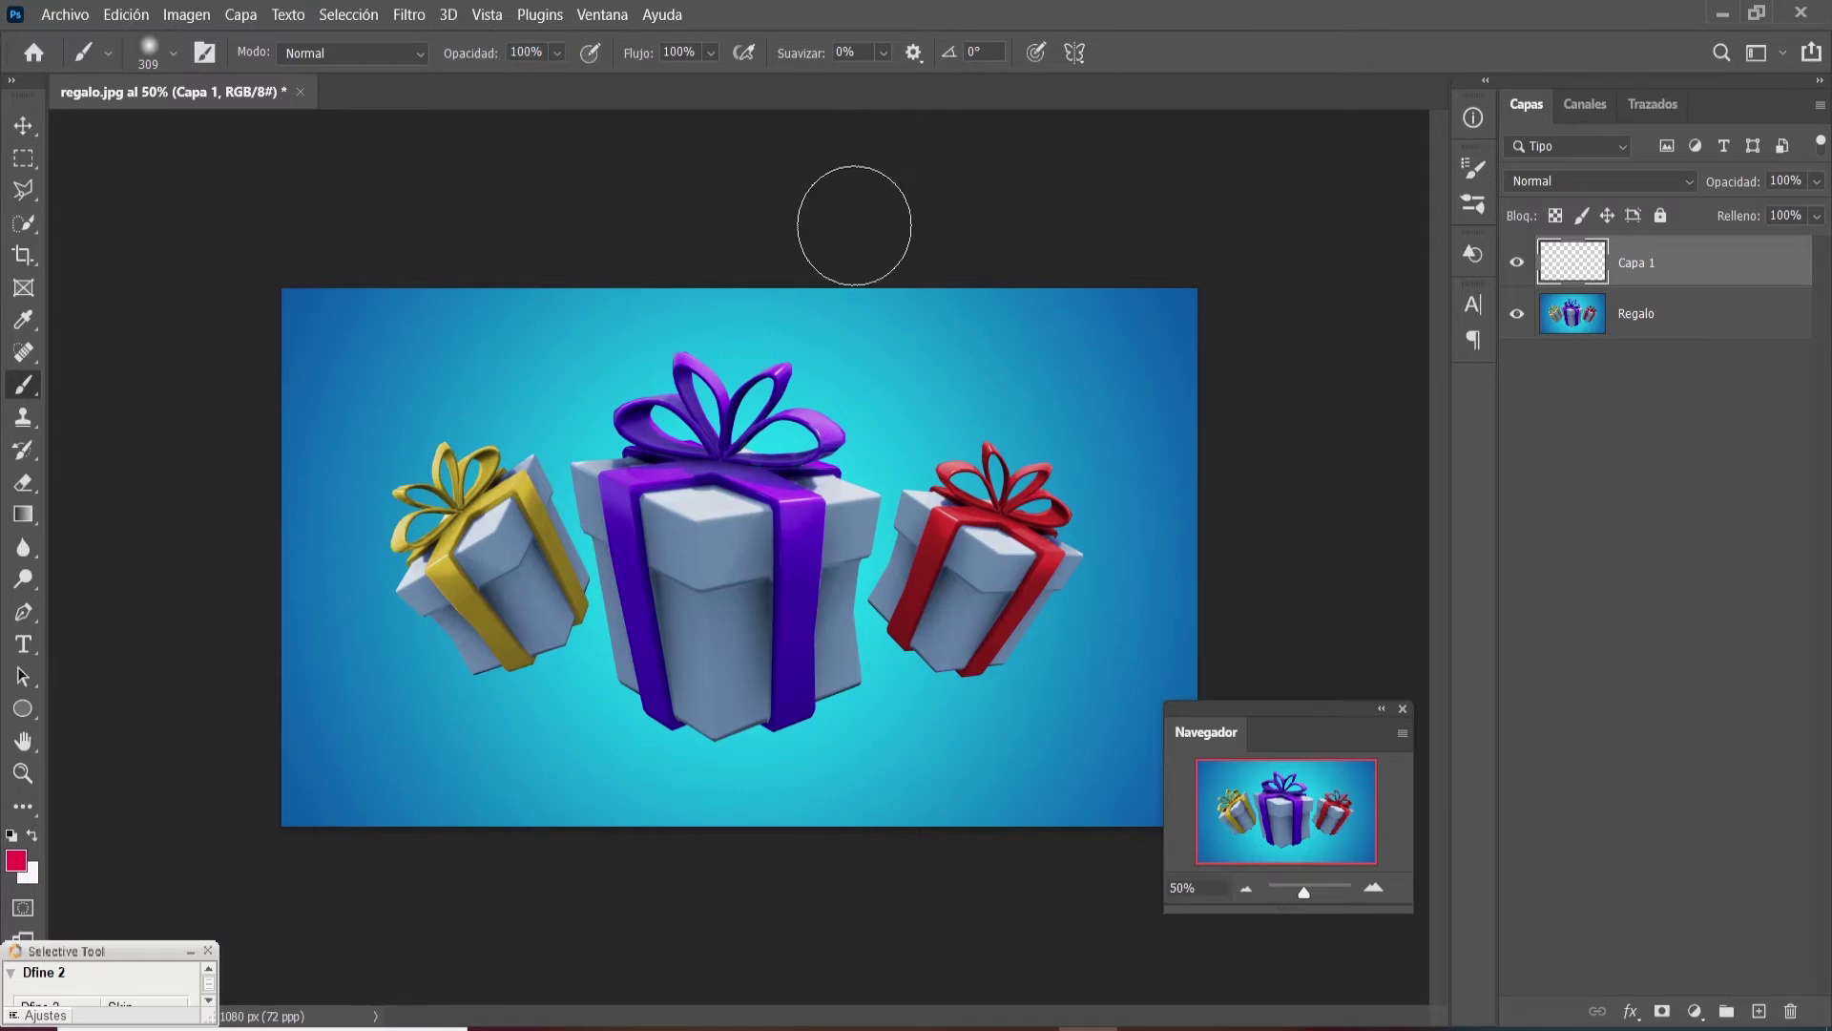
pyautogui.moveTo(406, 521)
pyautogui.mouseDown()
pyautogui.moveTo(414, 473)
pyautogui.moveTo(509, 415)
pyautogui.moveTo(665, 457)
pyautogui.moveTo(793, 460)
pyautogui.moveTo(950, 406)
pyautogui.mouseUp()
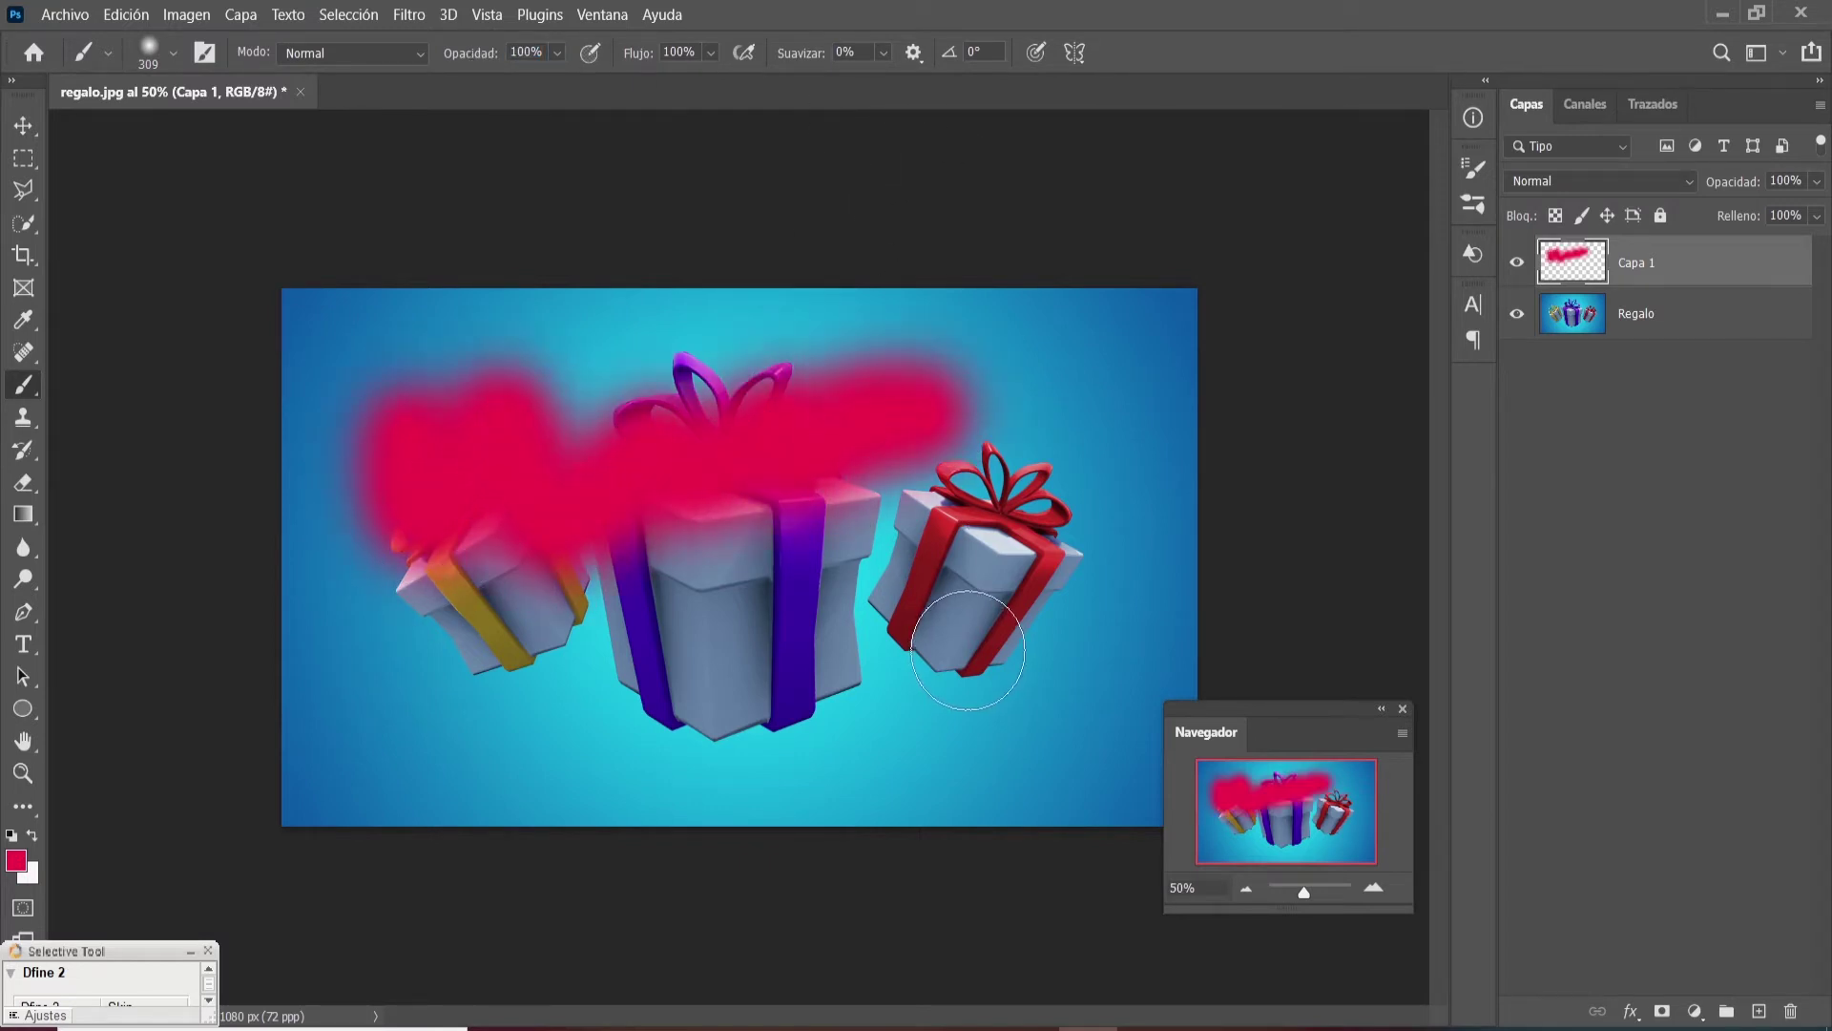
# - Paint a crimson blob over the red-ribboned gift on Capa 1, and hide and reshow that layer
pyautogui.moveTo(1011, 582)
pyautogui.mouseDown()
pyautogui.moveTo(930, 573)
pyautogui.moveTo(969, 602)
pyautogui.mouseUp()
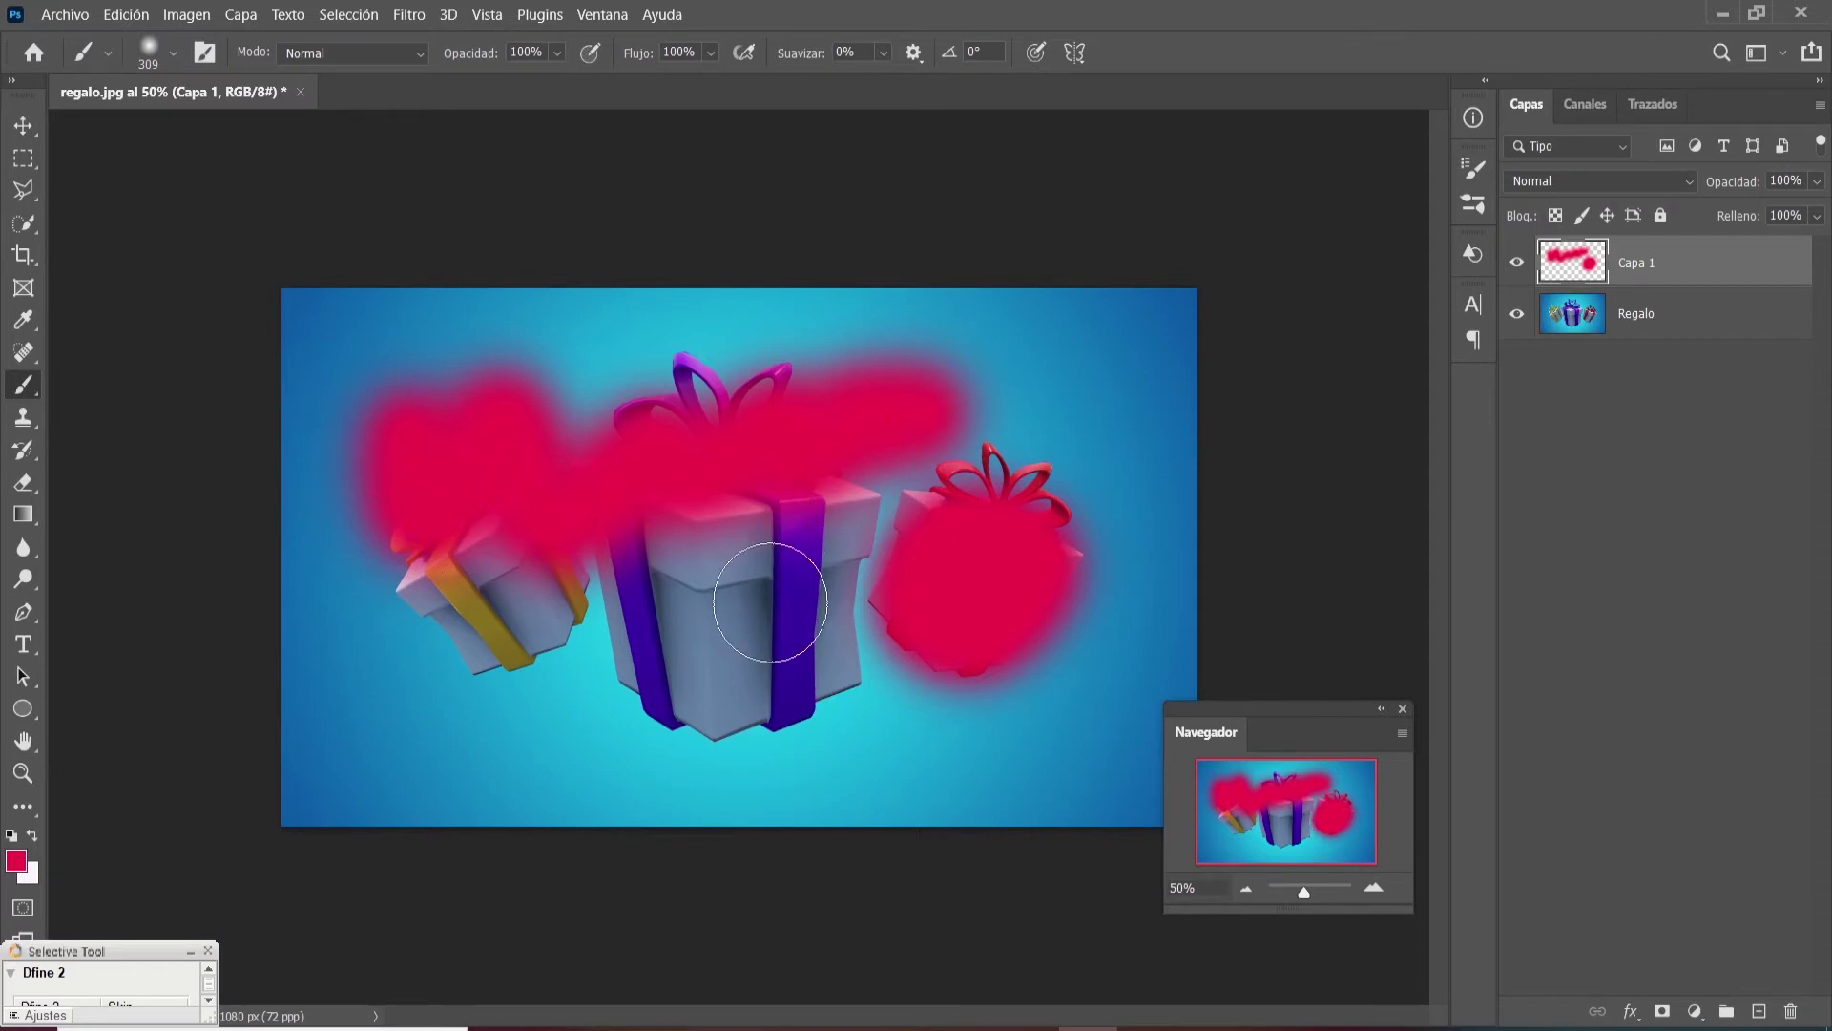
pyautogui.click(1517, 265)
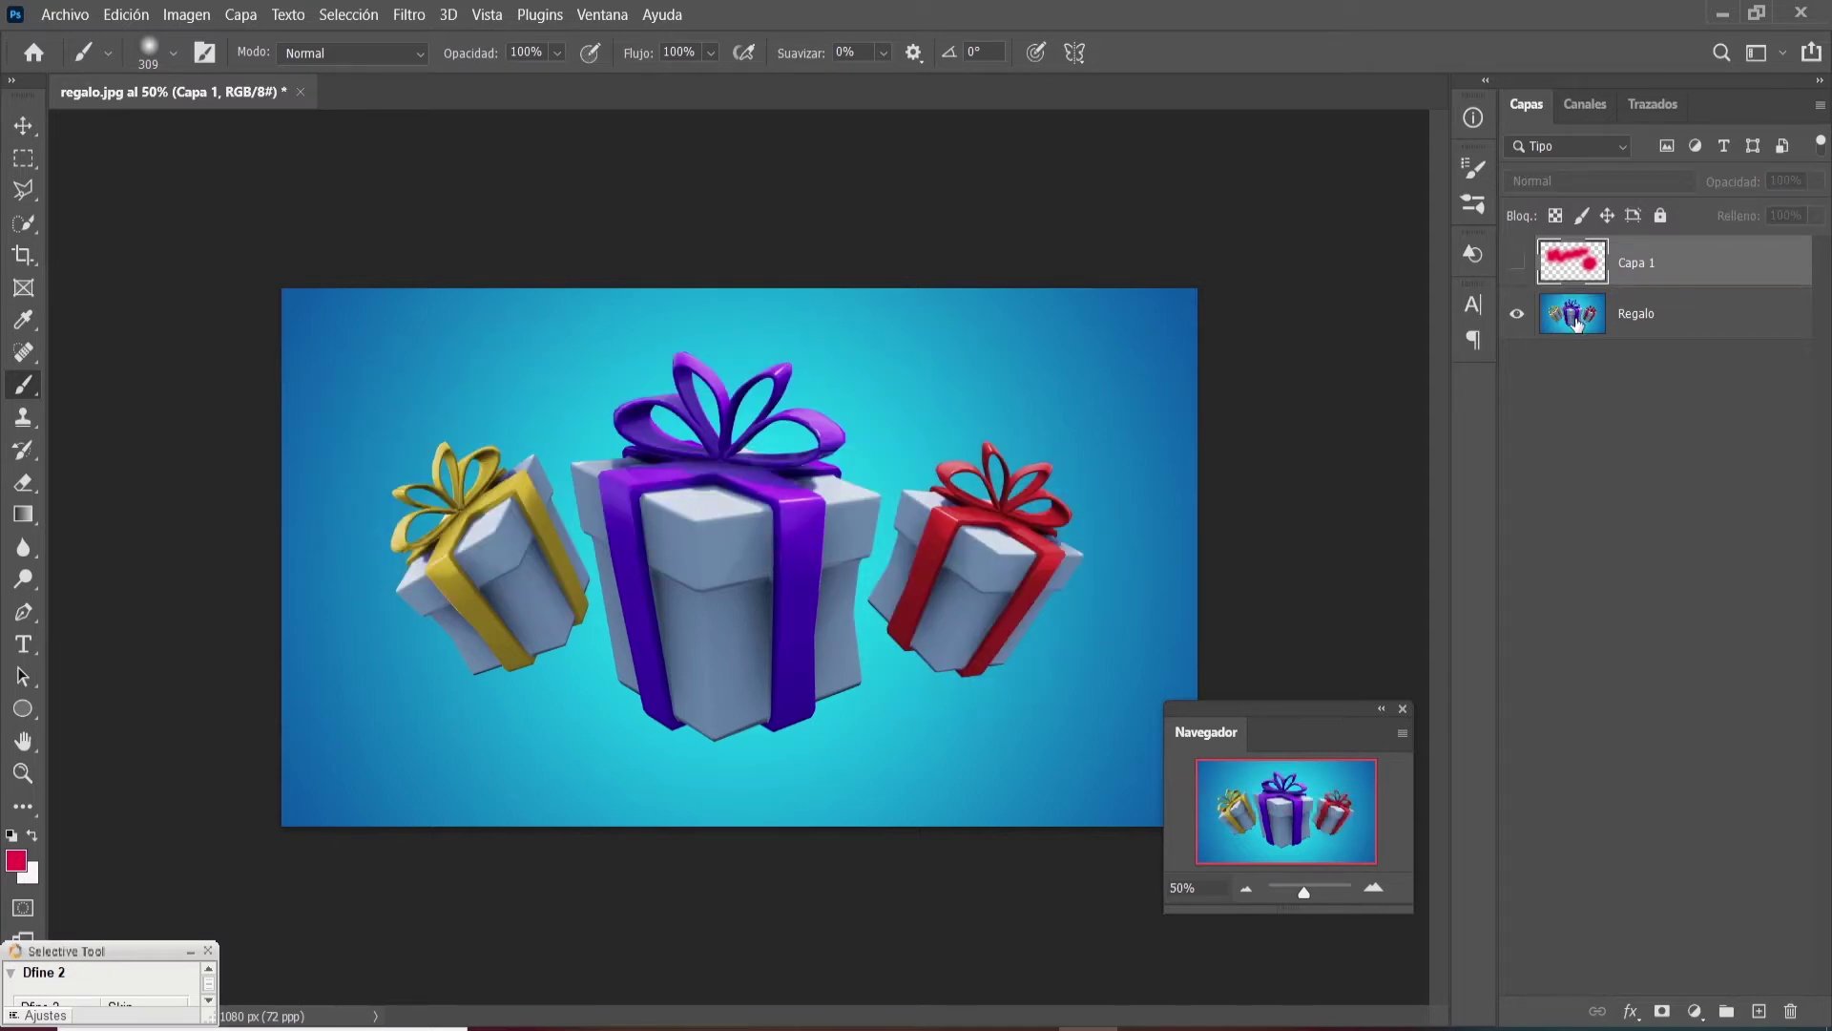
pyautogui.click(1519, 269)
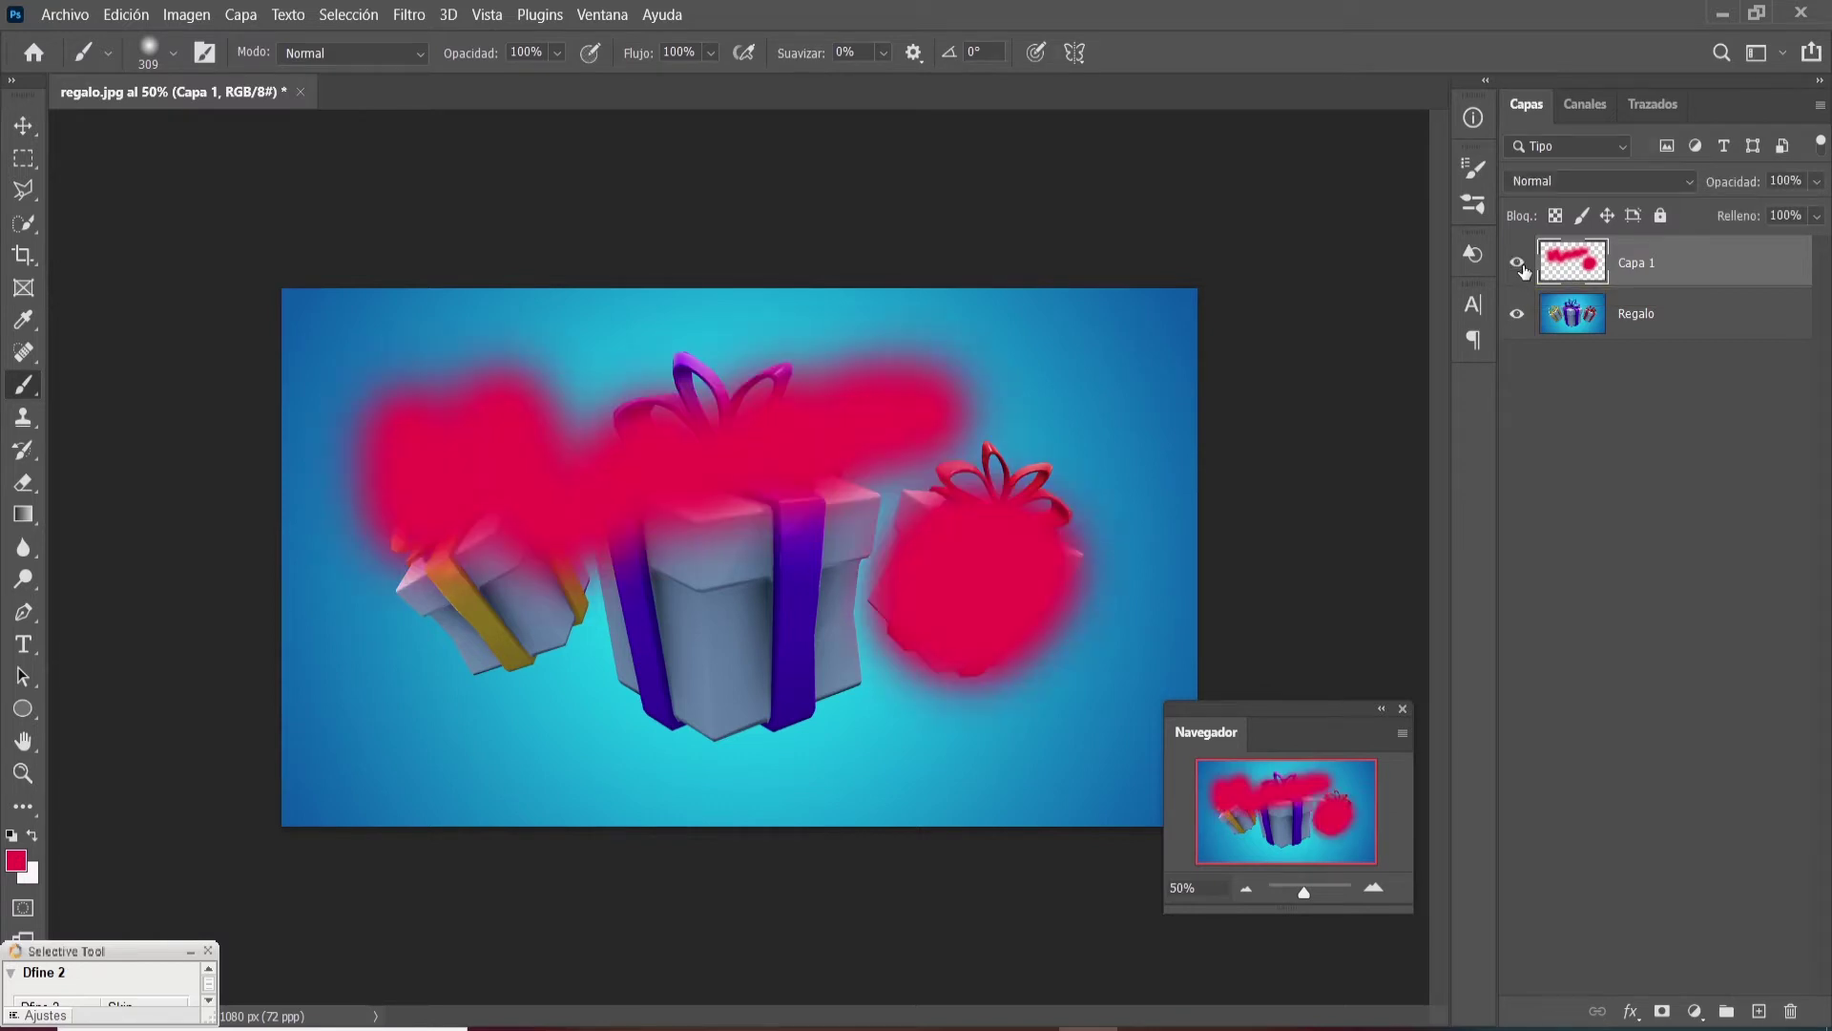
# - Create a new blank layer above Capa 1 and set the foreground colour to yellow #d6c030
pyautogui.click(1759, 1014)
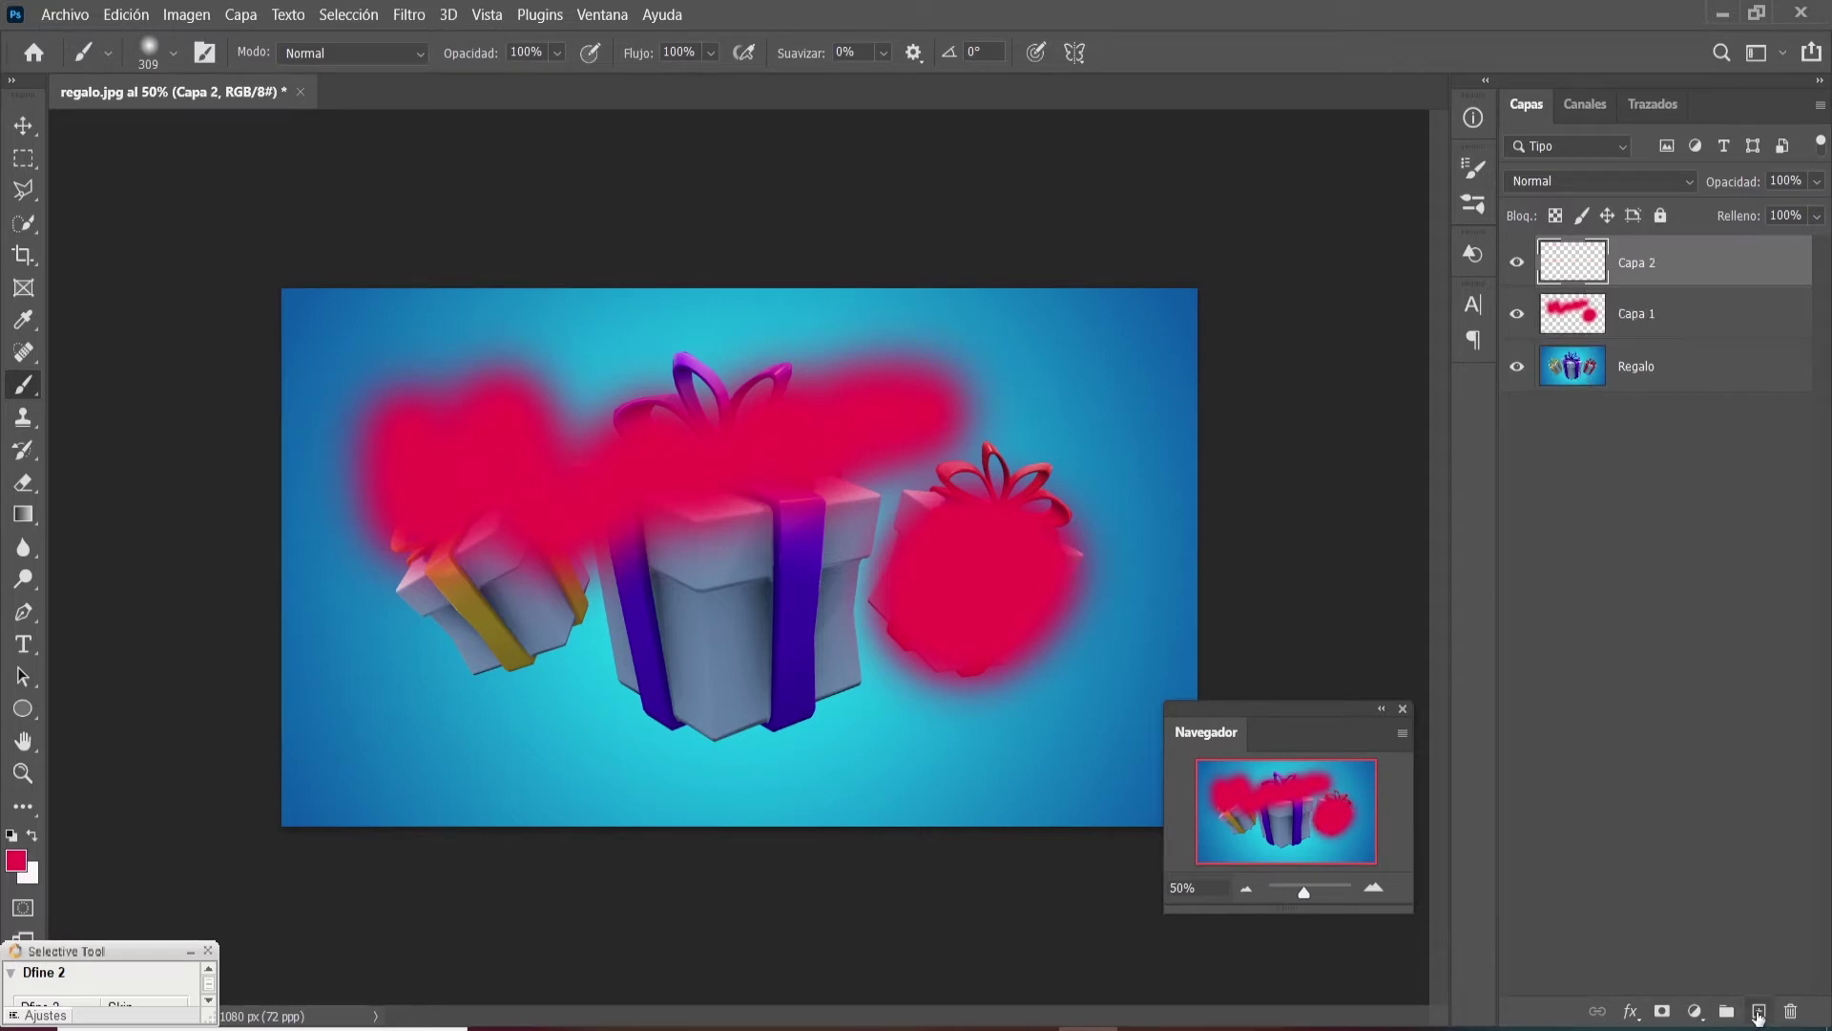
pyautogui.click(17, 860)
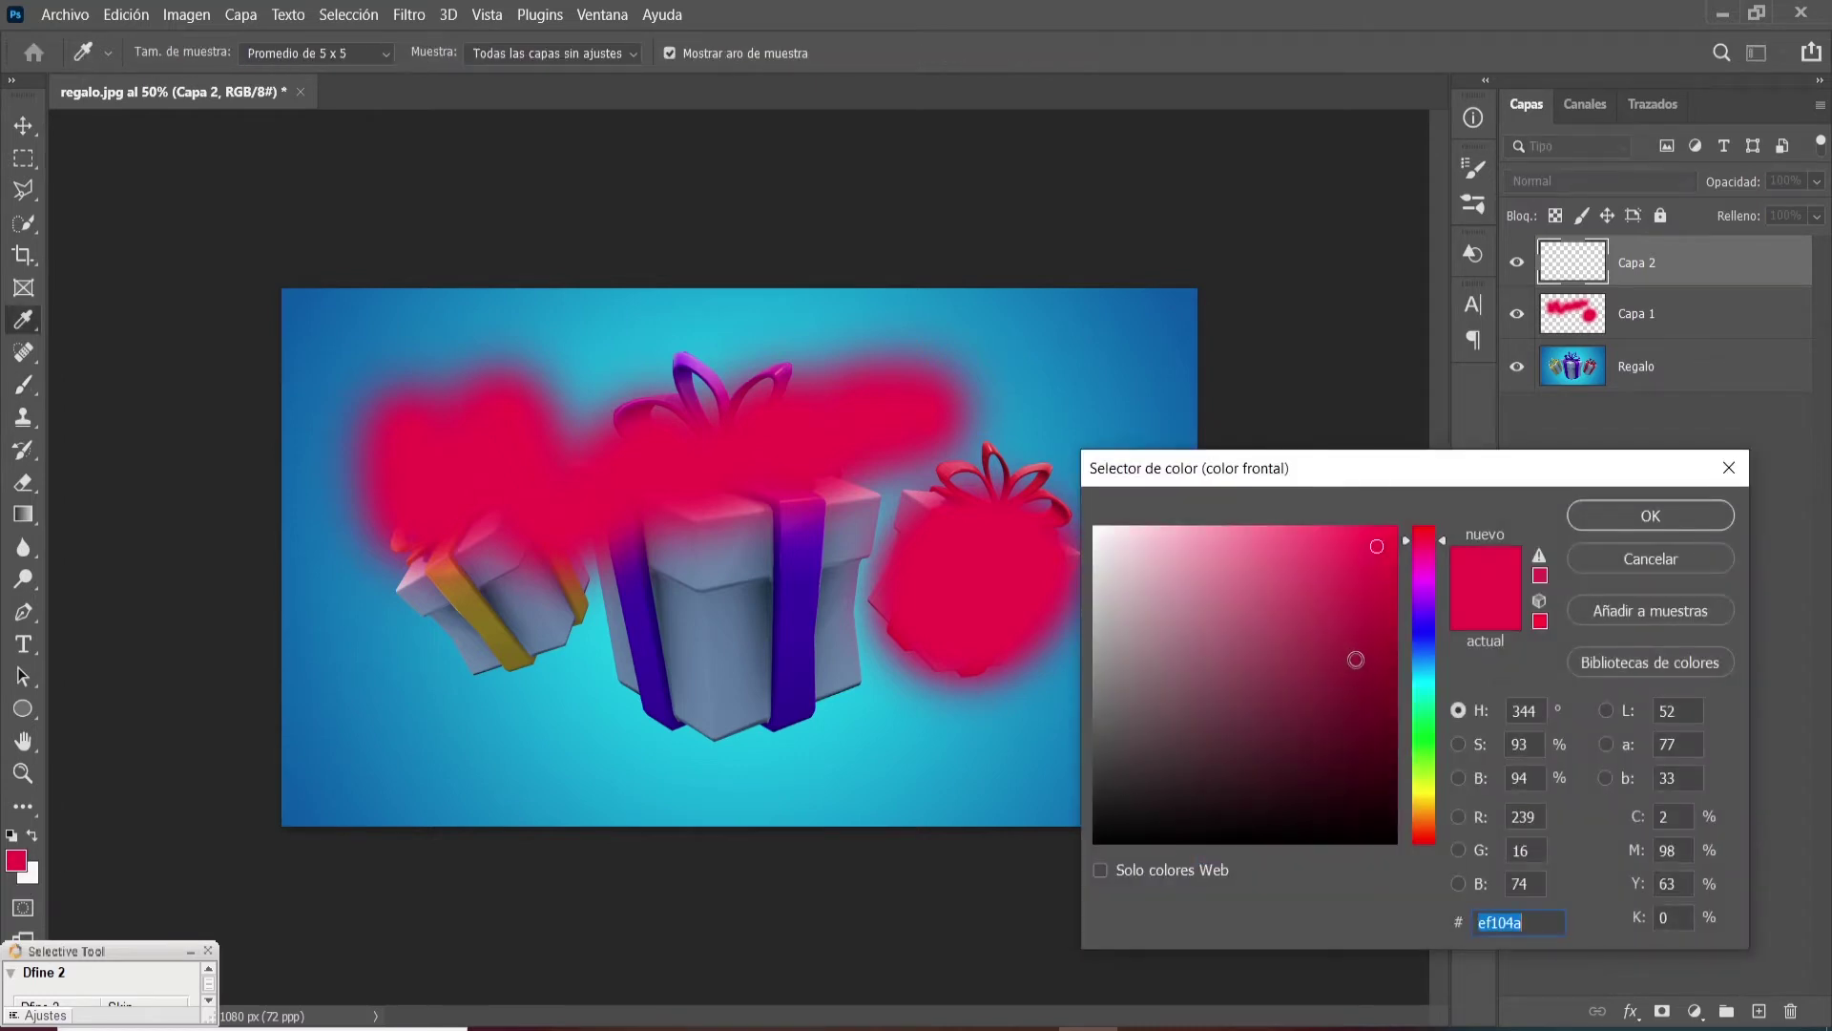
pyautogui.click(1420, 644)
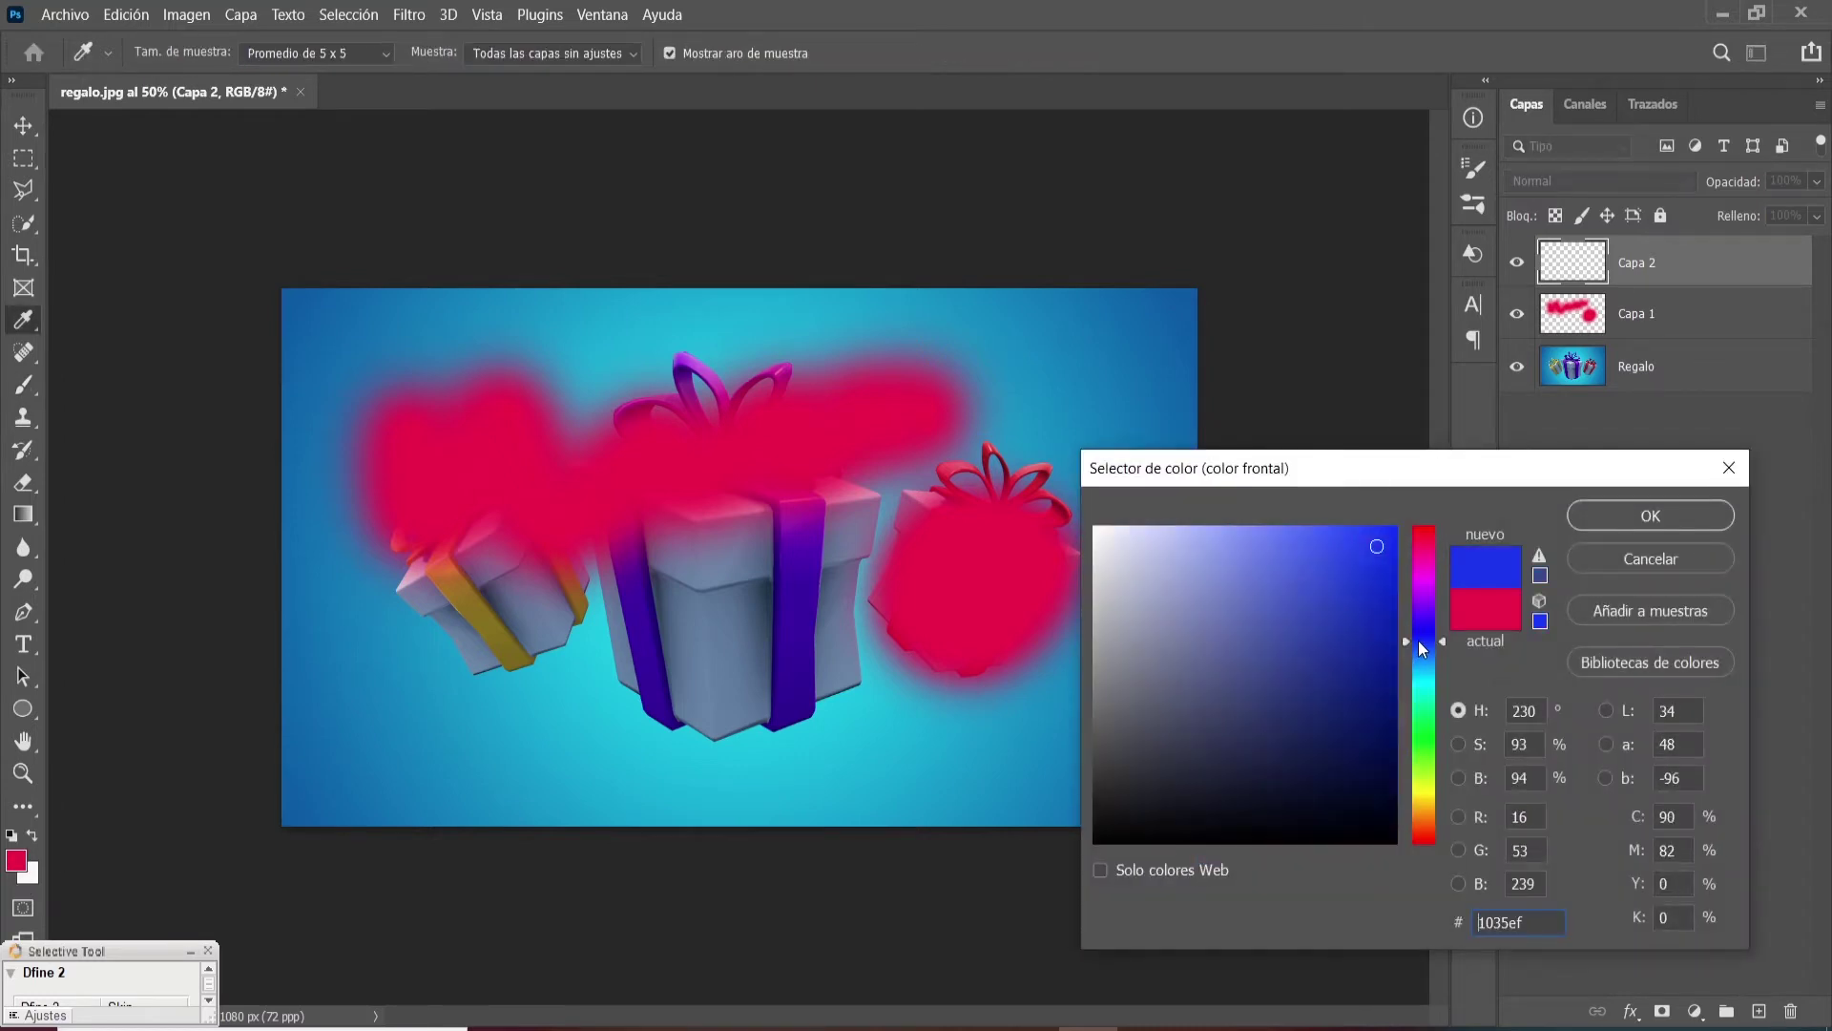
pyautogui.click(1424, 798)
pyautogui.click(1329, 576)
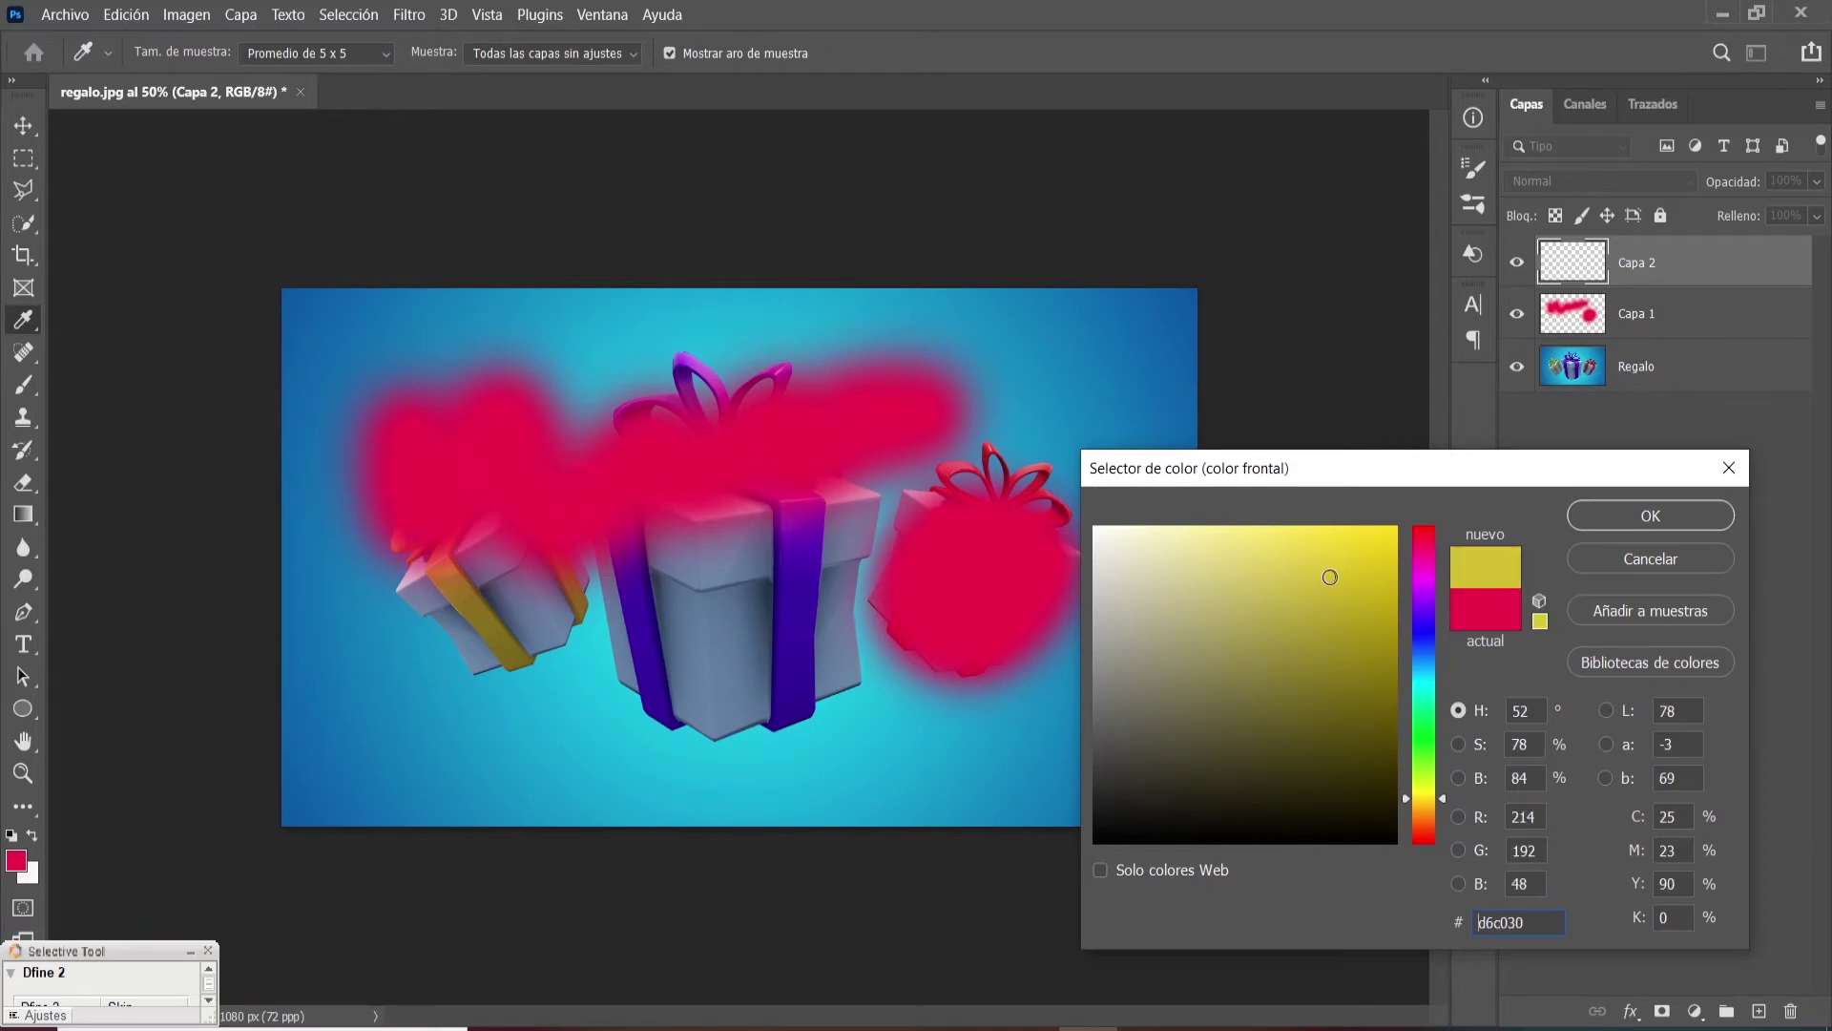
pyautogui.click(1595, 511)
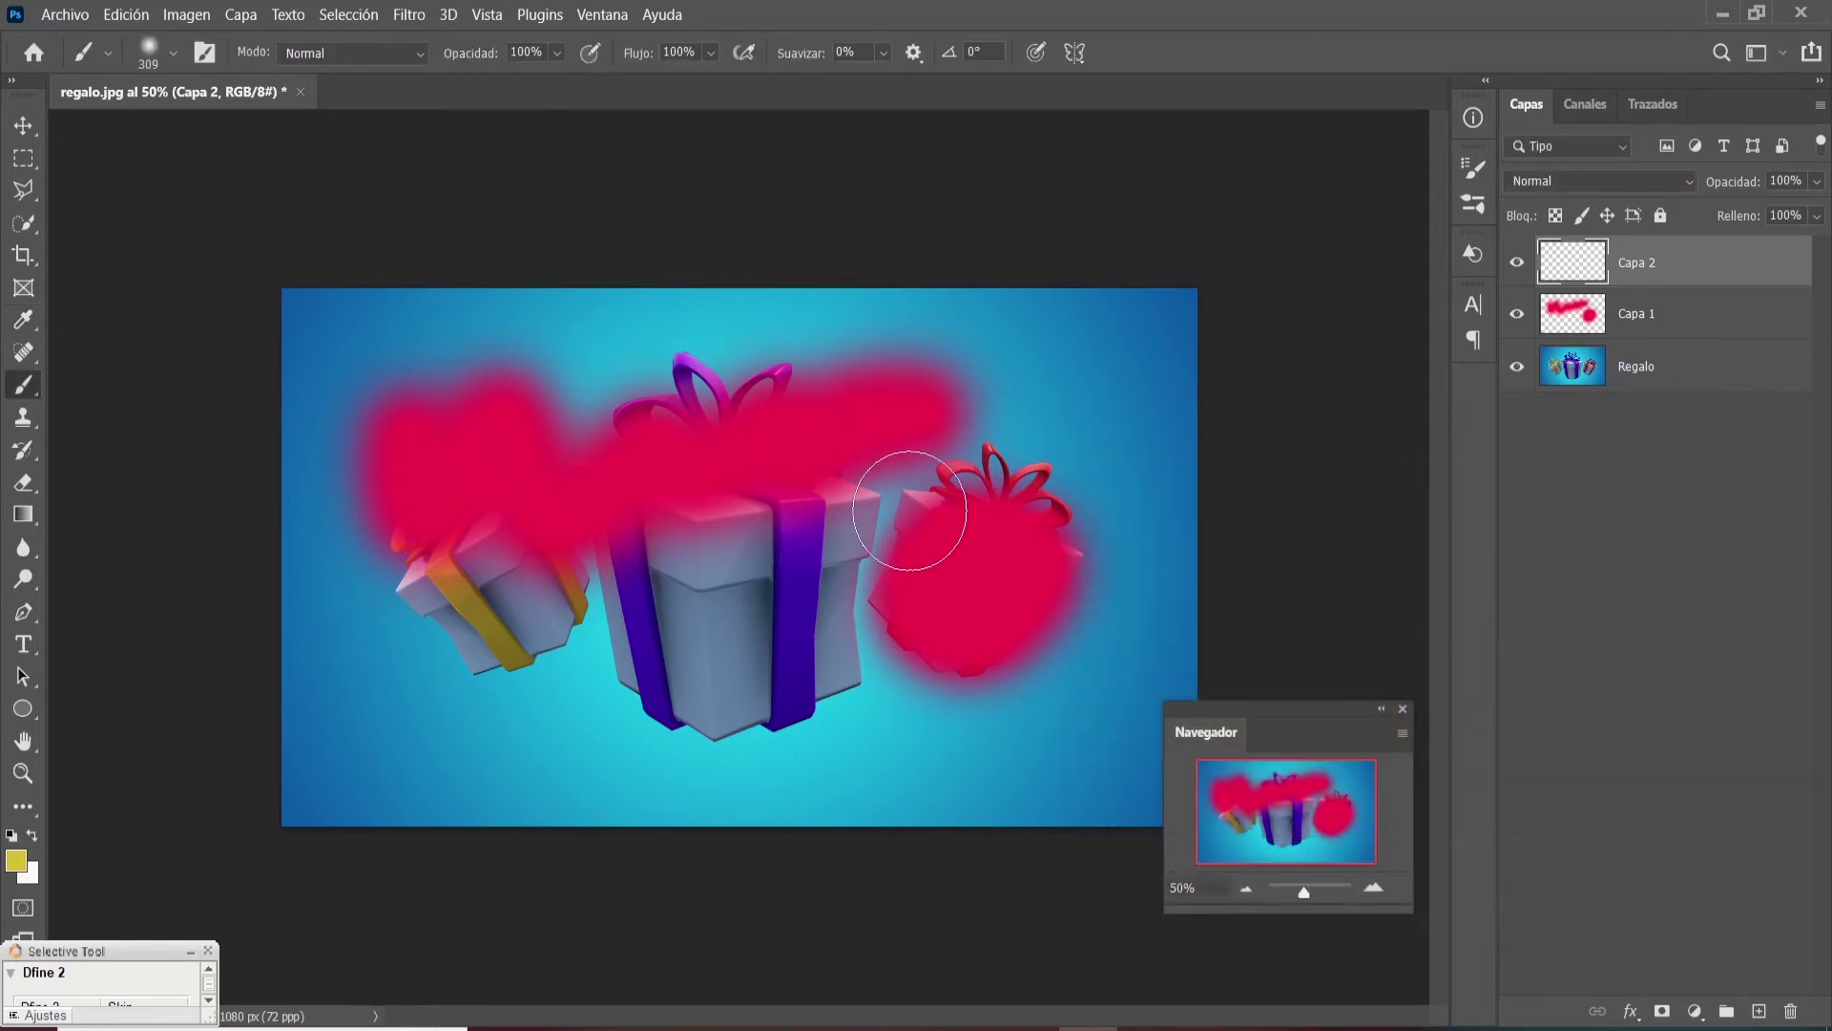
# - Reduce the brush size to about 206 px and paint a wide yellow mound across the base of the purple gift
pyautogui.keyDown('alt'); pyautogui.rightClick(911, 506); pyautogui.keyUp('alt')
pyautogui.moveTo(558, 761)
pyautogui.mouseDown()
pyautogui.moveTo(675, 735)
pyautogui.moveTo(655, 728)
pyautogui.moveTo(706, 654)
pyautogui.mouseUp()
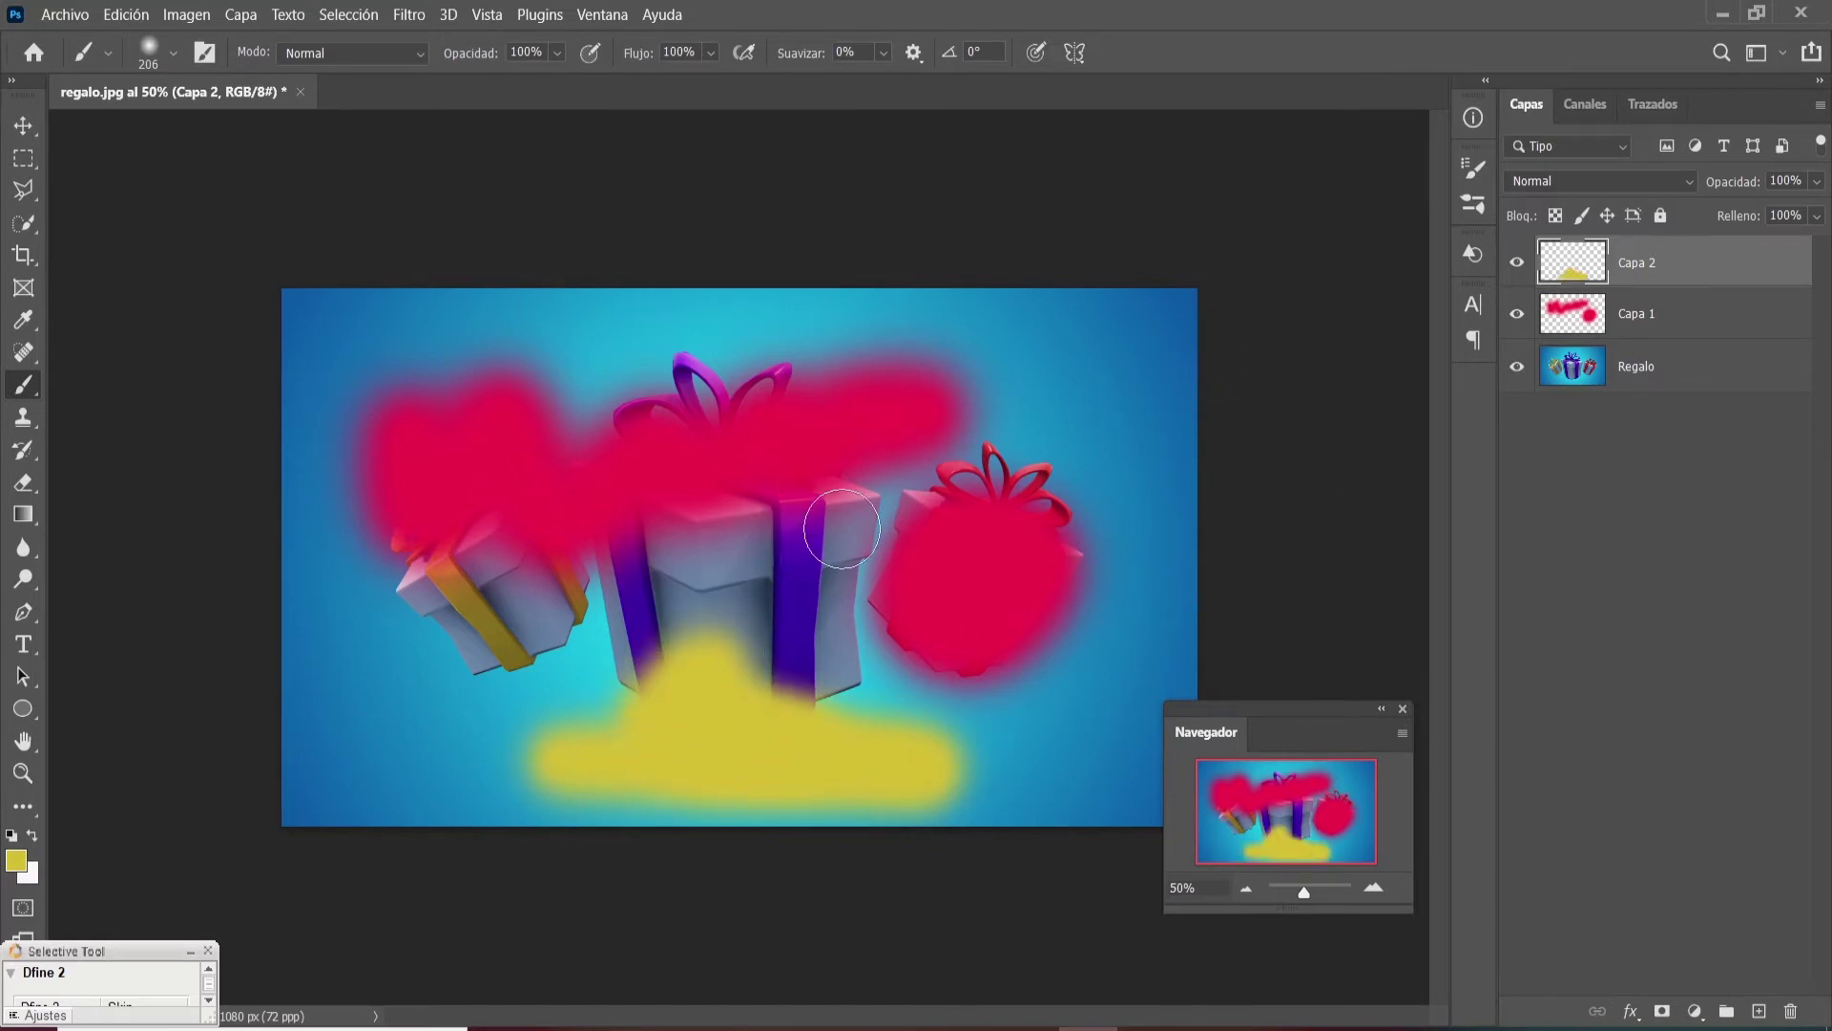
# - Hide and reshow Capa 2 and Capa 1, separately and together, to compare what each layer contributes, leaving both visible
pyautogui.click(1517, 264)
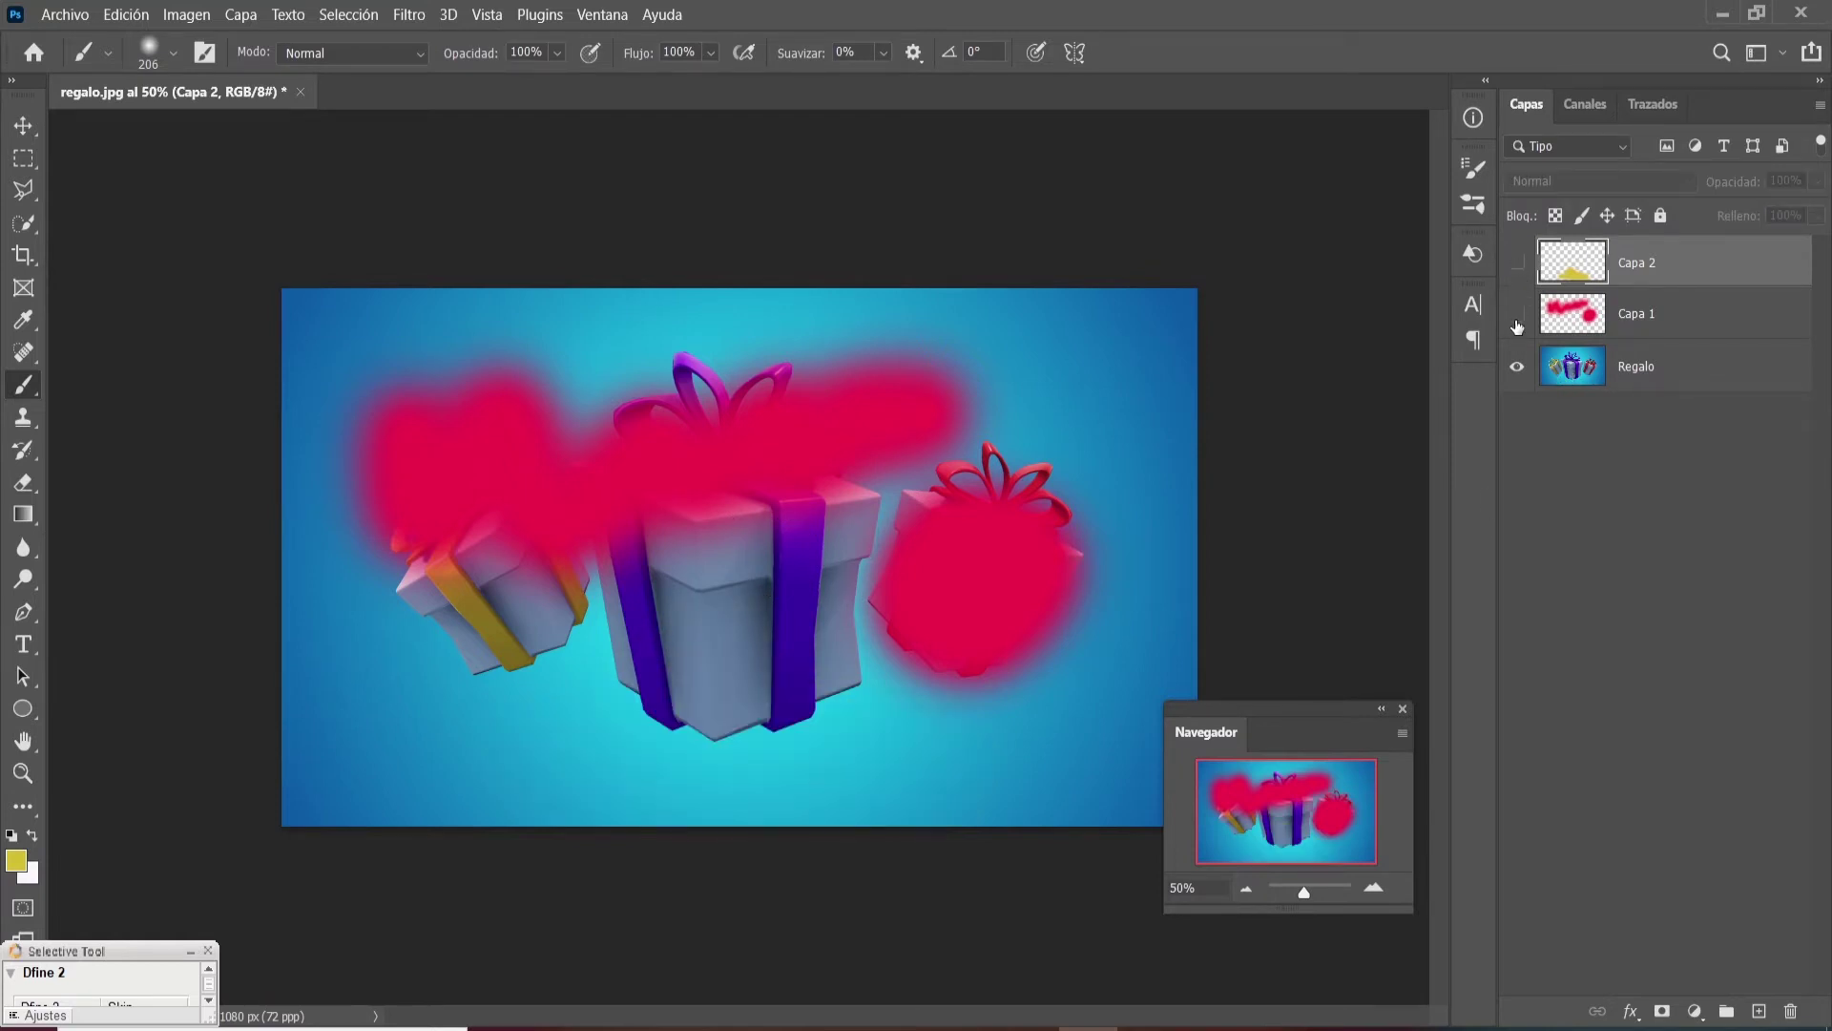
pyautogui.click(1517, 320)
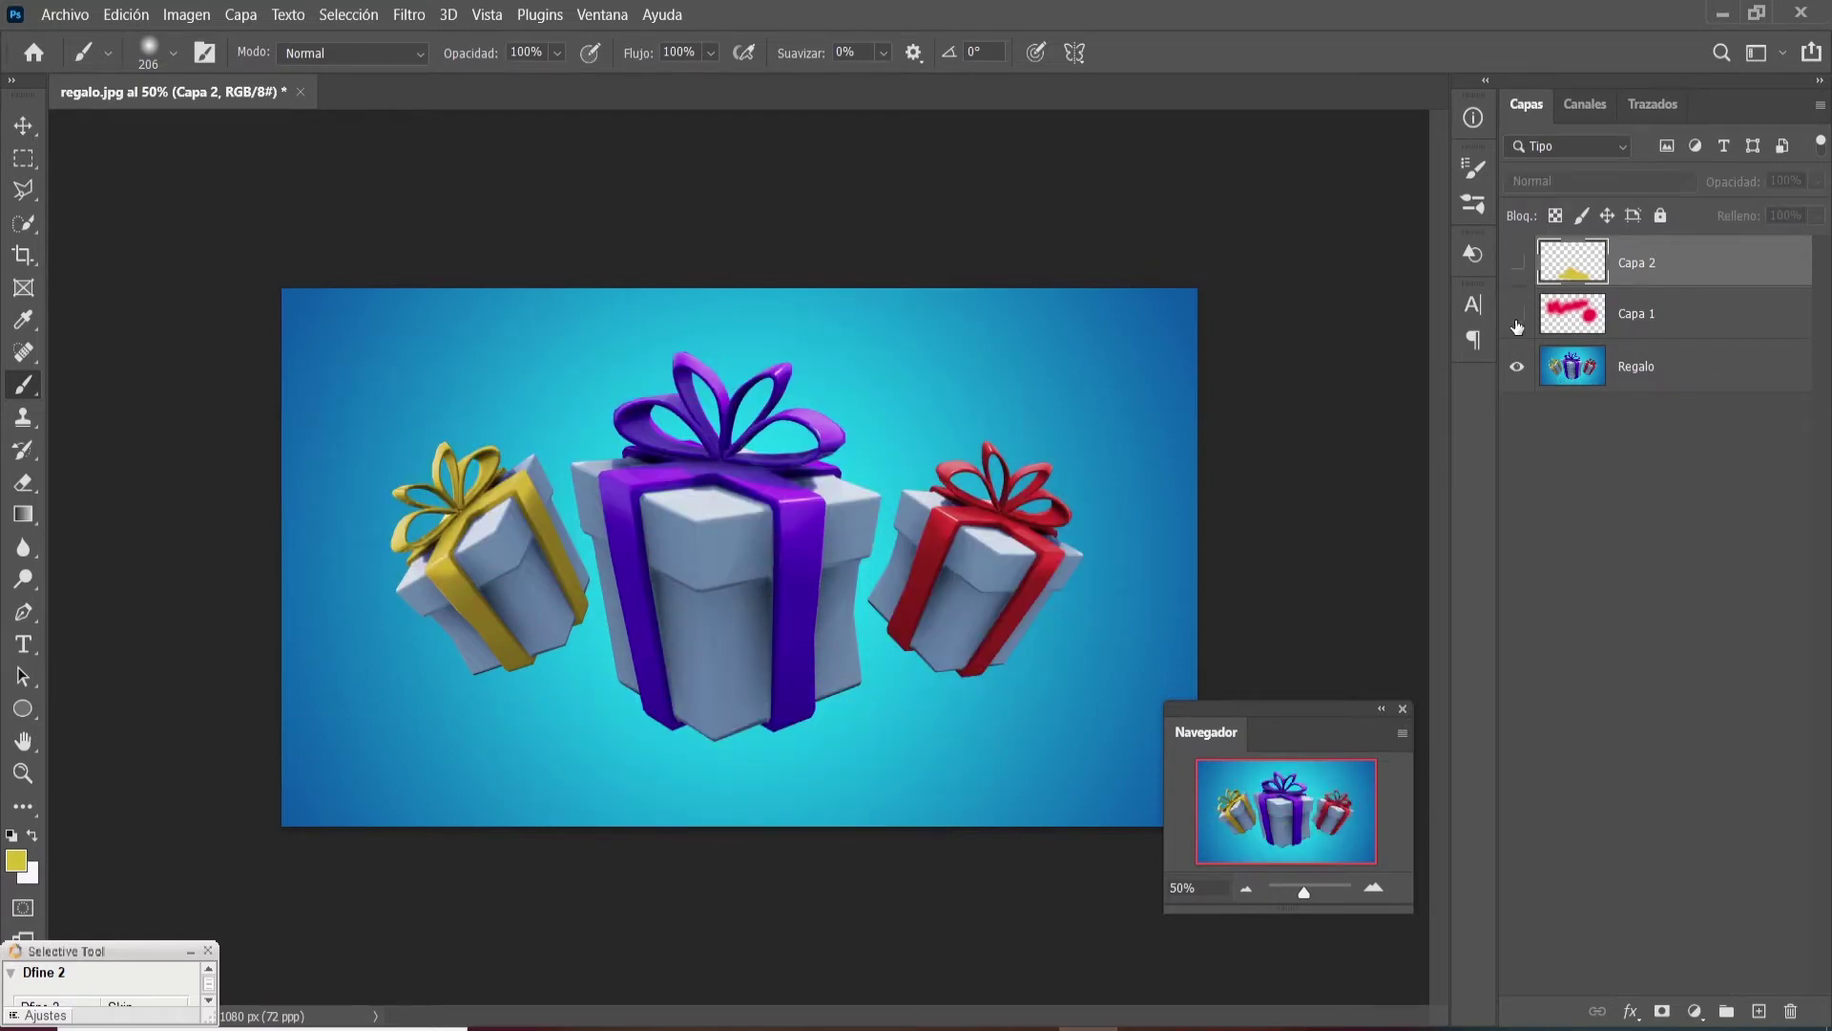
pyautogui.click(1517, 263)
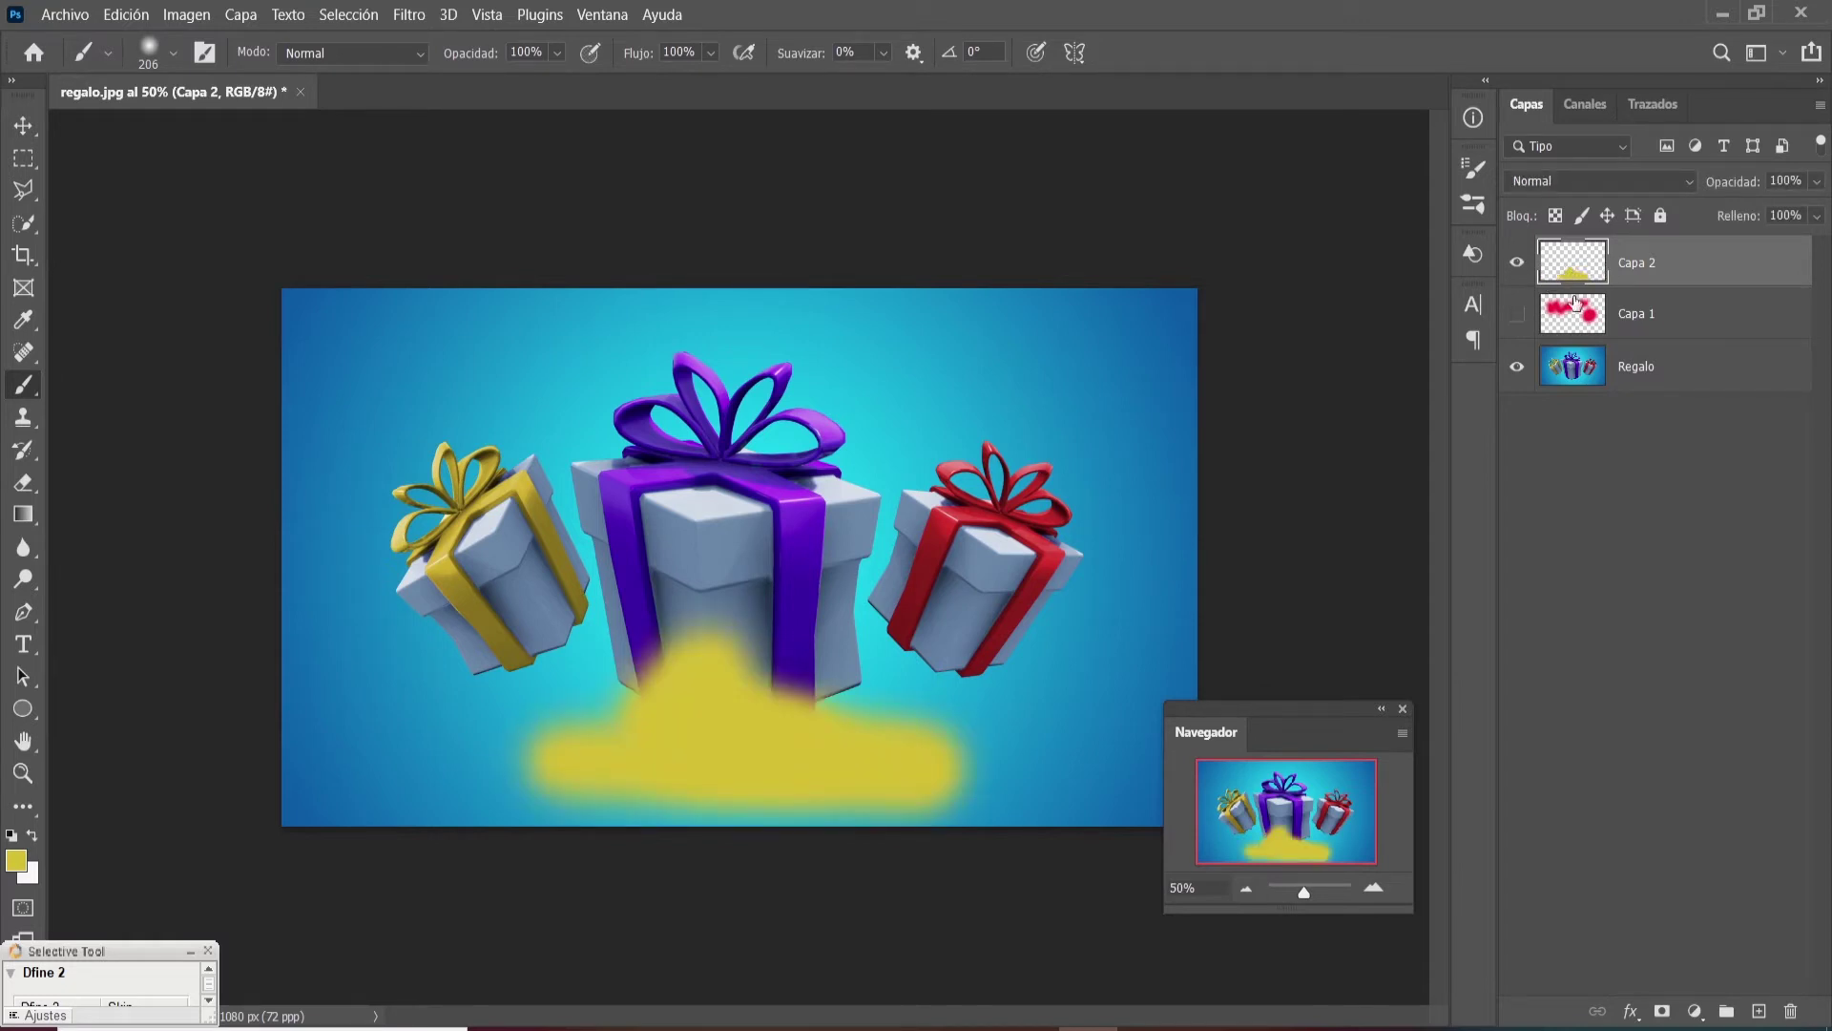
pyautogui.click(1519, 321)
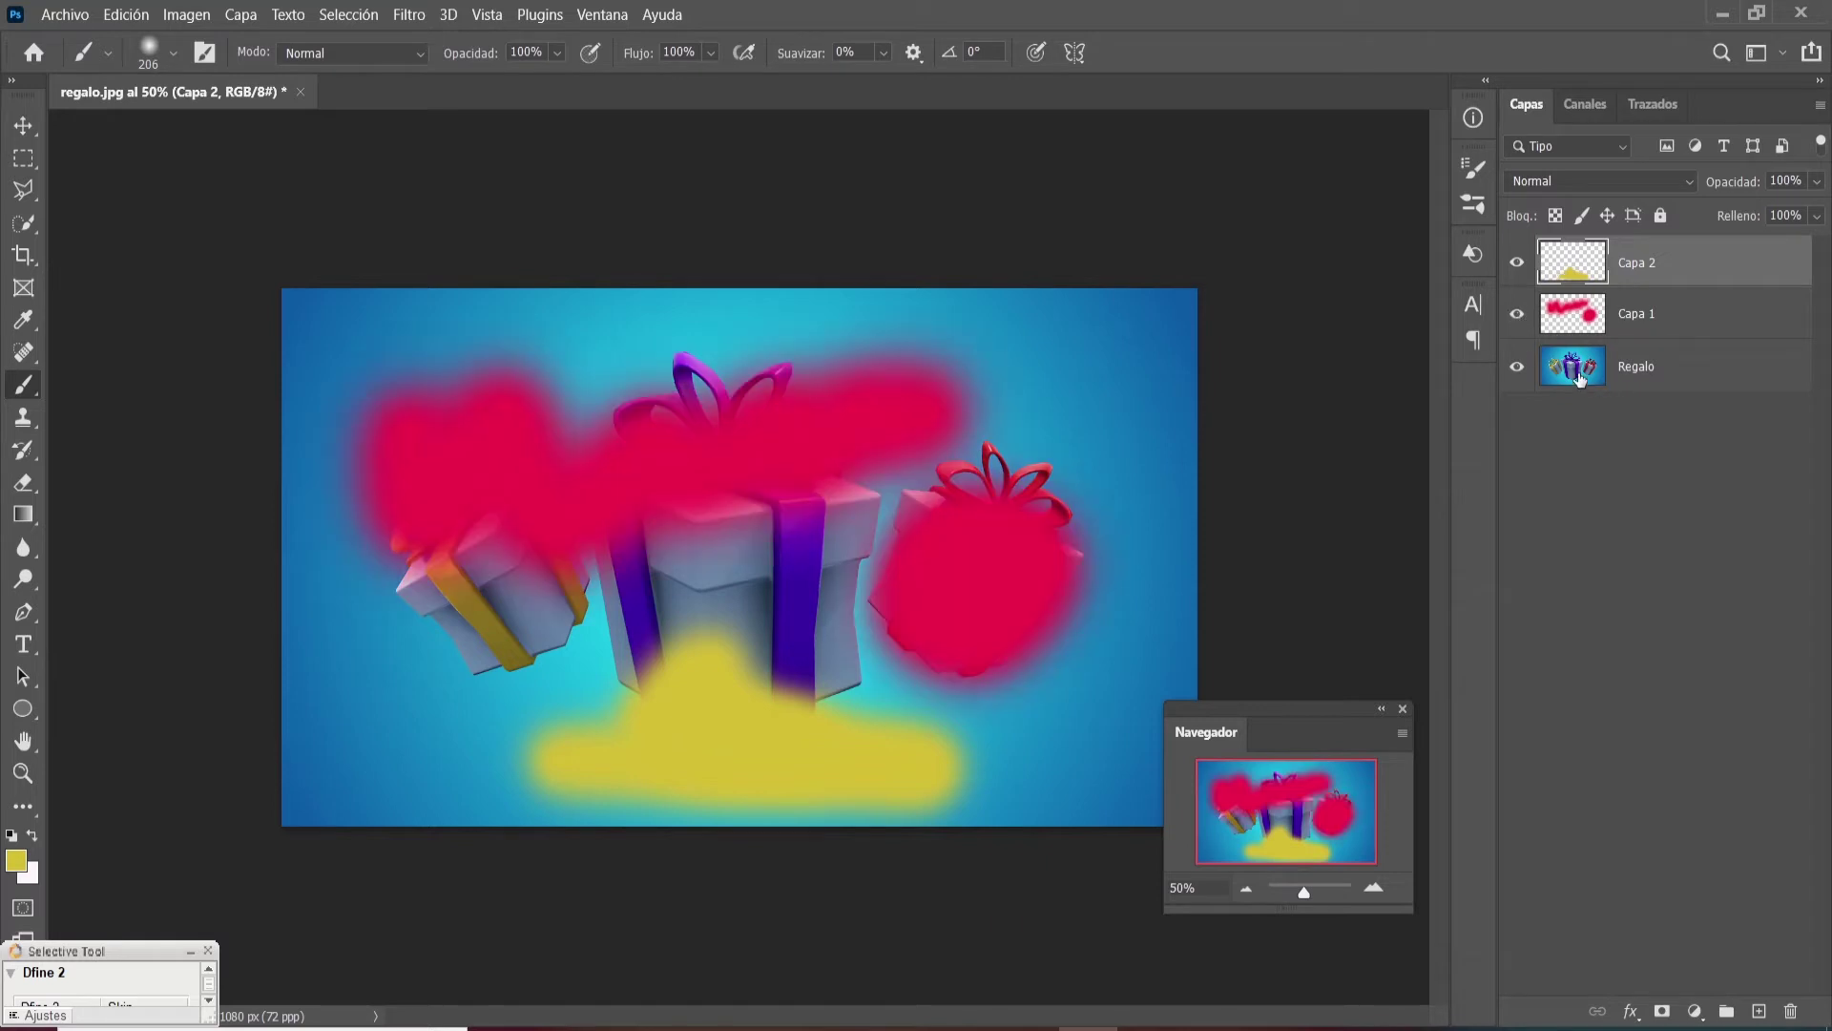
pyautogui.click(1523, 321)
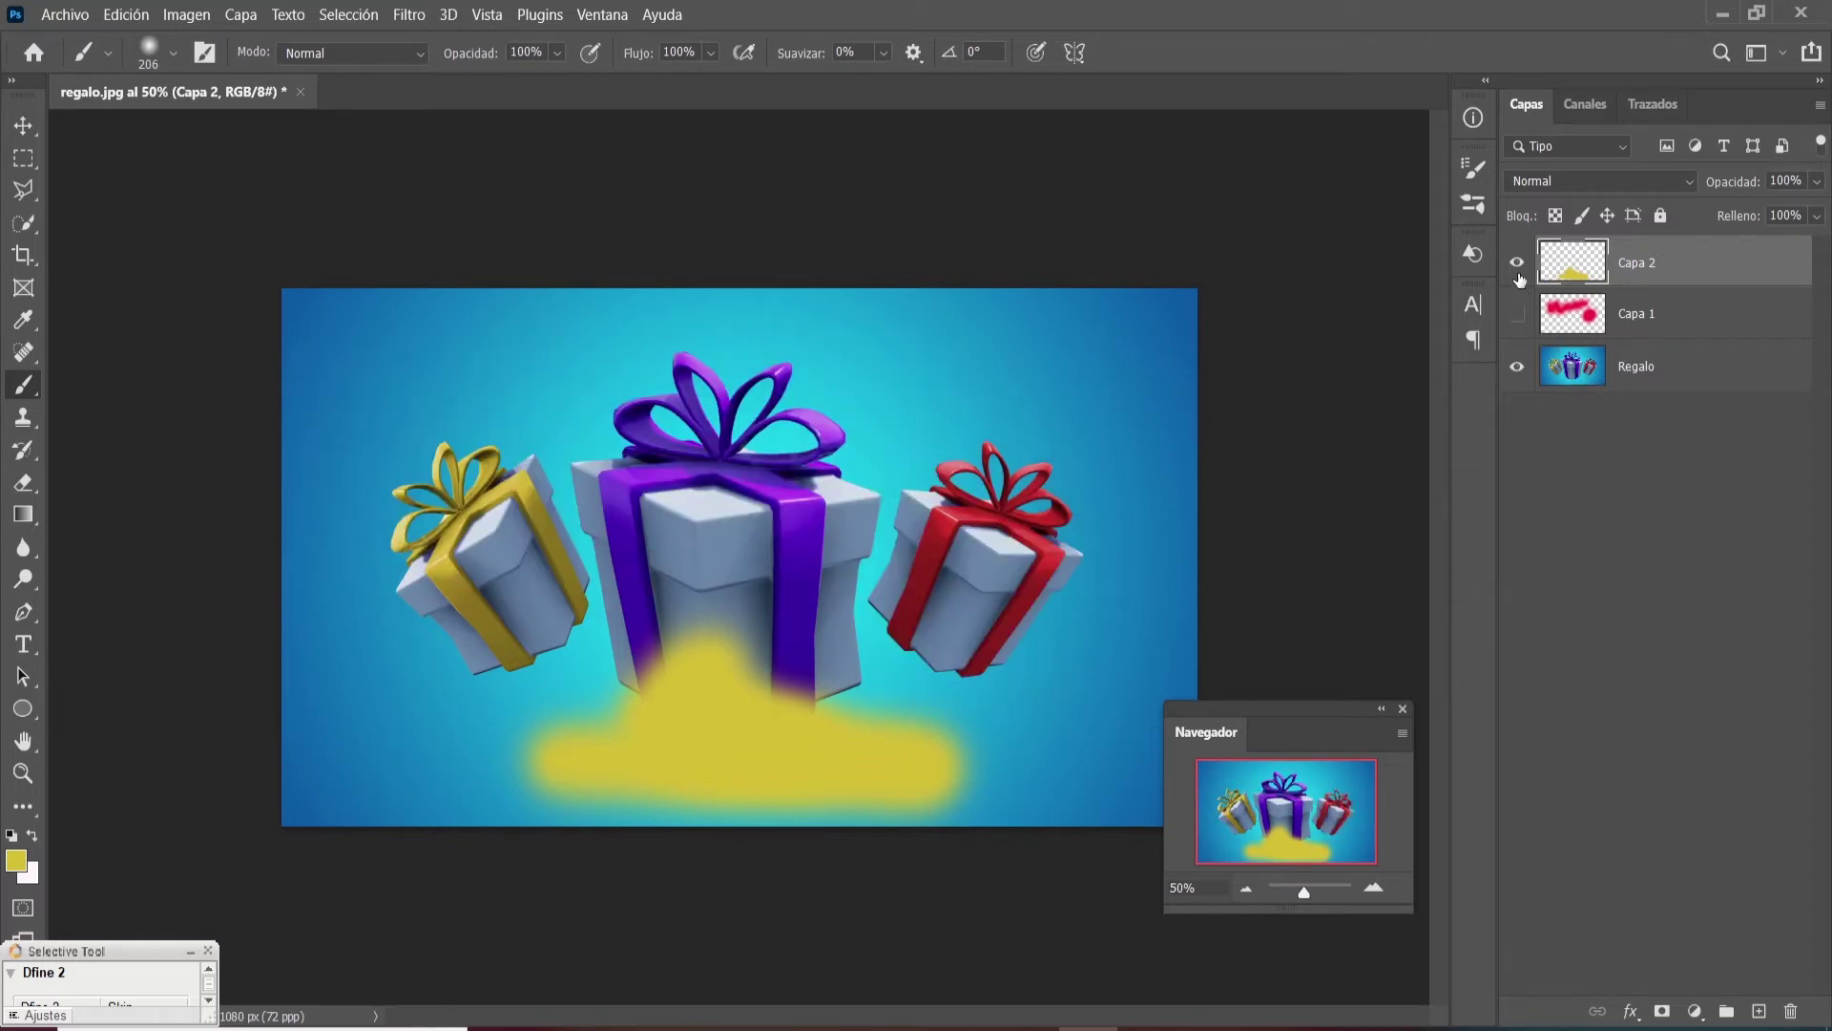
pyautogui.click(1519, 270)
pyautogui.moveTo(1519, 267); pyautogui.dragTo(1518, 317)
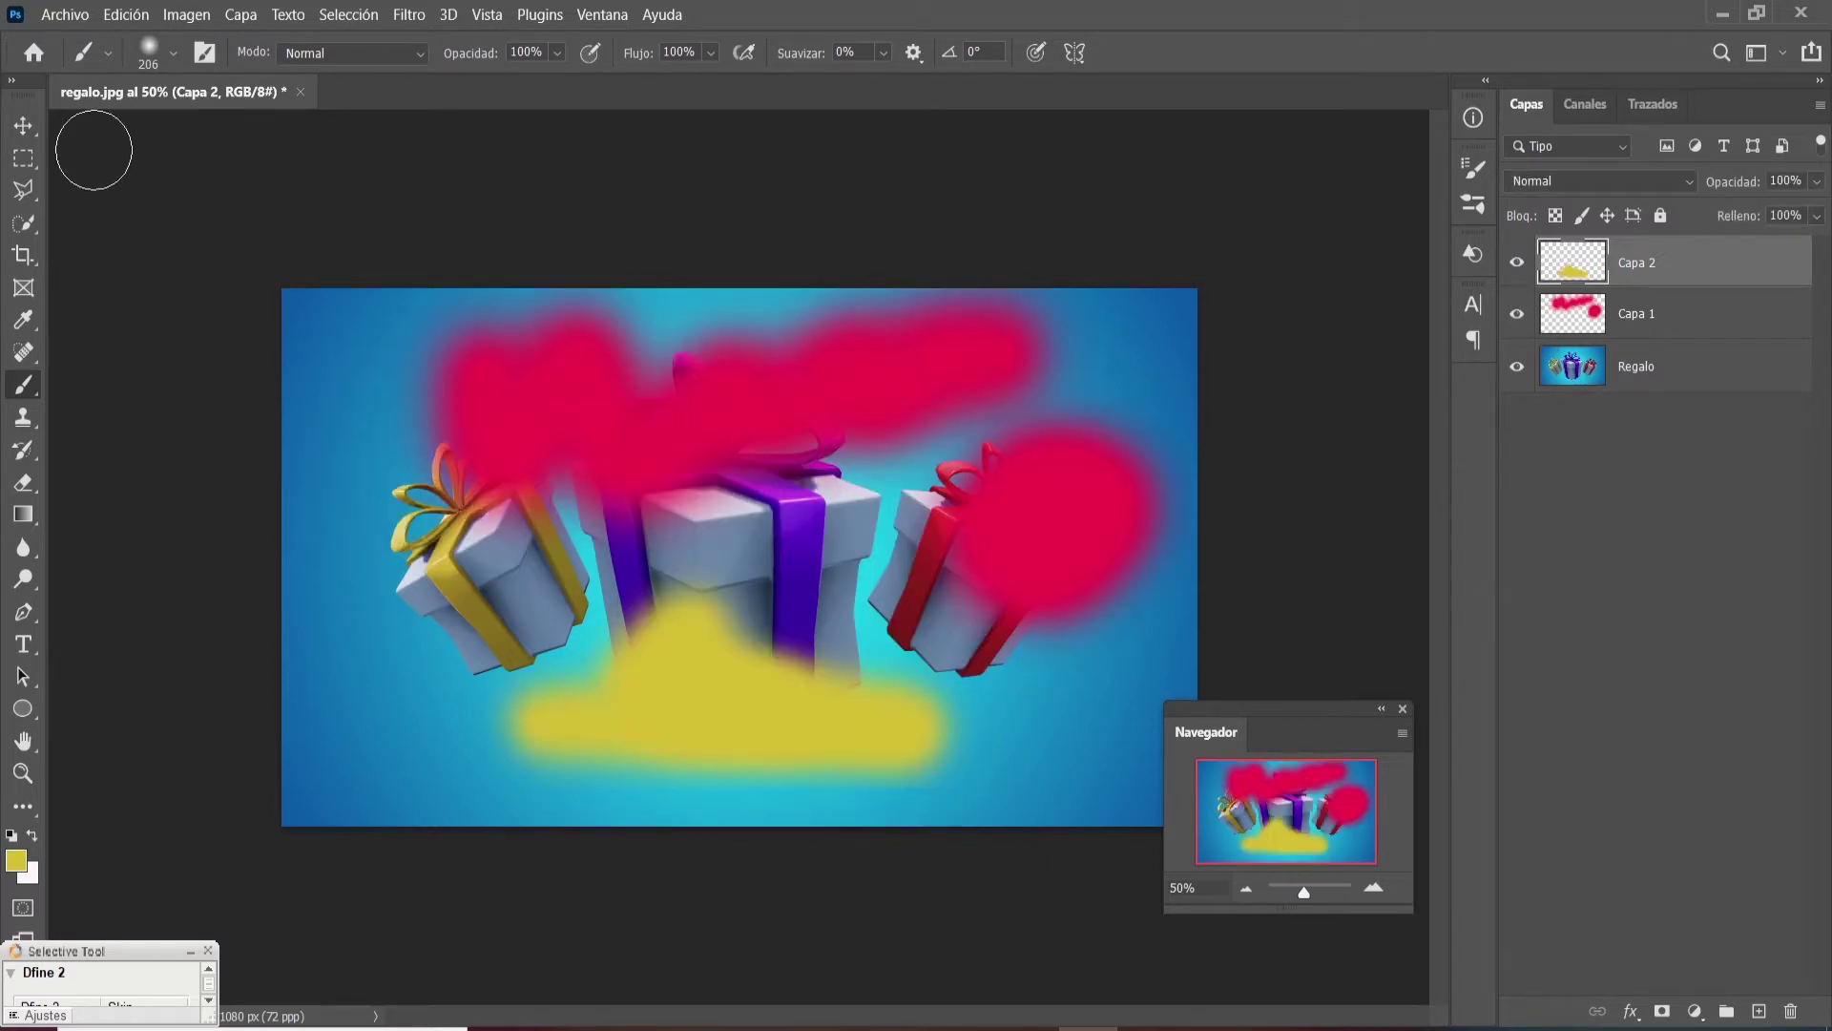
# - Using the Move tool with automatic layer selection, shift the yellow paint slightly down and right and the crimson paint slightly down and left
pyautogui.click(29, 130)
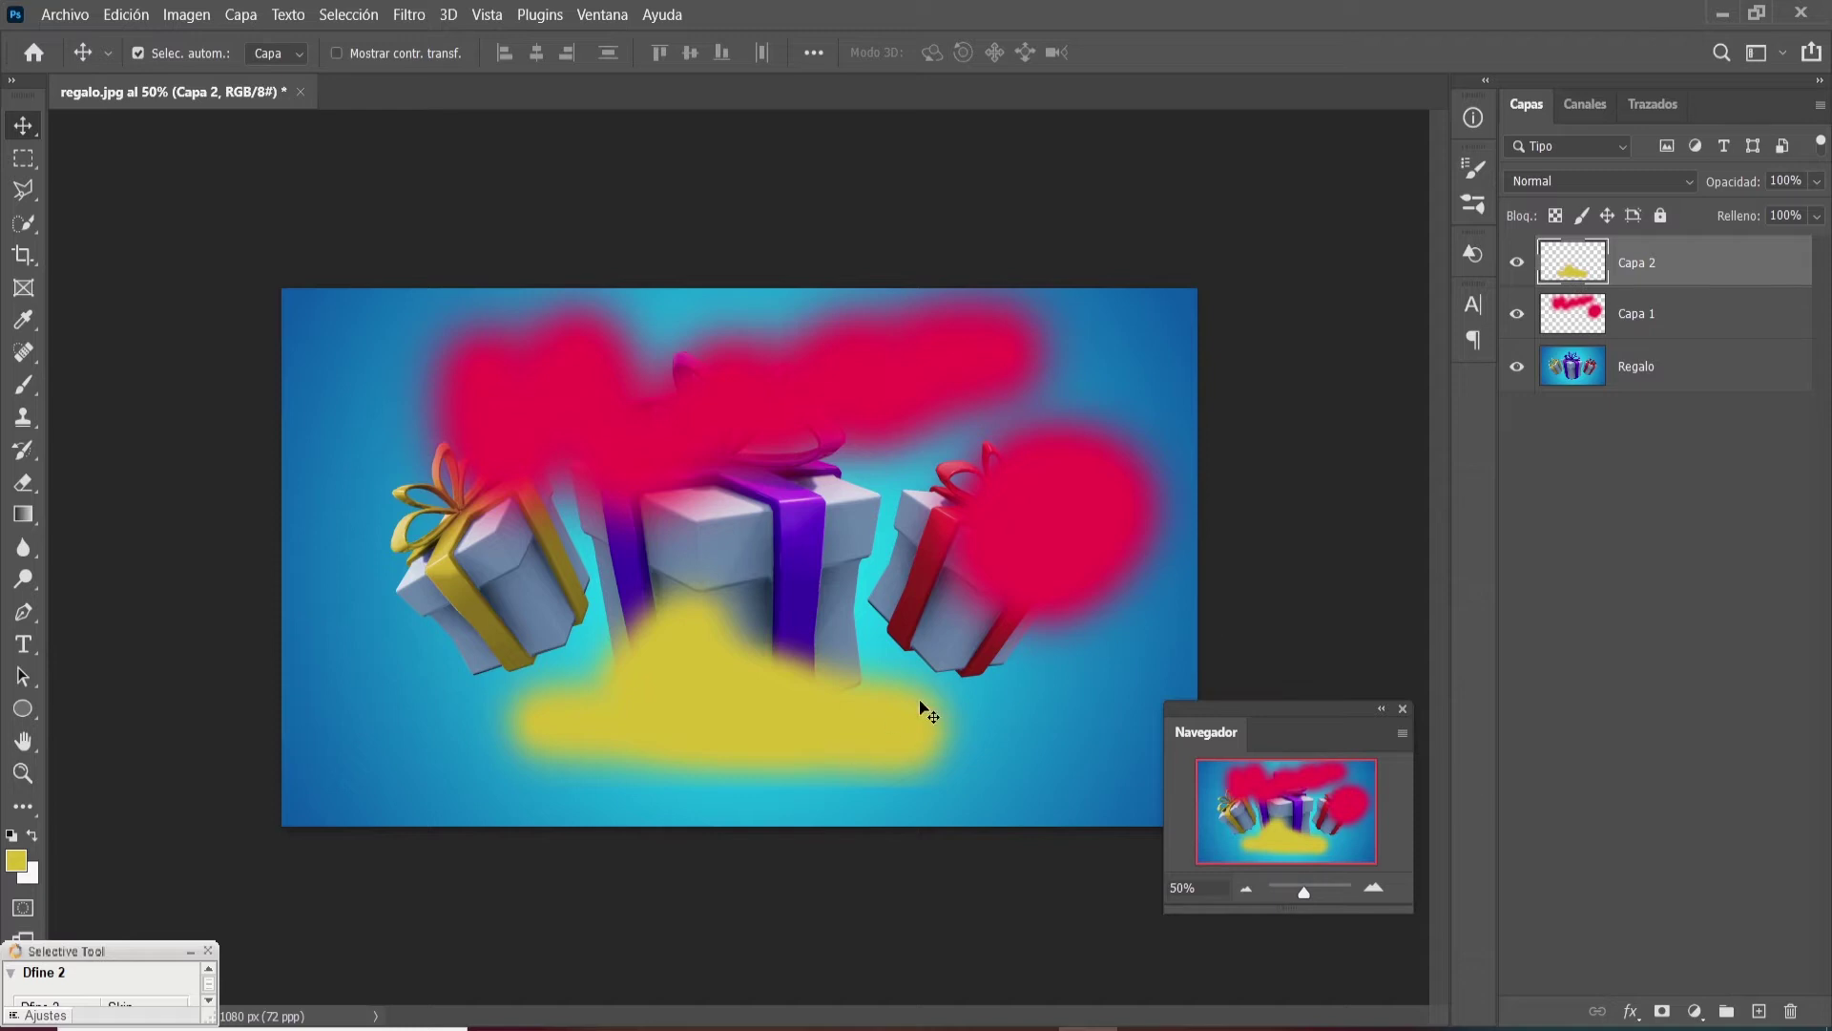
pyautogui.moveTo(743, 717)
pyautogui.mouseDown()
pyautogui.moveTo(815, 594)
pyautogui.moveTo(695, 749)
pyautogui.moveTo(863, 719)
pyautogui.moveTo(735, 727)
pyautogui.moveTo(752, 728)
pyautogui.mouseUp()
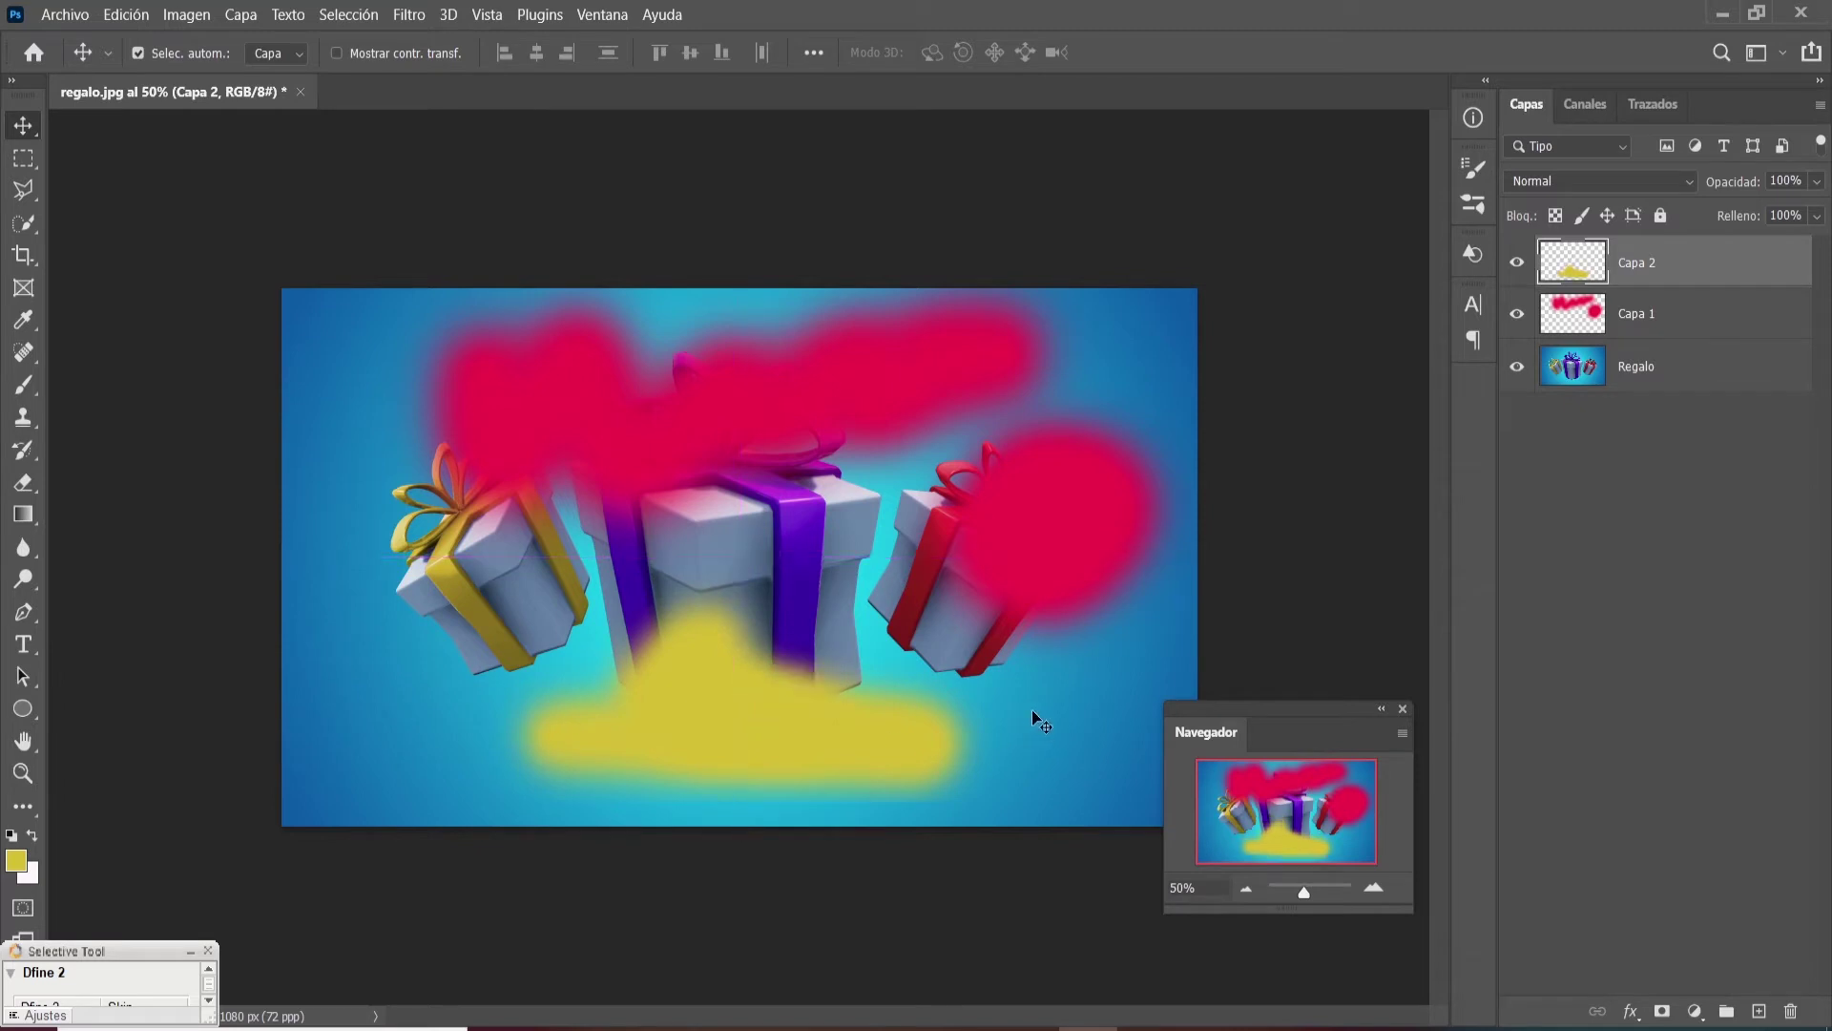
pyautogui.click(1038, 711)
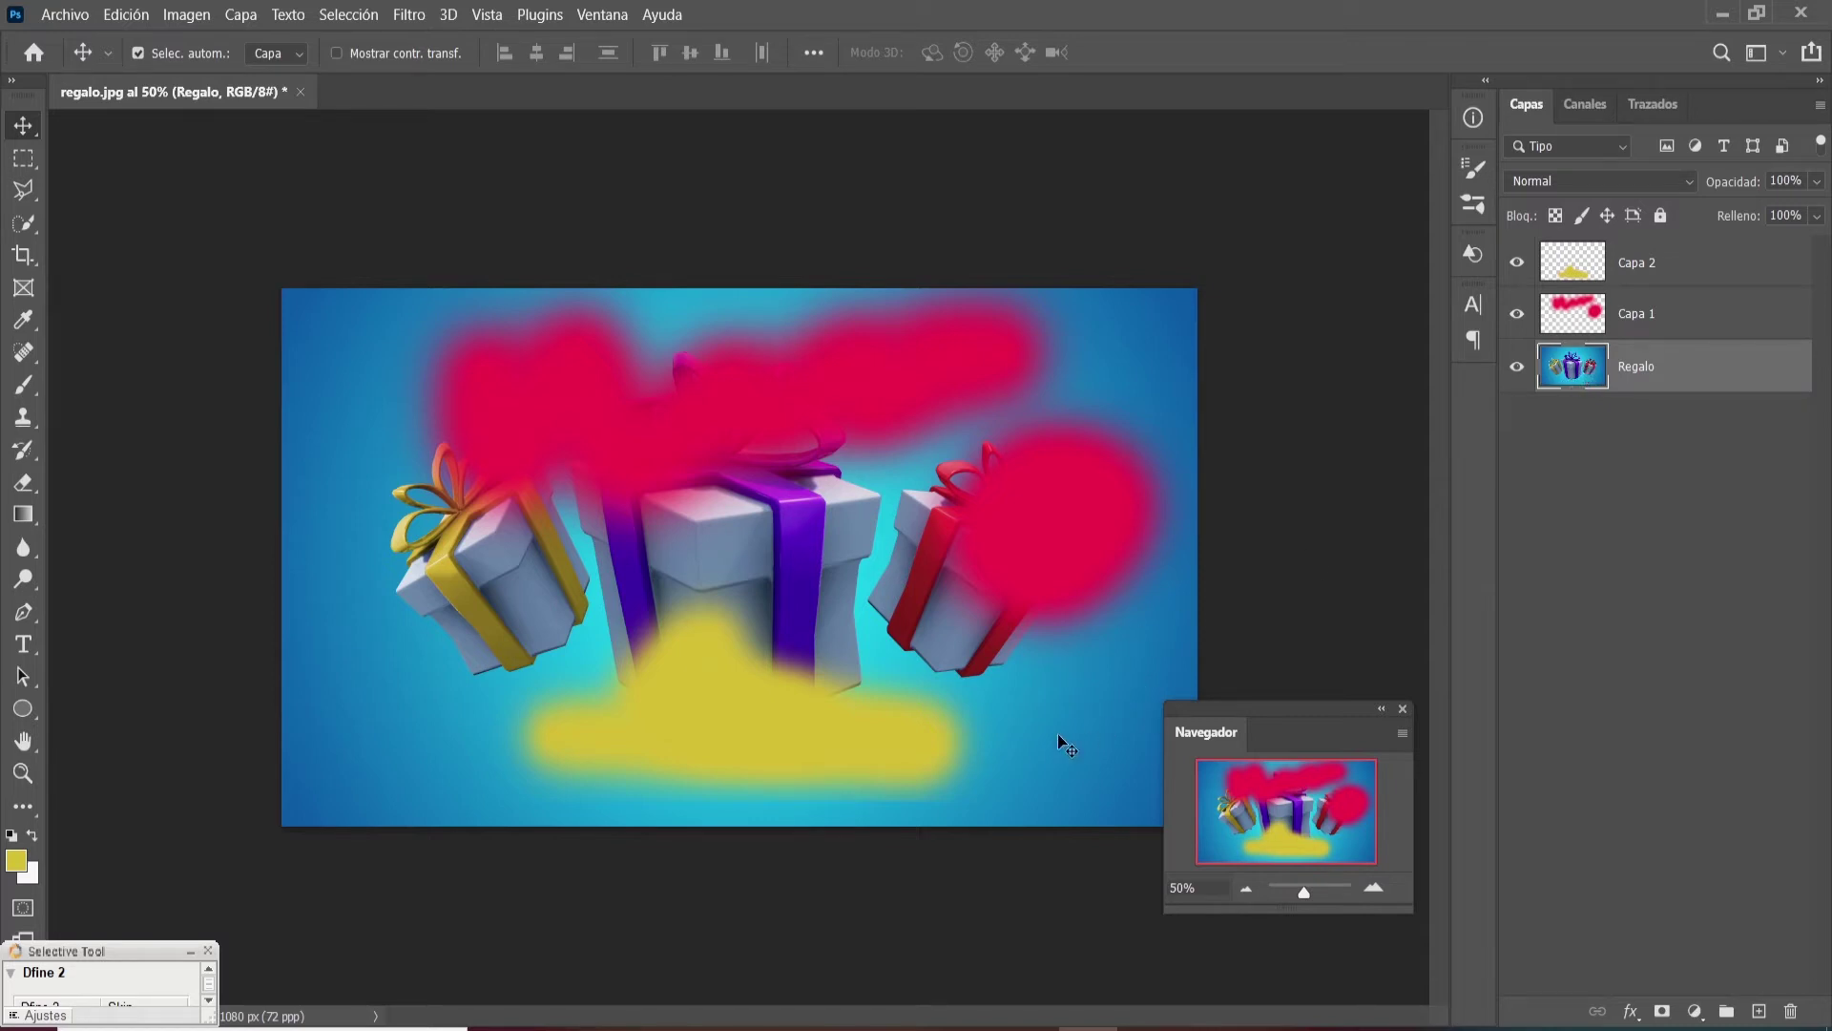
pyautogui.moveTo(1057, 733)
pyautogui.mouseDown()
pyautogui.moveTo(1124, 557)
pyautogui.moveTo(1053, 736)
pyautogui.mouseUp()
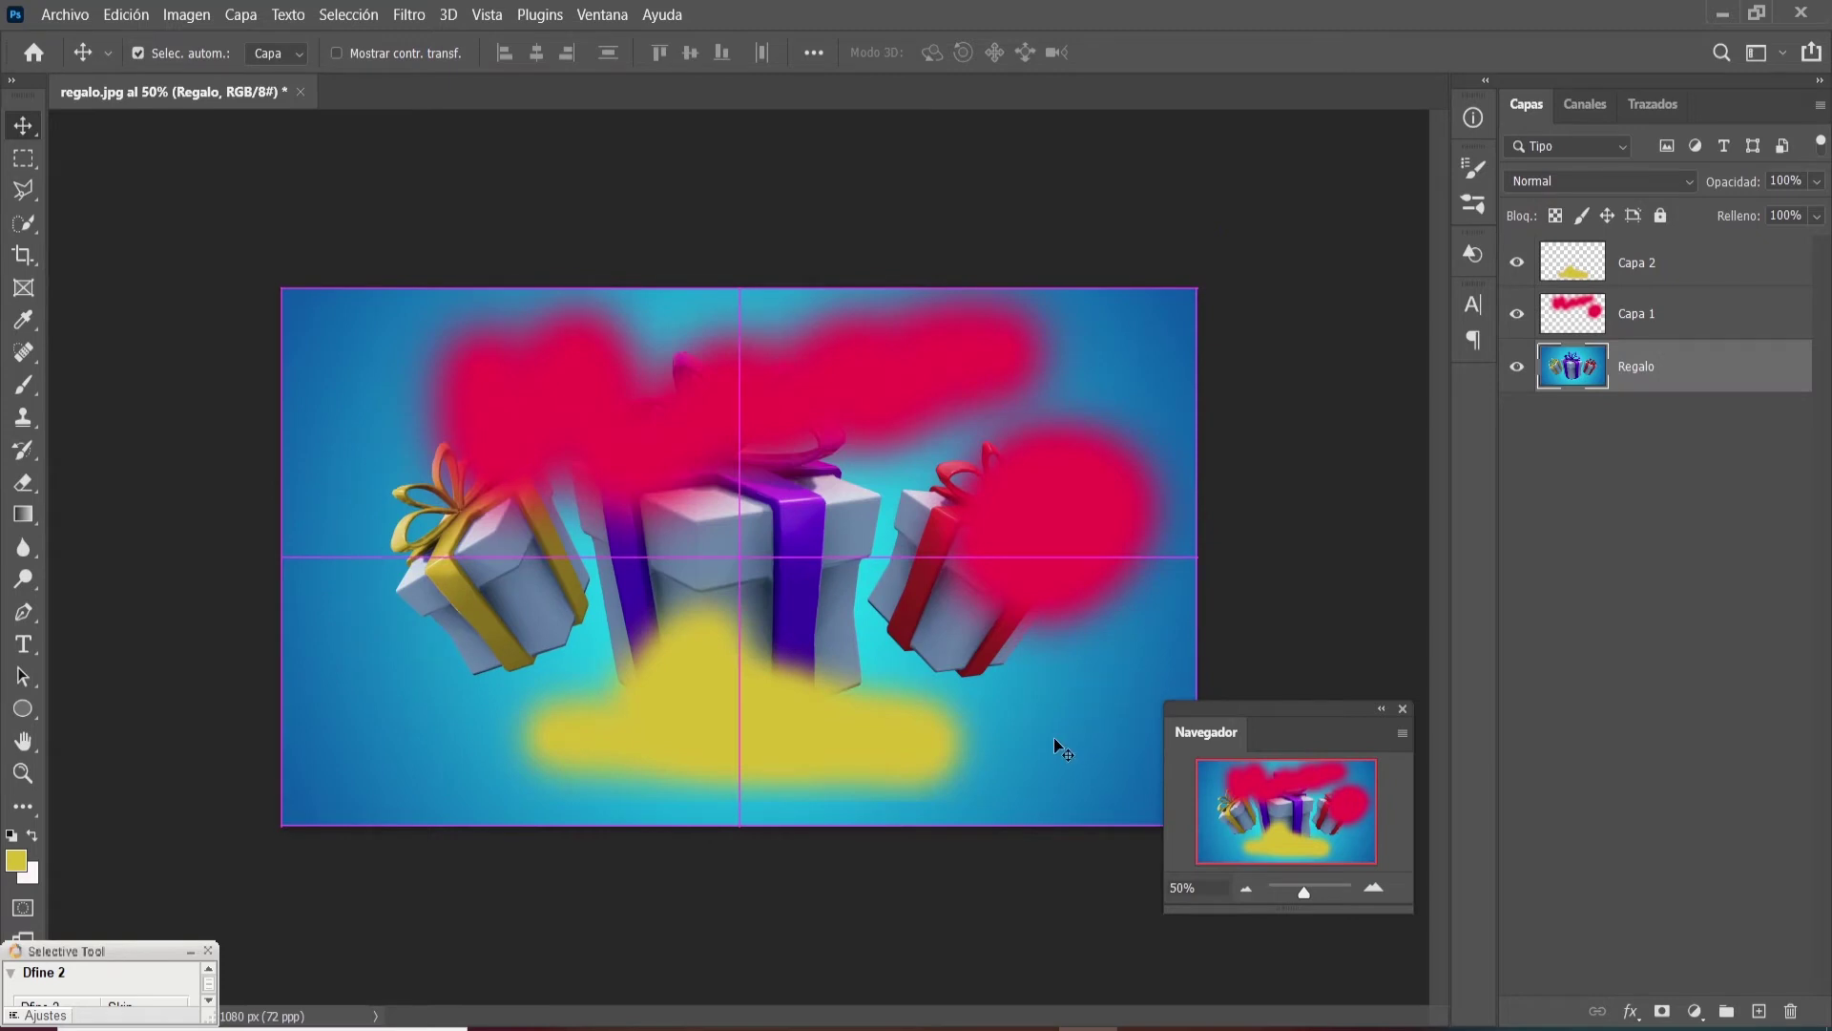
pyautogui.click(864, 392)
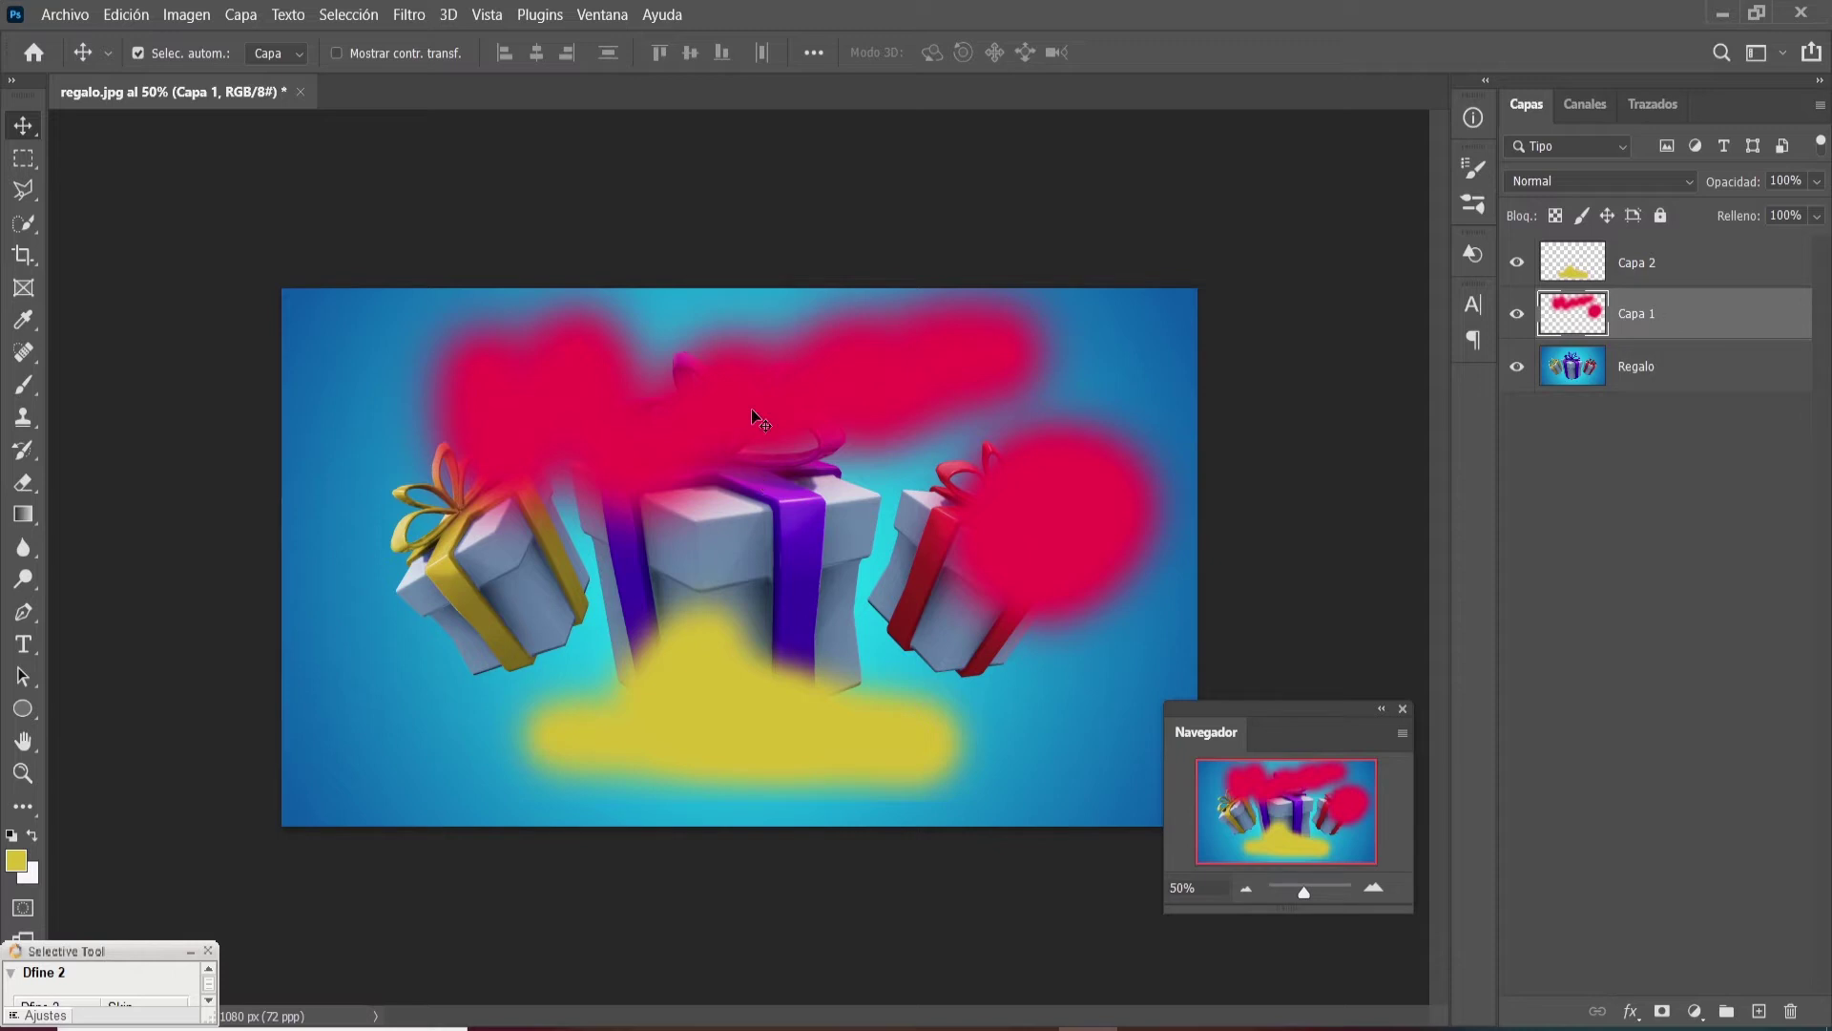
pyautogui.moveTo(847, 416)
pyautogui.mouseDown()
pyautogui.moveTo(1061, 399)
pyautogui.moveTo(765, 427)
pyautogui.moveTo(905, 428)
pyautogui.moveTo(828, 425)
pyautogui.mouseUp()
# - With automatic layer selection off and Regalo active, move the gift image up and right, and return it to fill the canvas
pyautogui.moveTo(1085, 704)
pyautogui.mouseDown()
pyautogui.moveTo(1109, 615)
pyautogui.moveTo(1086, 697)
pyautogui.mouseUp()
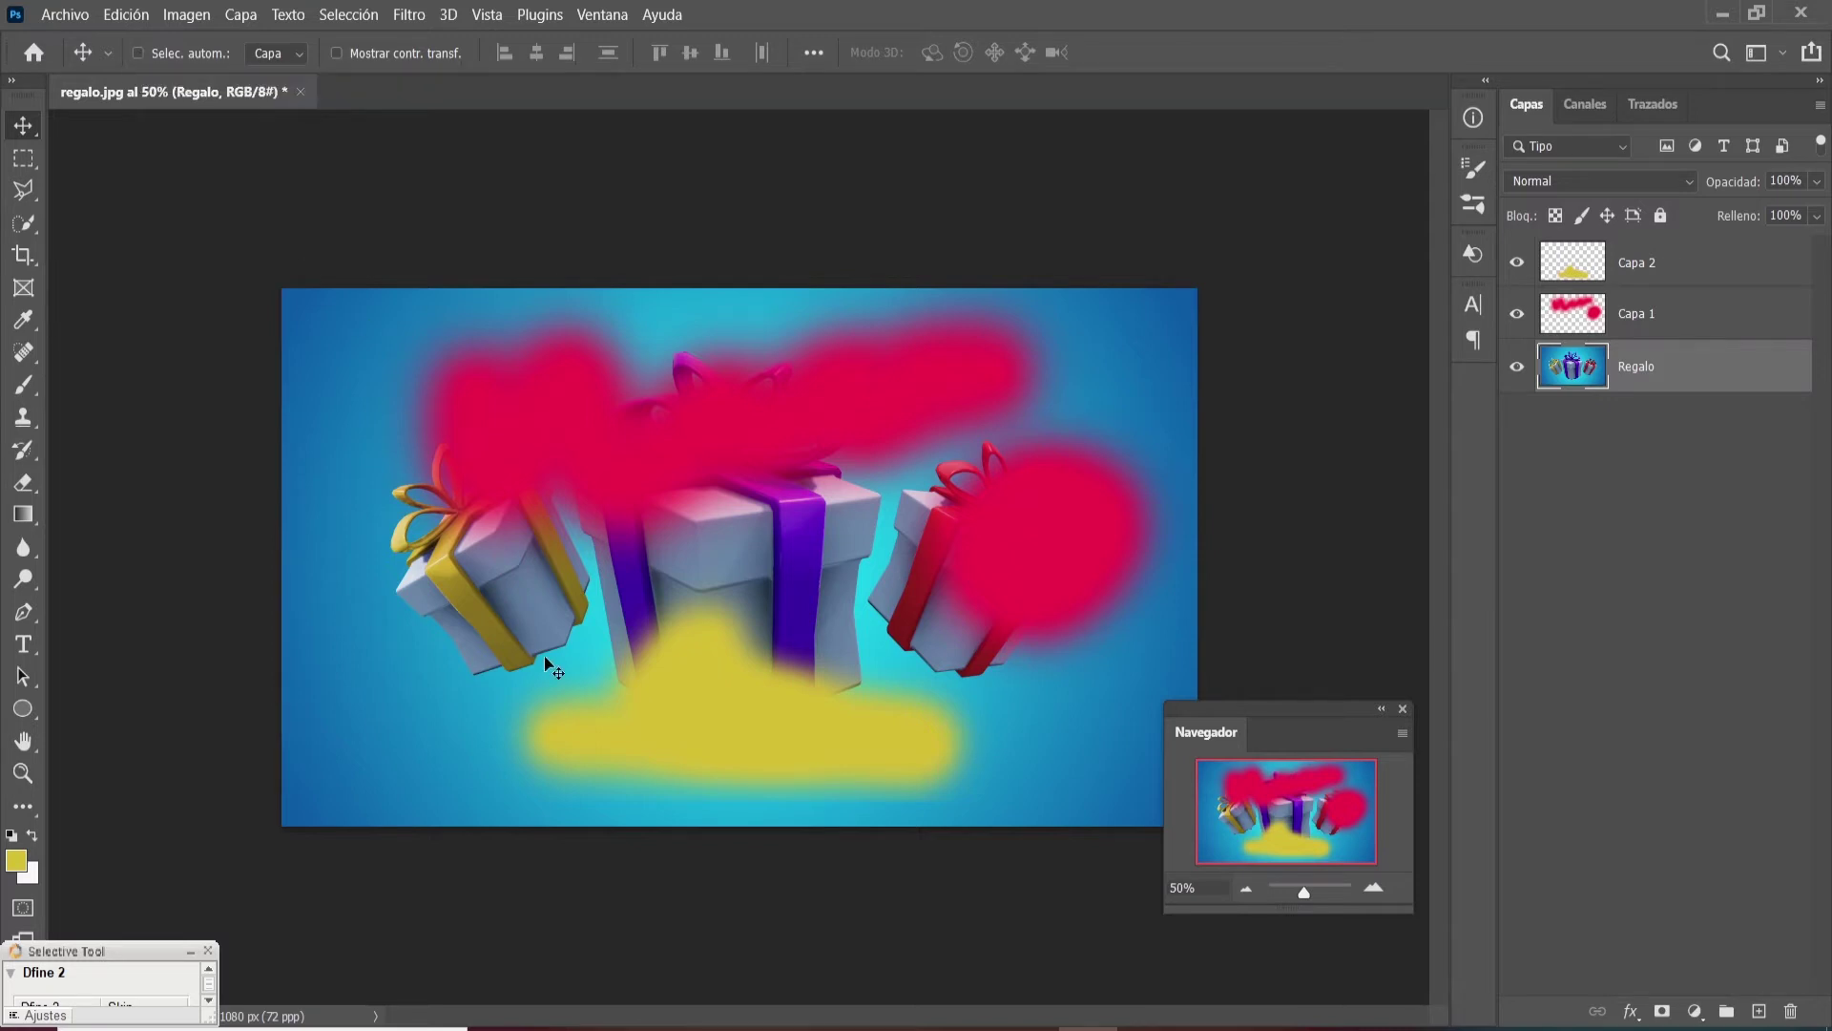
pyautogui.moveTo(720, 736); pyautogui.dragTo(812, 703)
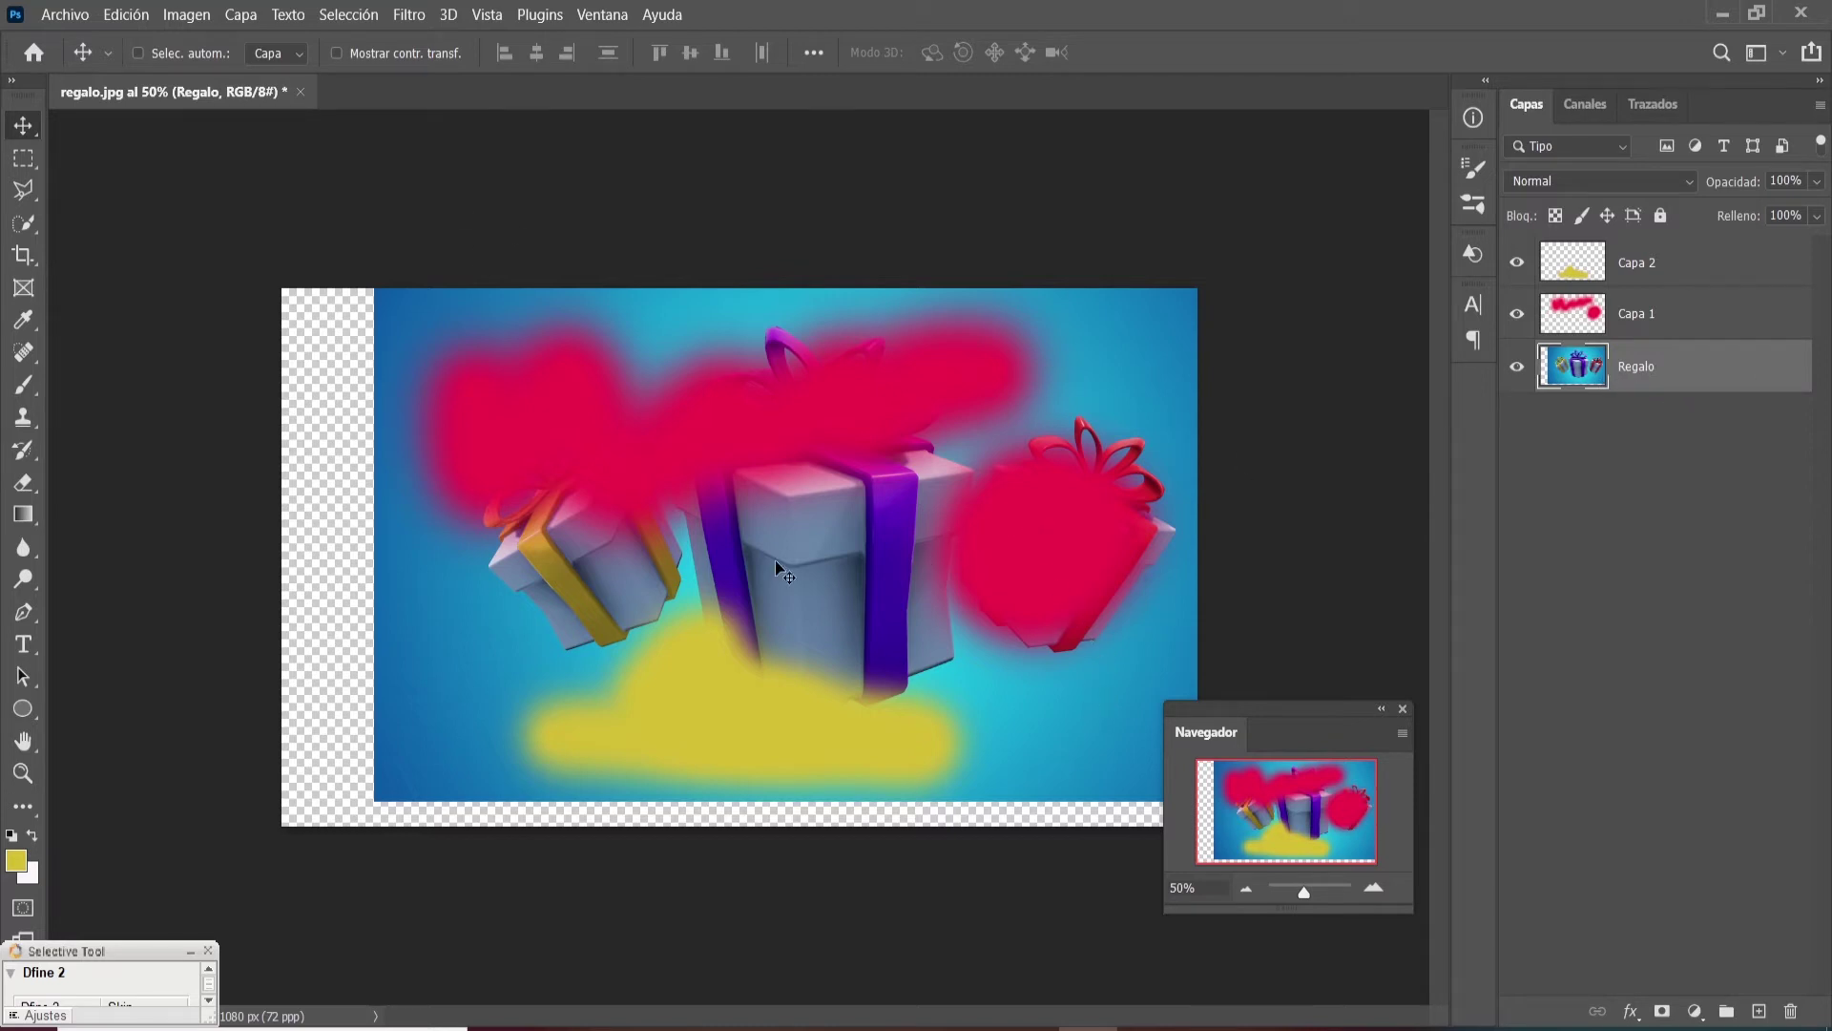
pyautogui.moveTo(992, 694); pyautogui.dragTo(904, 715)
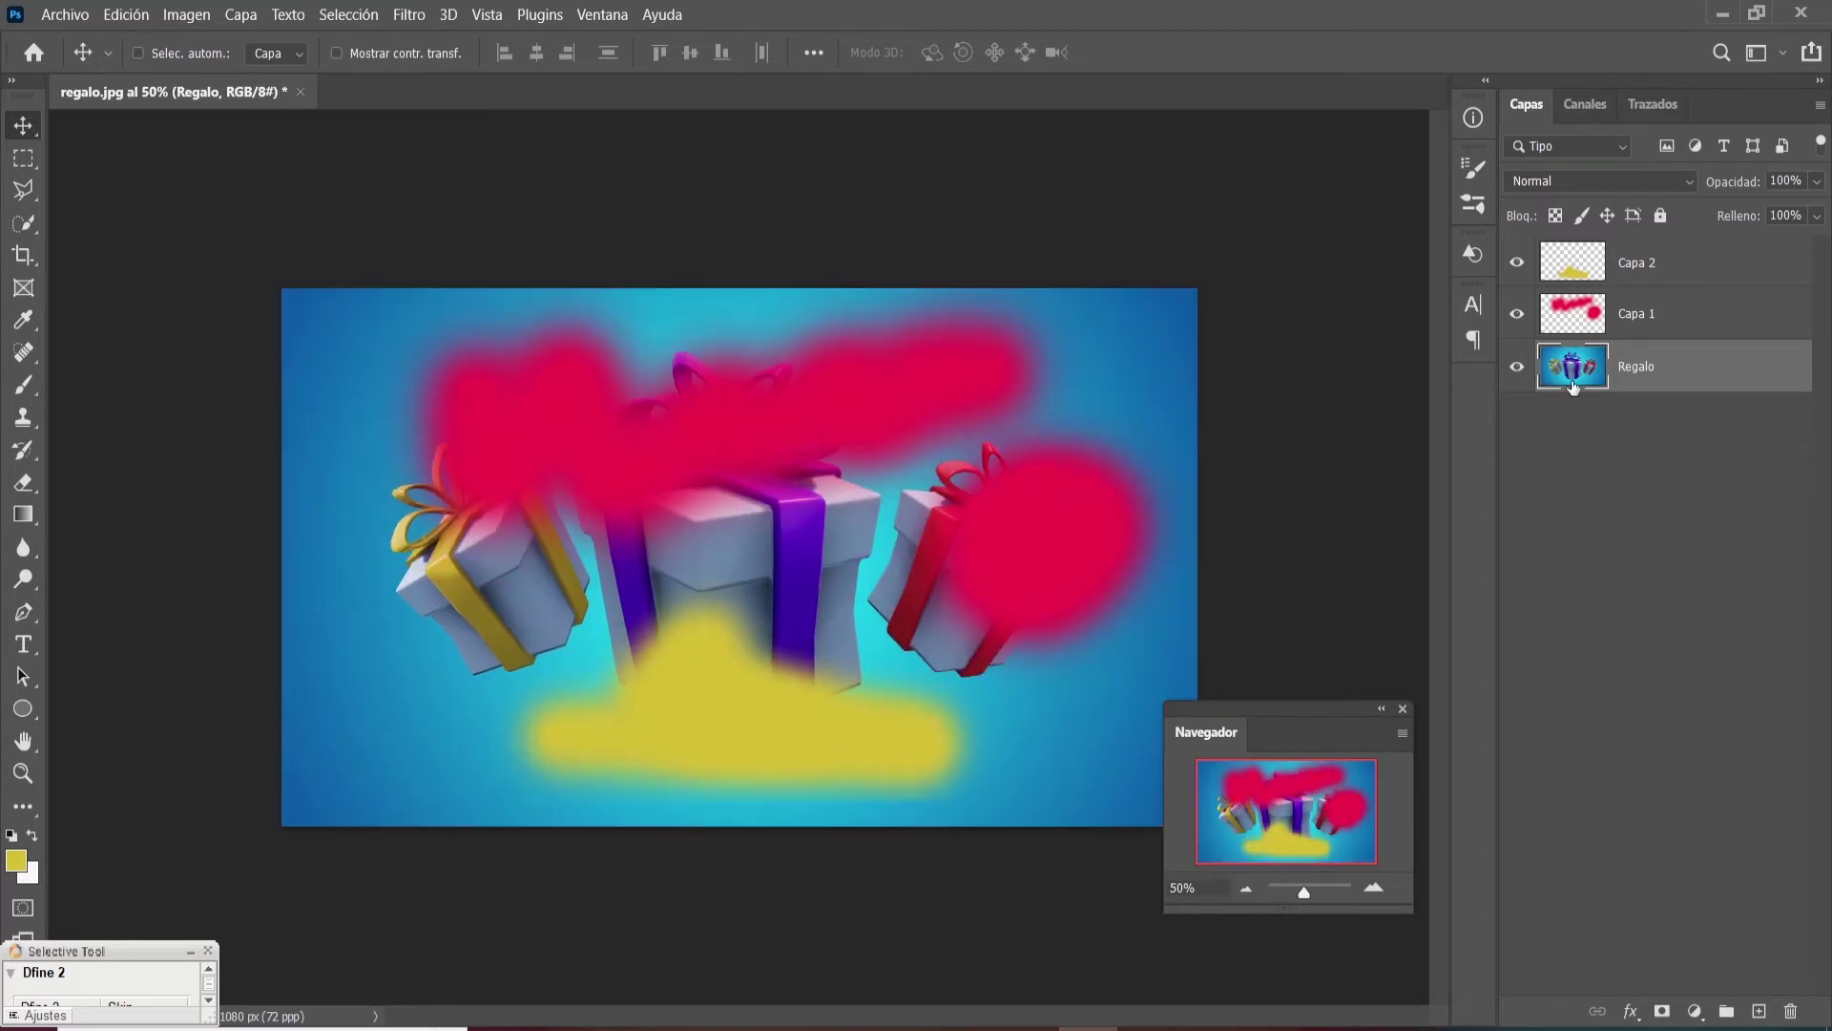
# - Select Capa 2 and move its yellow paint slightly up and right
pyautogui.click(1655, 270)
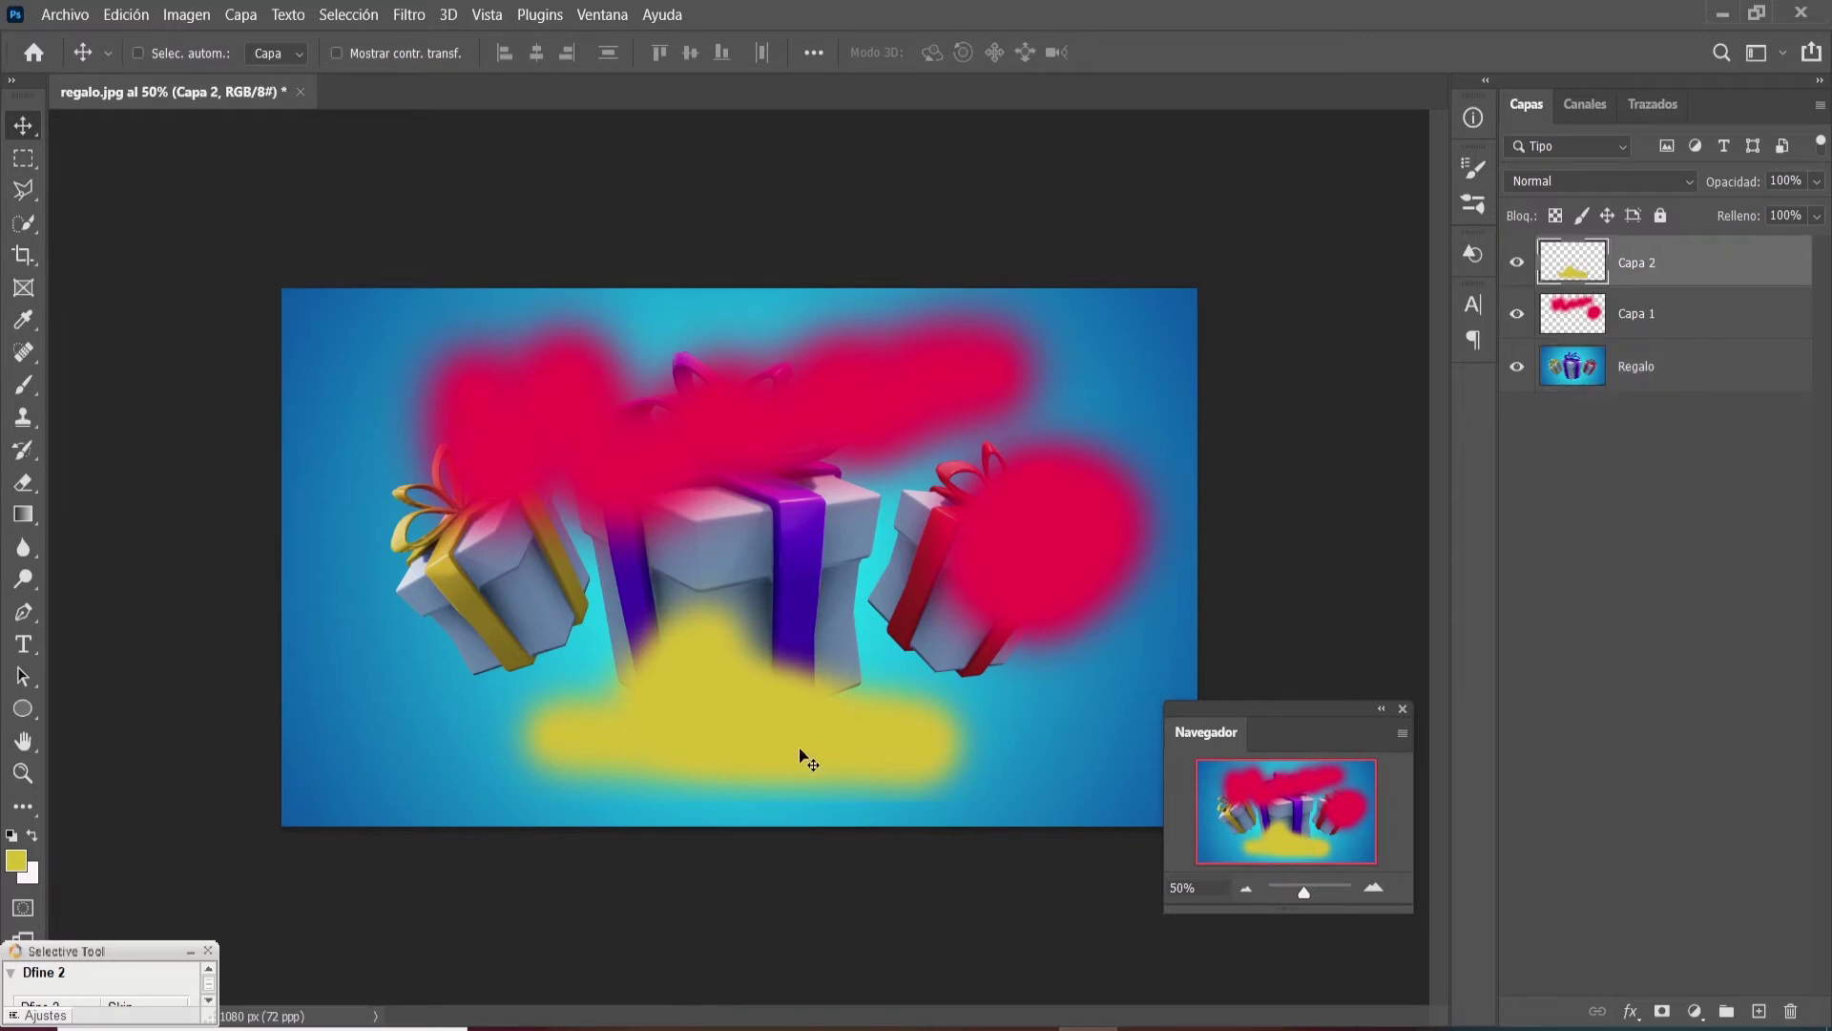
pyautogui.moveTo(753, 709)
pyautogui.mouseDown()
pyautogui.moveTo(758, 626)
pyautogui.moveTo(769, 728)
pyautogui.moveTo(879, 716)
pyautogui.moveTo(742, 731)
pyautogui.moveTo(748, 666)
pyautogui.moveTo(744, 696)
pyautogui.moveTo(799, 712)
pyautogui.moveTo(769, 707)
pyautogui.mouseUp()
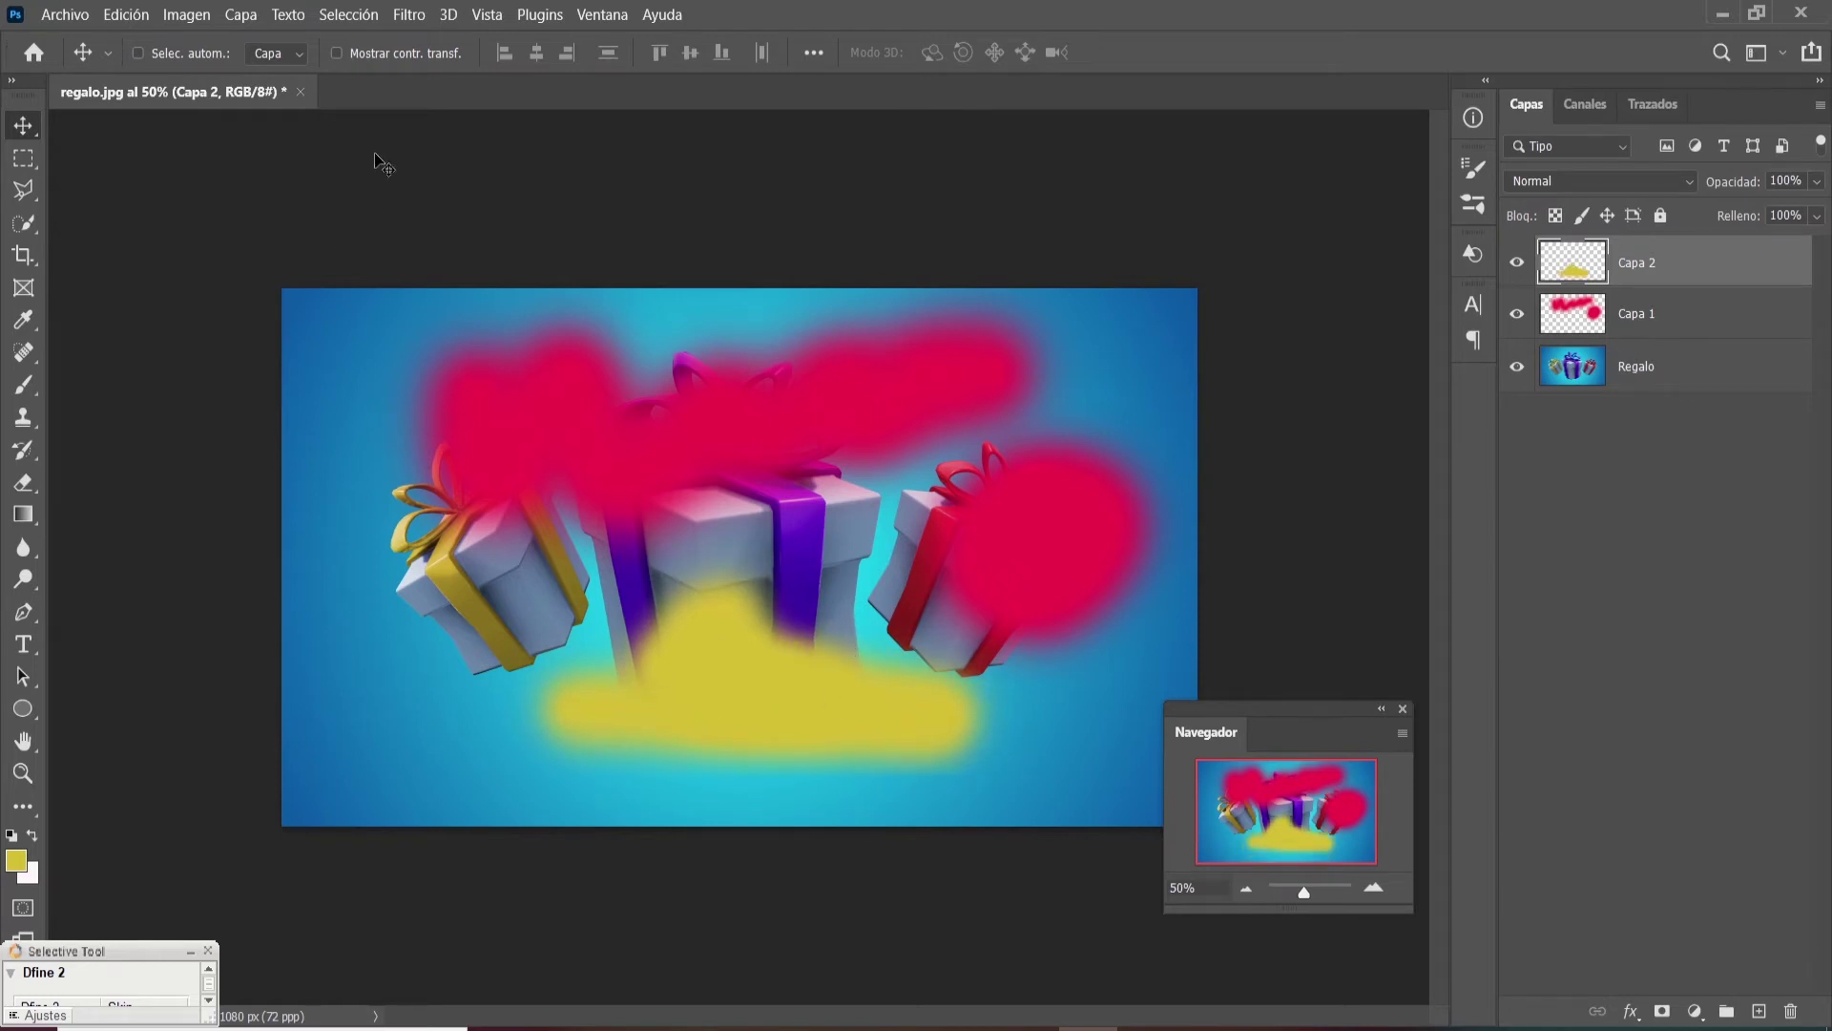
# - Close regalo.jpg without saving, and open capas.psd from the Capas Photoshop folder, leaving its missing colour profile unmodified
pyautogui.click(304, 92)
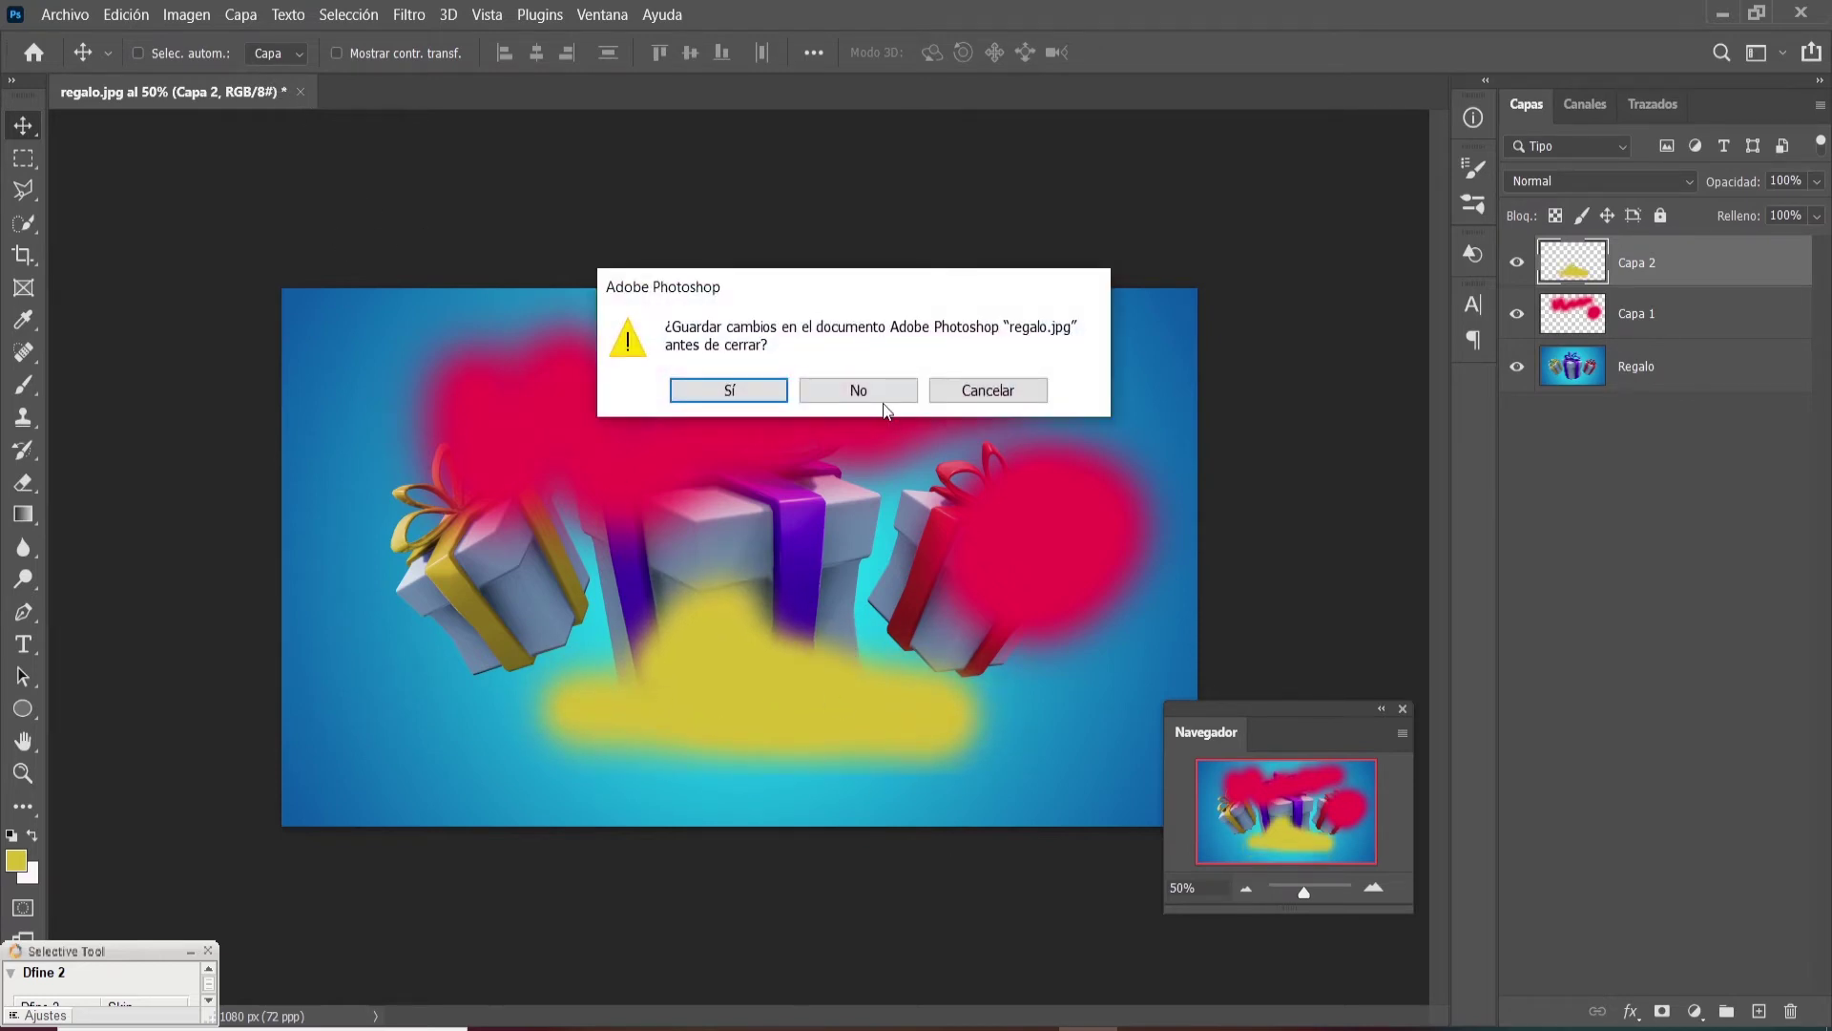
pyautogui.click(859, 397)
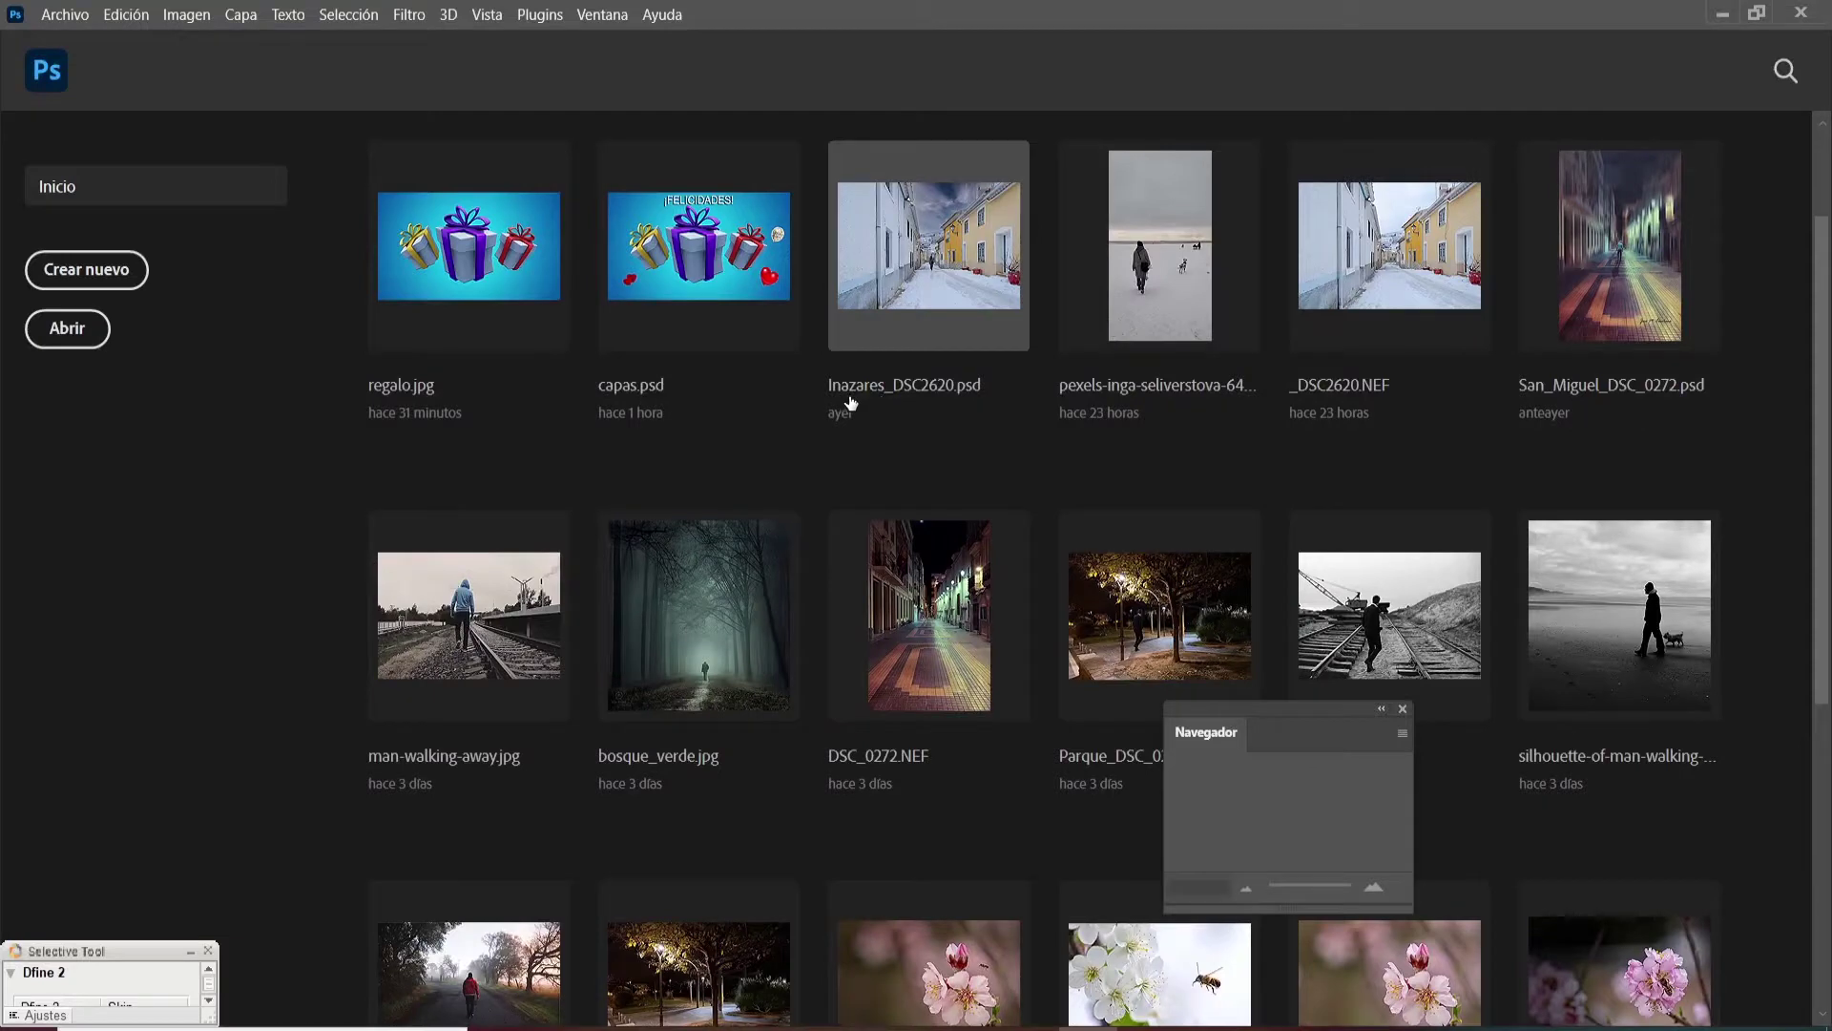
pyautogui.click(65, 21)
pyautogui.click(91, 63)
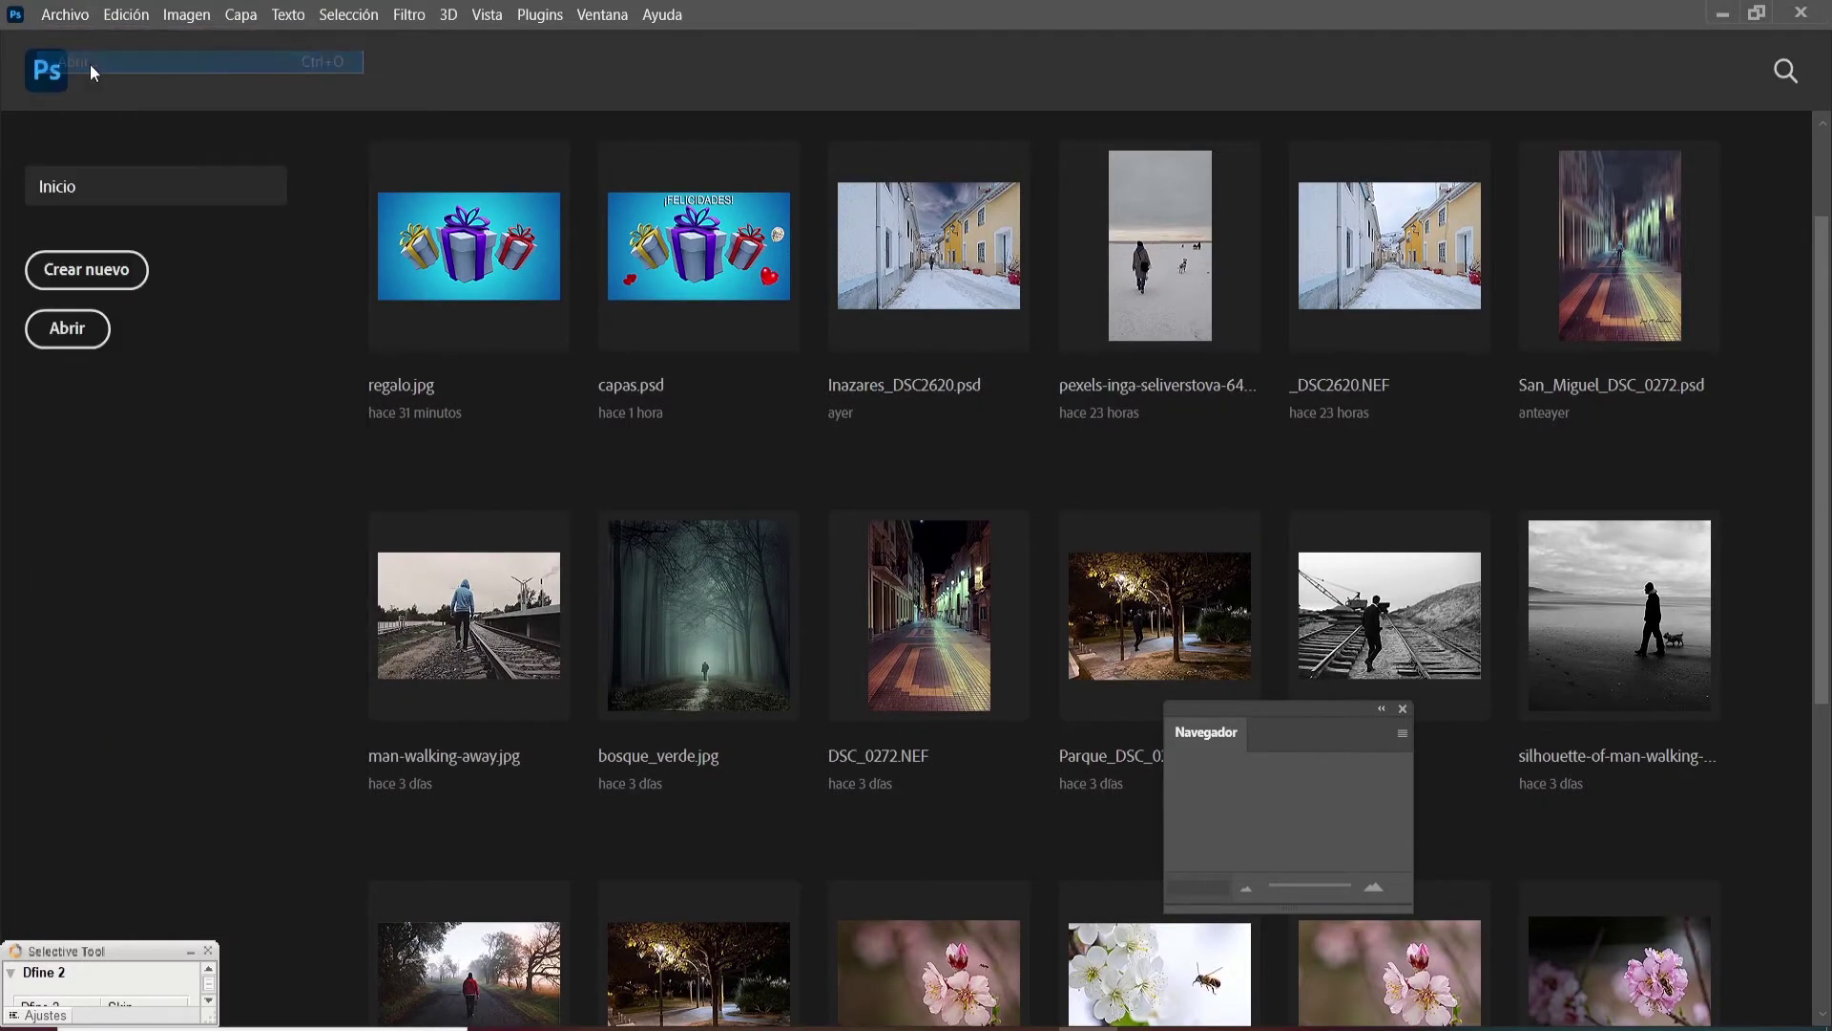
pyautogui.click(452, 201)
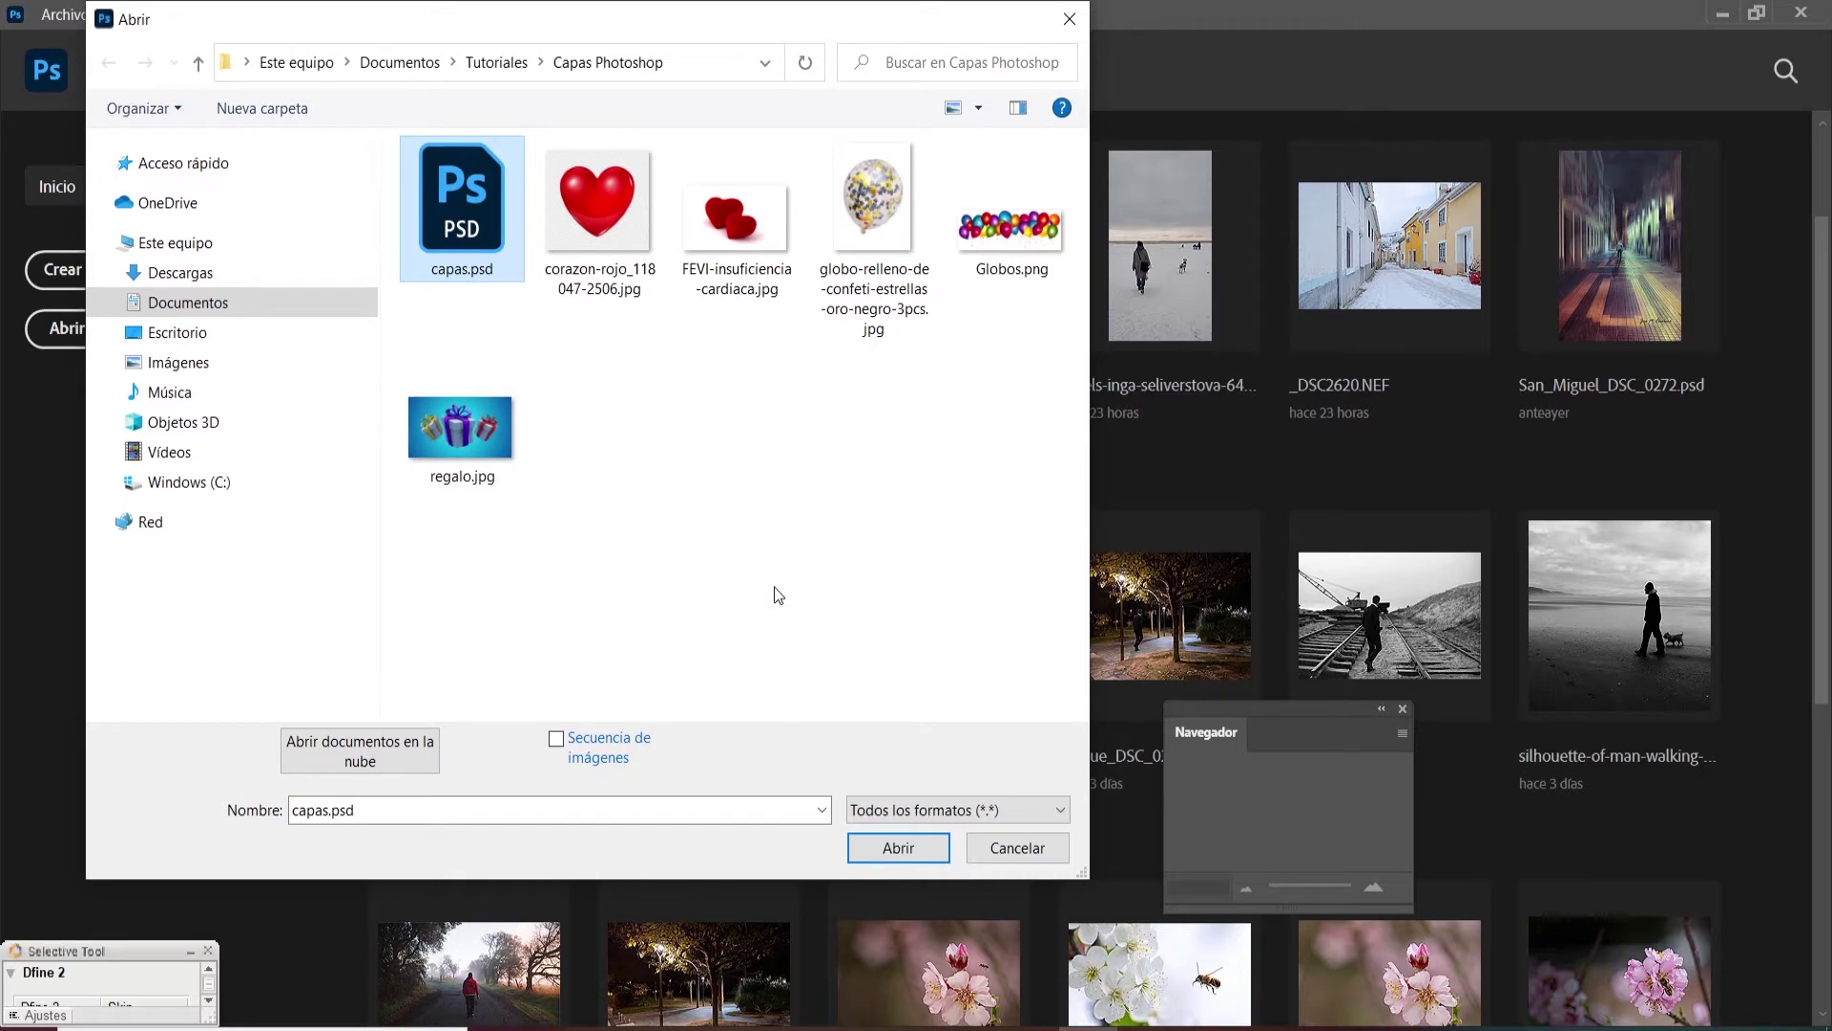
pyautogui.click(898, 848)
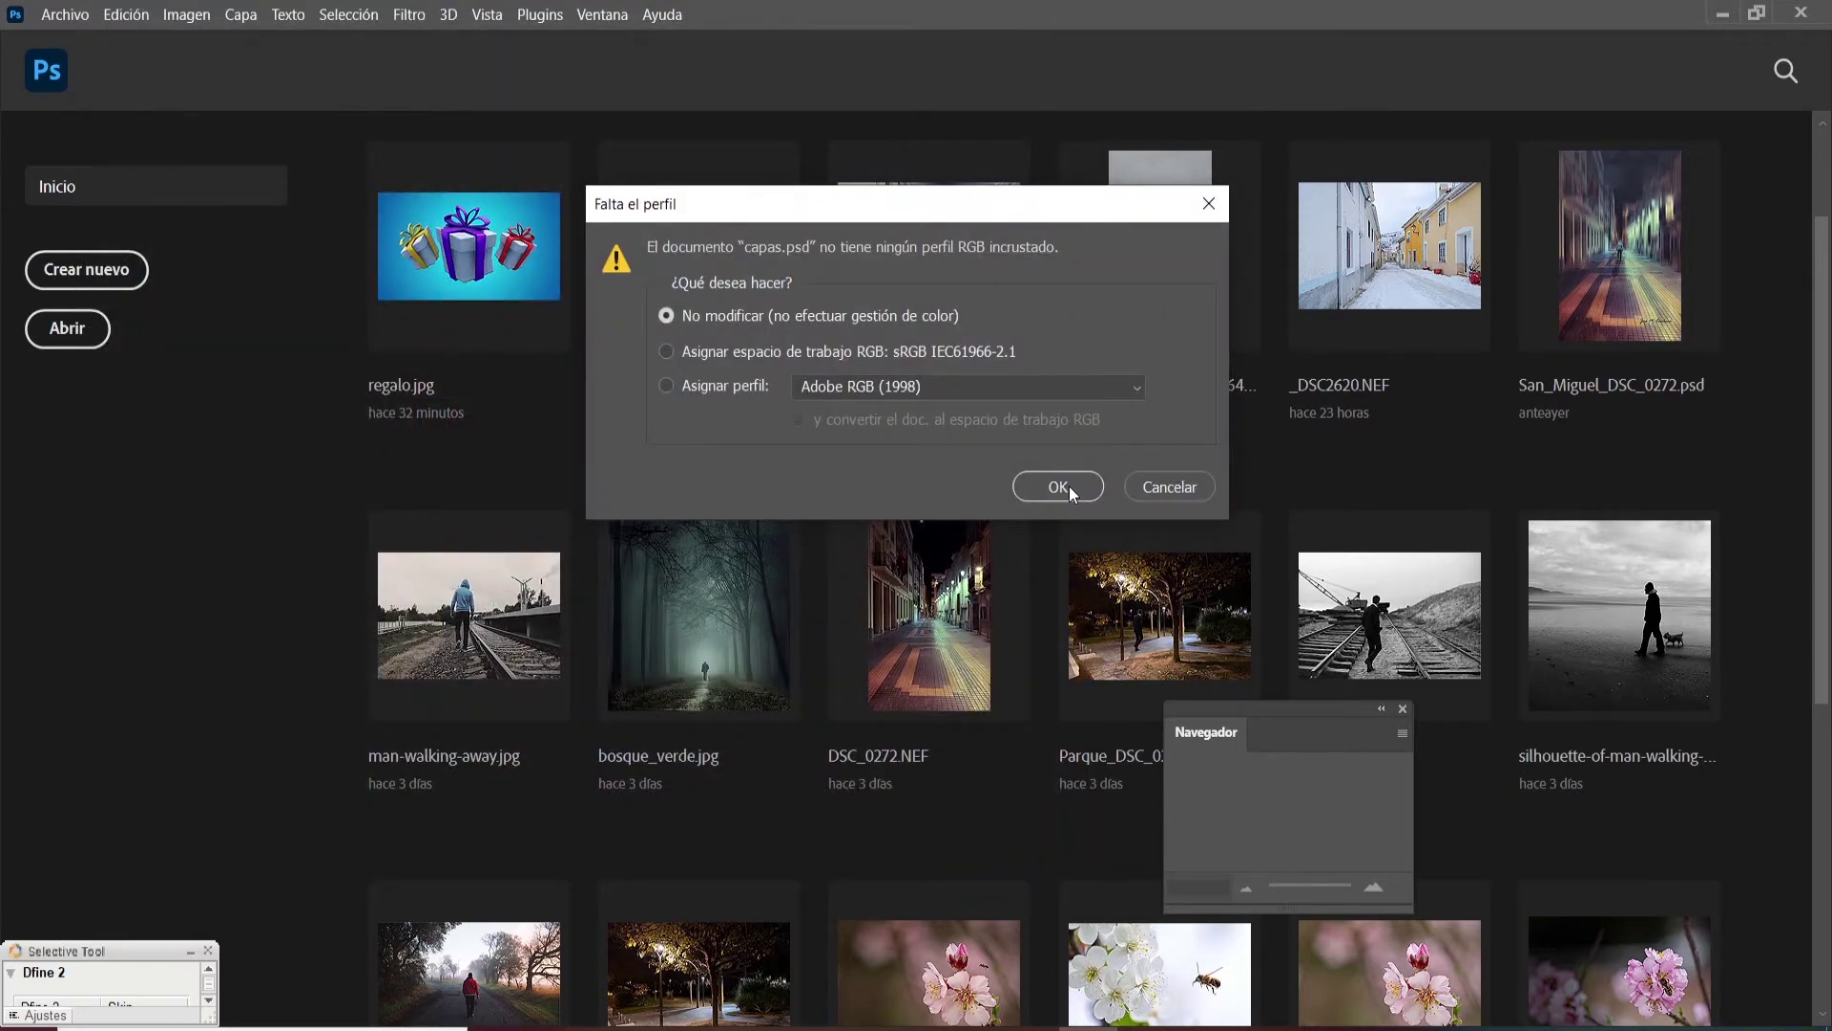
pyautogui.click(1069, 485)
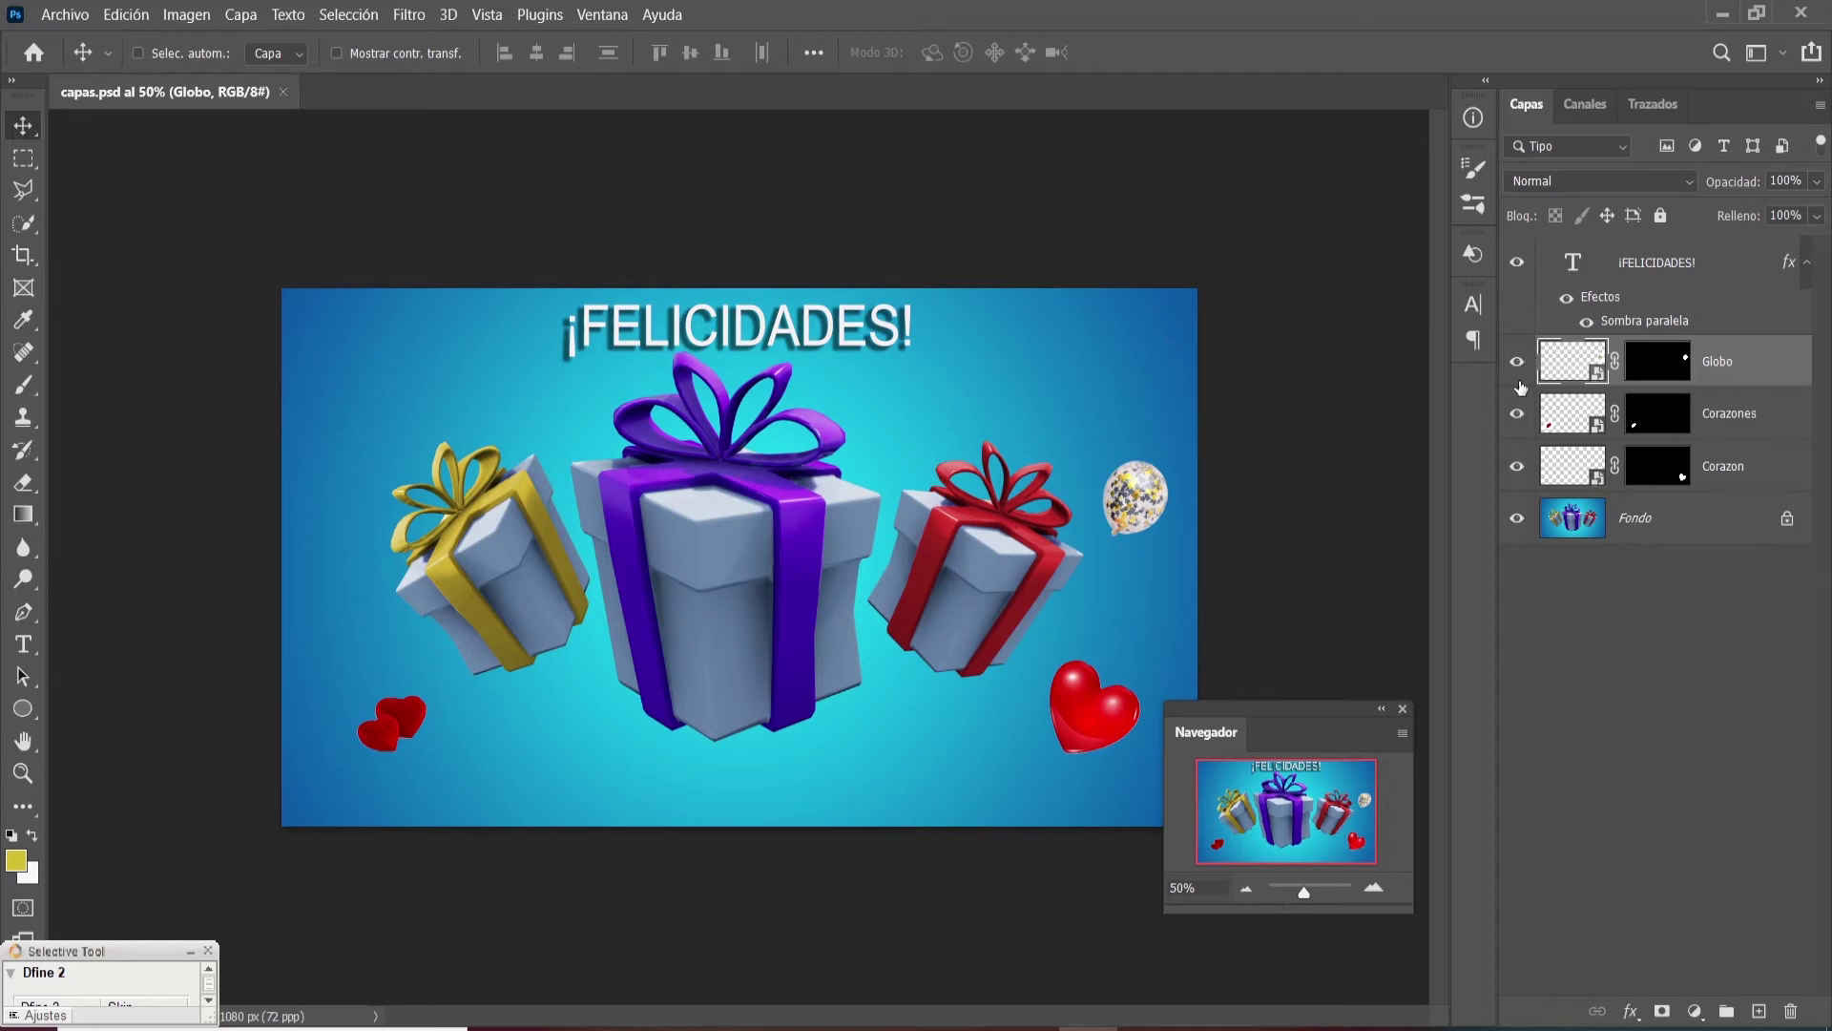
# - Hide and show again each layer of capas.psd in turn: Fondo, Corazon, Corazones, Globo and ¡FELICIDADES!
pyautogui.click(1517, 520)
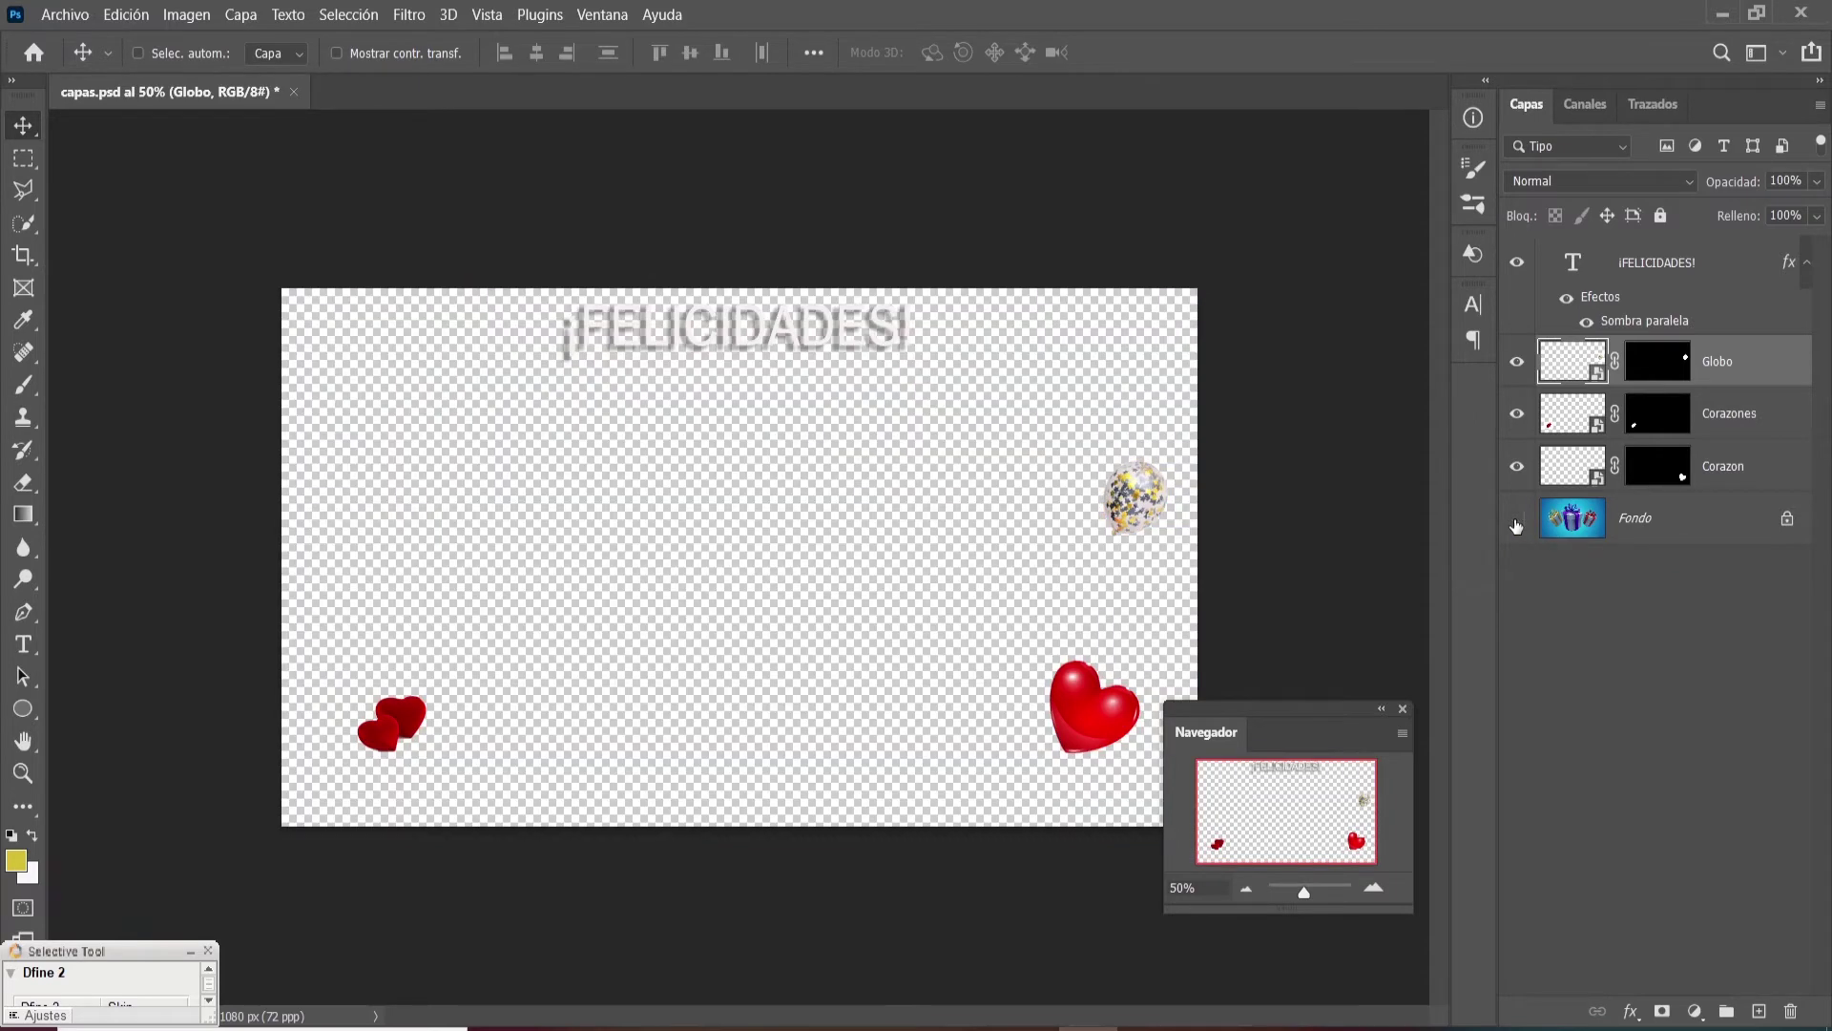
pyautogui.click(1517, 520)
pyautogui.click(1519, 473)
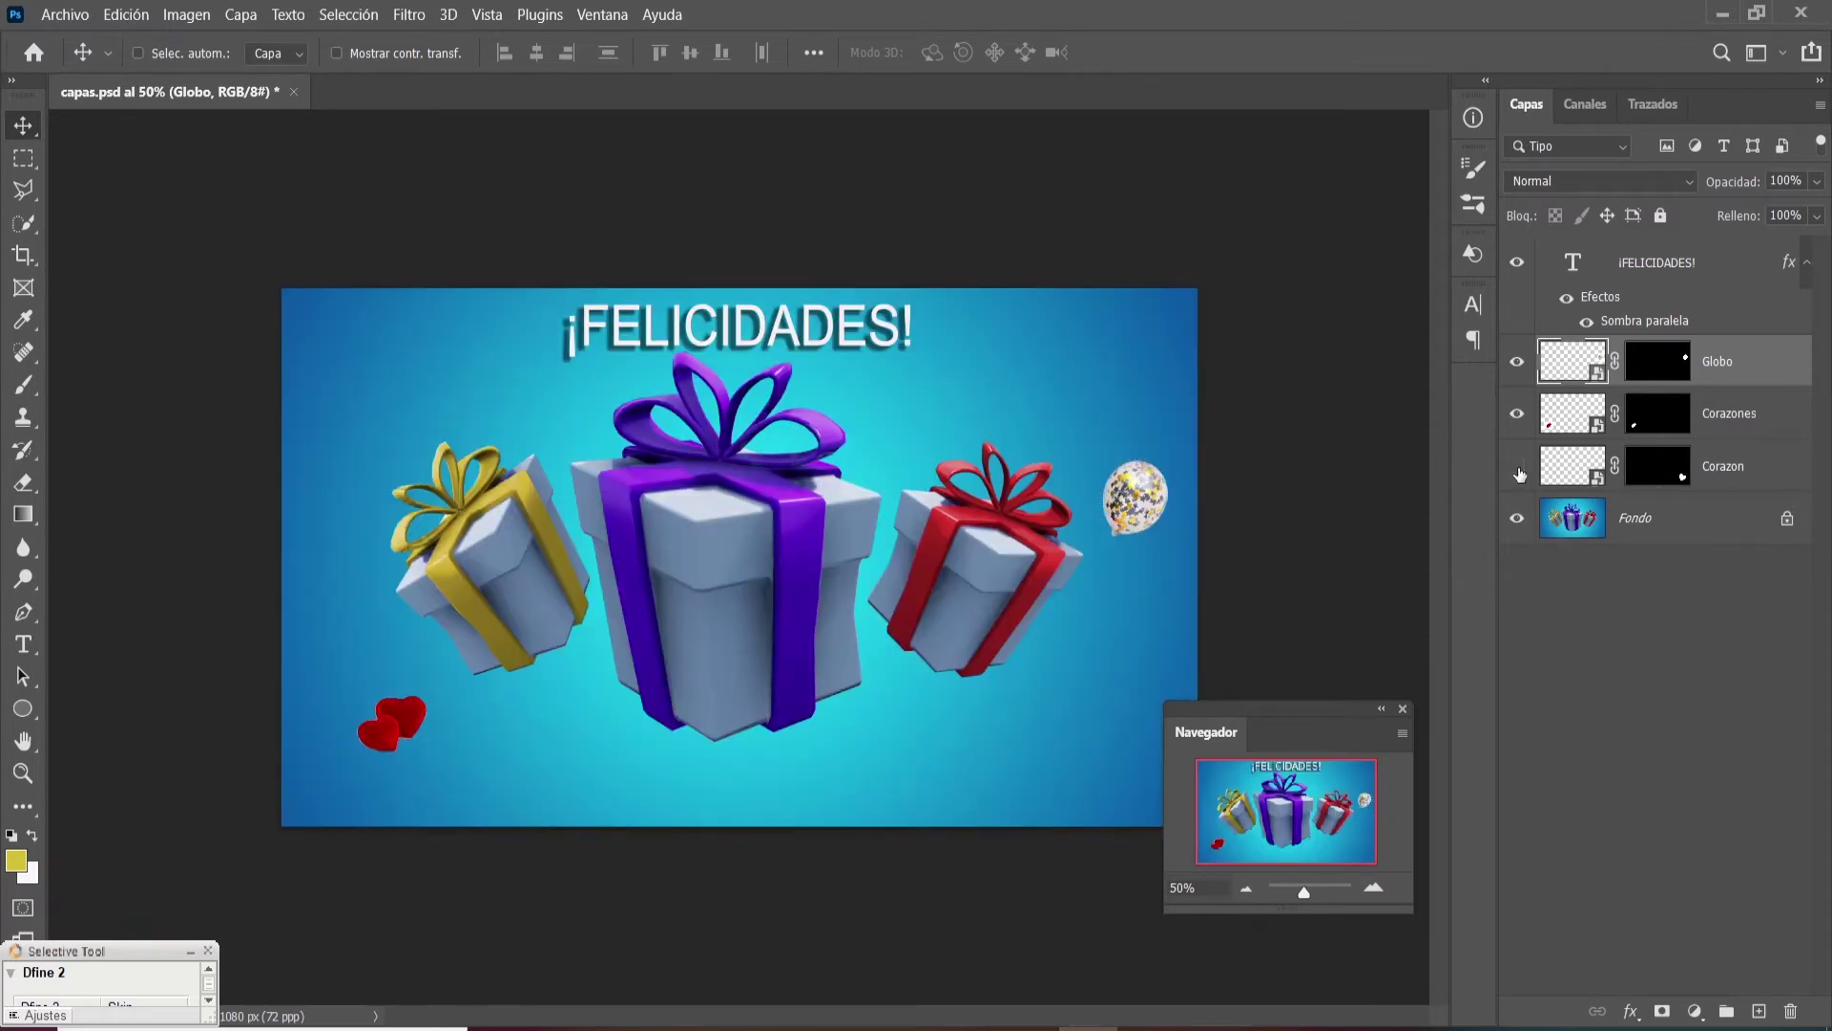
pyautogui.click(1517, 467)
pyautogui.click(1514, 417)
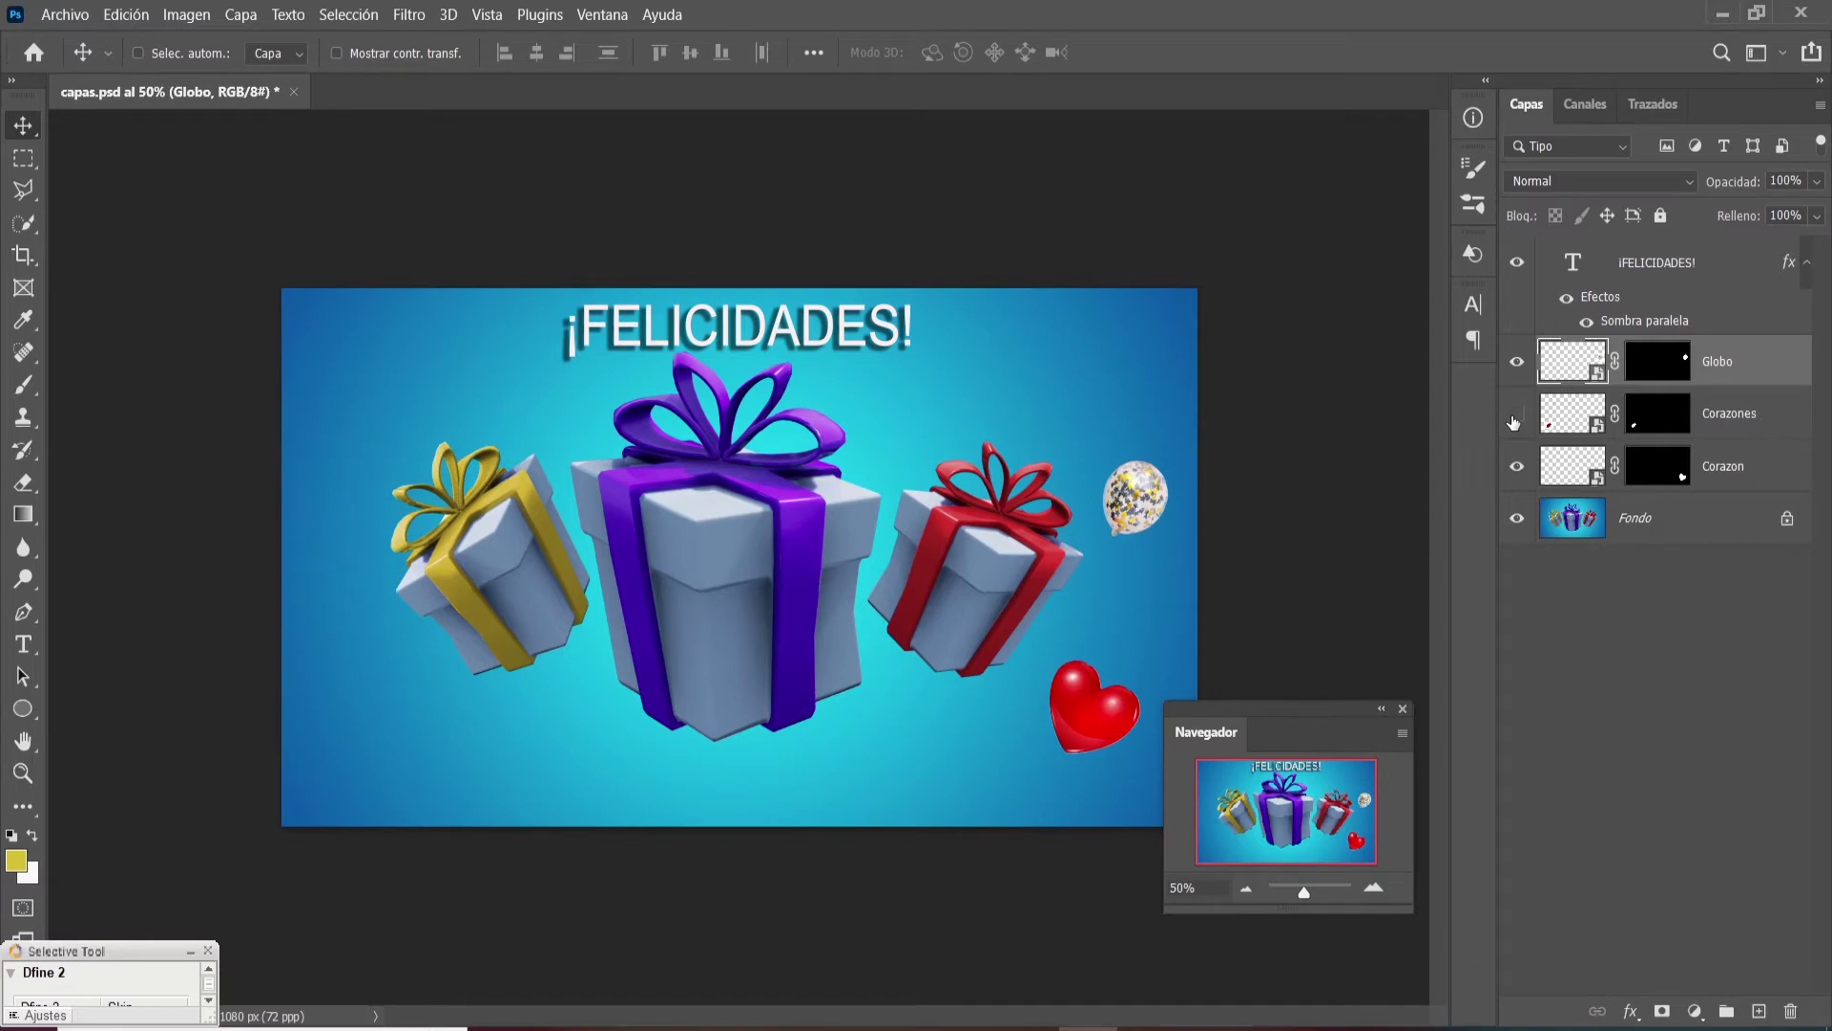
pyautogui.click(1515, 417)
pyautogui.click(1515, 417)
pyautogui.click(1518, 362)
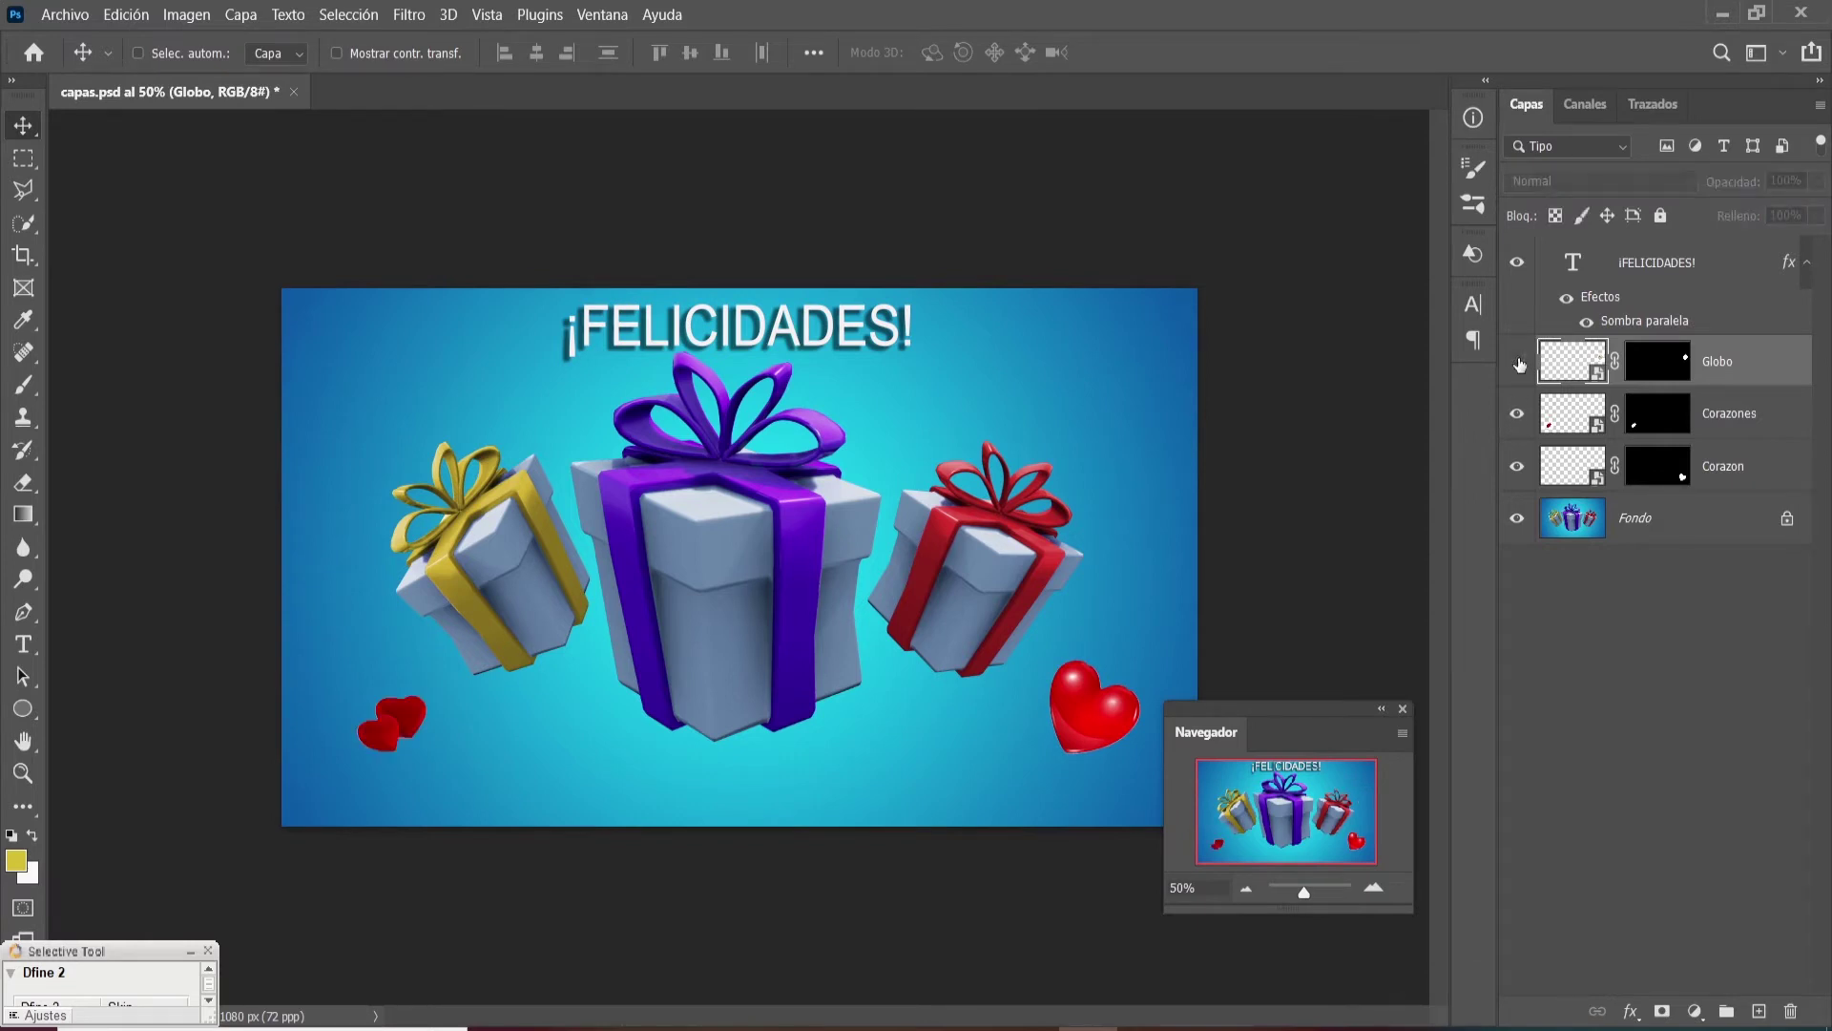
pyautogui.click(1517, 362)
pyautogui.click(1516, 266)
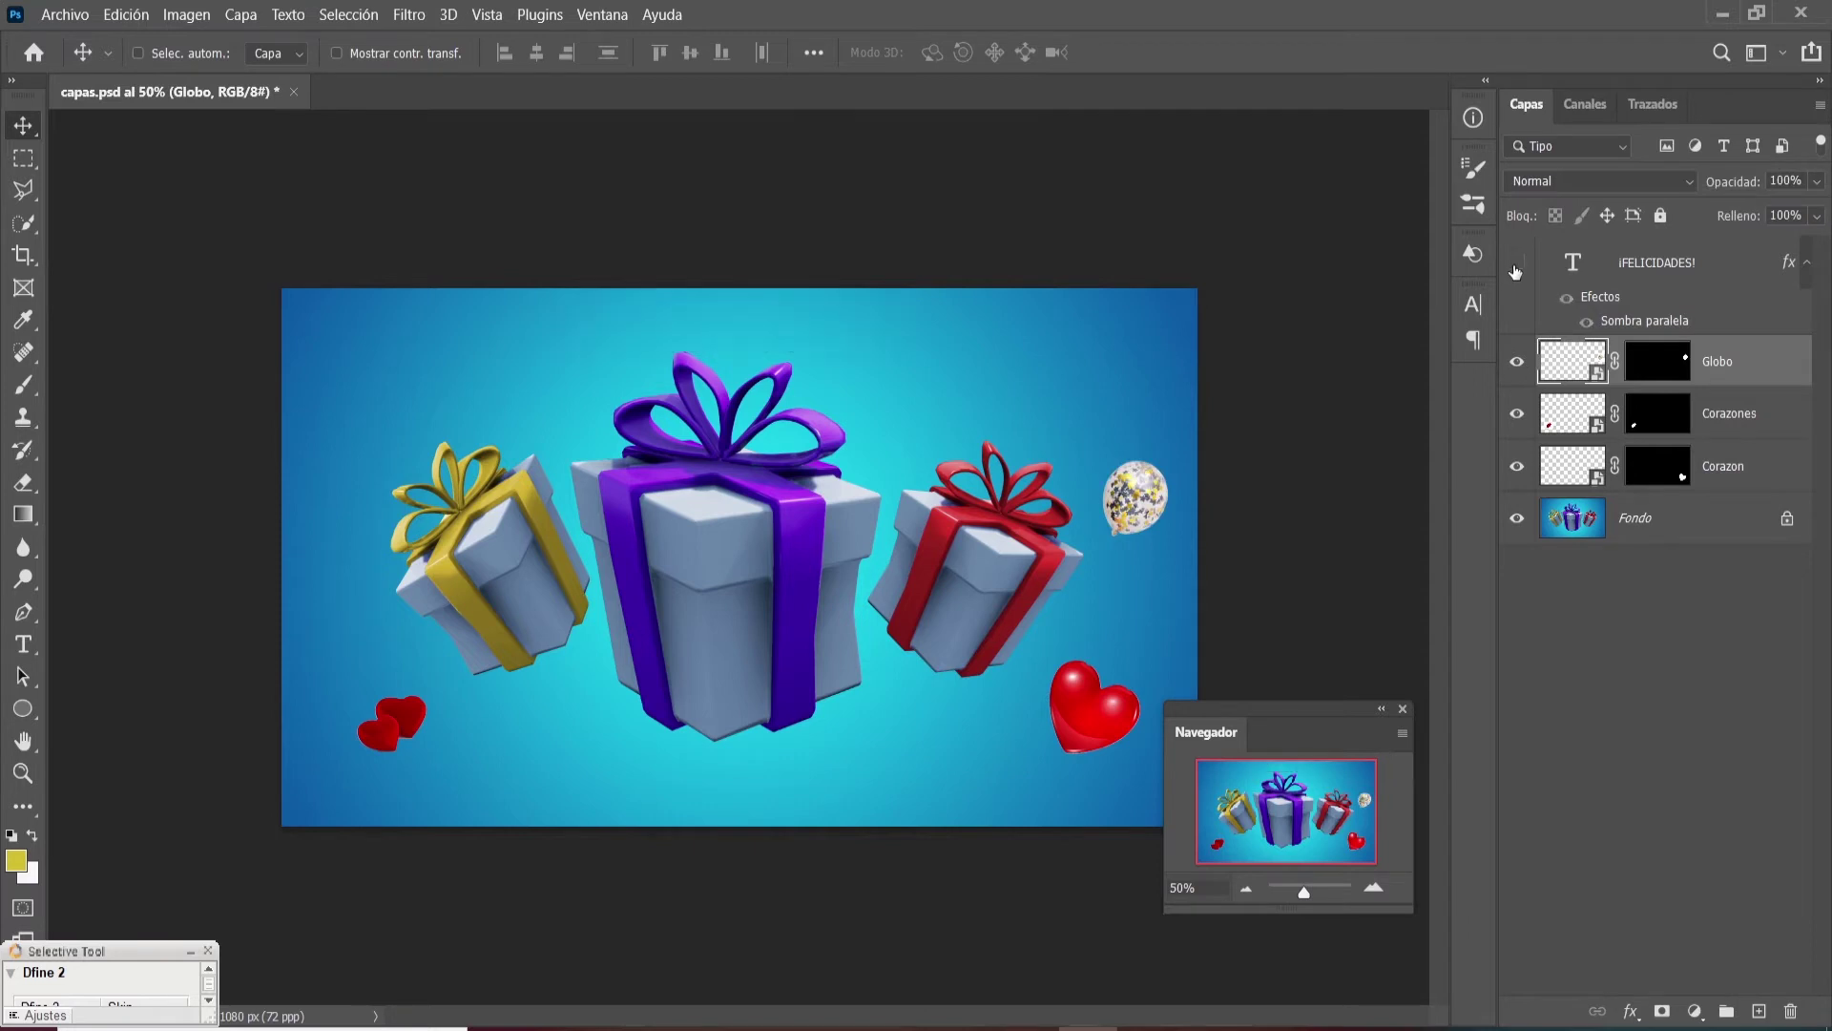
pyautogui.click(1516, 266)
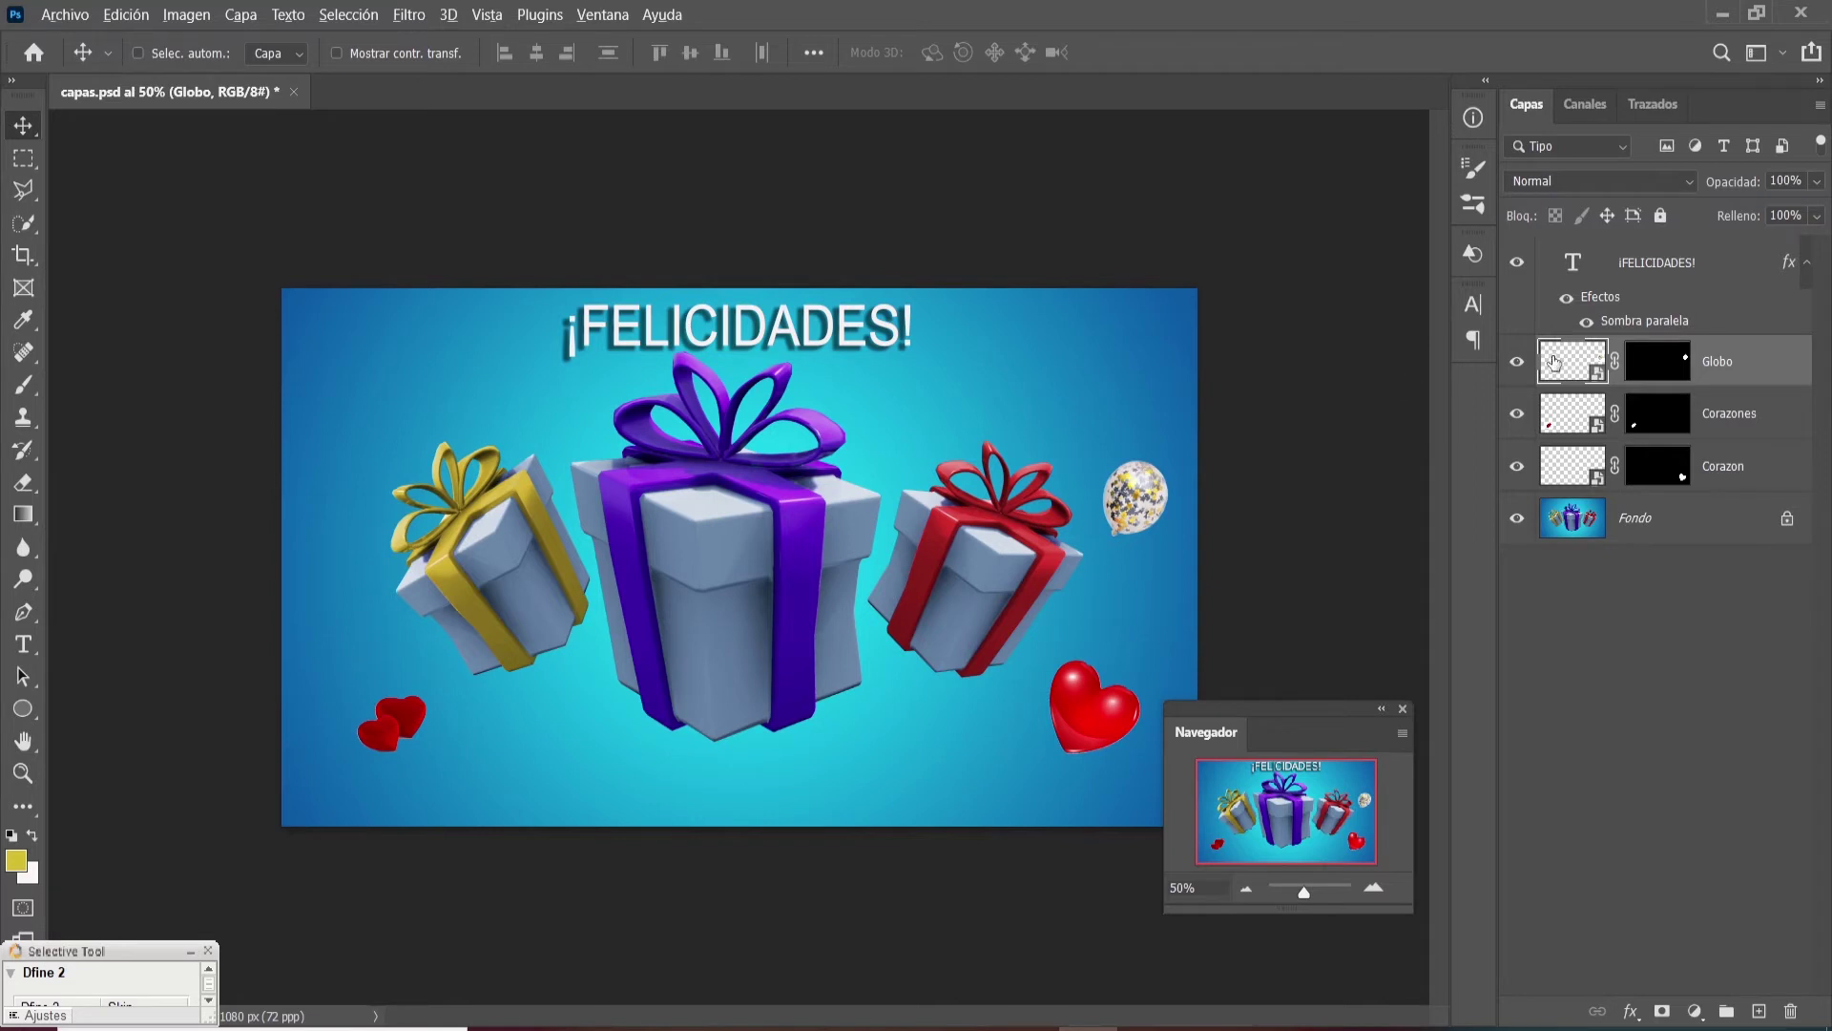
# - Isolate the Corazones layer and restore all layers, and do the same with the ¡FELICIDADES! text layer
pyautogui.keyDown('alt'); pyautogui.click(1517, 415); pyautogui.keyUp('alt')
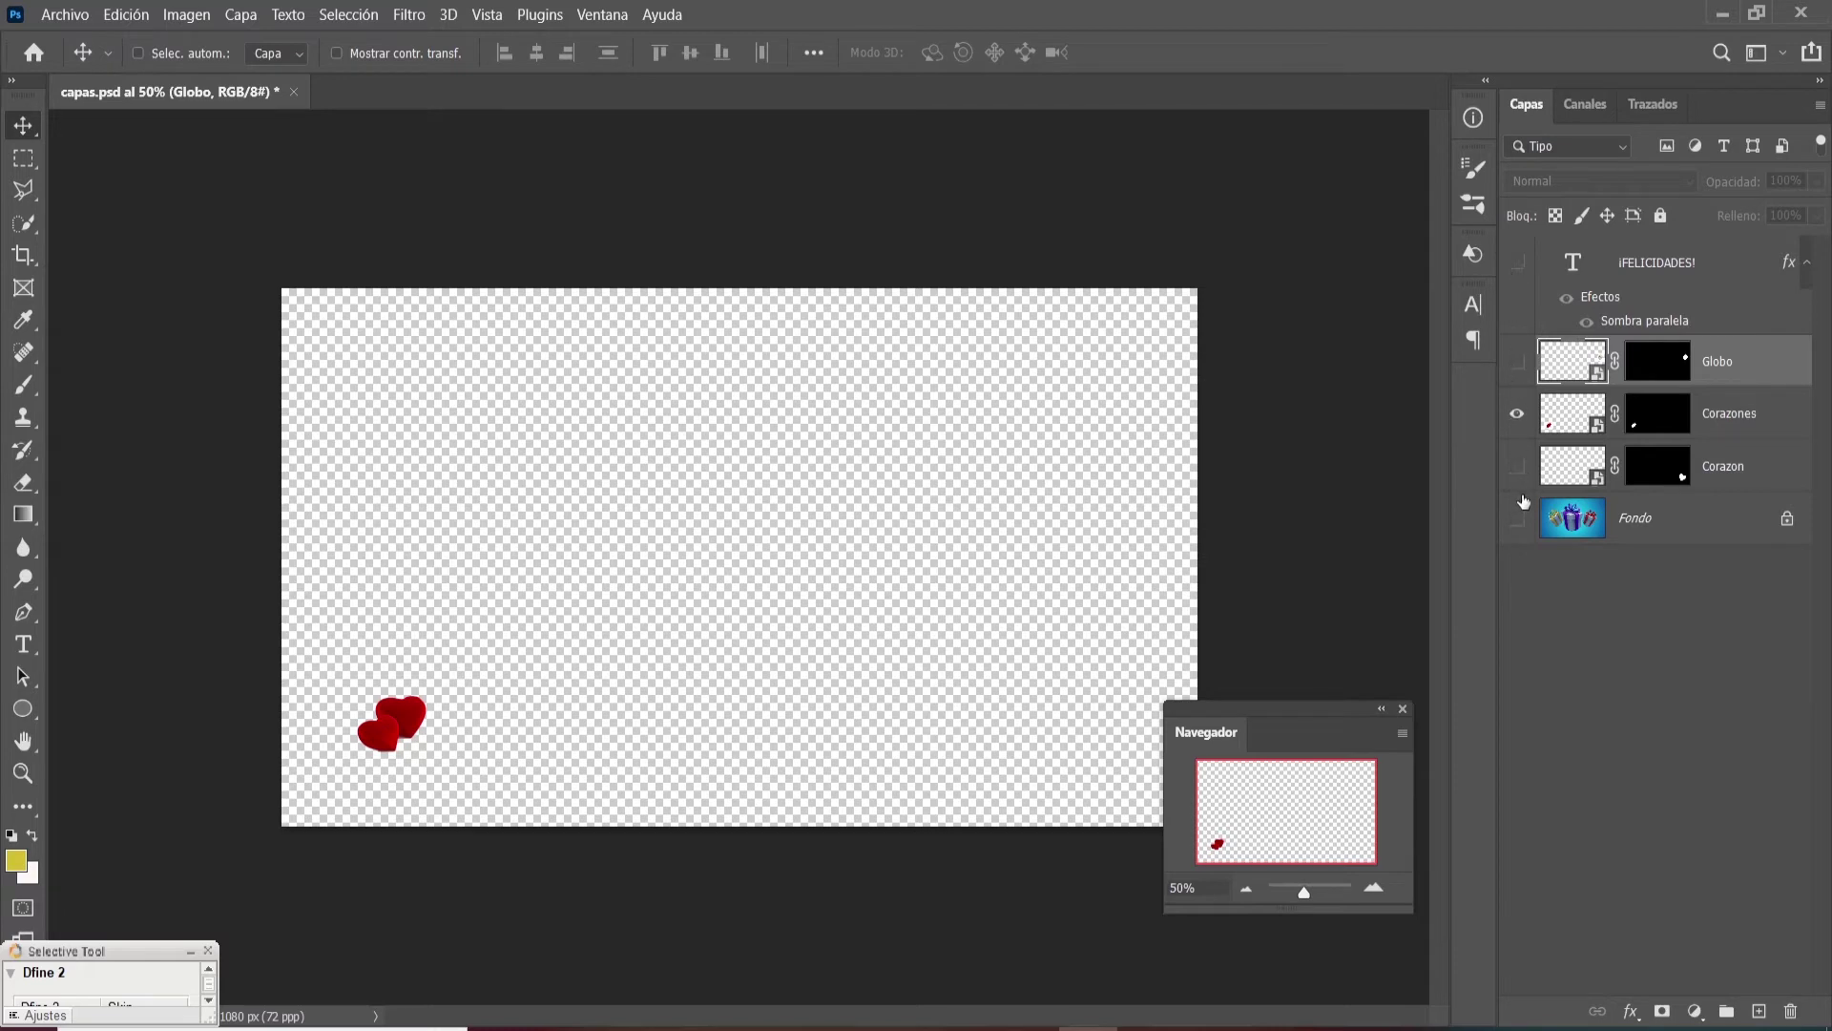
pyautogui.keyDown('alt'); pyautogui.click(1517, 417); pyautogui.keyUp('alt')
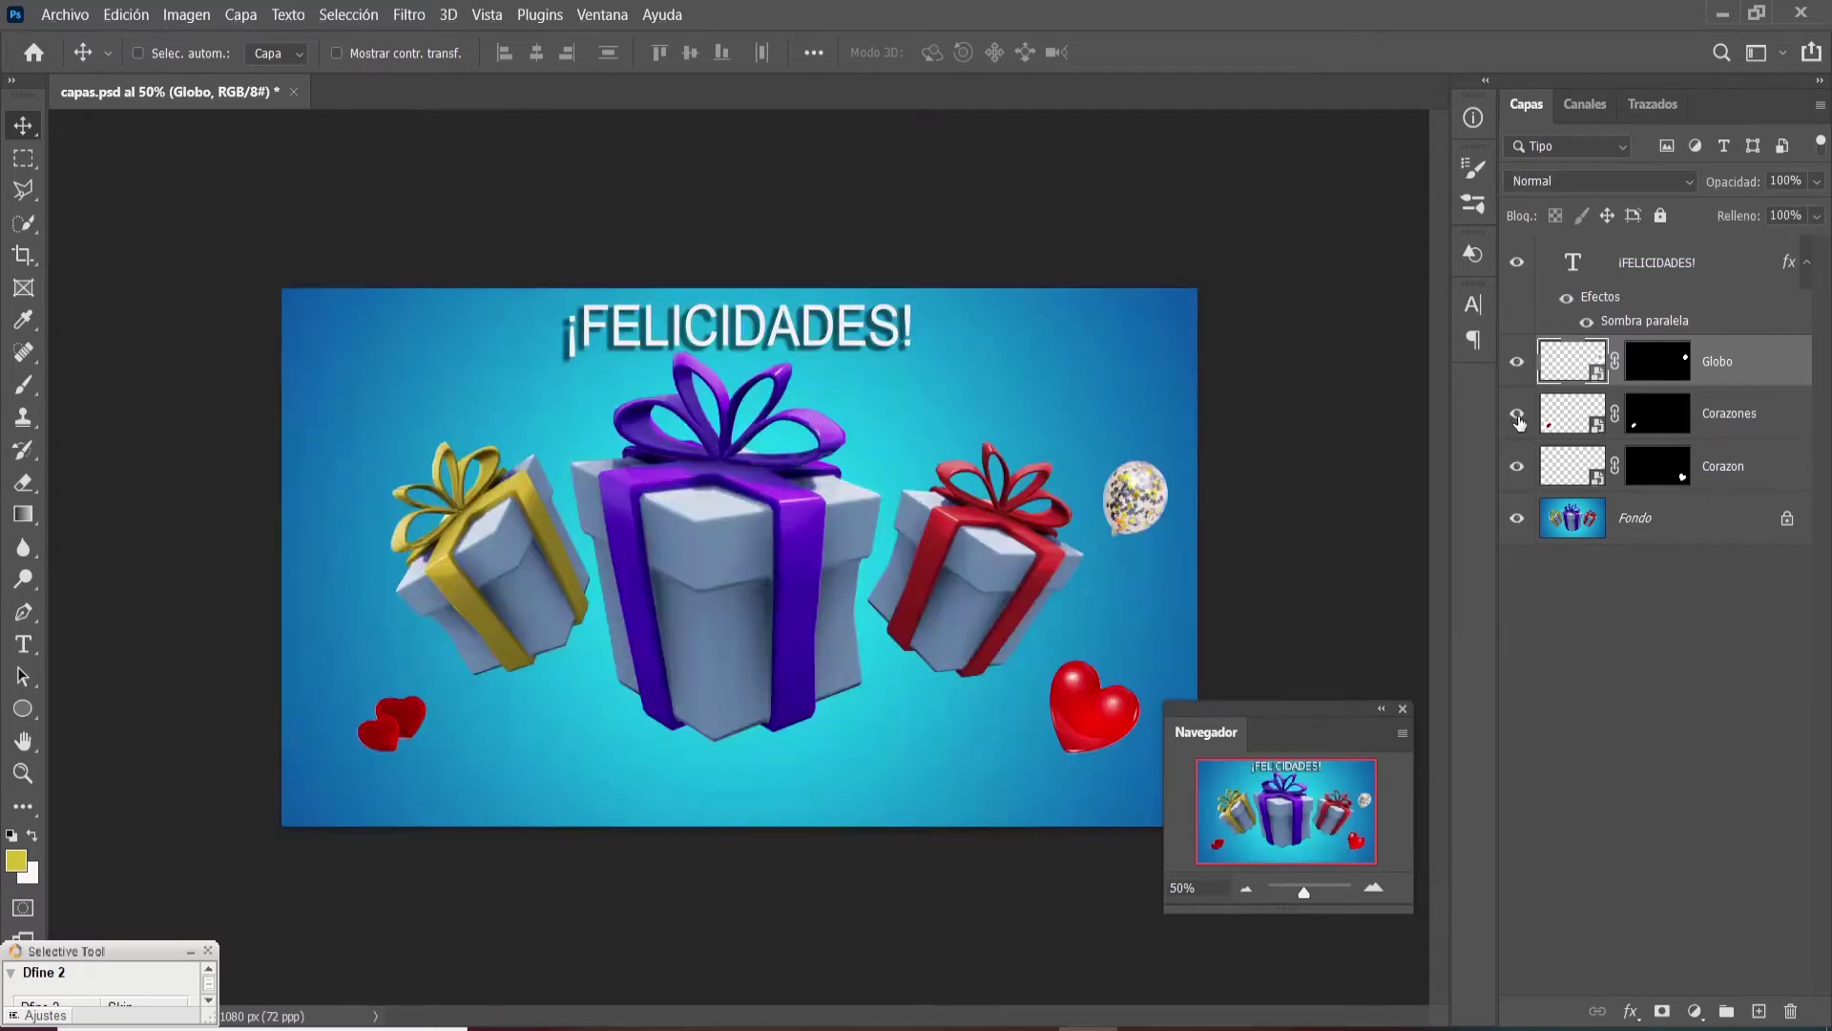
pyautogui.keyDown('alt'); pyautogui.click(1517, 264); pyautogui.keyUp('alt')
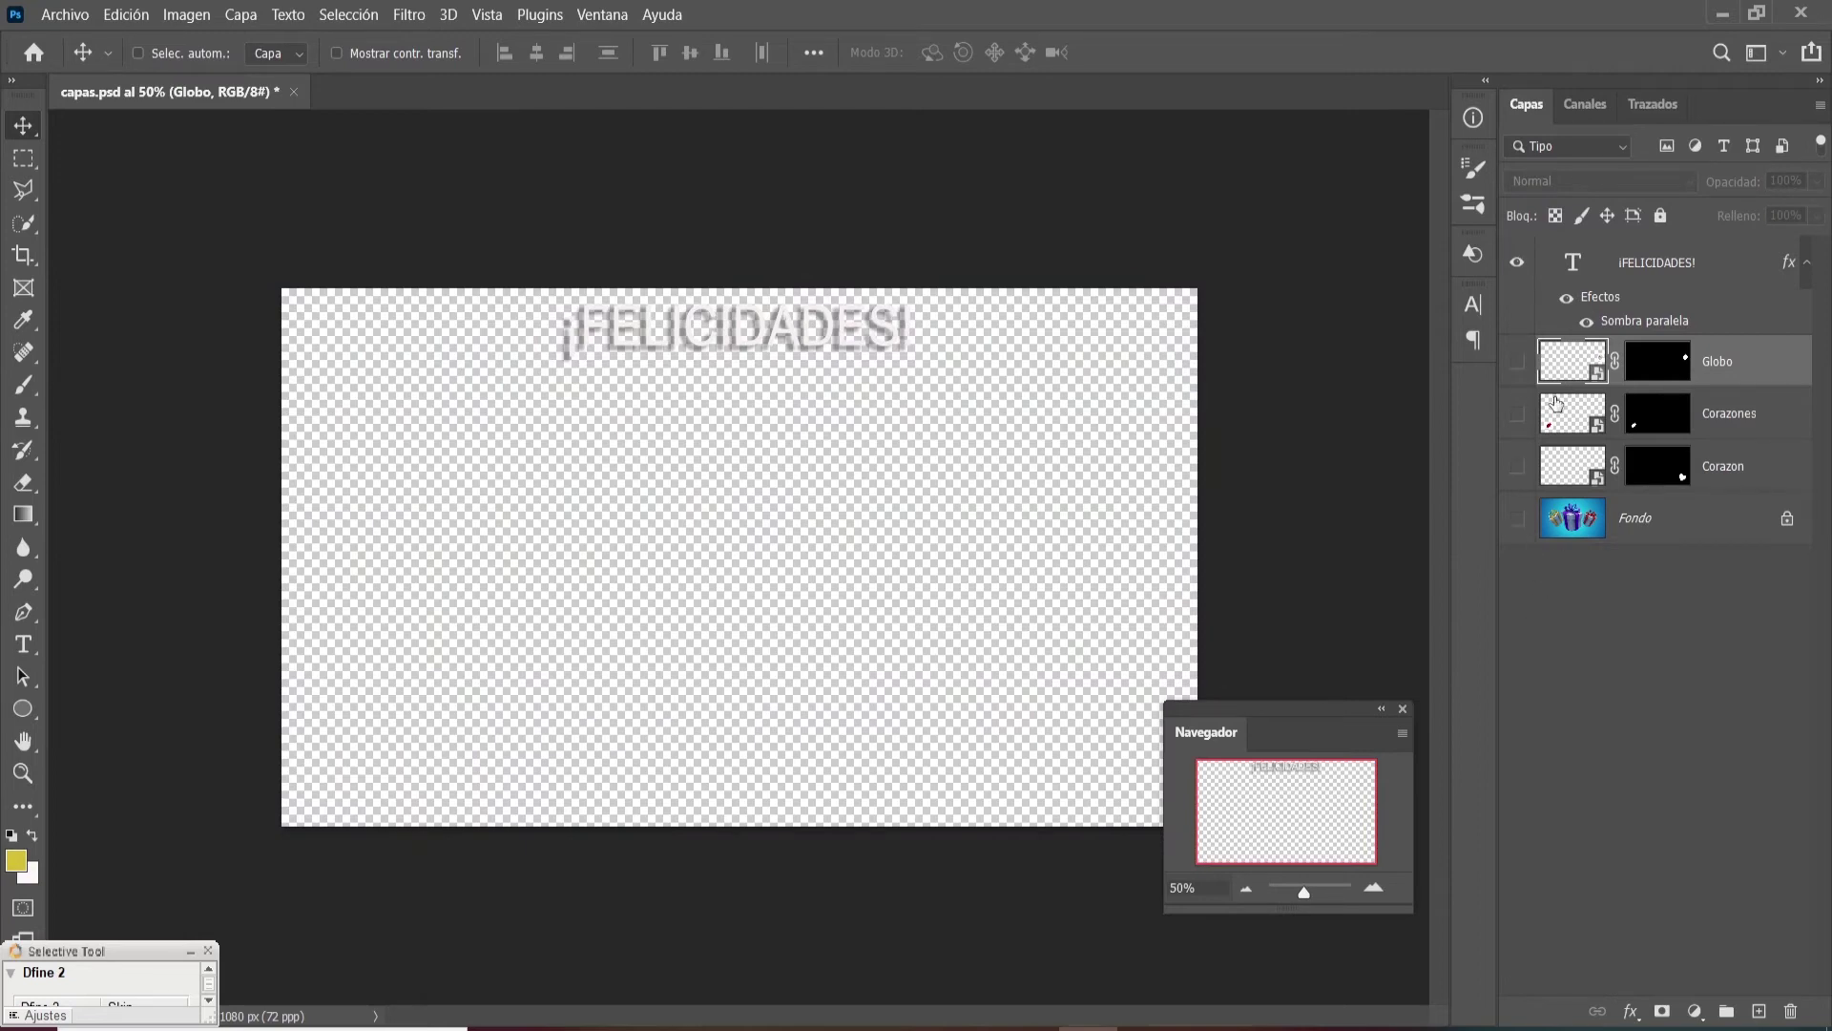
pyautogui.keyDown('alt'); pyautogui.click(1517, 266); pyautogui.keyUp('alt')
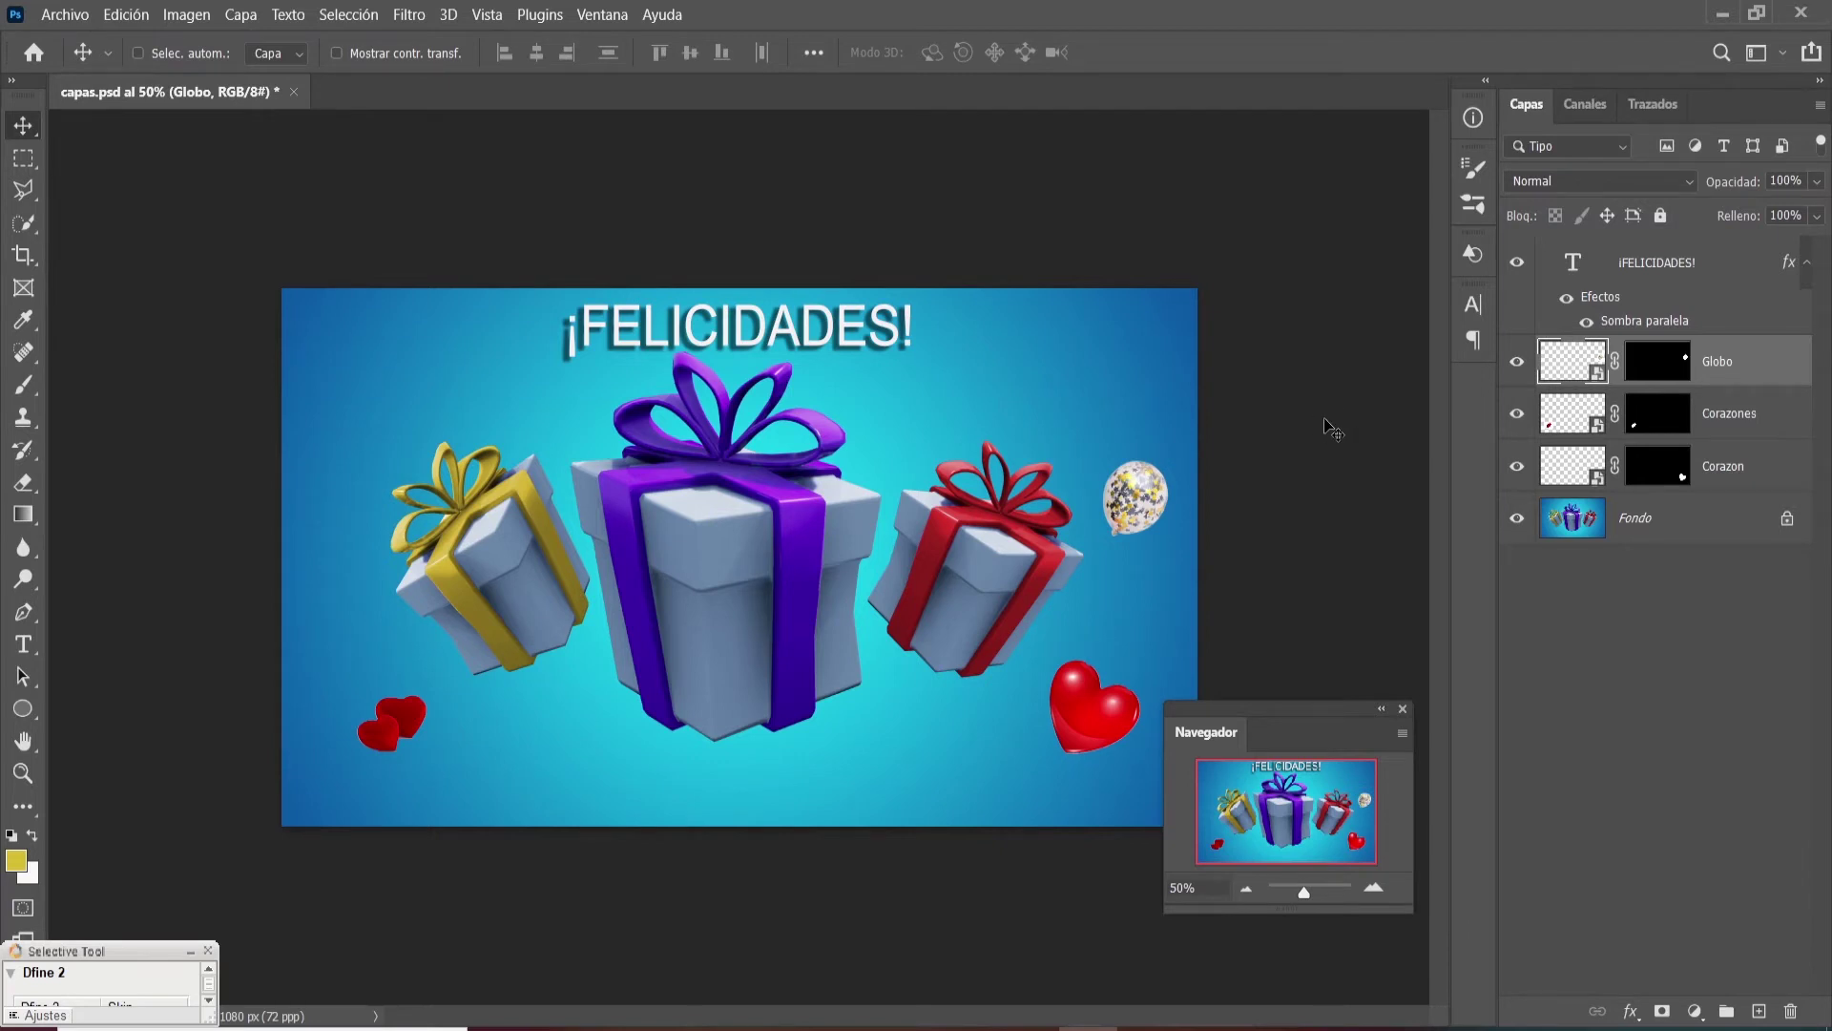
# - Set the layer thumbnail size to Ninguno
pyautogui.click(1823, 109)
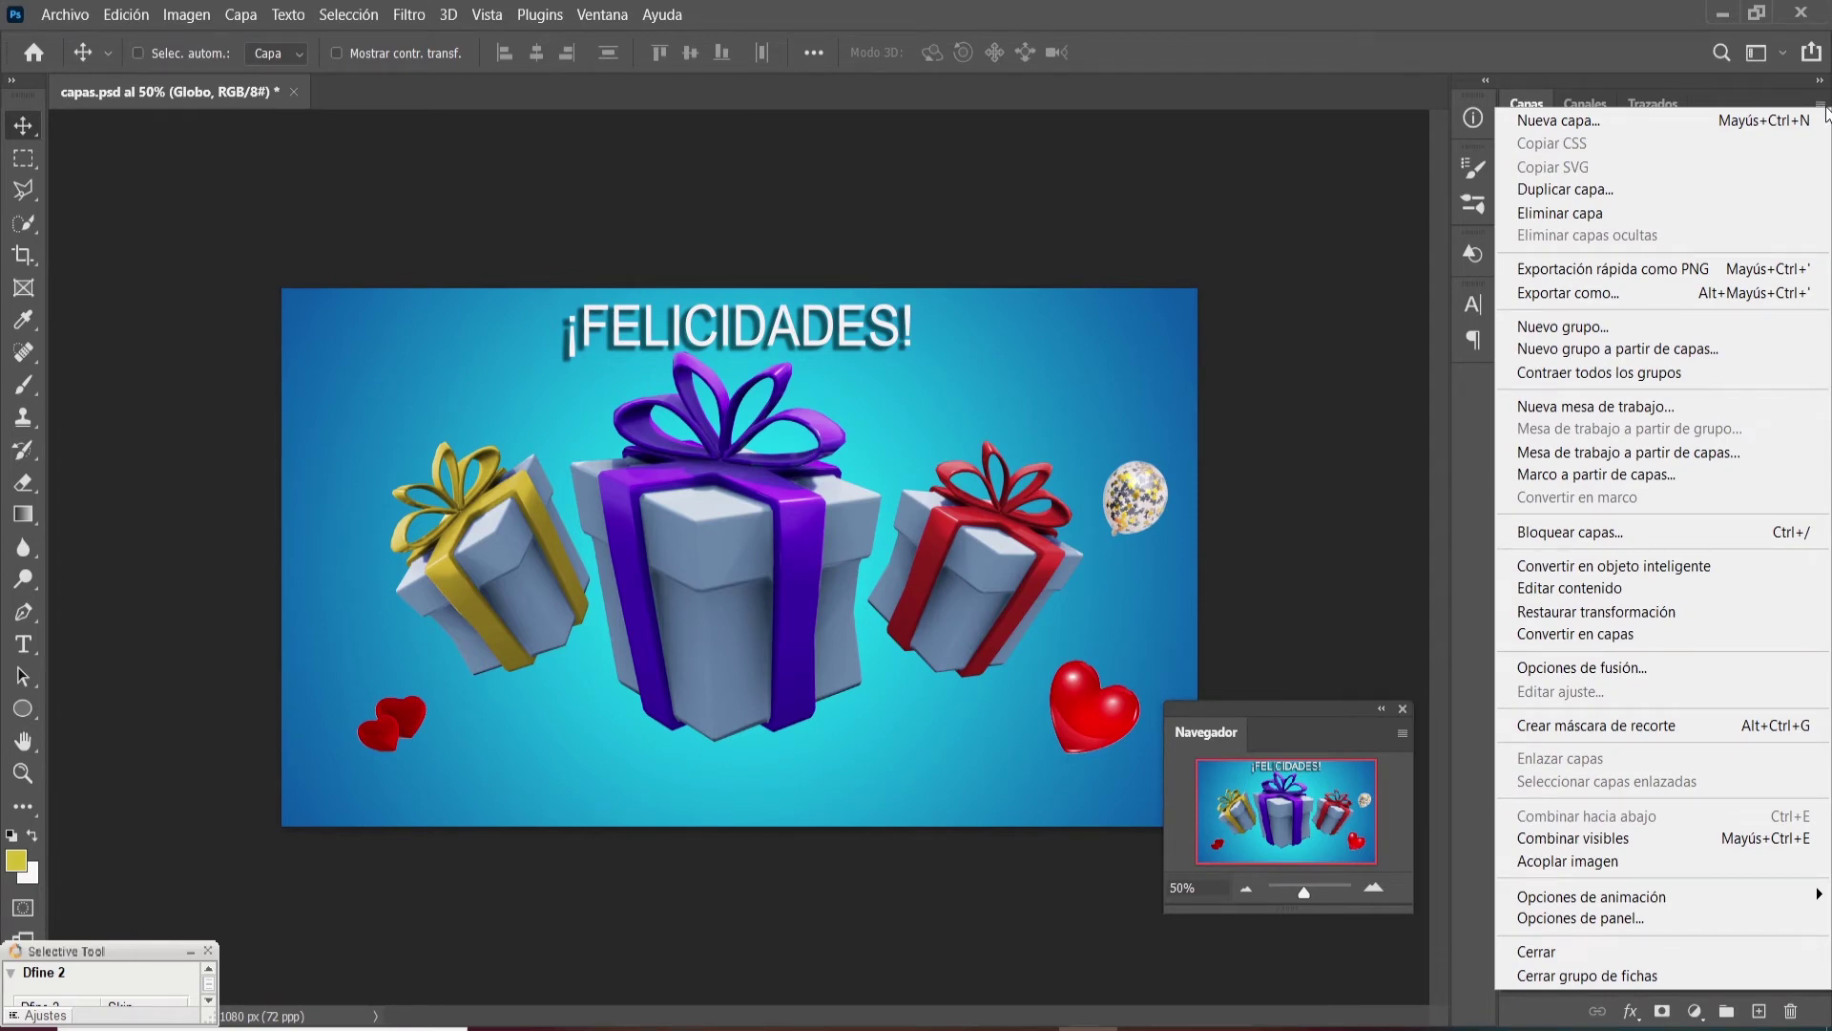
pyautogui.click(1639, 916)
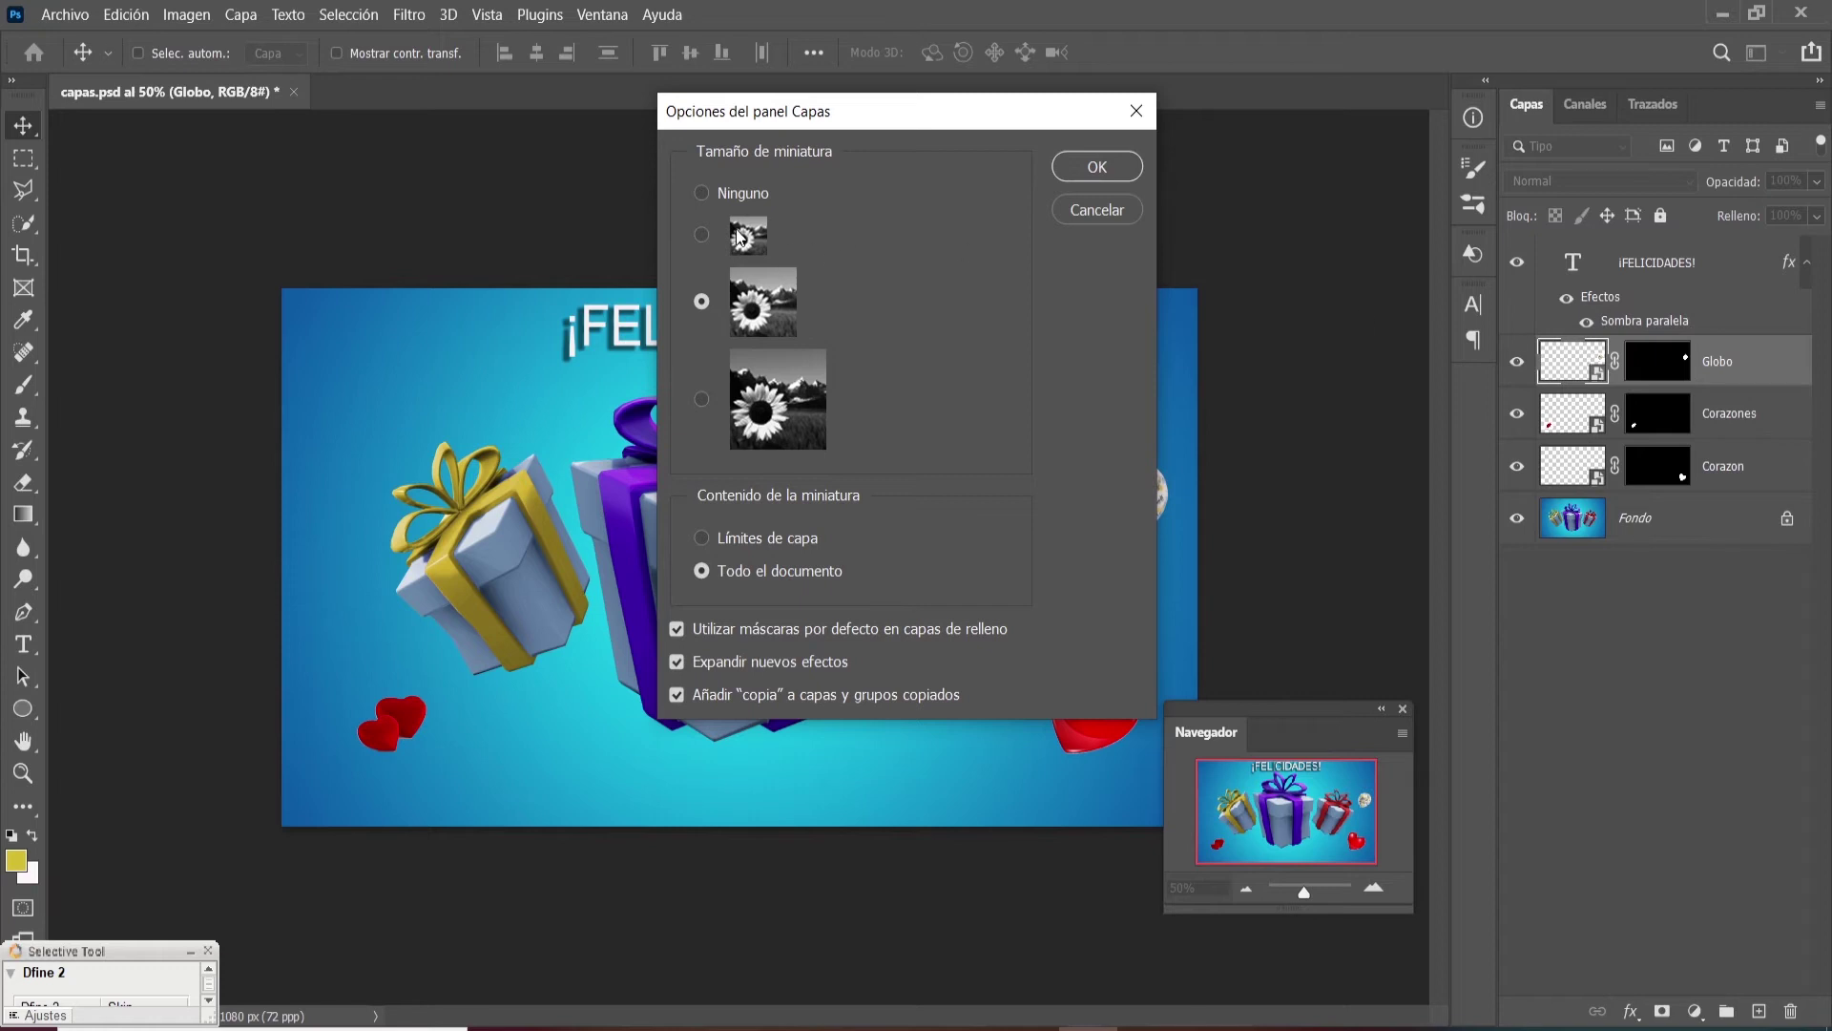
pyautogui.click(701, 194)
pyautogui.click(1101, 165)
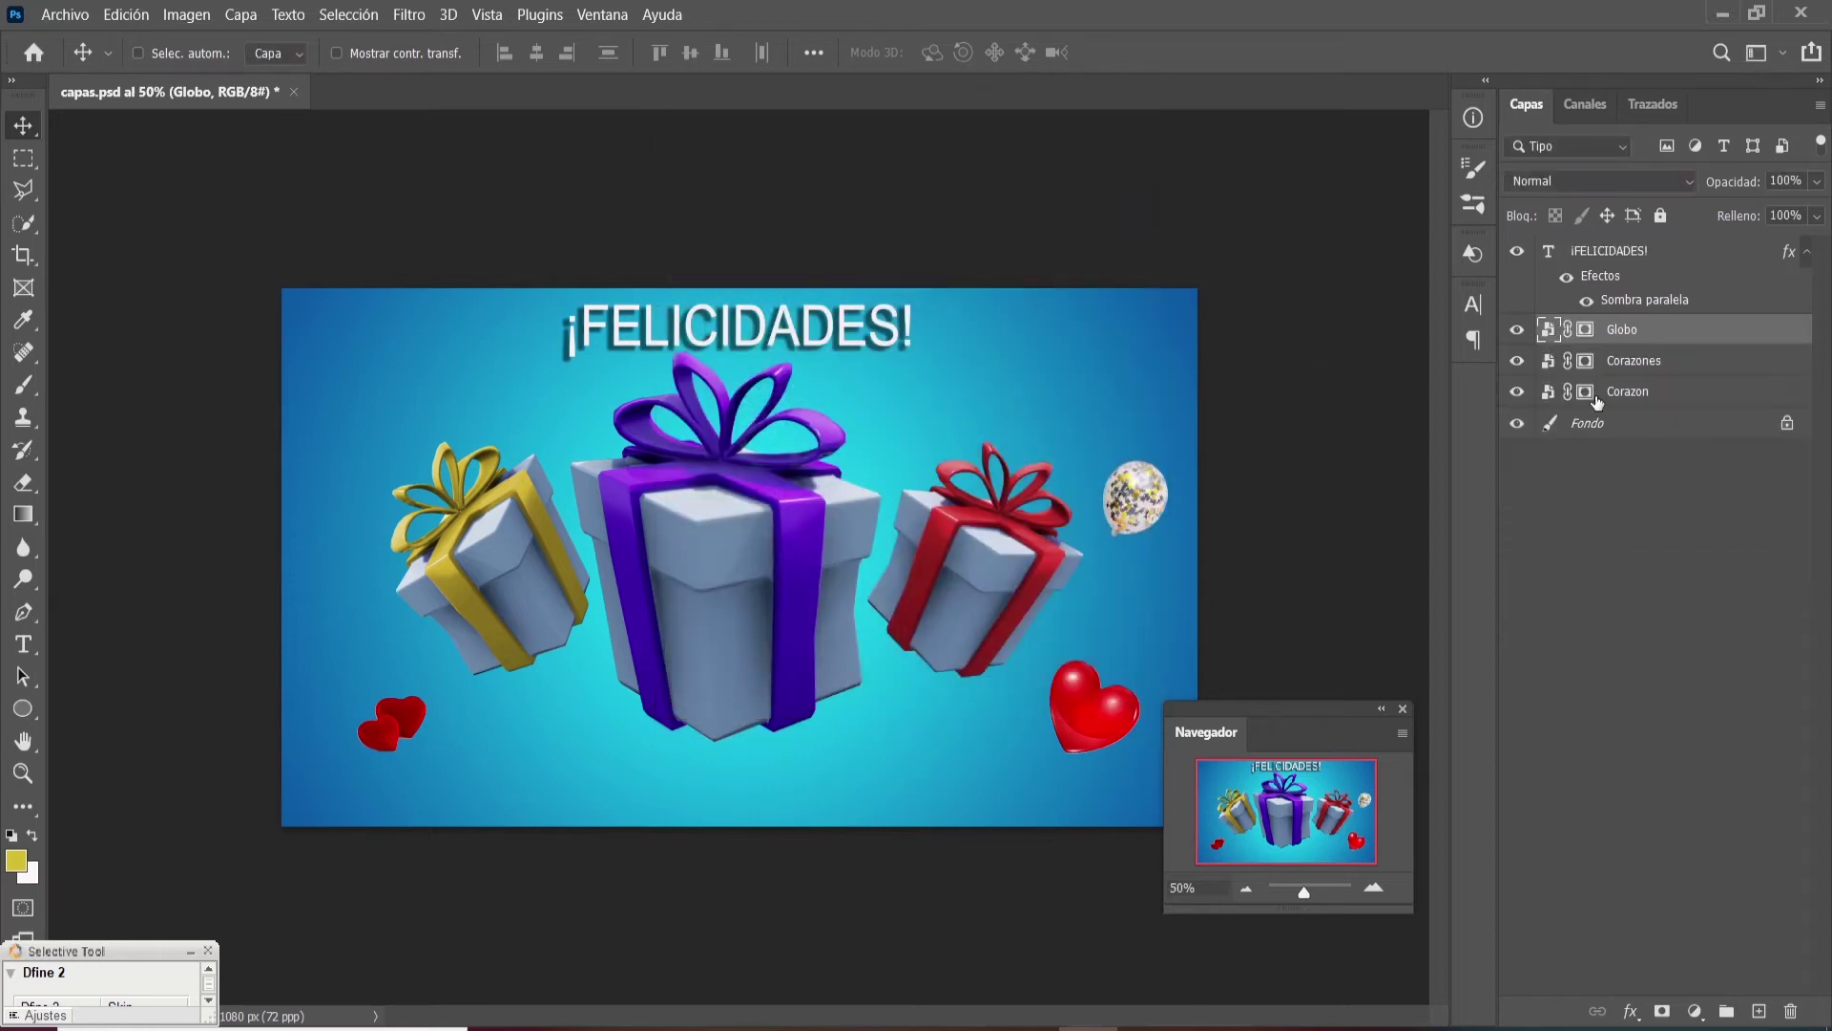
# - Set the layer thumbnails to the largest size, with their content limited to Límites de capa
pyautogui.click(1820, 107)
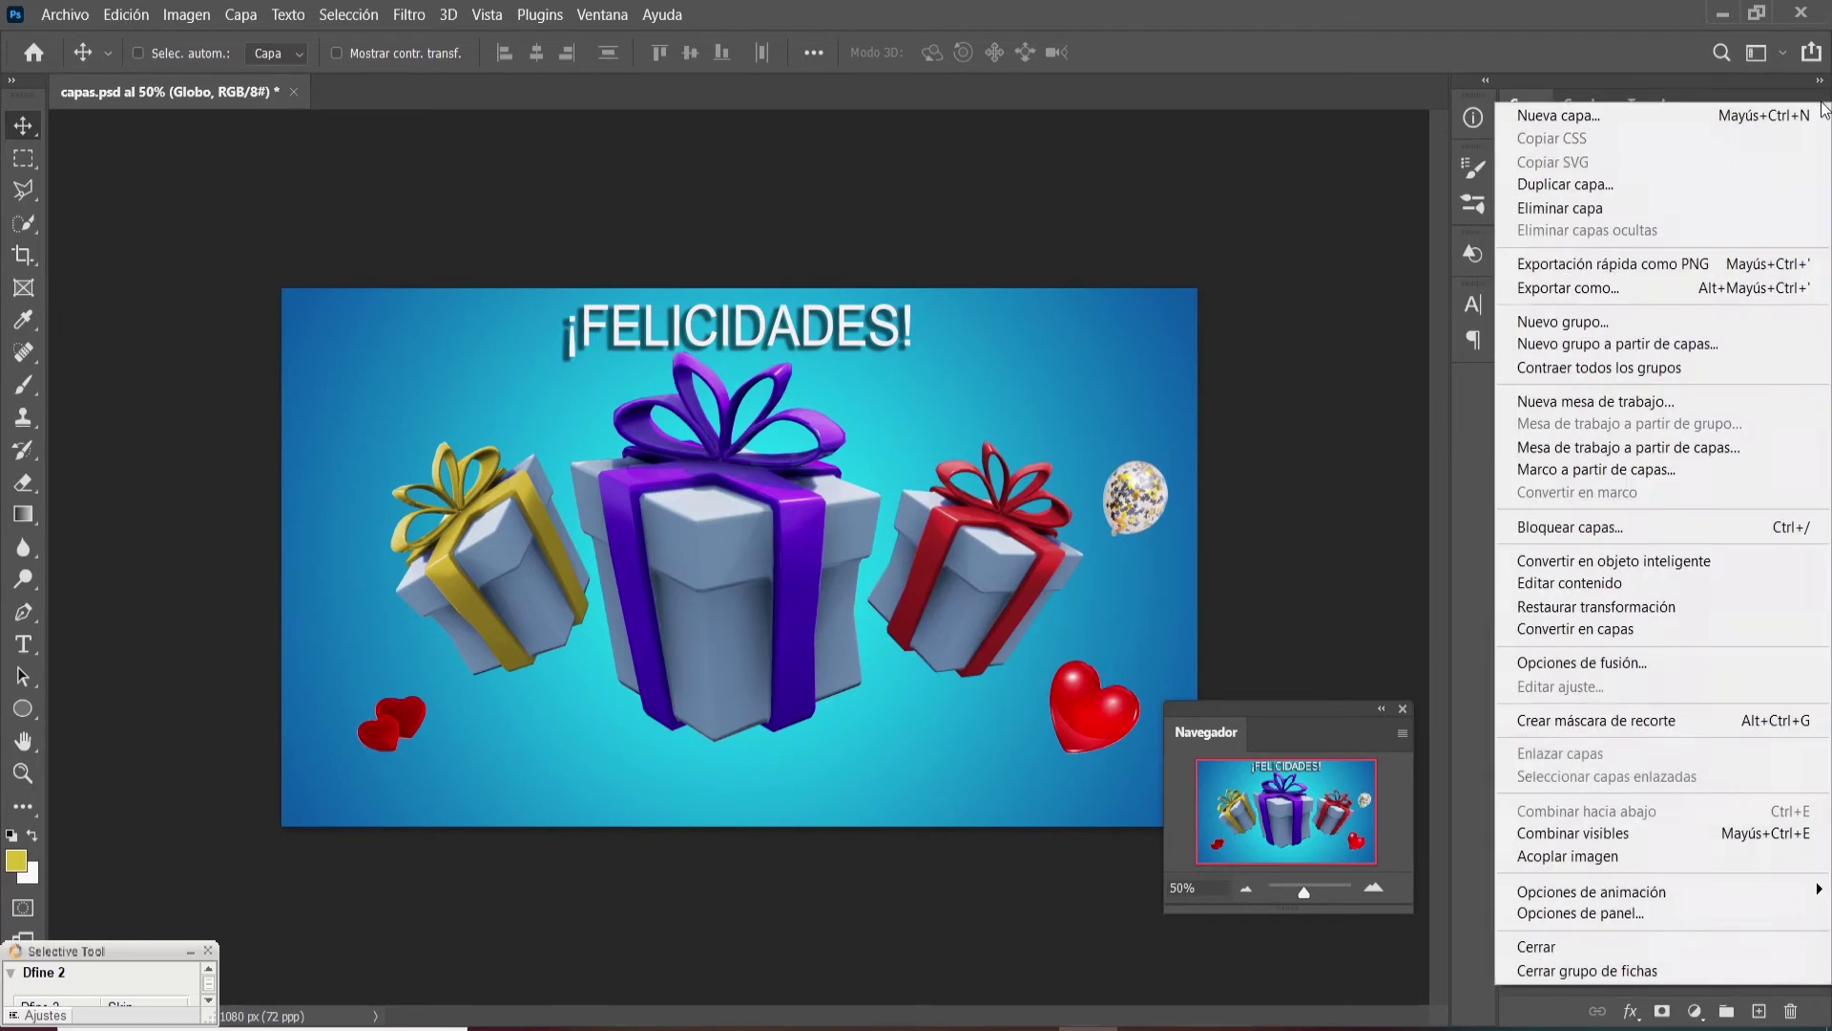
pyautogui.click(1611, 912)
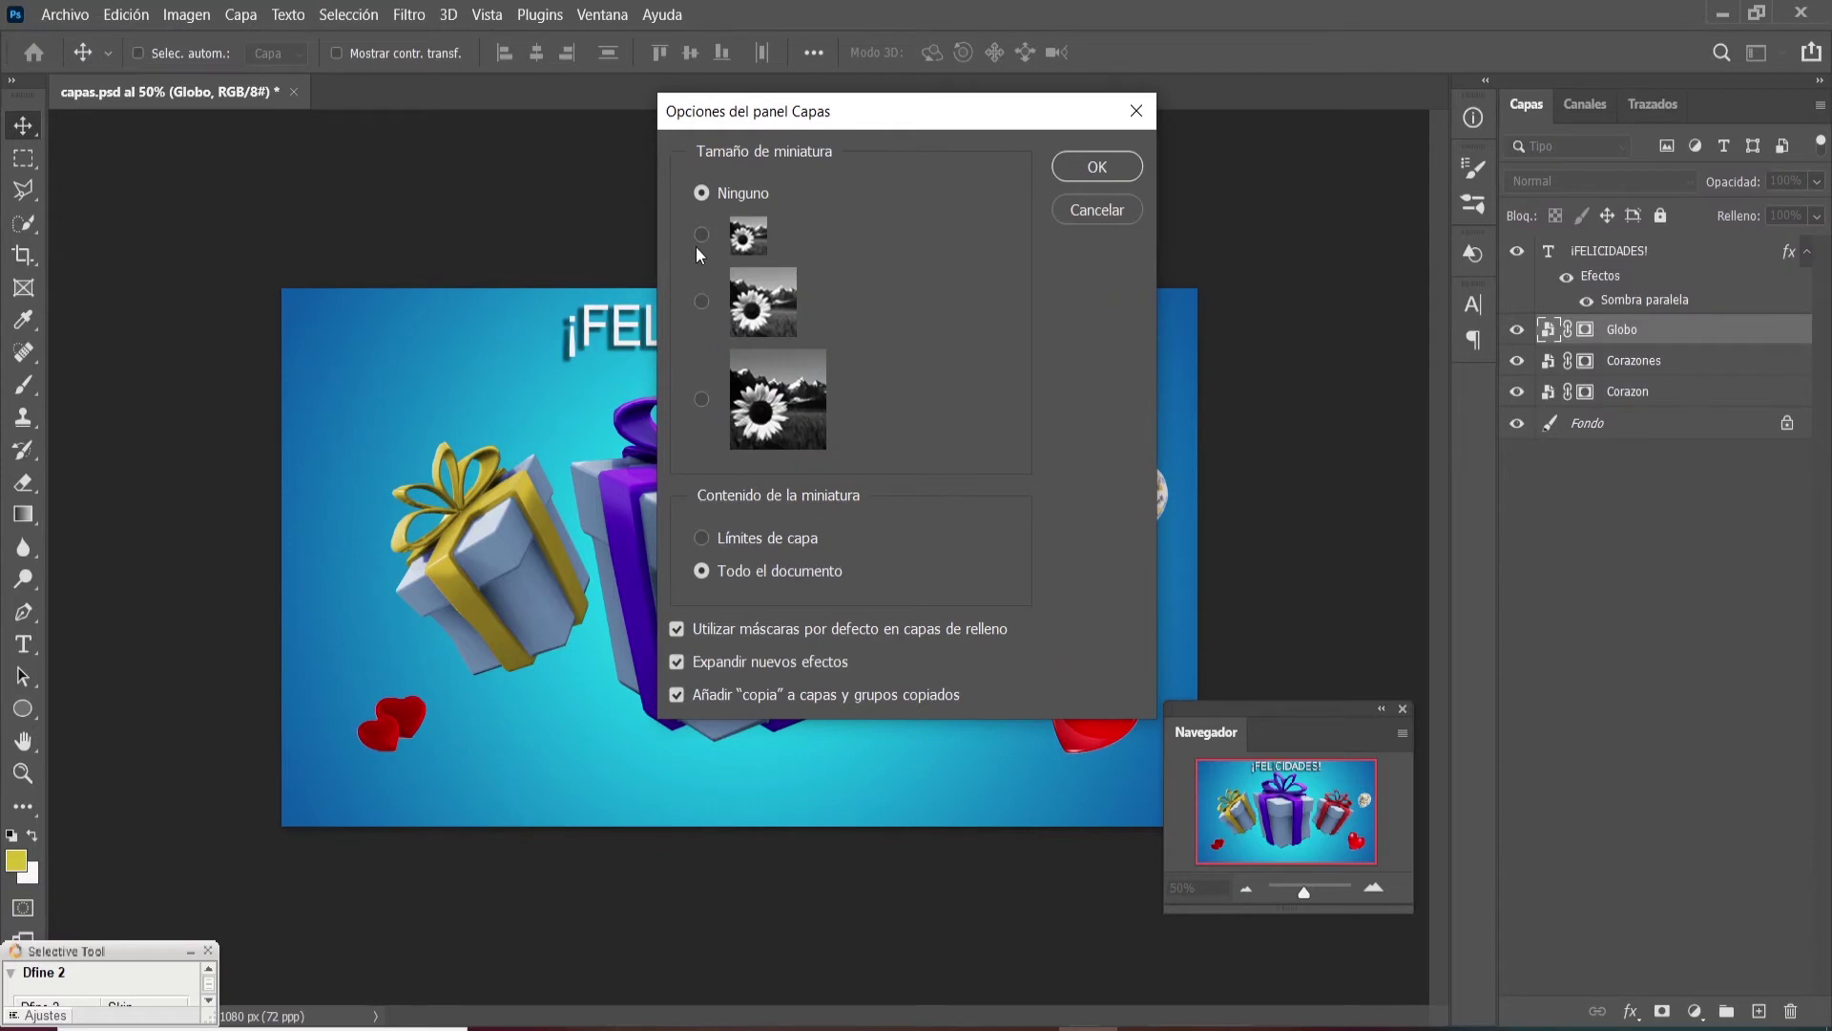
pyautogui.click(702, 301)
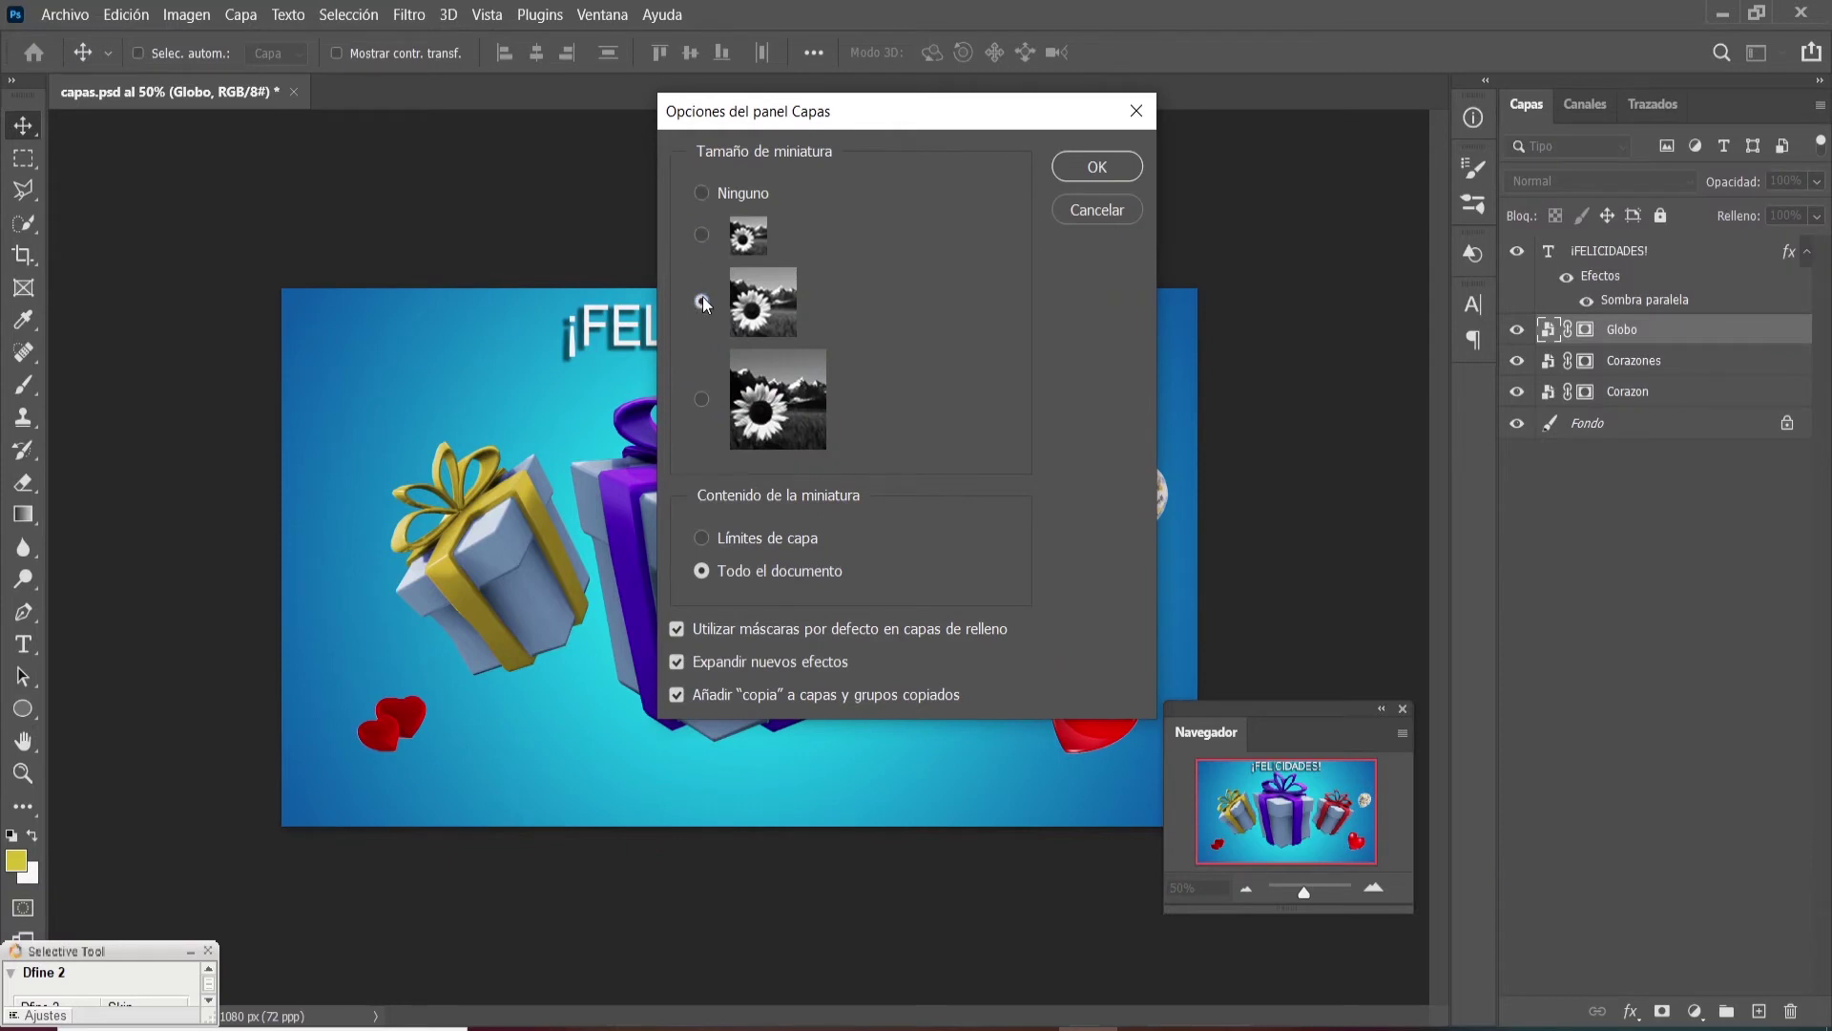
pyautogui.click(703, 397)
pyautogui.click(703, 537)
pyautogui.click(1097, 172)
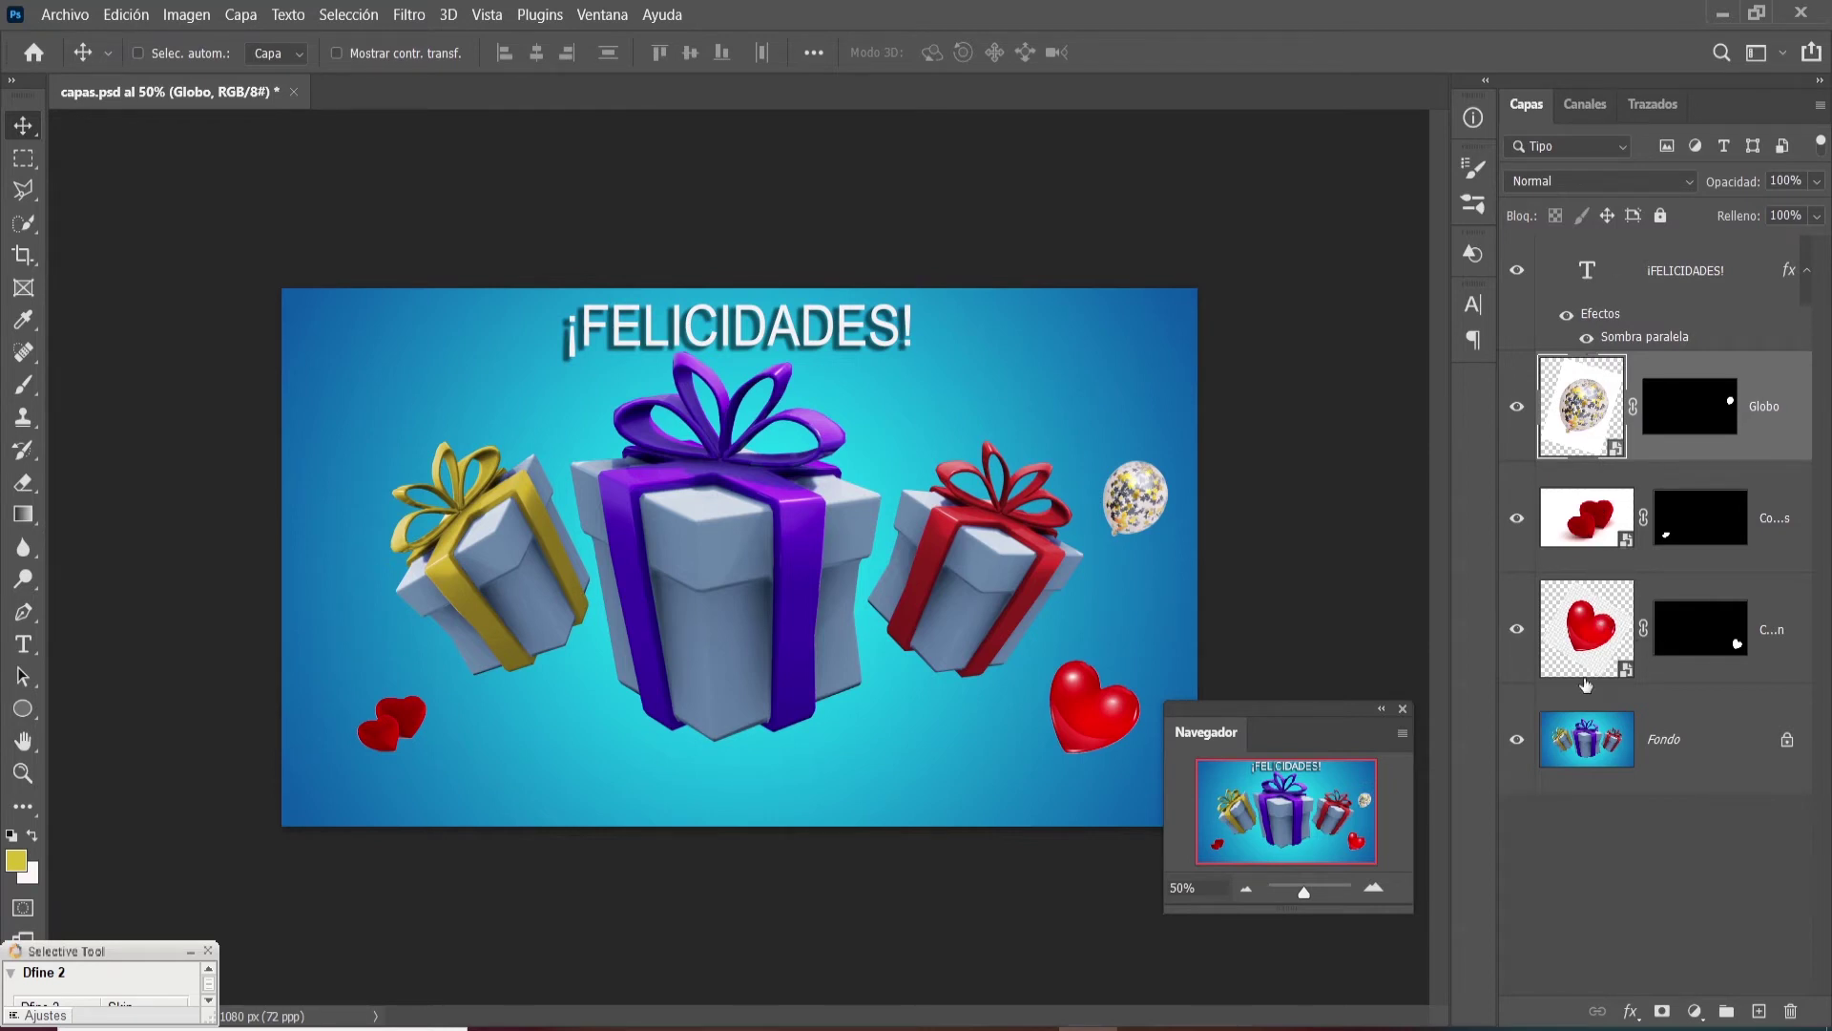
# - Review the options for thumbnail content, default masks, new effects and copy naming of layers without applying changes
pyautogui.click(1821, 105)
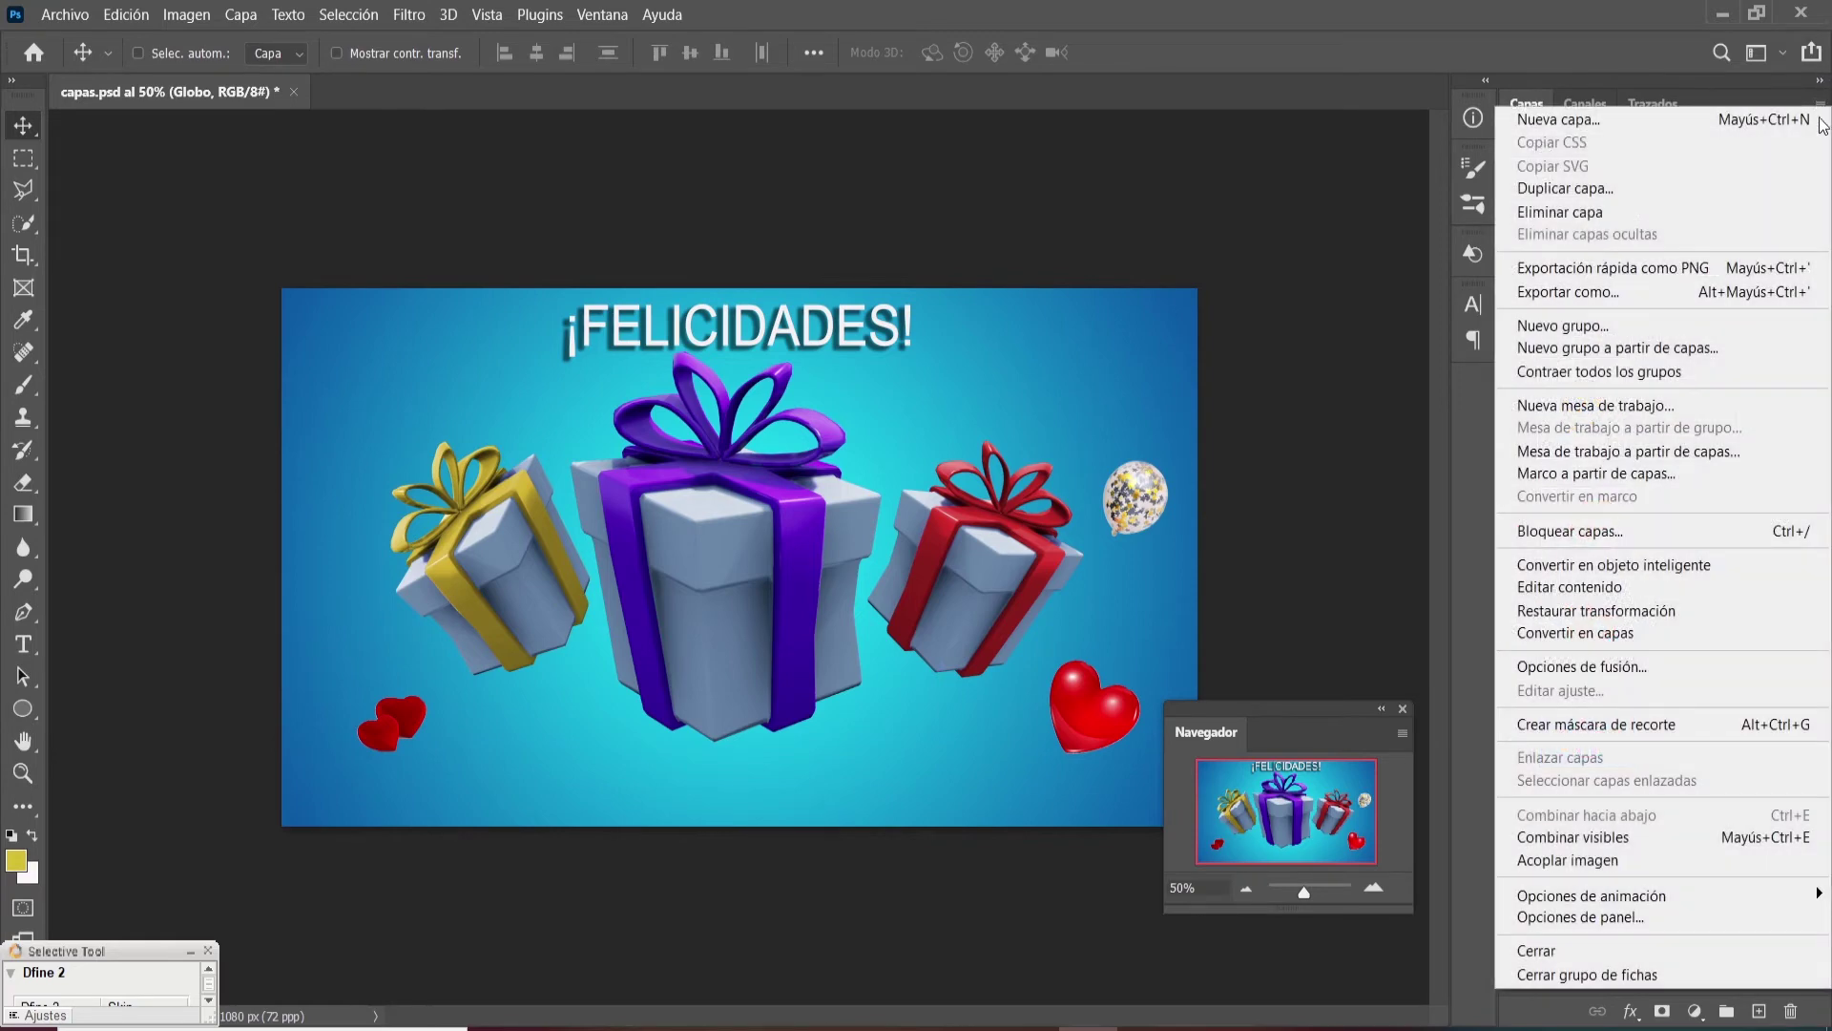
pyautogui.click(1591, 915)
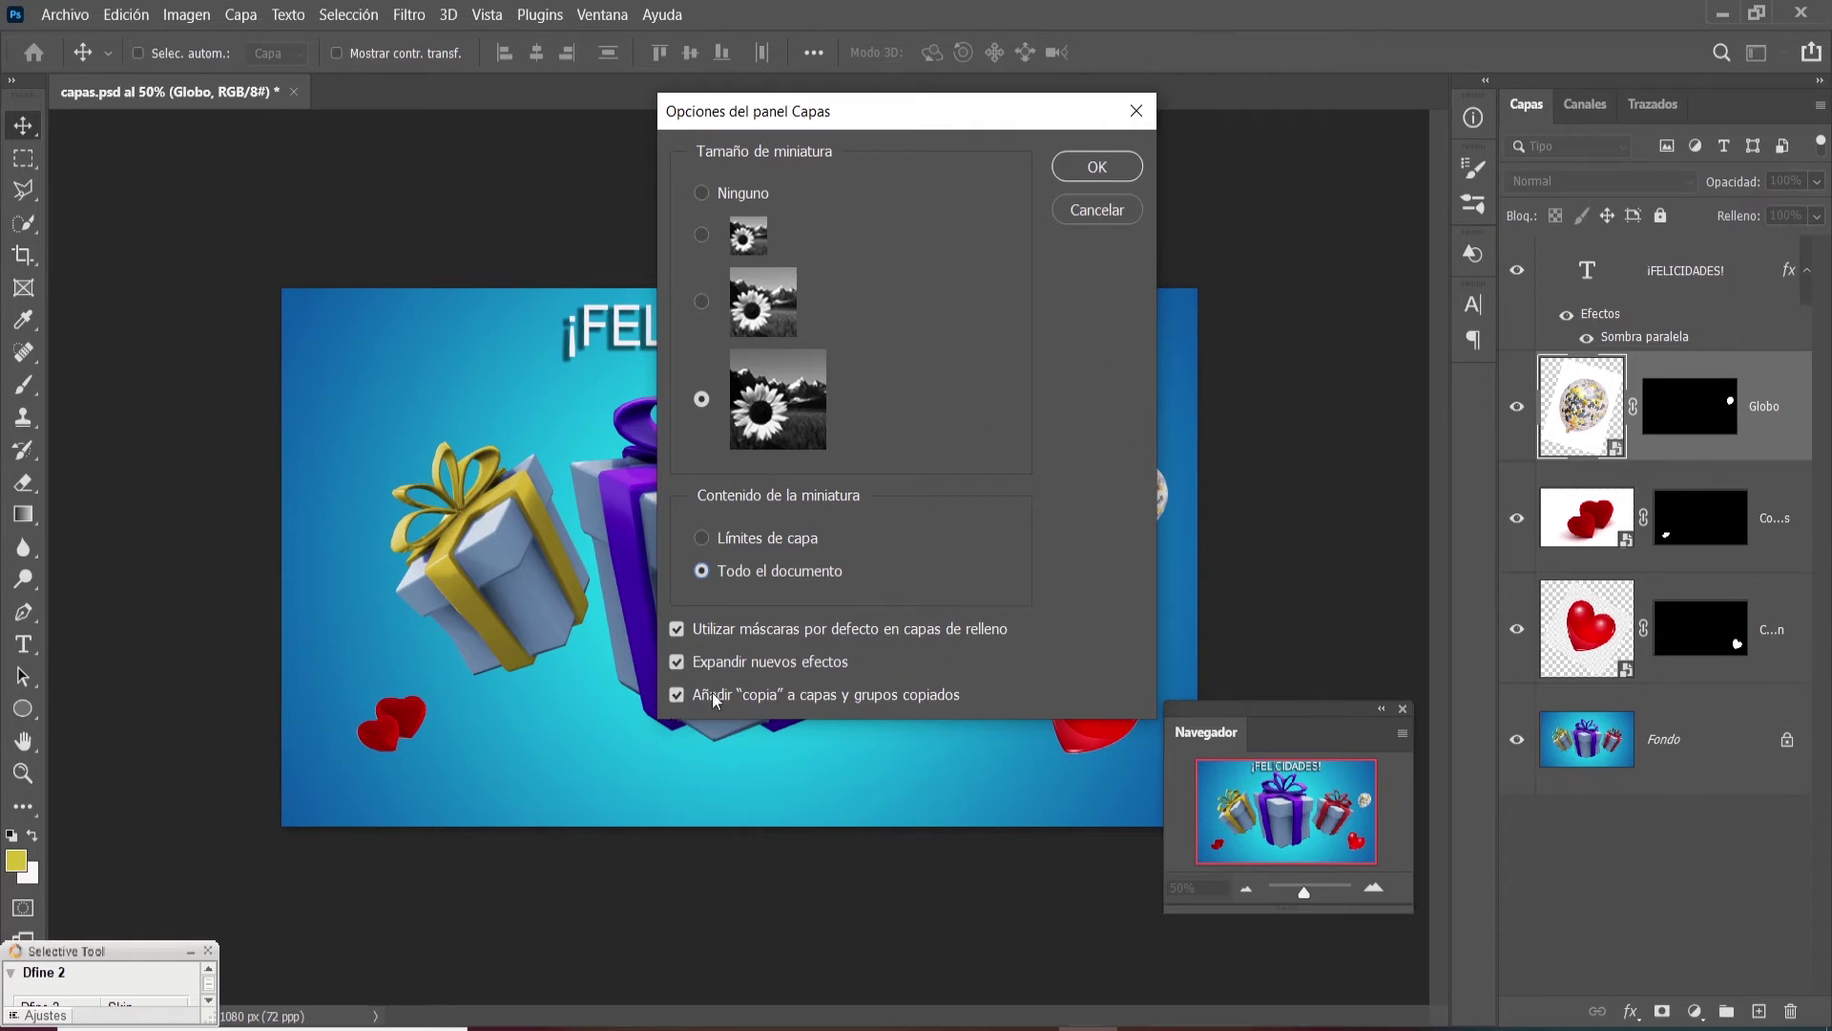
pyautogui.click(1096, 211)
# - Duplicate the ¡FELICIDADES! text layer and undo the duplication
pyautogui.click(1677, 279)
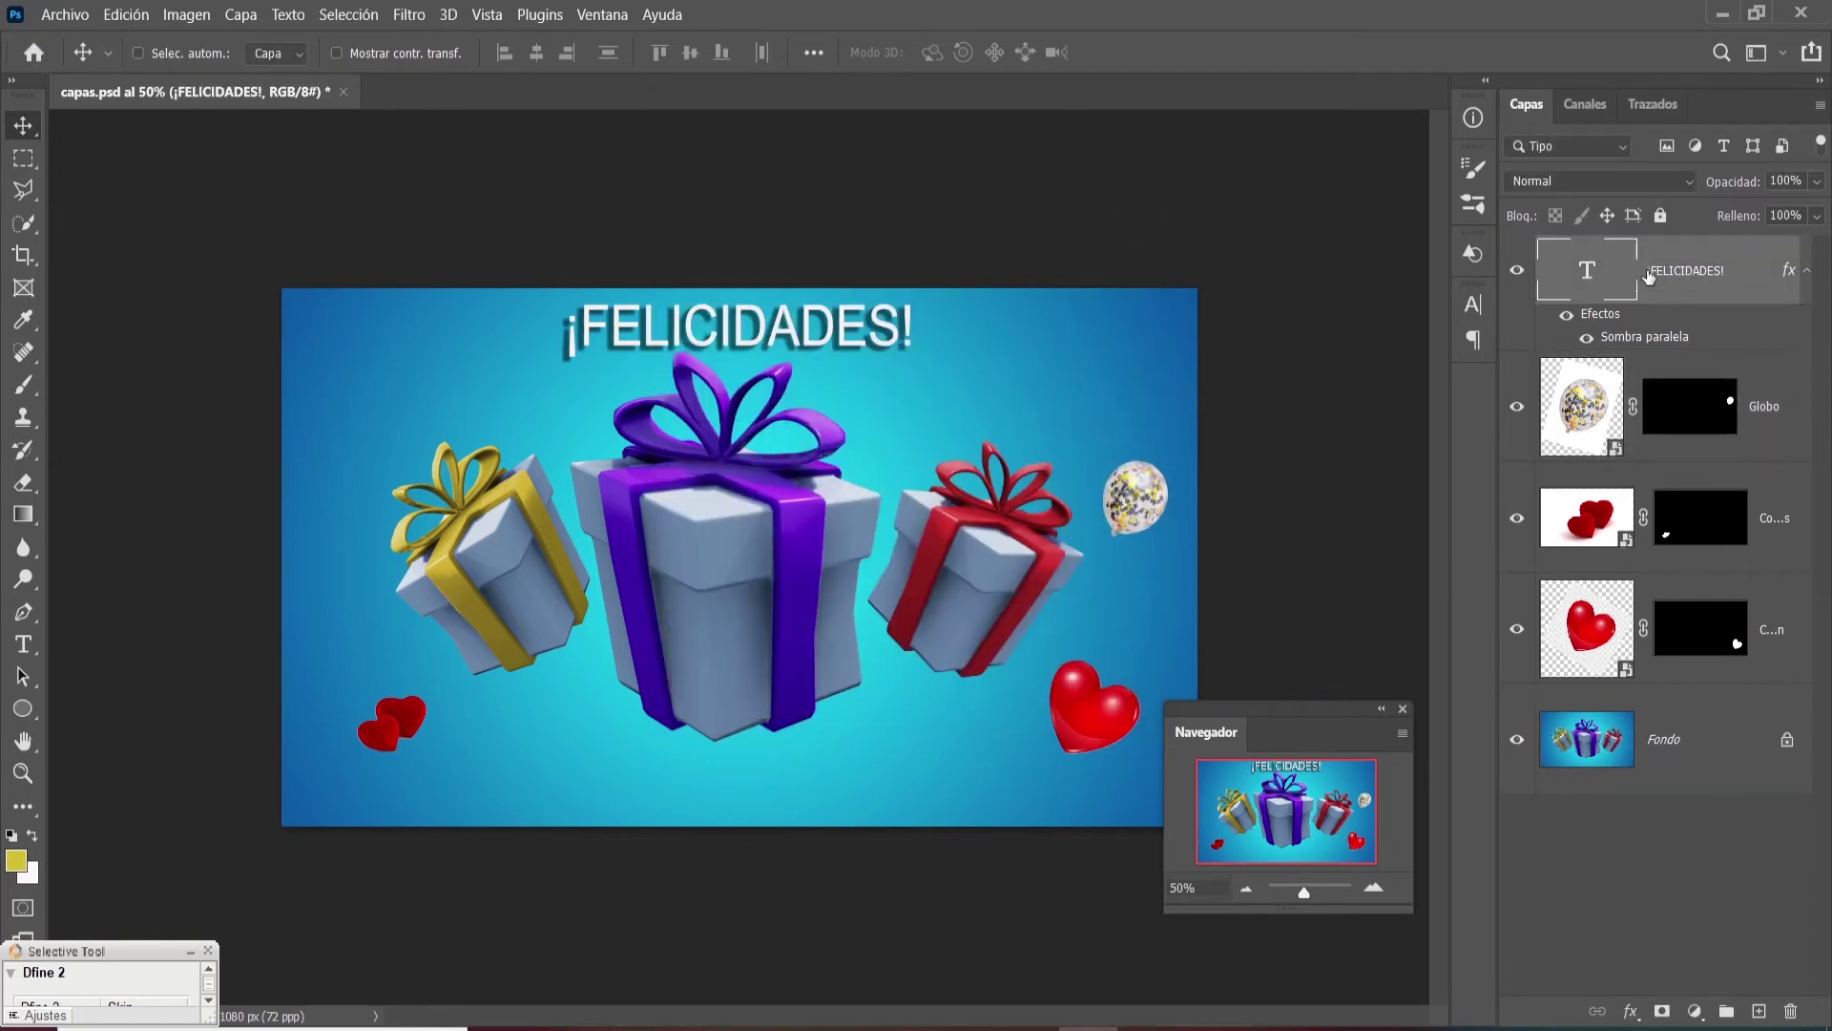
pyautogui.hotkey('ctrl', 'j')
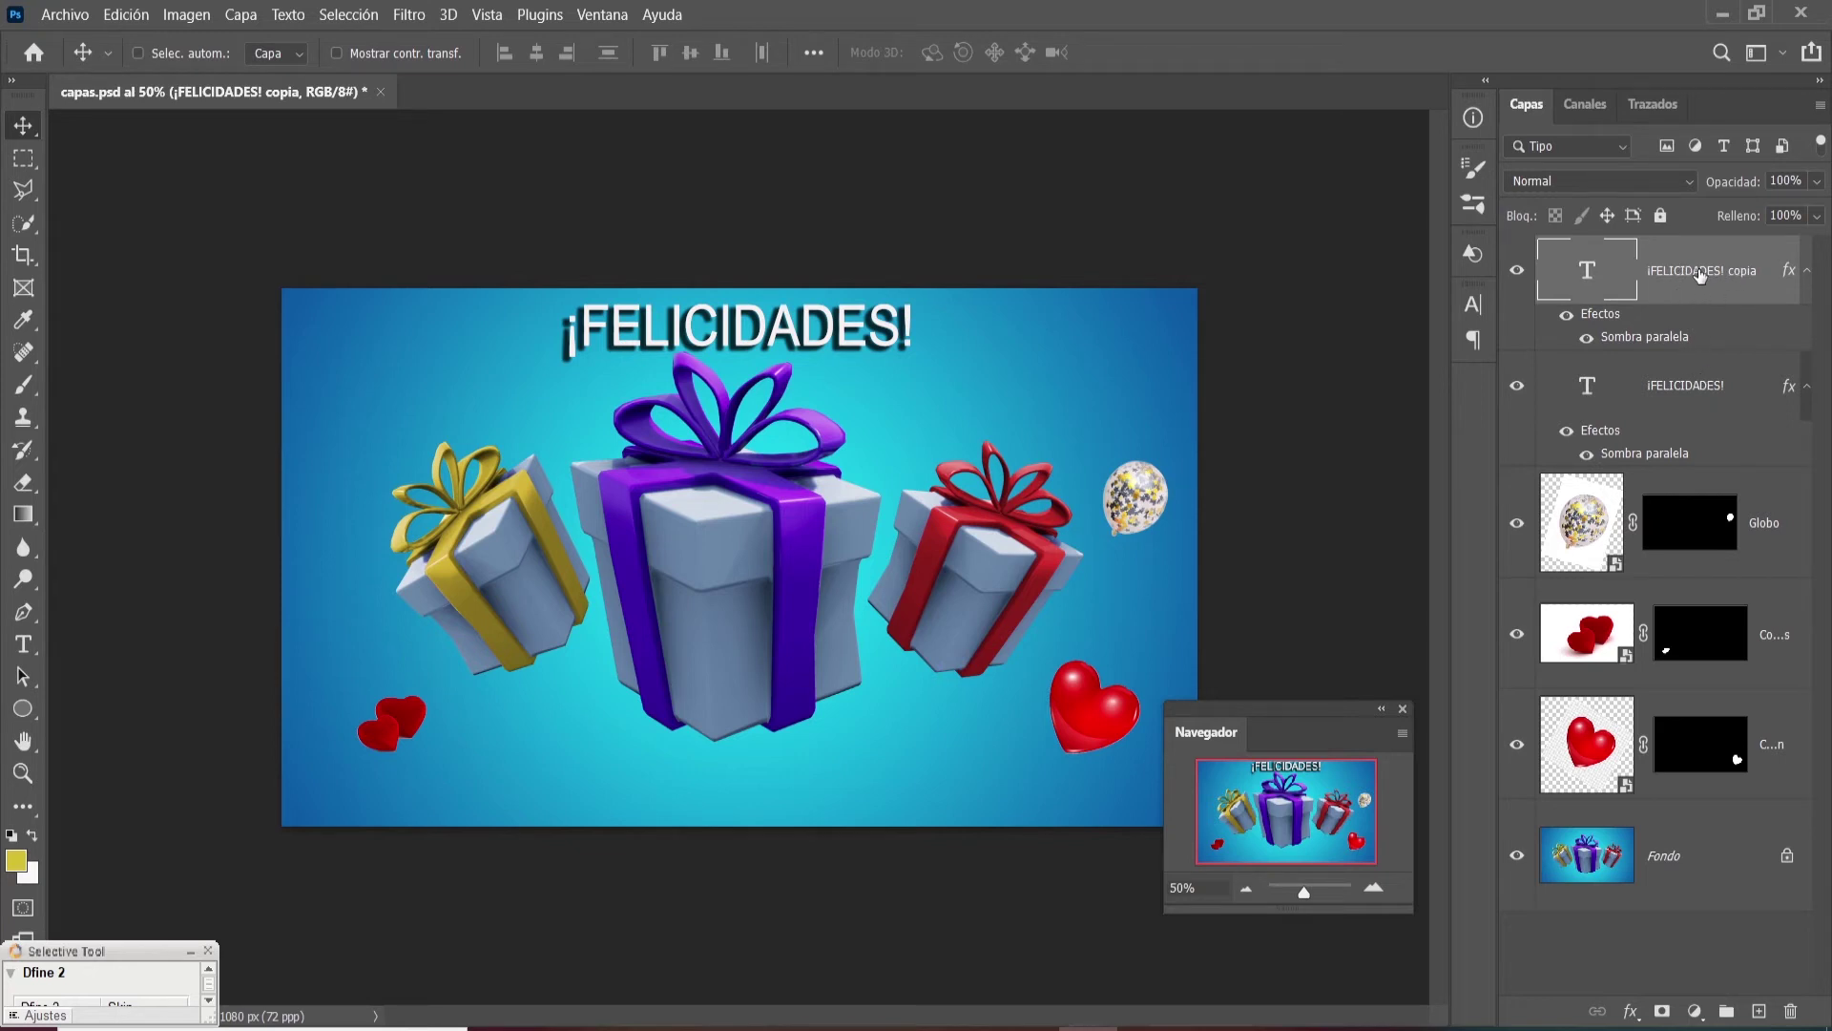
pyautogui.hotkey('ctrl', 'z')
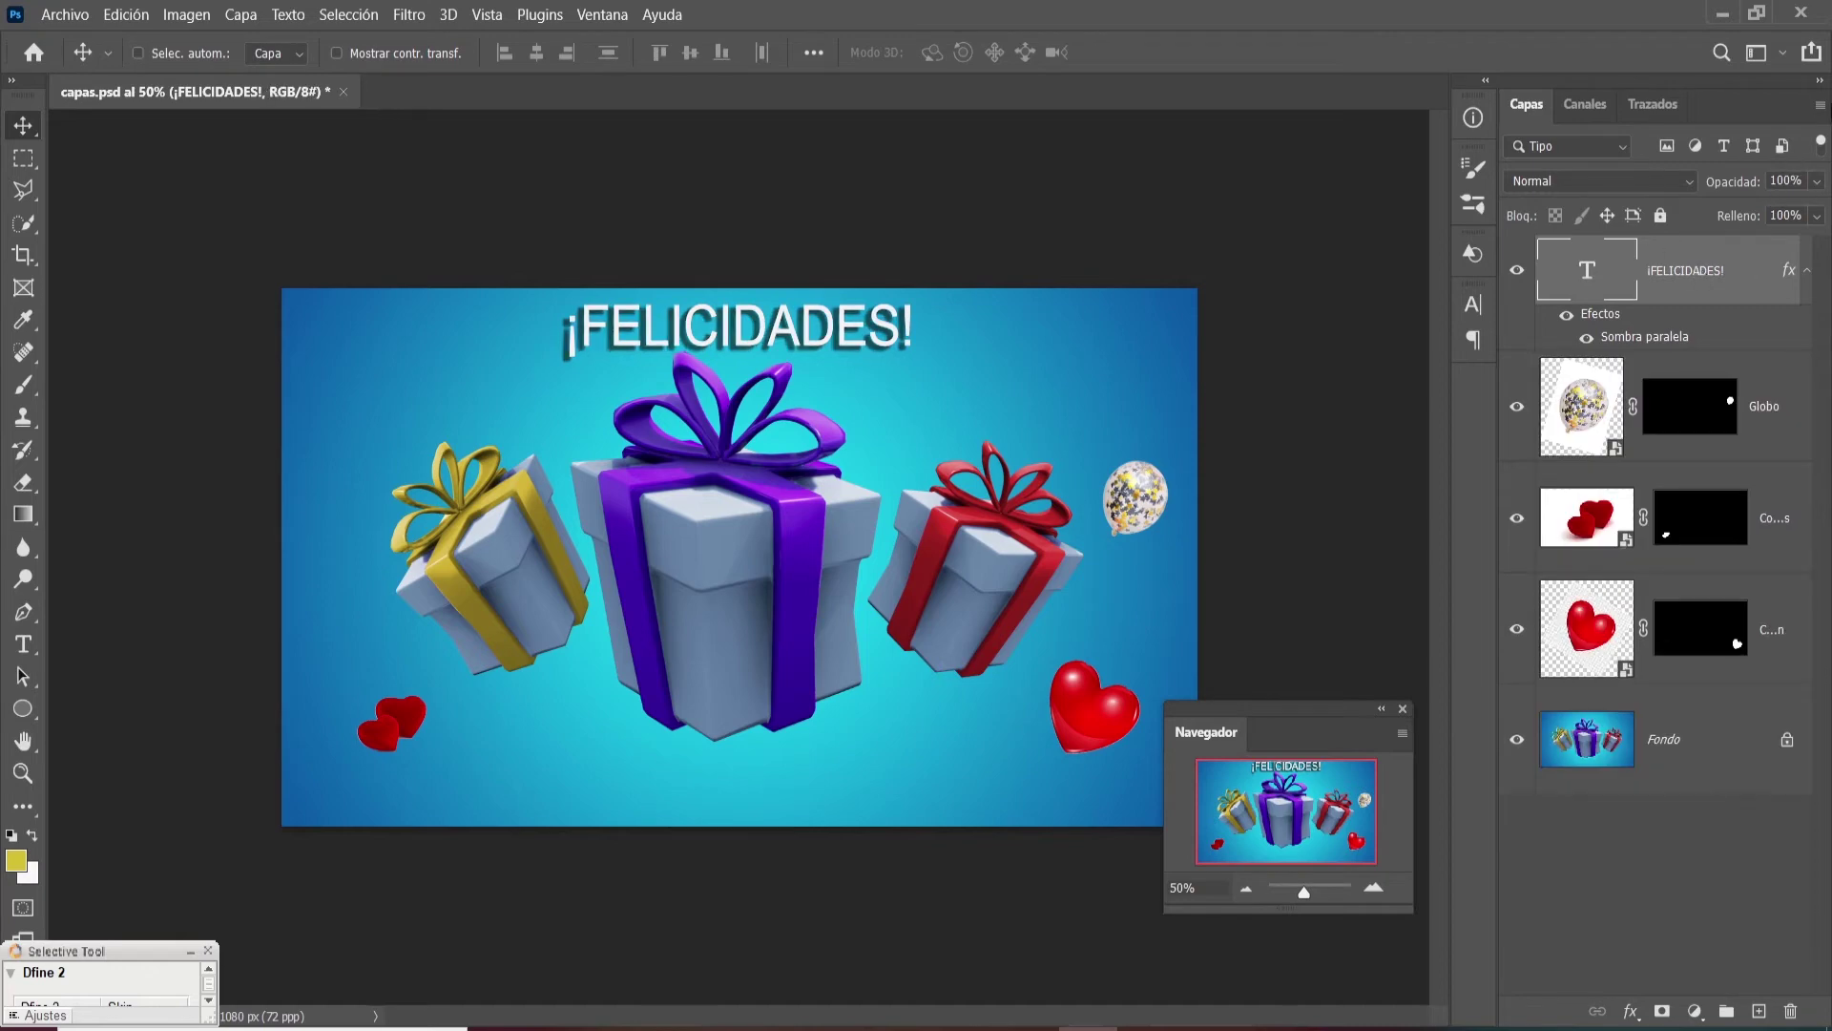
# - Turn off adding "copia" to copied layers and groups, and test it by duplicating the ¡FELICIDADES! layer and undoing the copy
pyautogui.click(1821, 105)
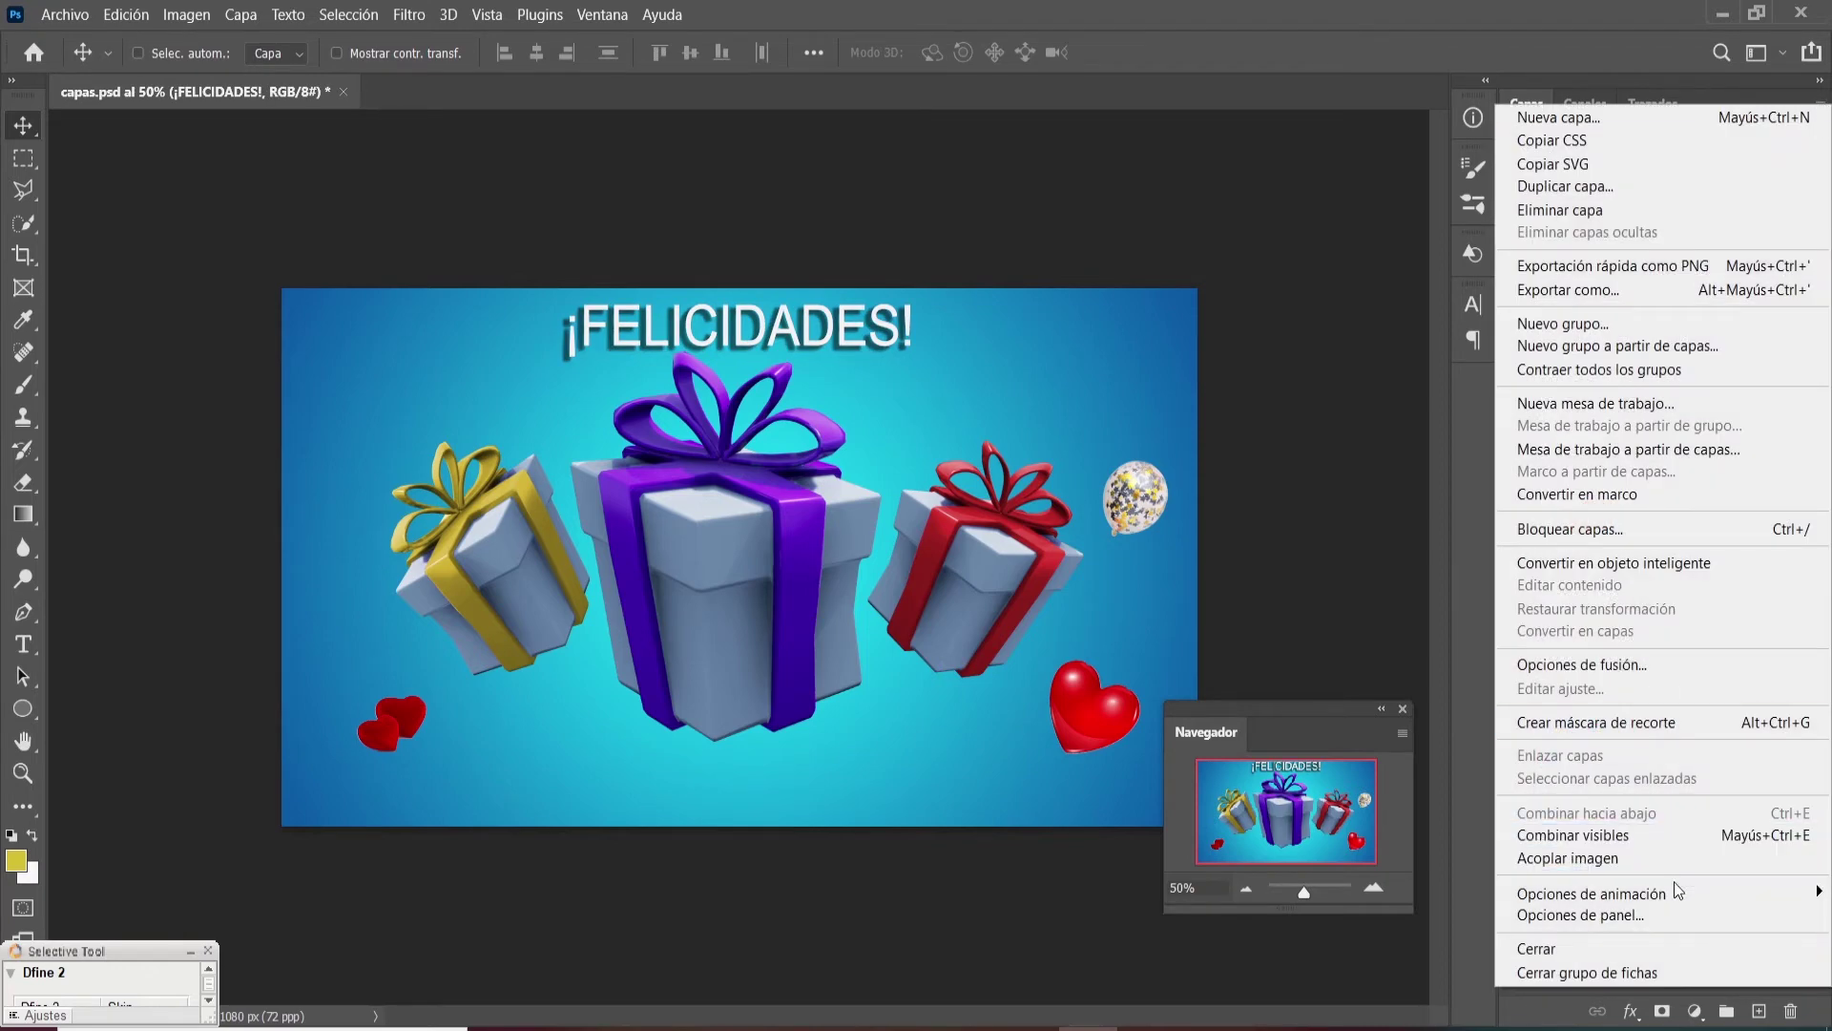
pyautogui.click(1657, 914)
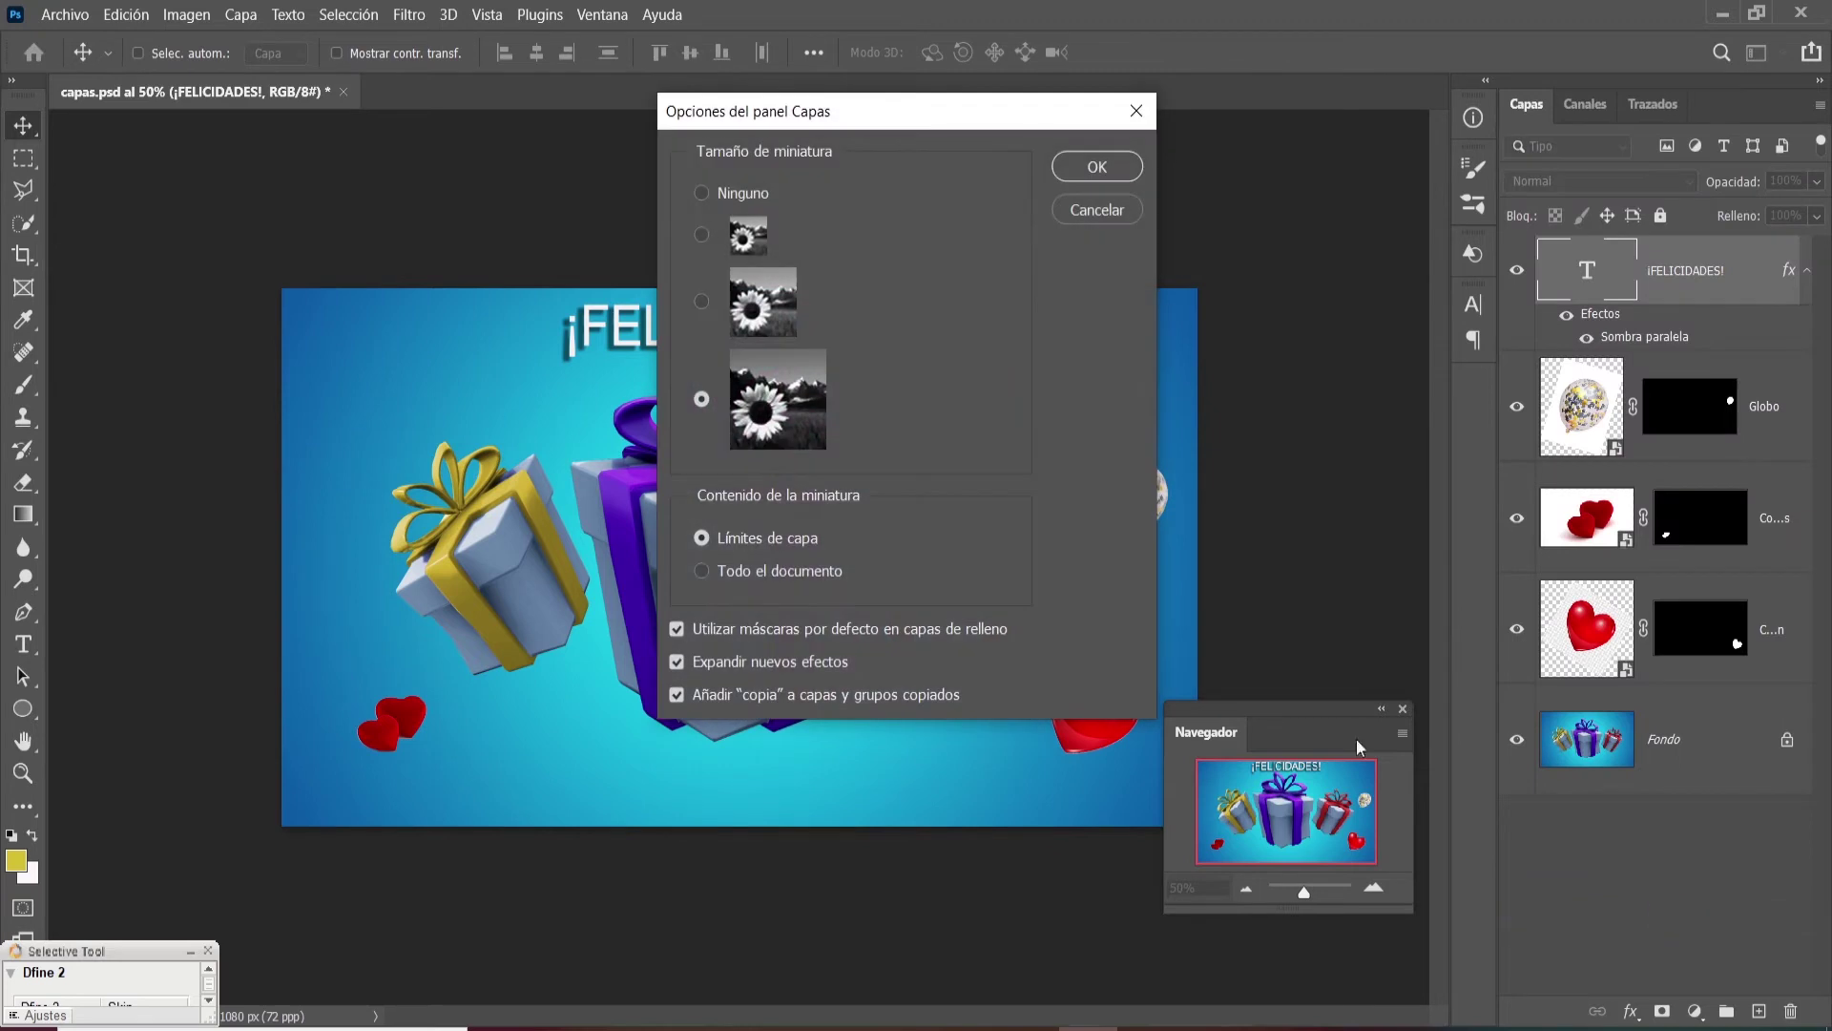
pyautogui.click(677, 696)
pyautogui.click(1100, 169)
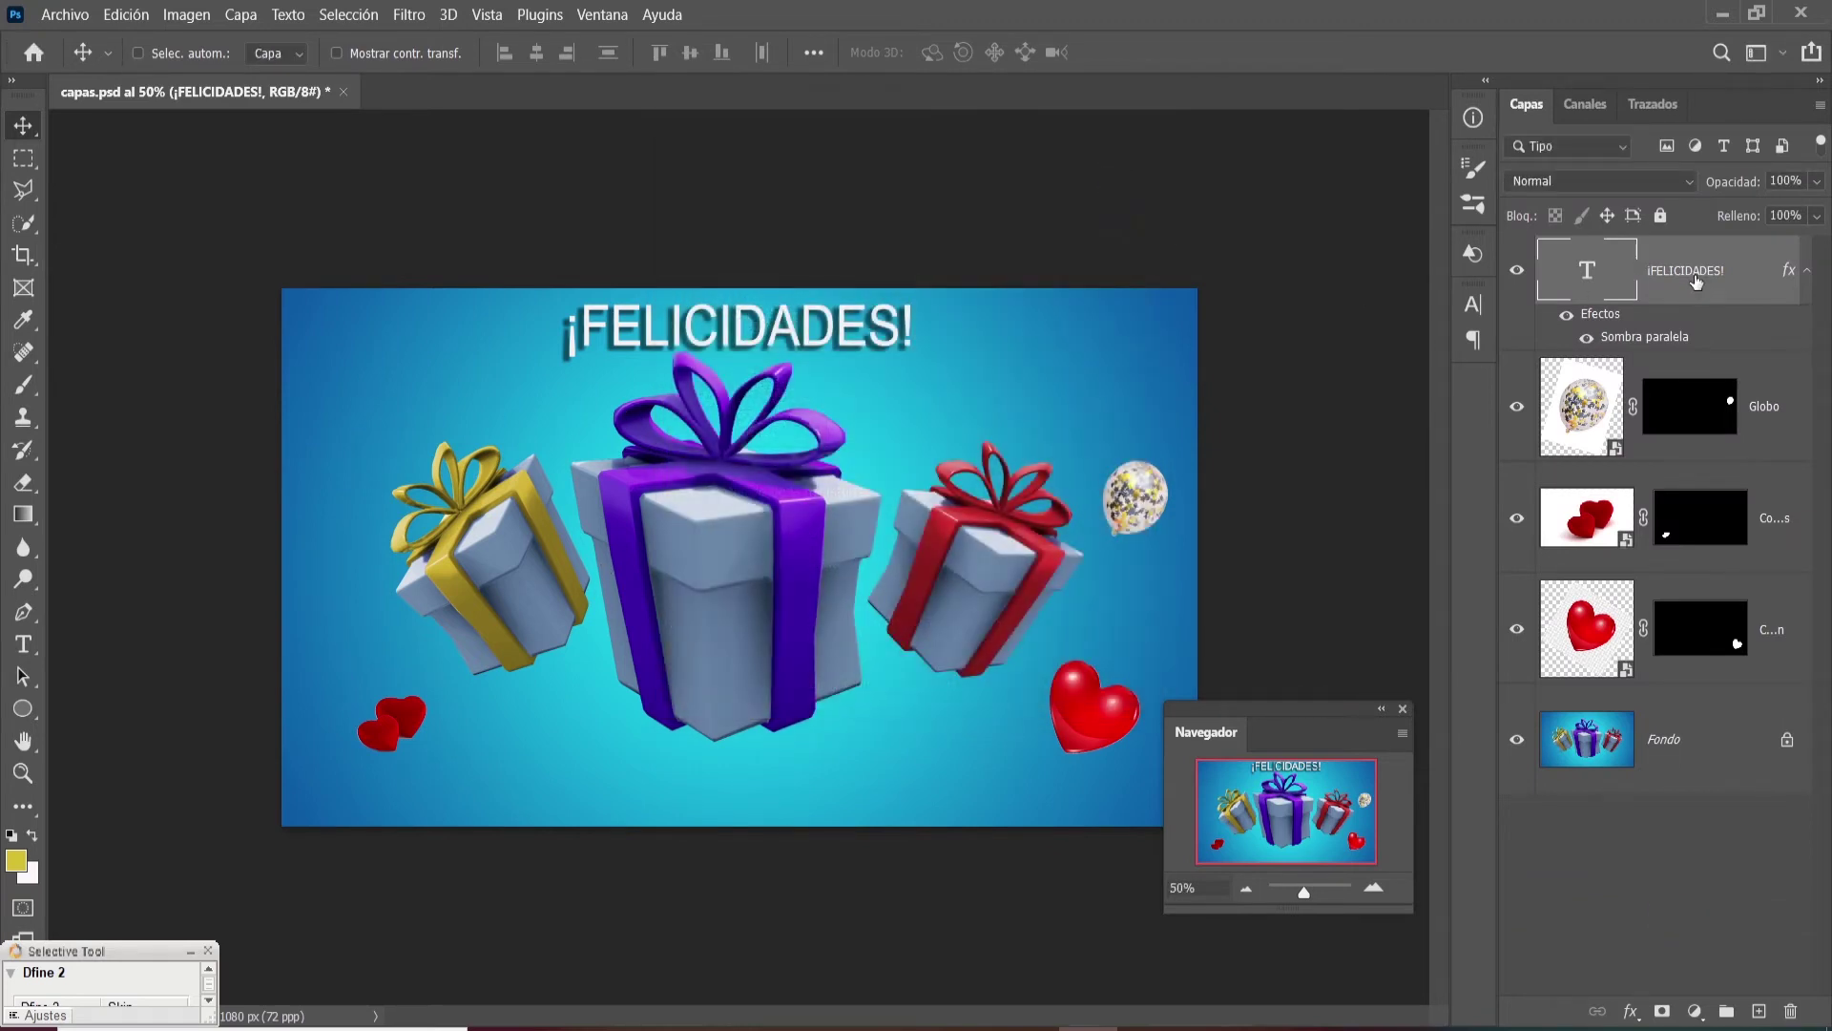
pyautogui.hotkey('ctrl', 'j')
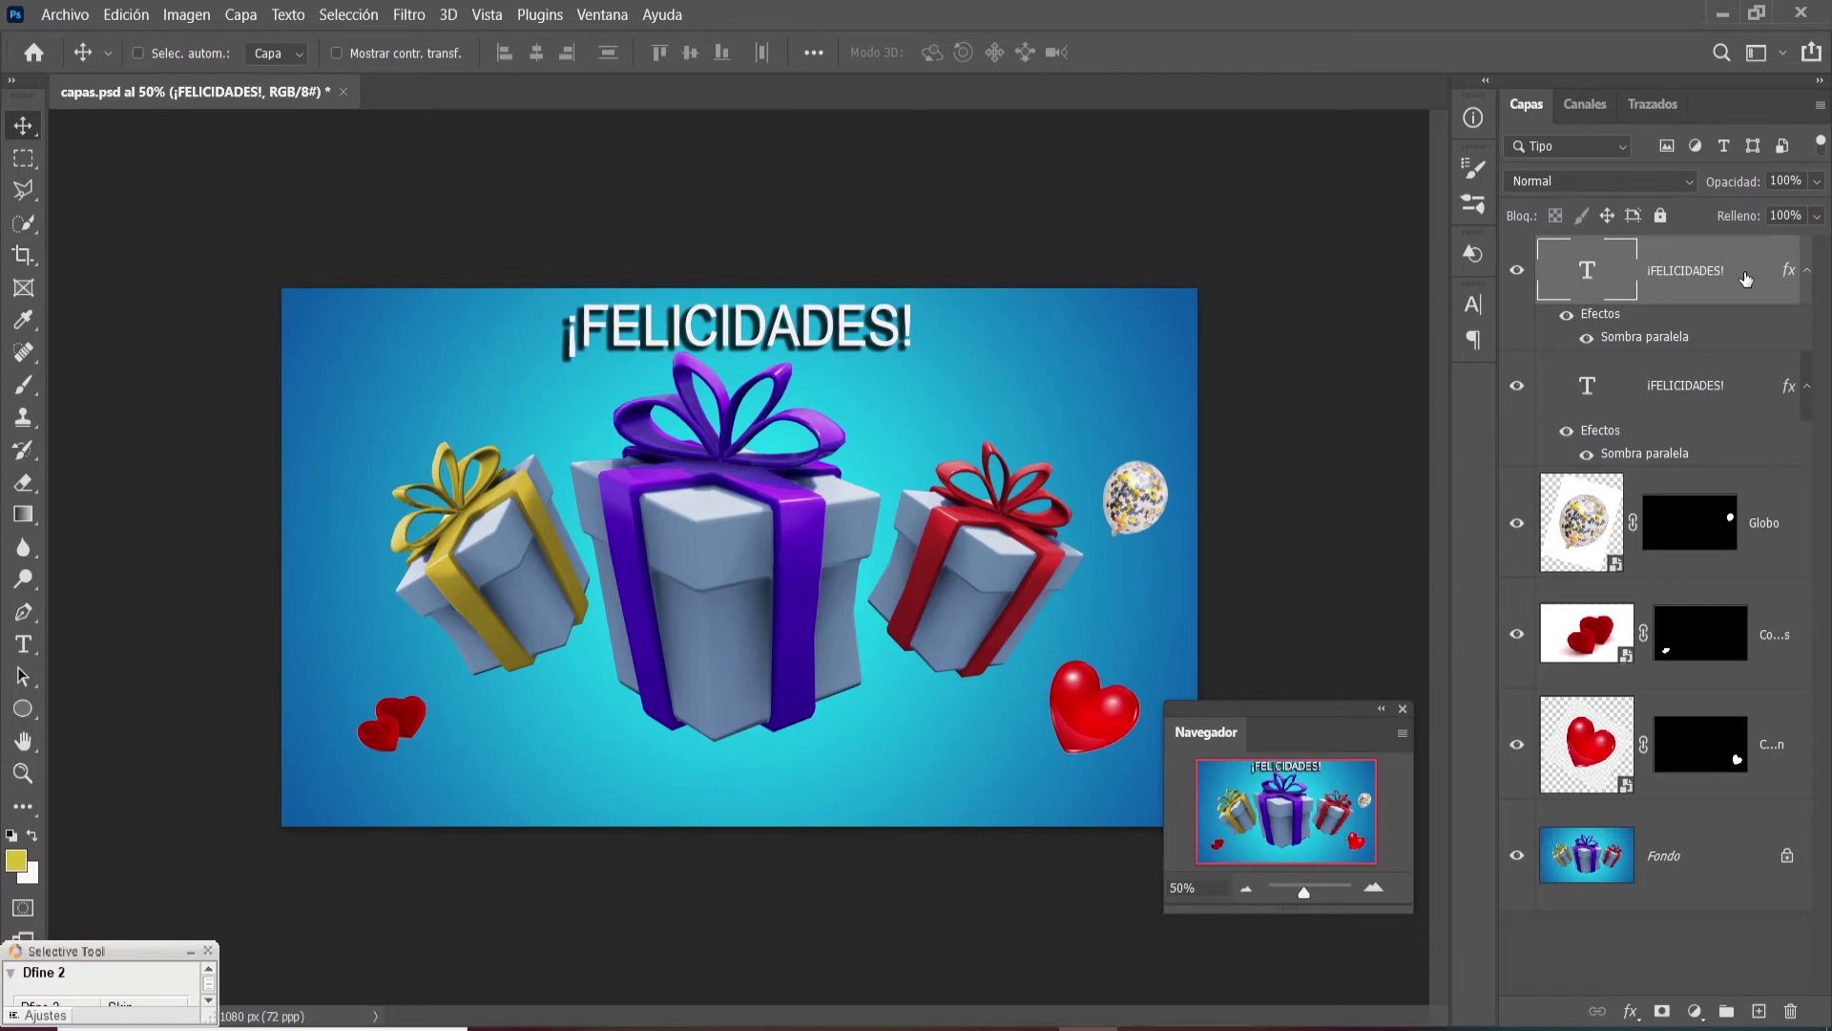
pyautogui.hotkey('ctrl', 'z')
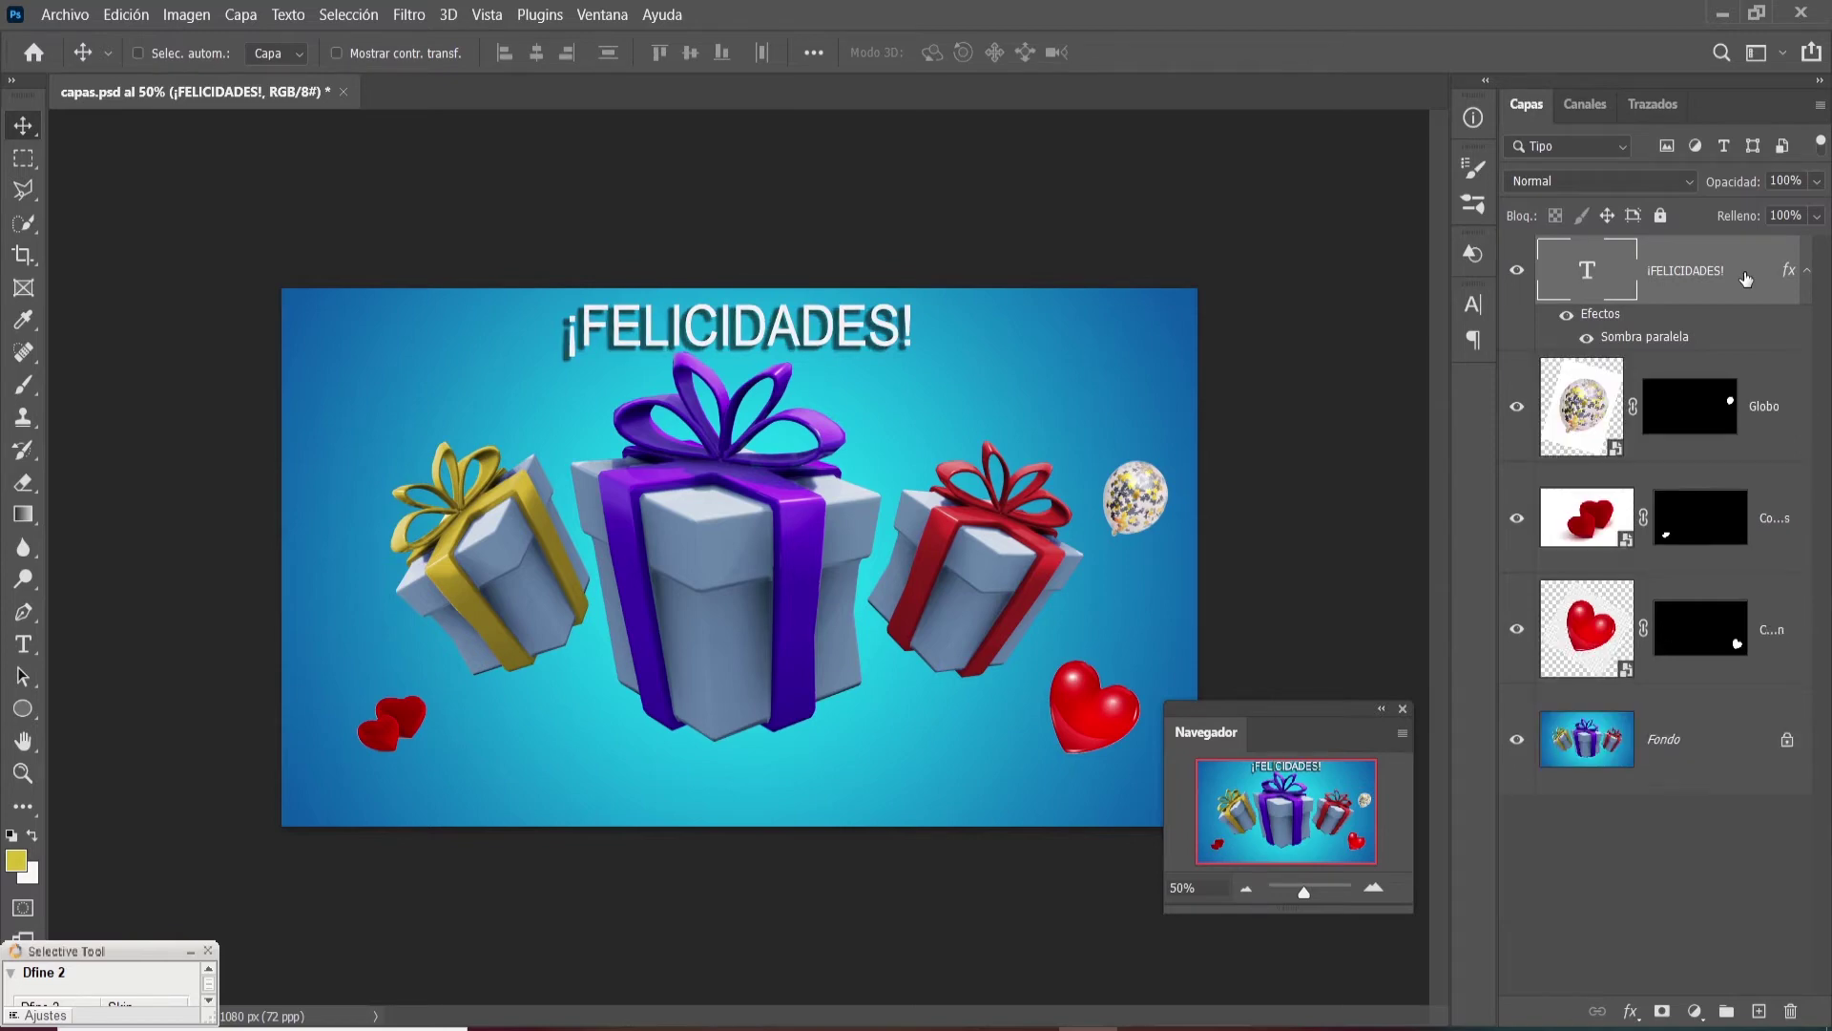
# - Try to re-enable adding "copia" to copied layers and groups, and cancel the layer options
pyautogui.click(1820, 105)
pyautogui.click(1668, 920)
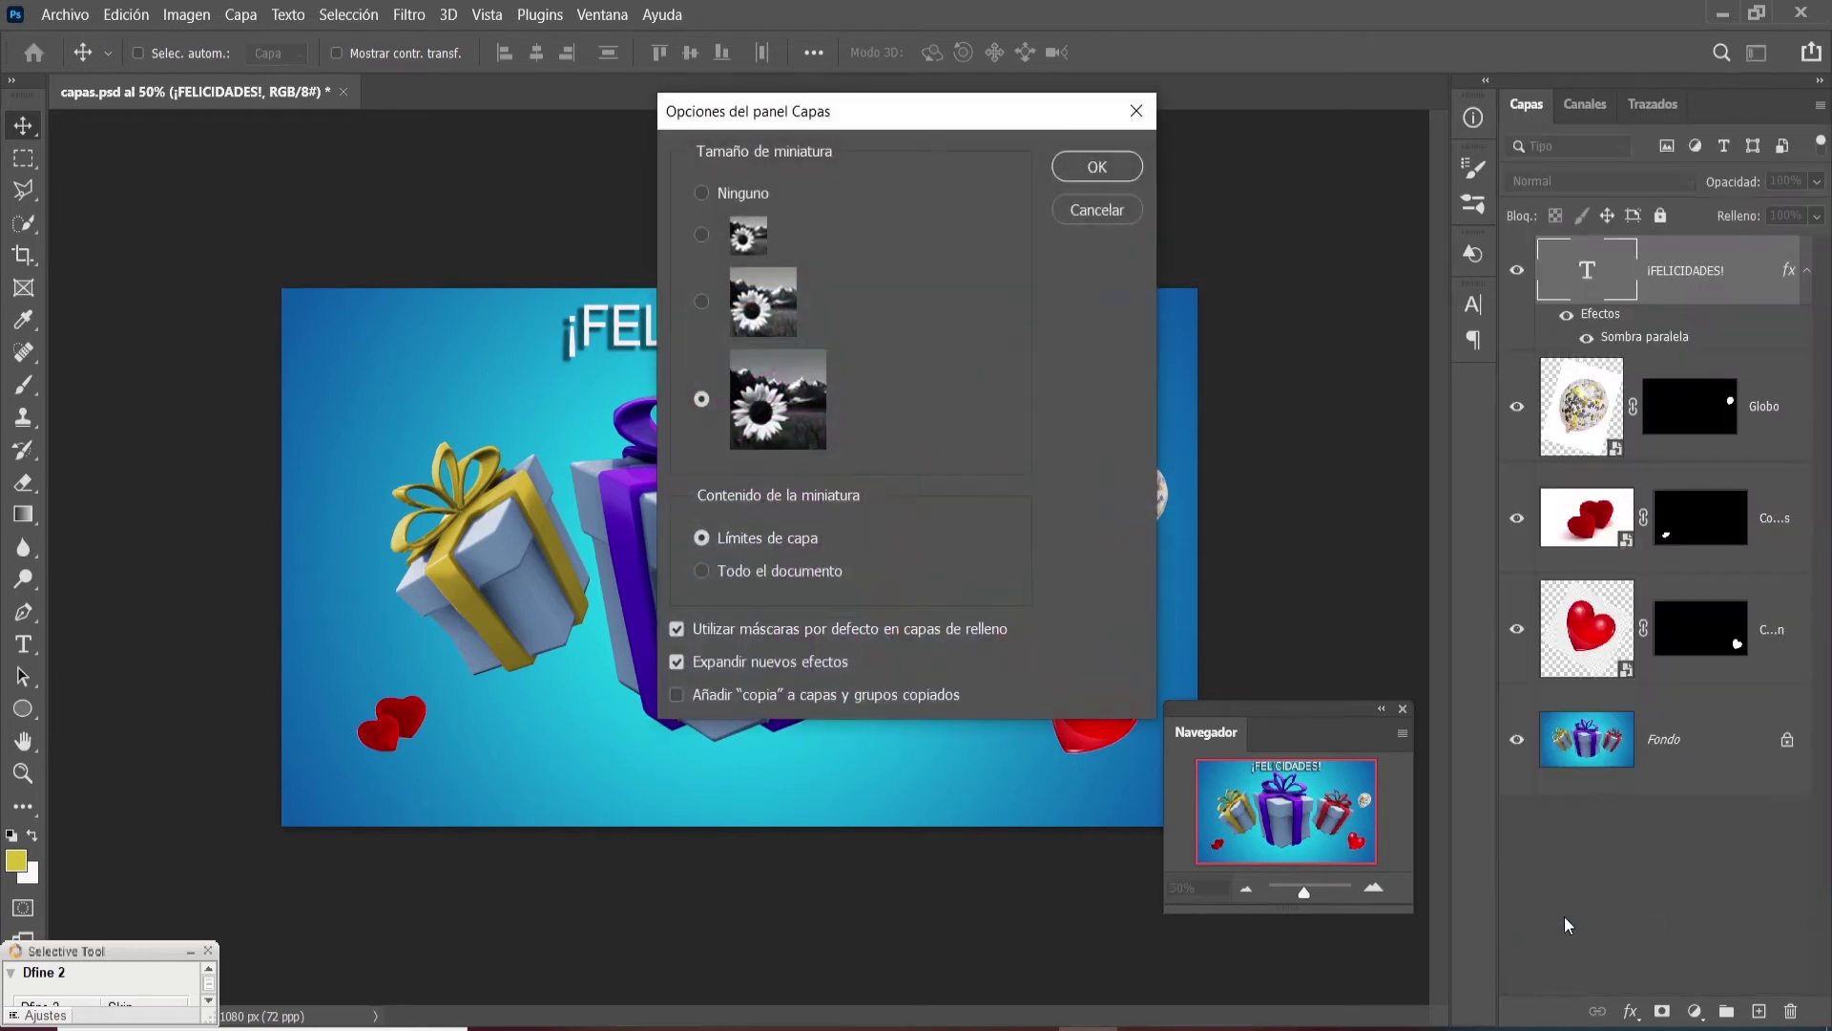
pyautogui.click(676, 695)
pyautogui.click(1092, 208)
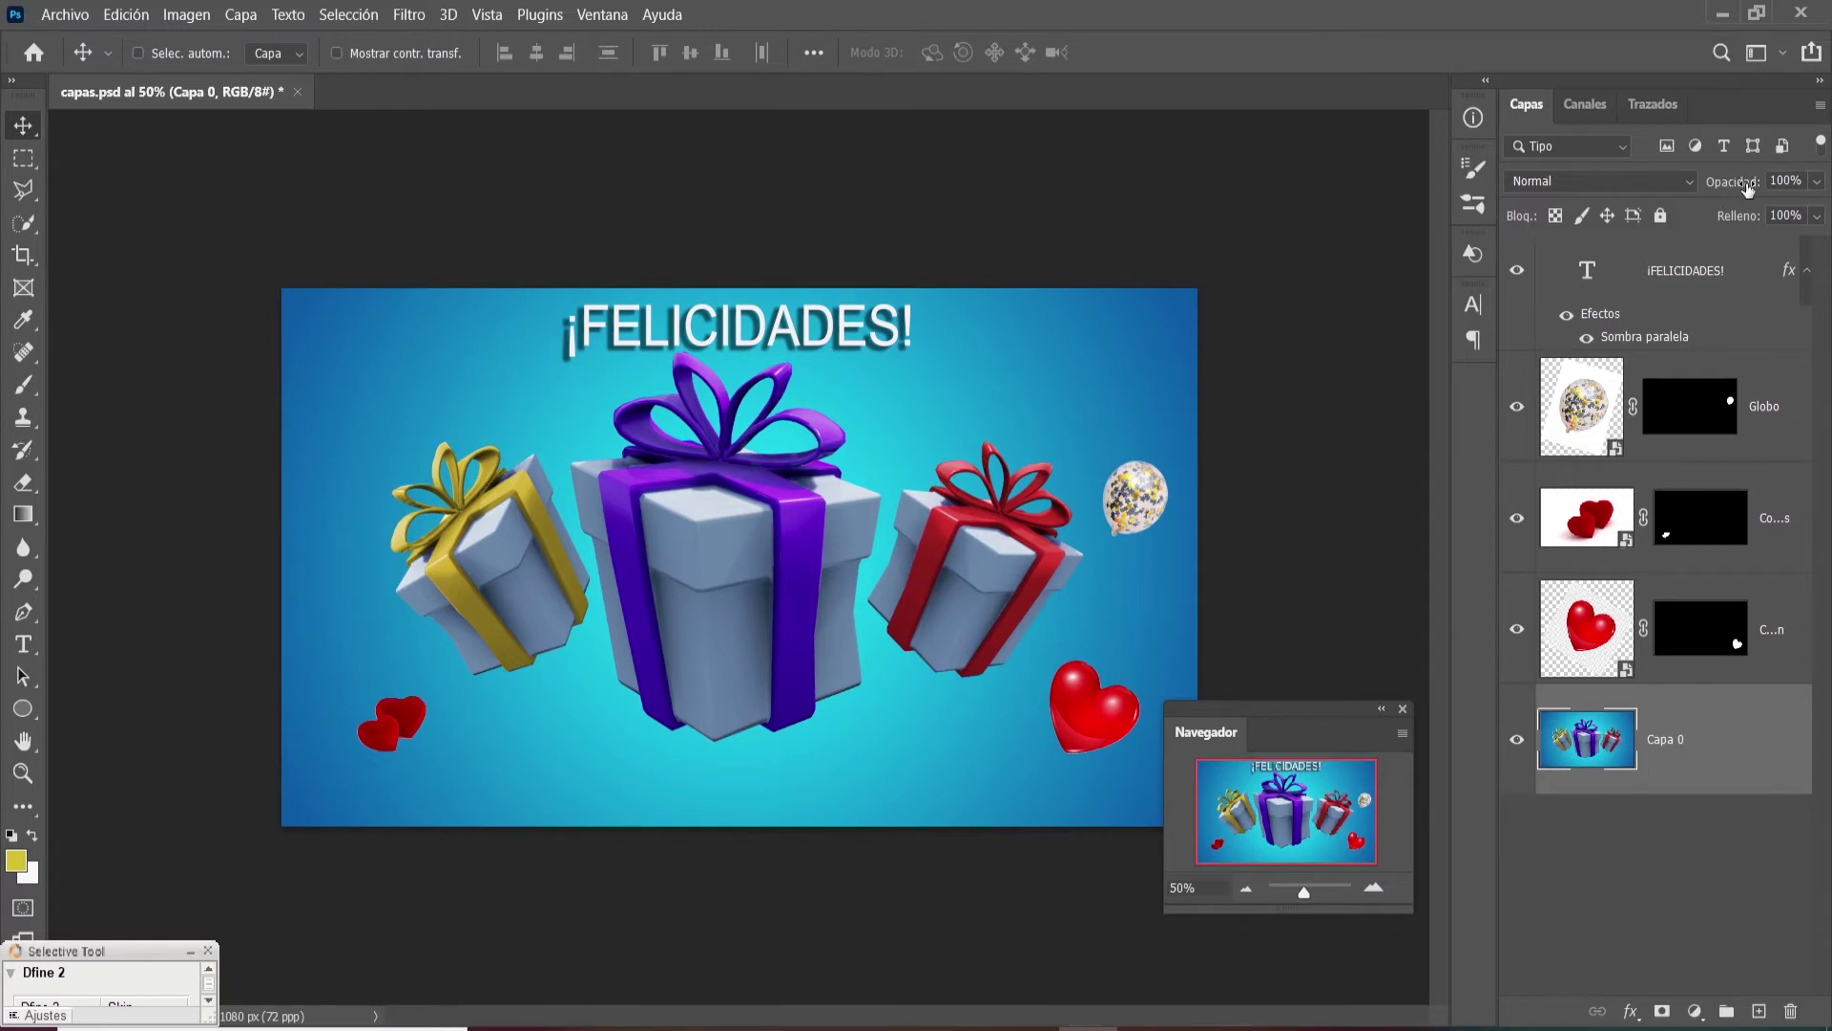
# - Lower the opacity of Capa 0 to about 36% and restore it to 100%
pyautogui.moveTo(1730, 191); pyautogui.dragTo(1780, 185)
pyautogui.moveTo(1742, 188)
pyautogui.mouseDown()
pyautogui.moveTo(1719, 195)
pyautogui.moveTo(1772, 191)
pyautogui.moveTo(1691, 197)
pyautogui.moveTo(1742, 192)
pyautogui.mouseUp()
pyautogui.click(1818, 184)
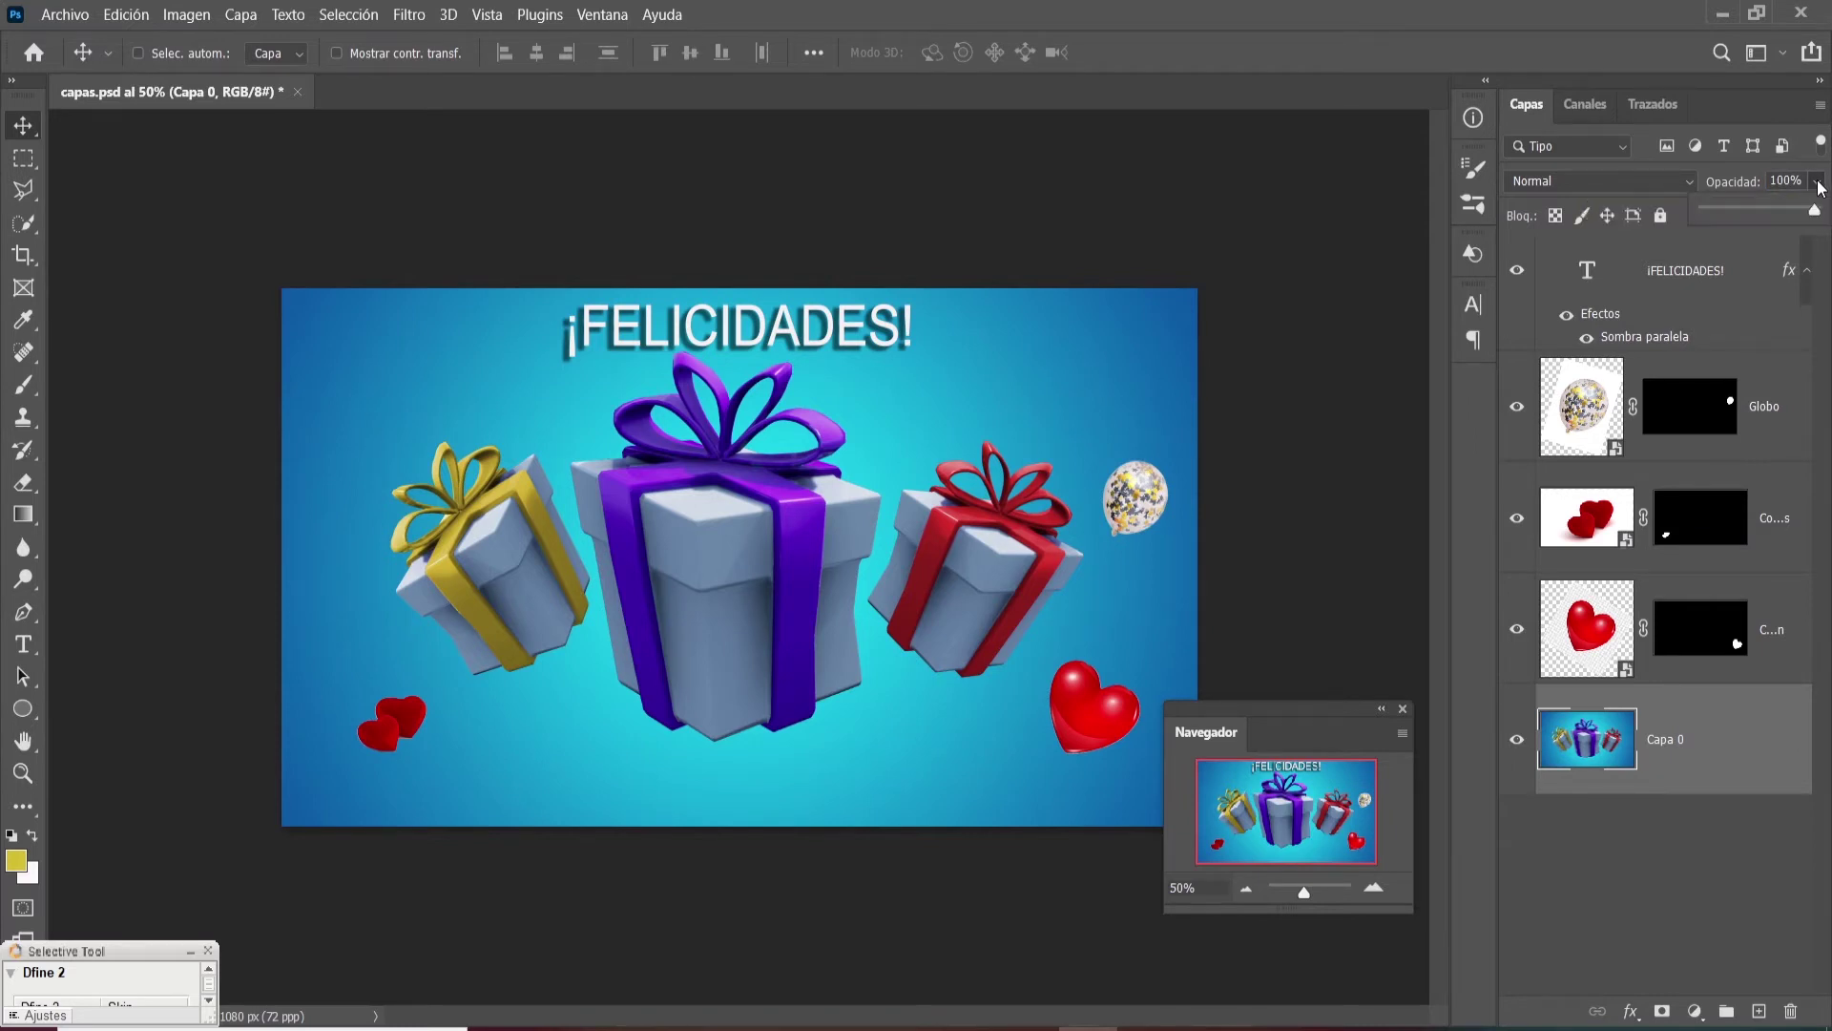
pyautogui.moveTo(1817, 215); pyautogui.dragTo(1773, 216)
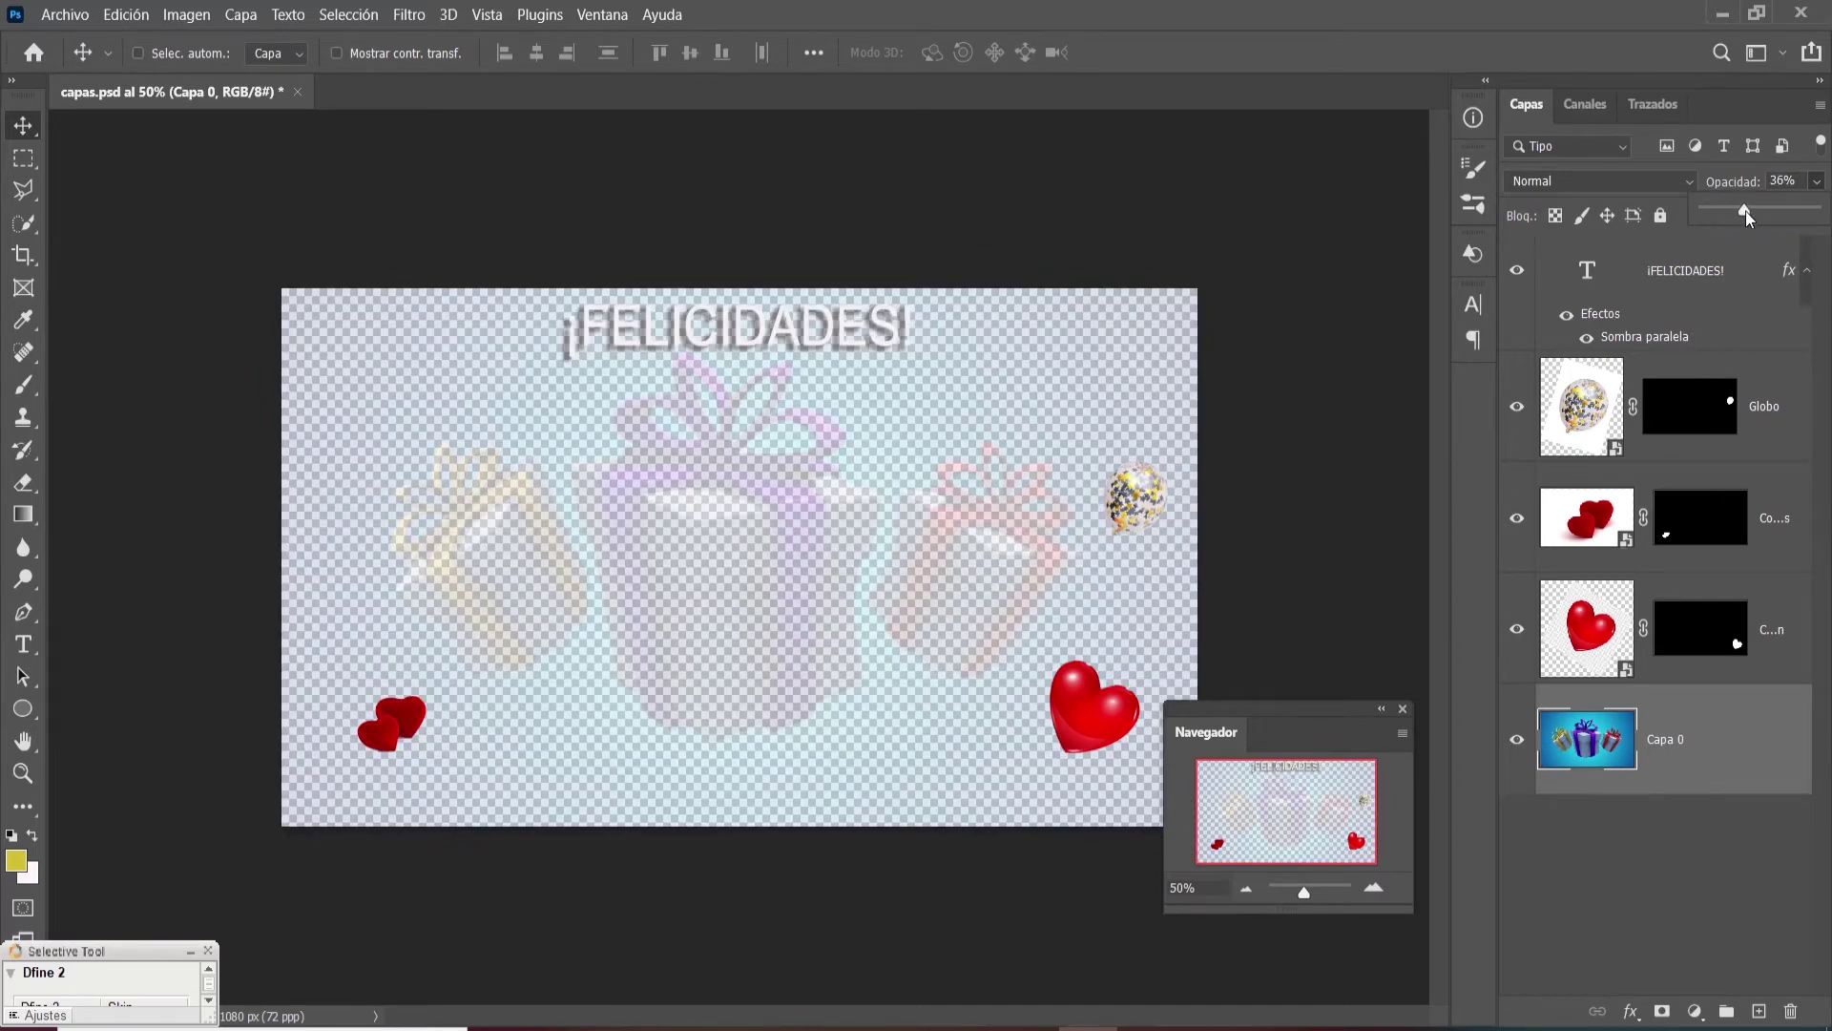
pyautogui.moveTo(1780, 215); pyautogui.dragTo(1821, 212)
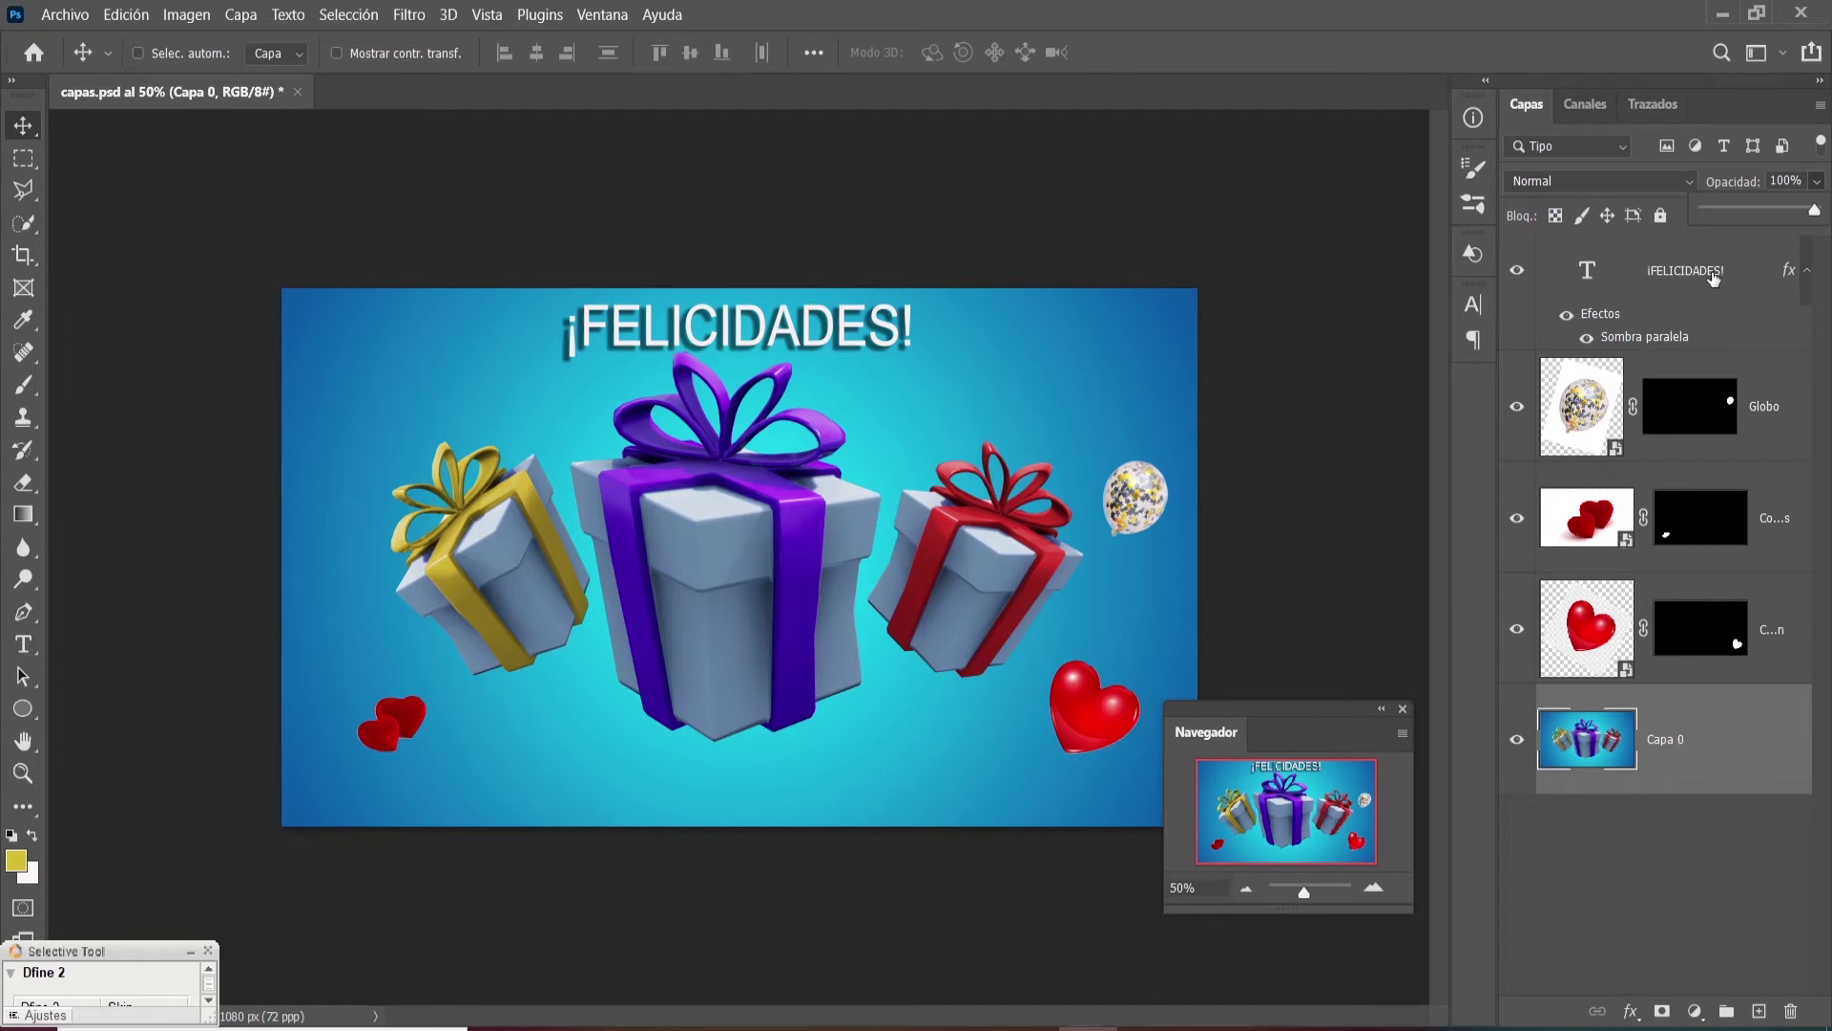
# - Try an opacity of 22% on Capa 0 and cancel the entry
pyautogui.click(1759, 185)
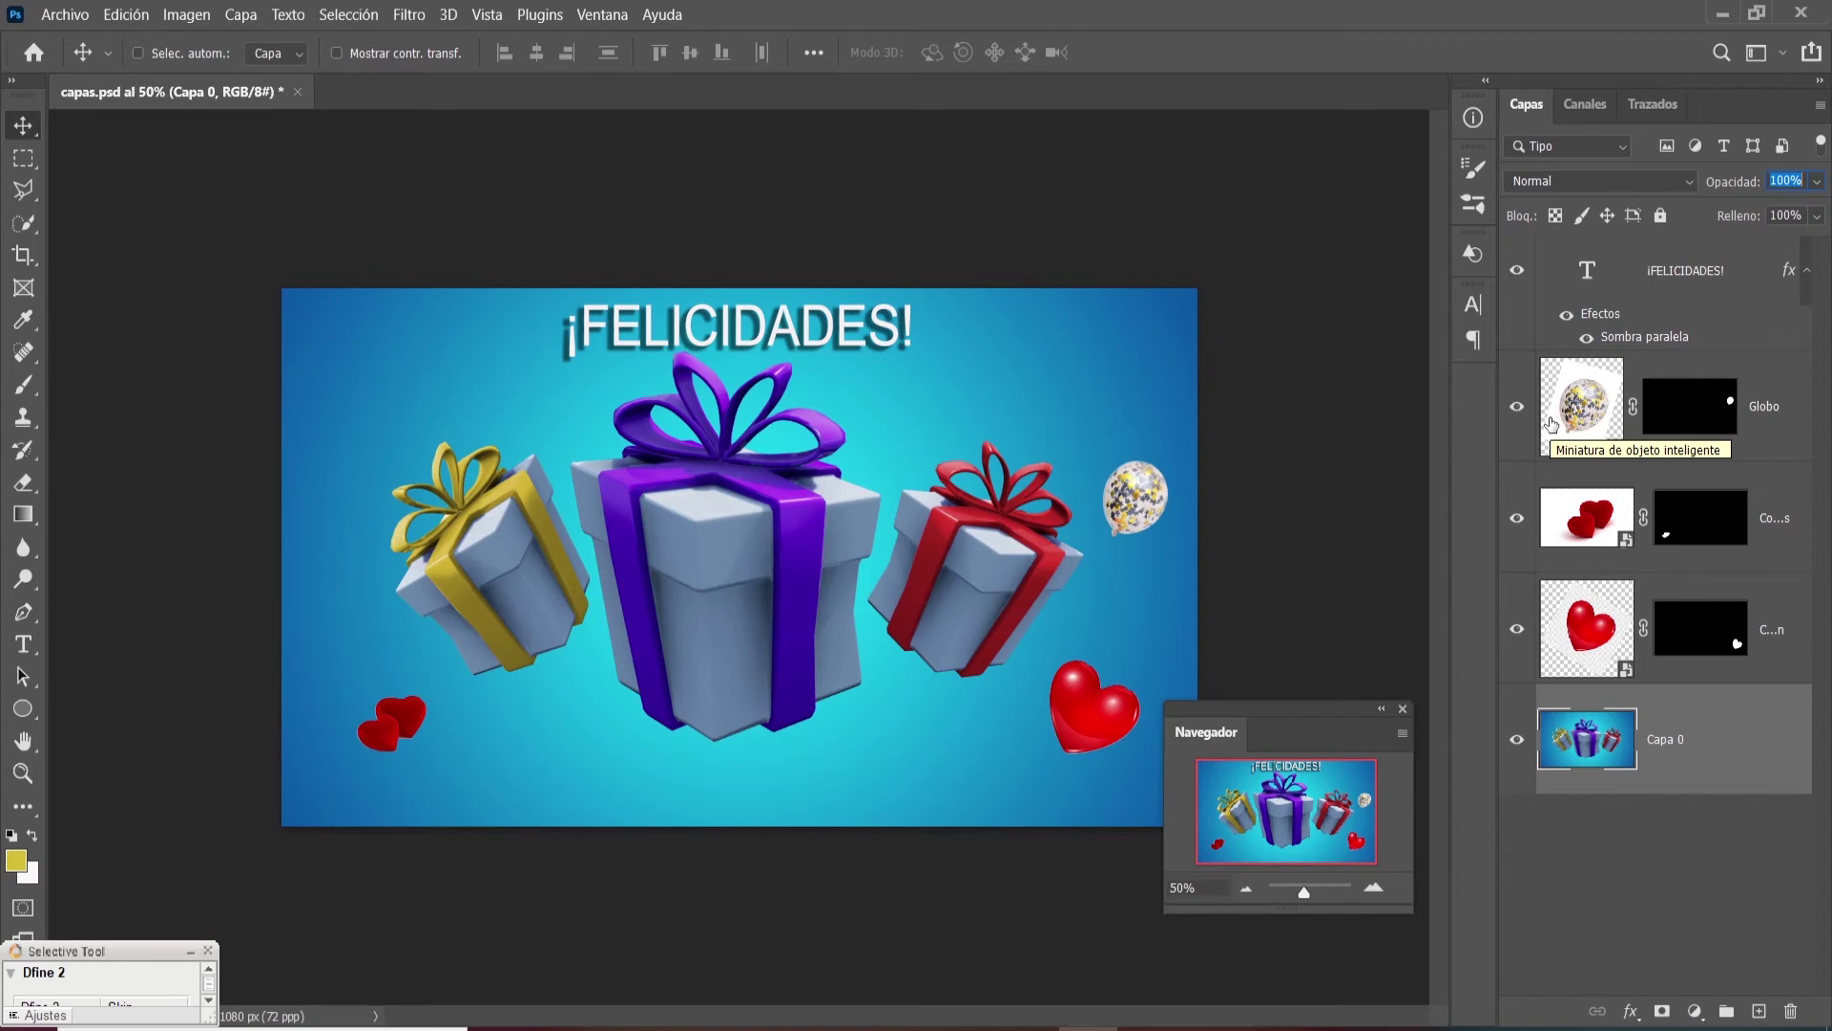
pyautogui.write('22')
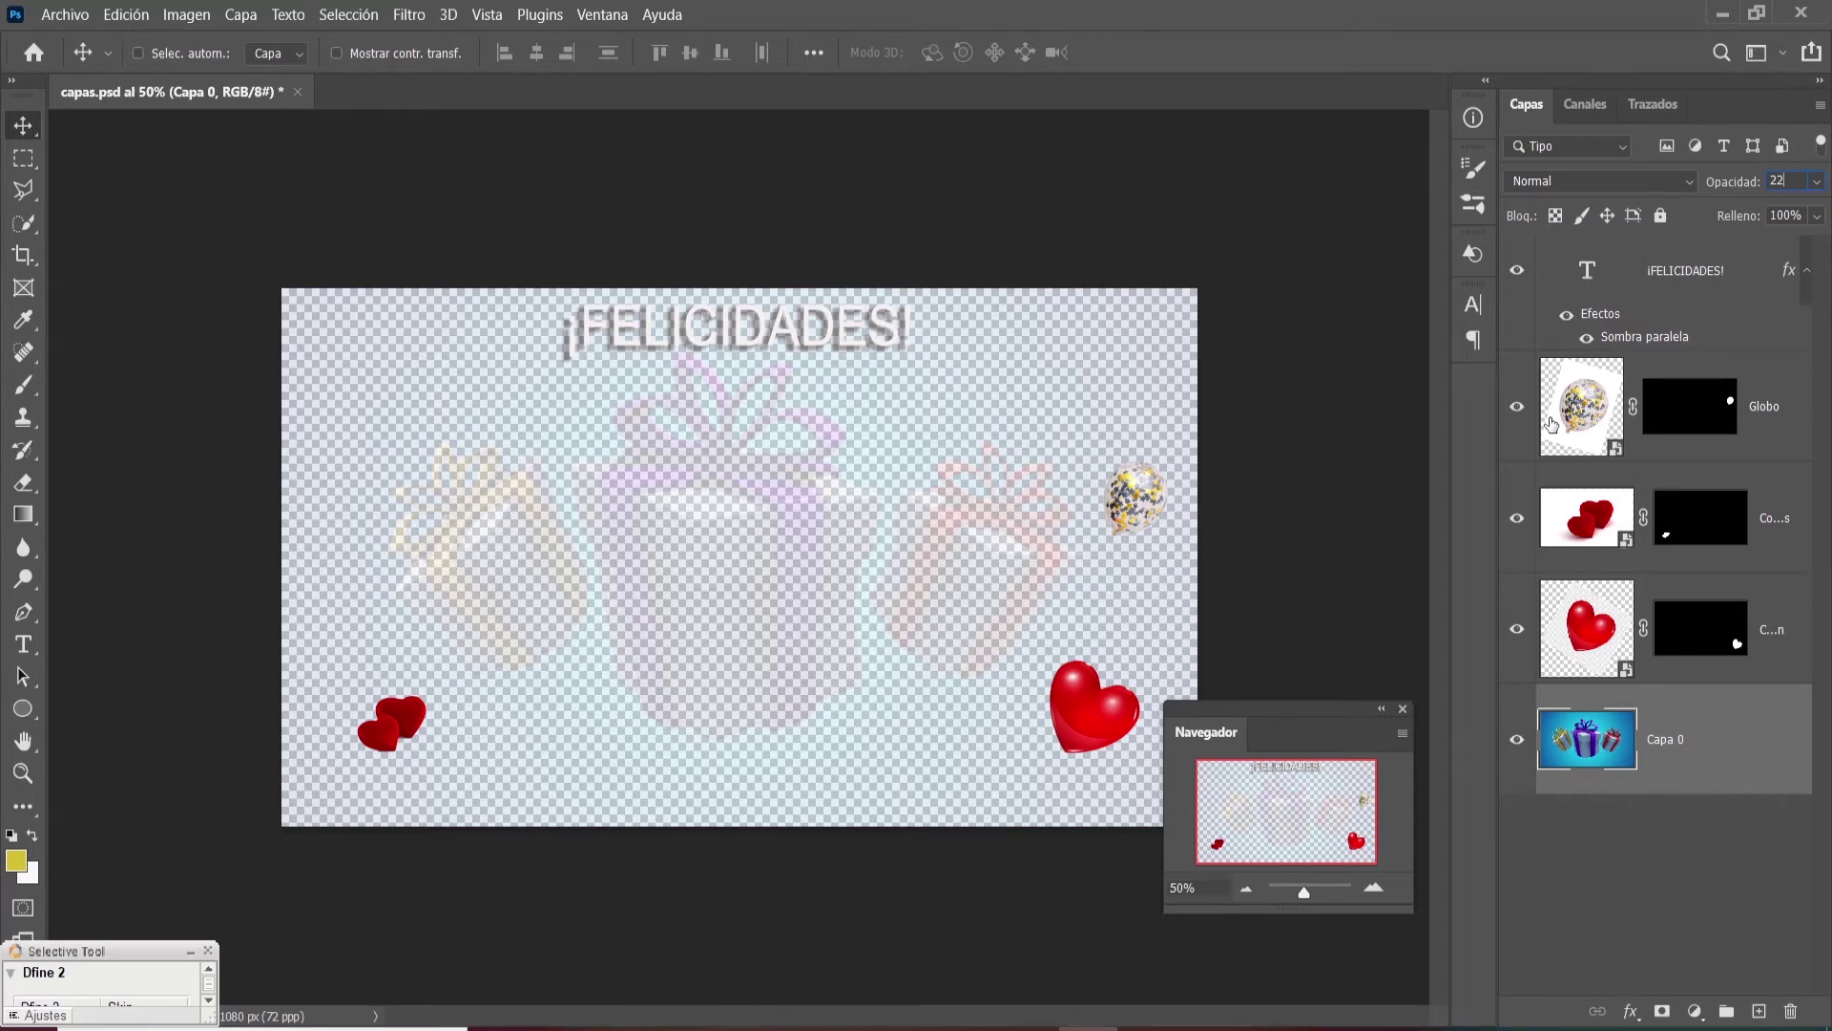
pyautogui.press('Escape')
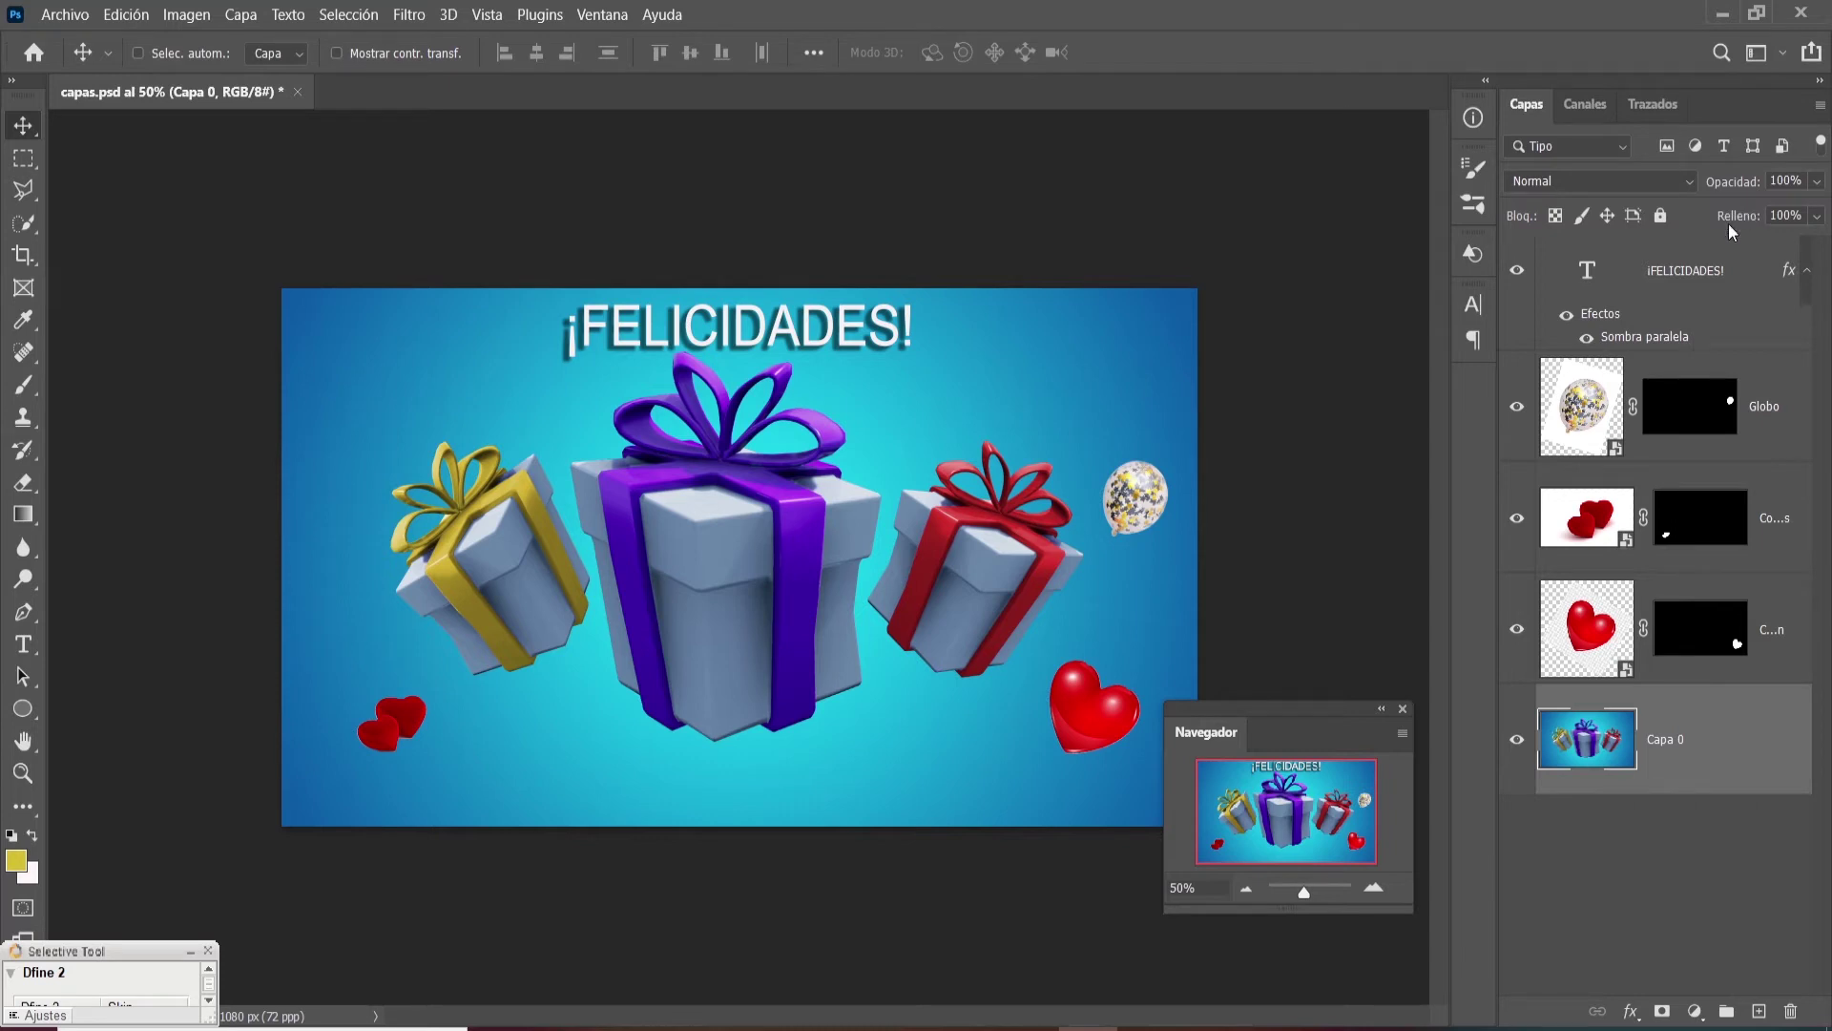
# - Adjust the fill of Capa 0 and leave it at 100%
pyautogui.moveTo(1745, 223); pyautogui.dragTo(1828, 222)
pyautogui.click(1783, 218)
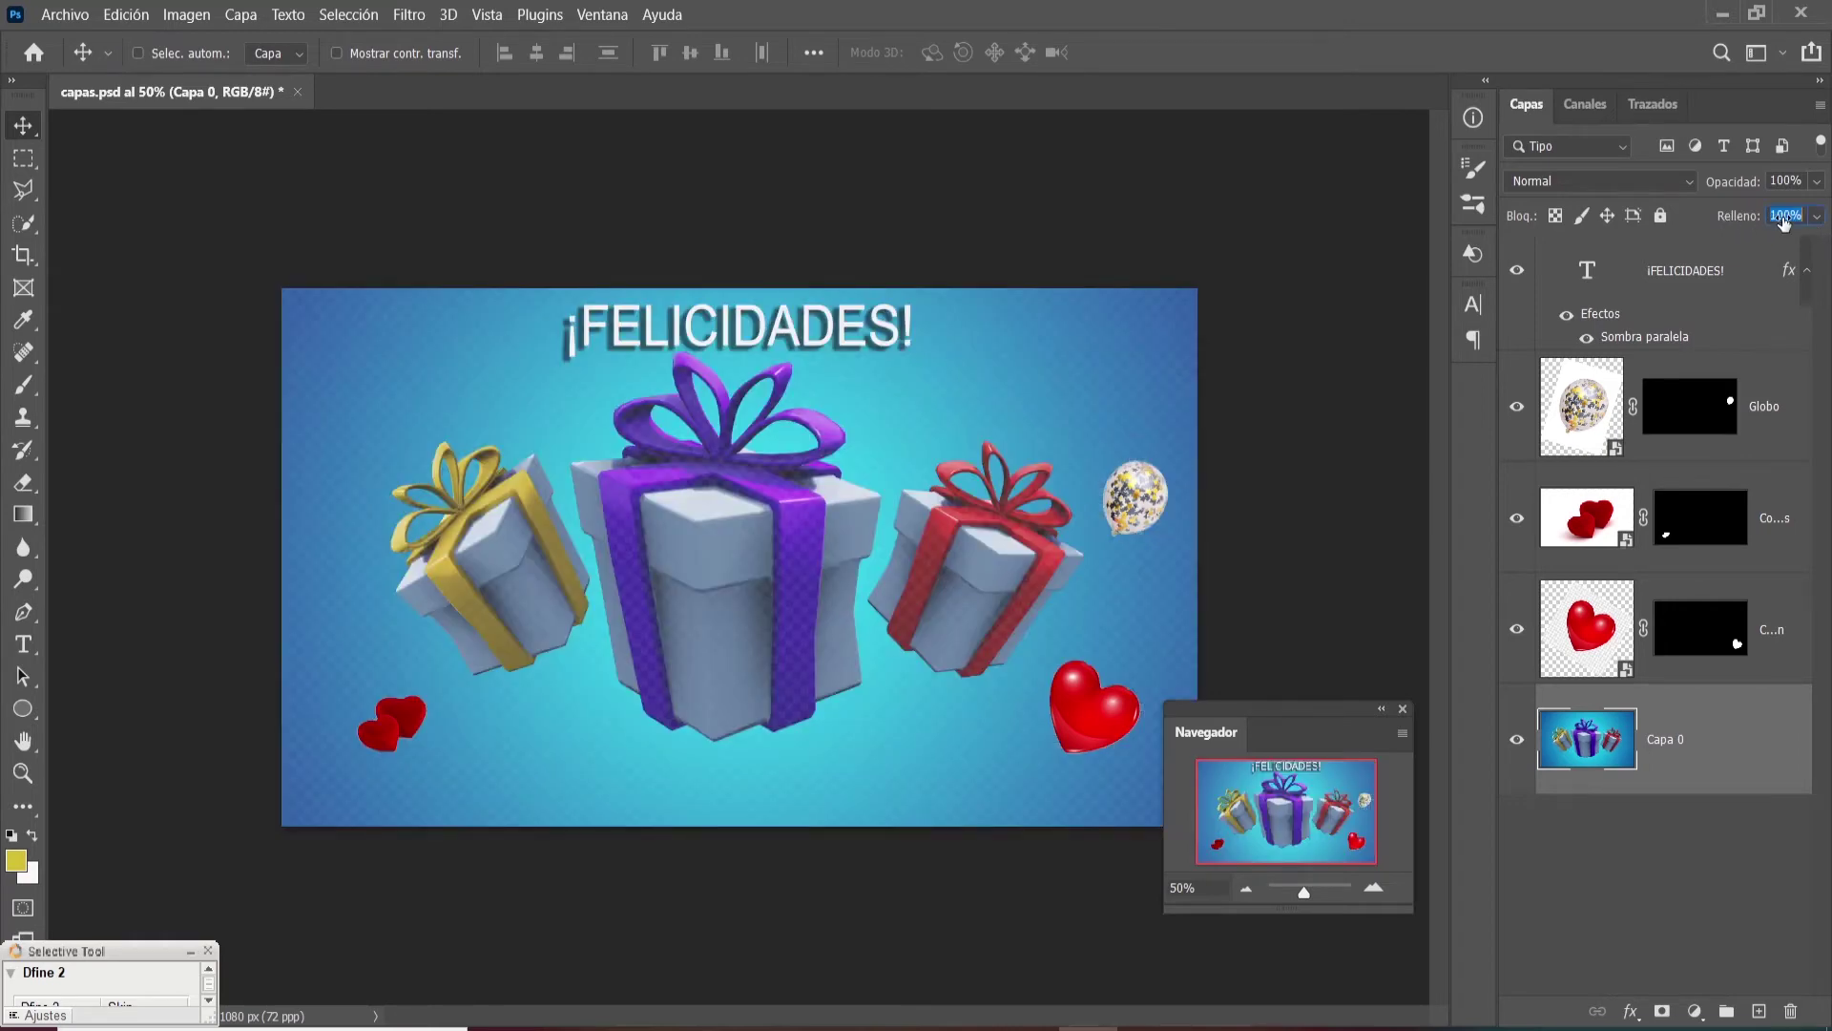
# - Lower the fill of the ¡FELICIDADES! text layer to 0%, and its opacity to 0% as well
pyautogui.click(1690, 274)
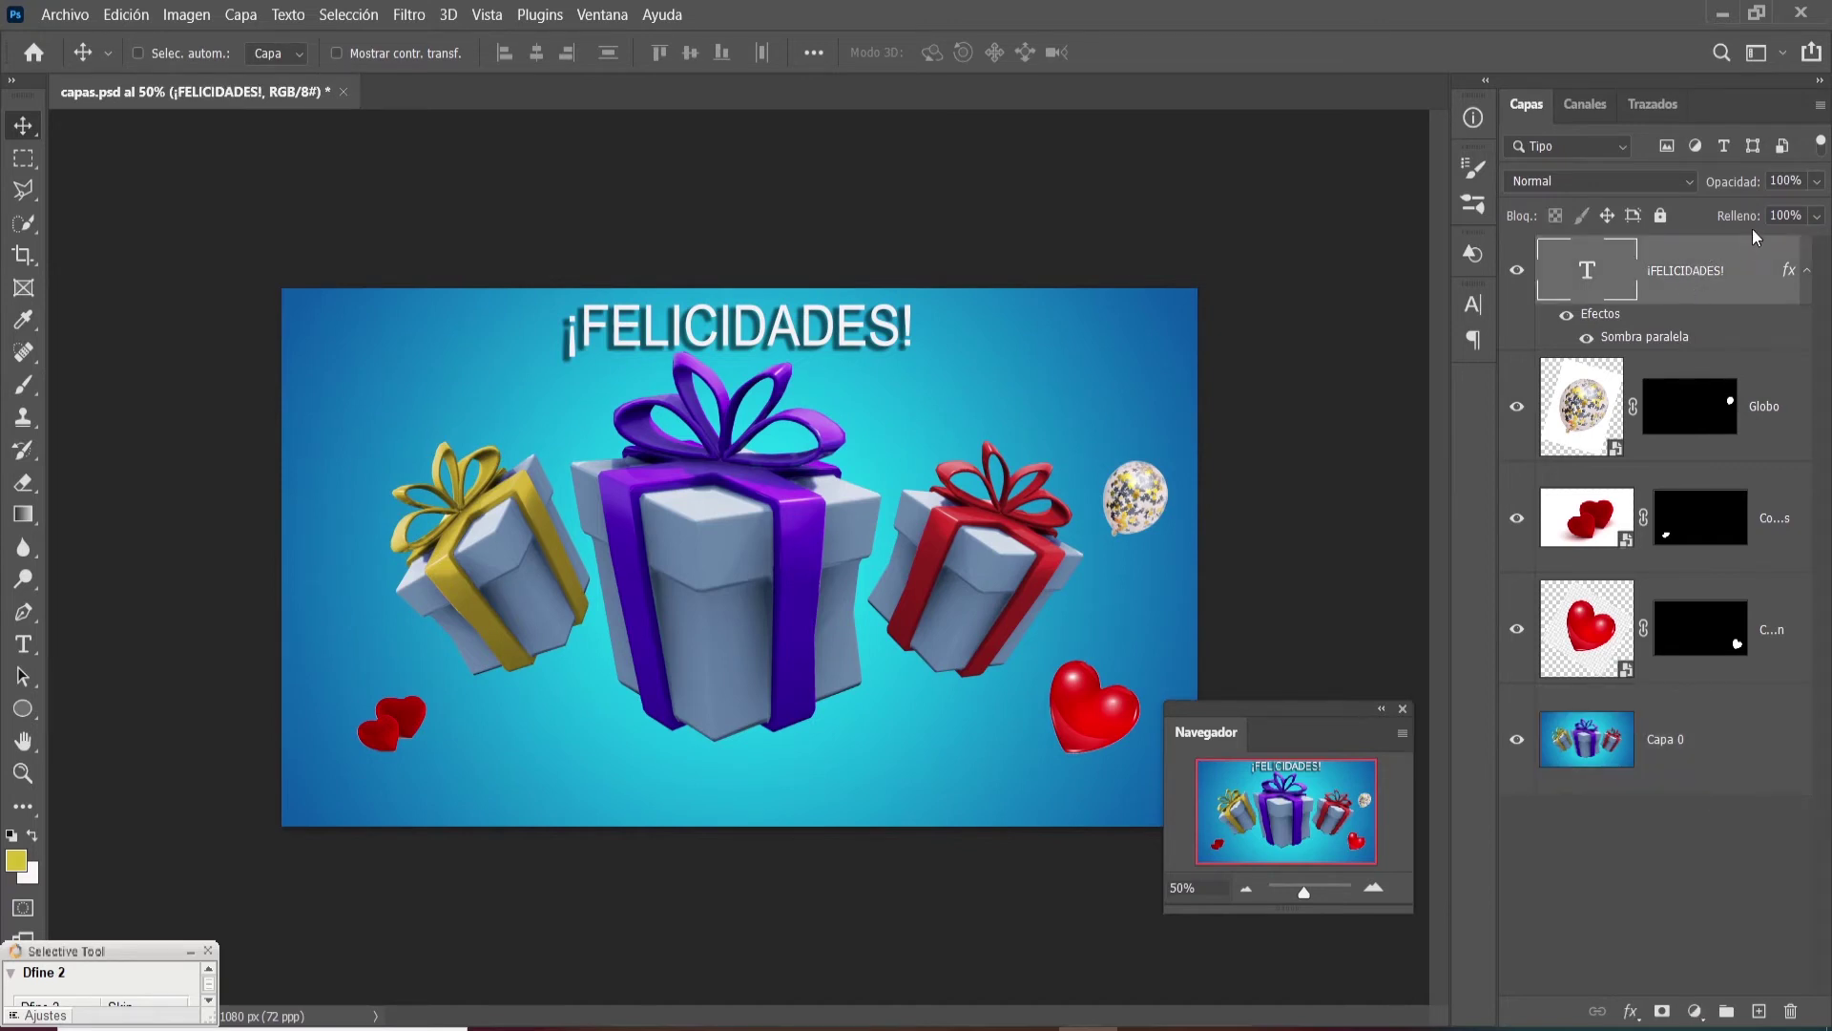
pyautogui.moveTo(1745, 223); pyautogui.dragTo(1574, 219)
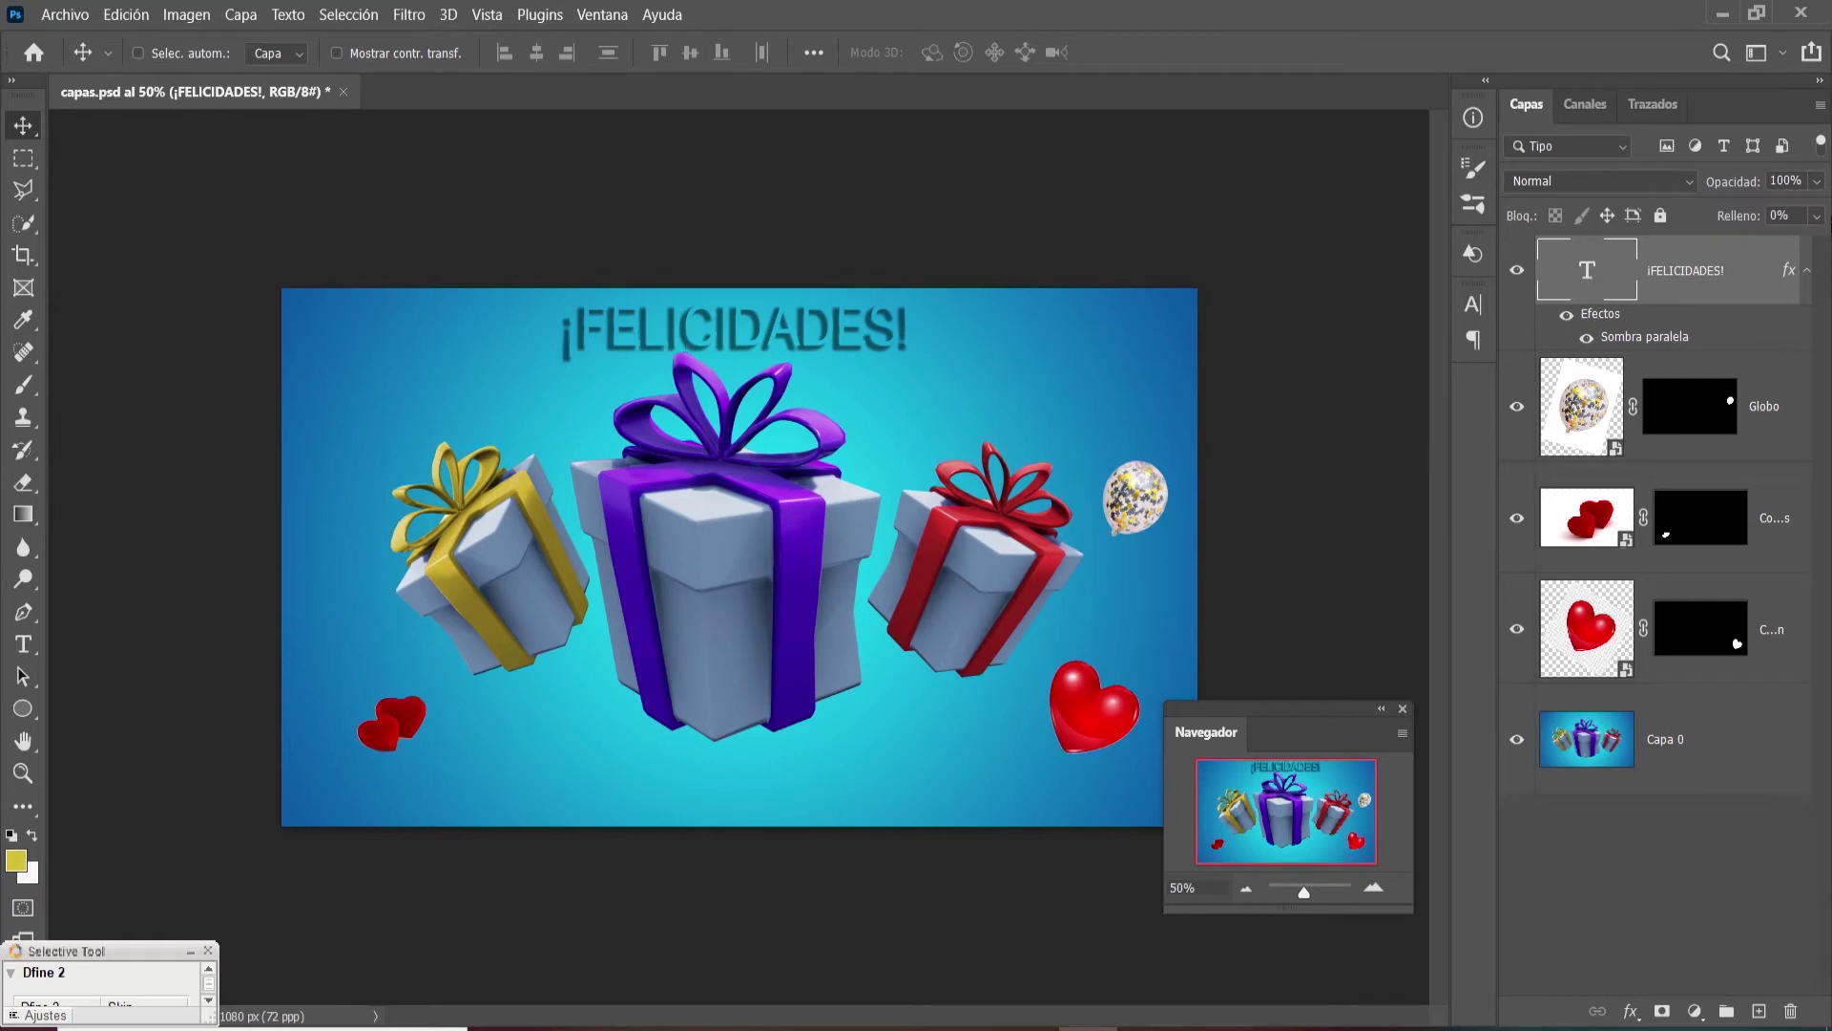
pyautogui.moveTo(1749, 188); pyautogui.dragTo(1501, 207)
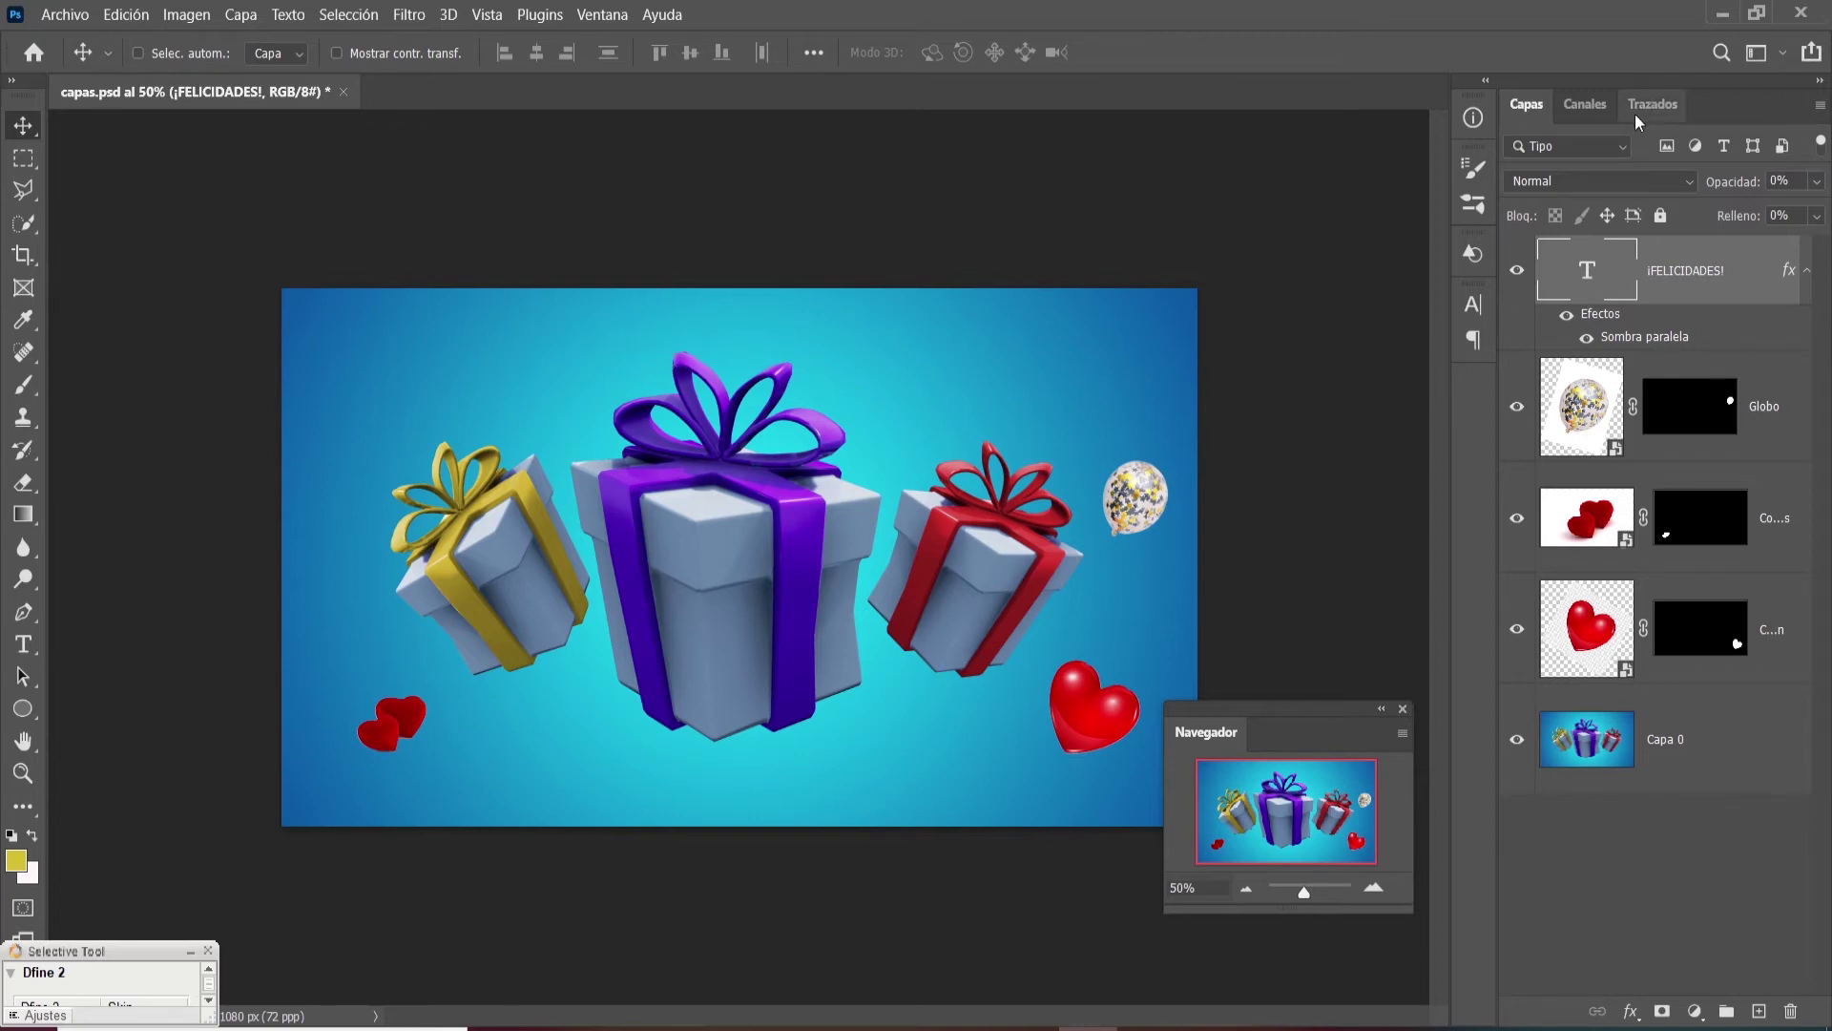
# - Raise the ¡FELICIDADES! layer's opacity to 92% and its fill to 100%
pyautogui.moveTo(1722, 184); pyautogui.dragTo(1826, 165)
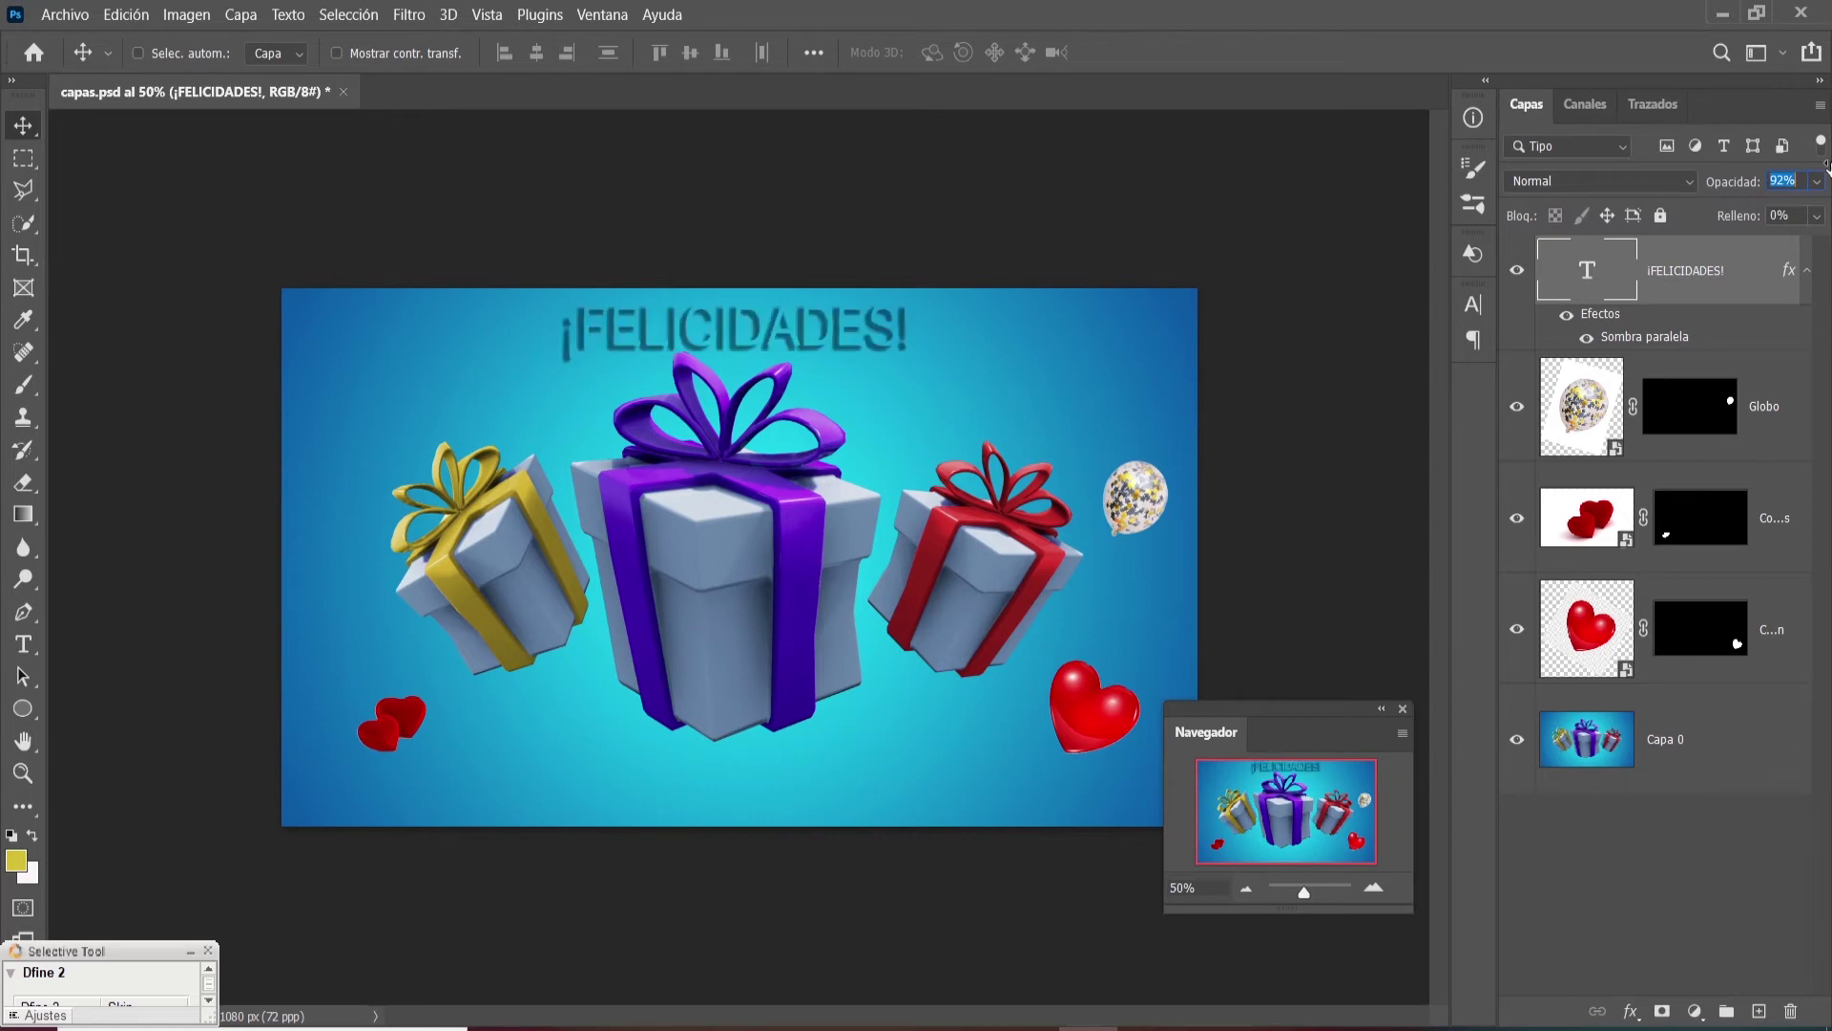
pyautogui.moveTo(1732, 219); pyautogui.dragTo(1825, 202)
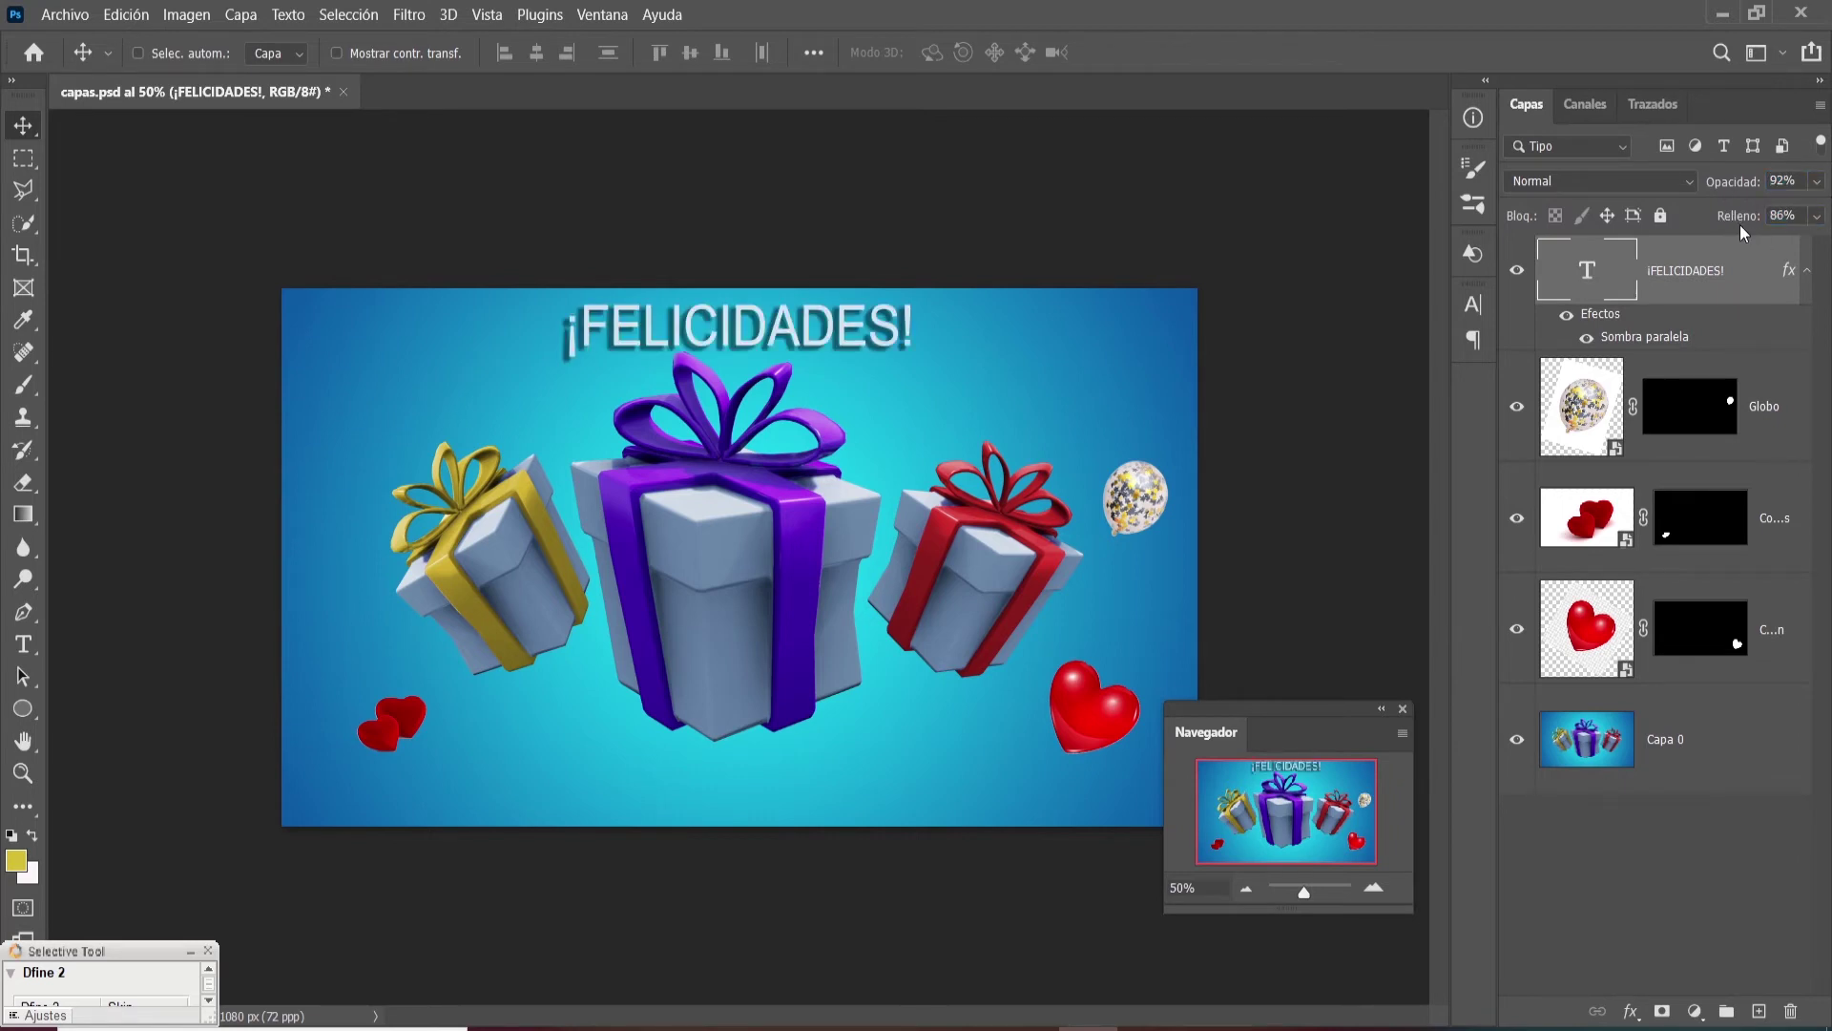
pyautogui.moveTo(1739, 226); pyautogui.dragTo(1828, 219)
# - Lower the fill of Capa 0 to about 1% and restore it to 100%
pyautogui.click(1591, 743)
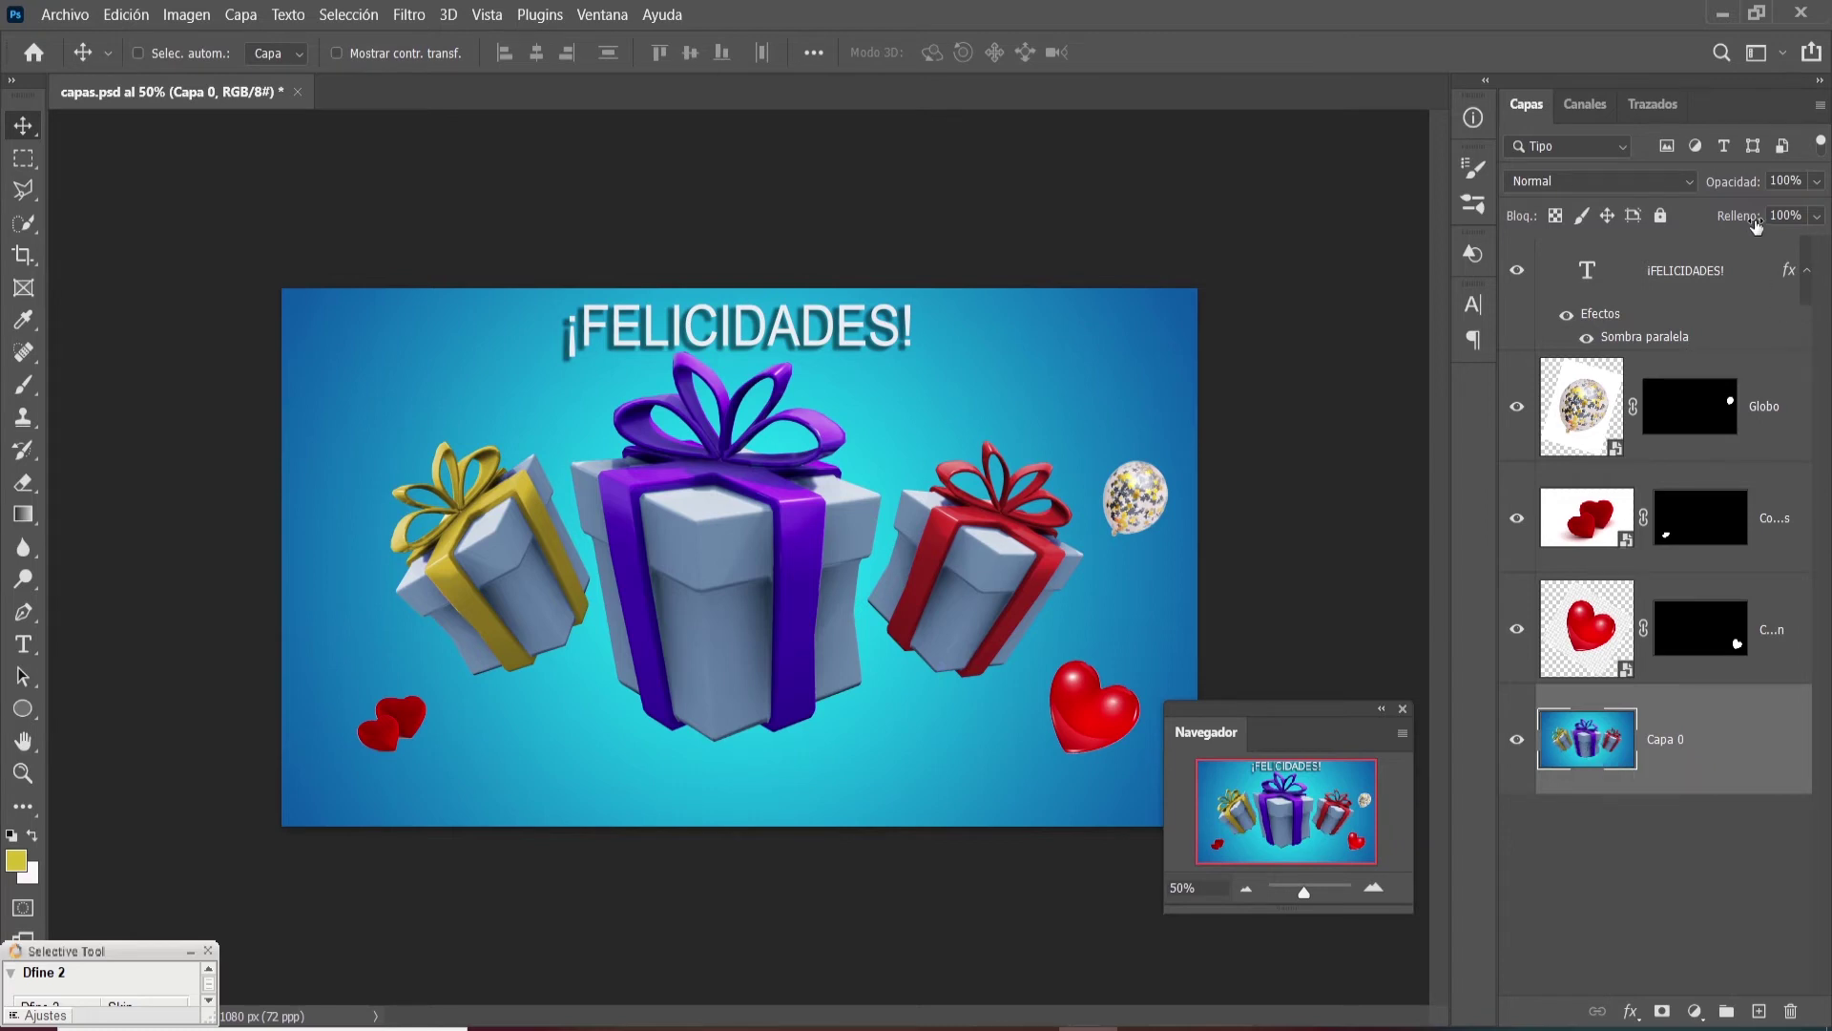
pyautogui.moveTo(1744, 217); pyautogui.dragTo(1457, 239)
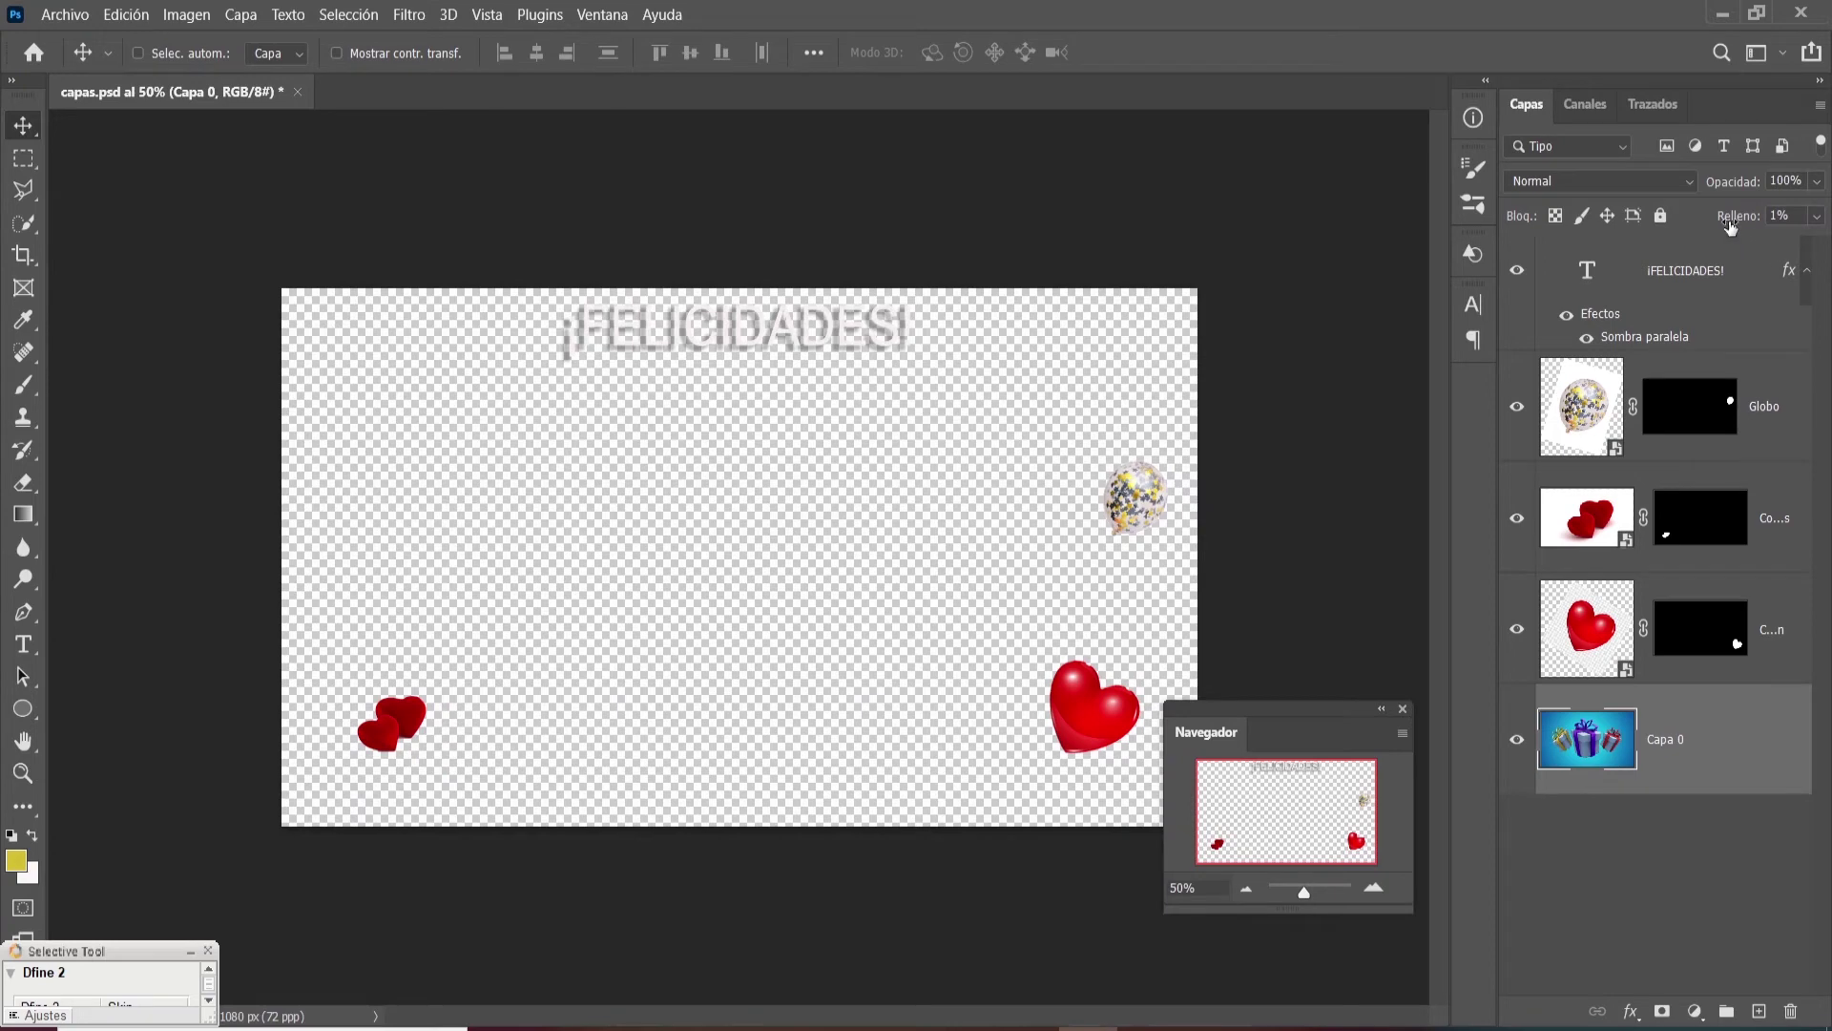
pyautogui.moveTo(1731, 222); pyautogui.dragTo(1825, 220)
pyautogui.click(1774, 224)
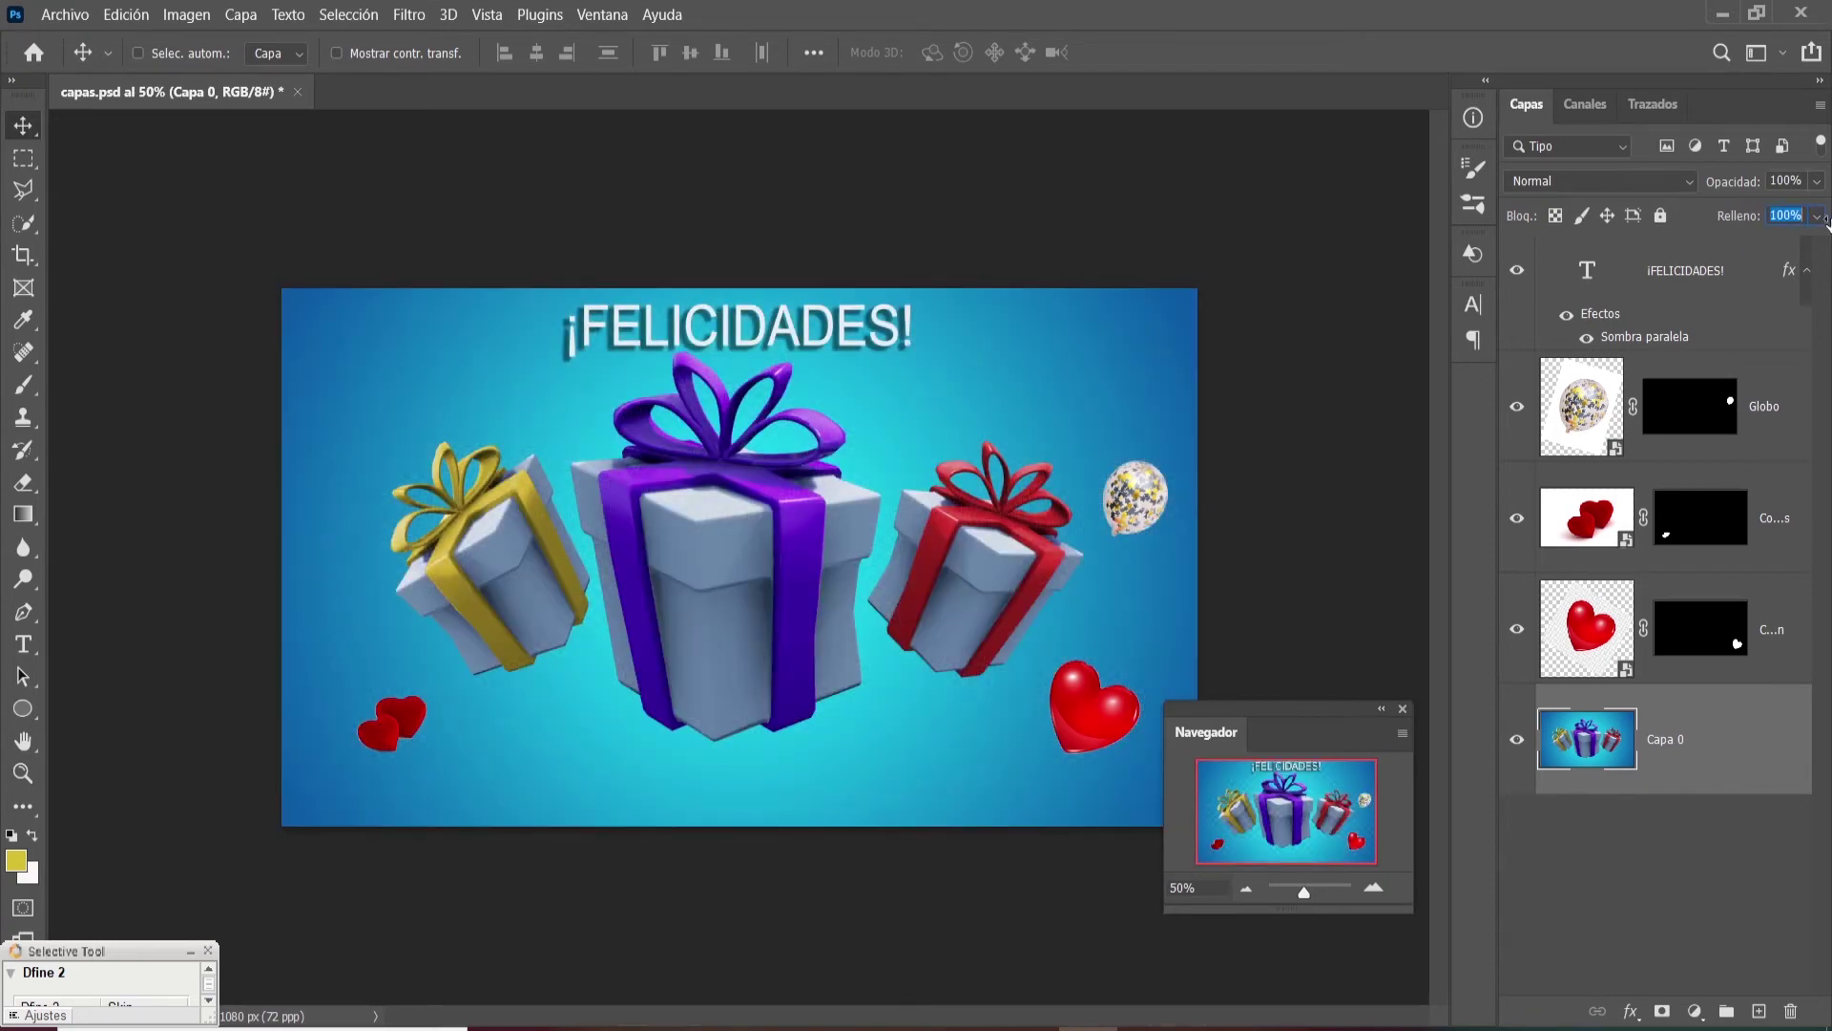
pyautogui.press('Return')
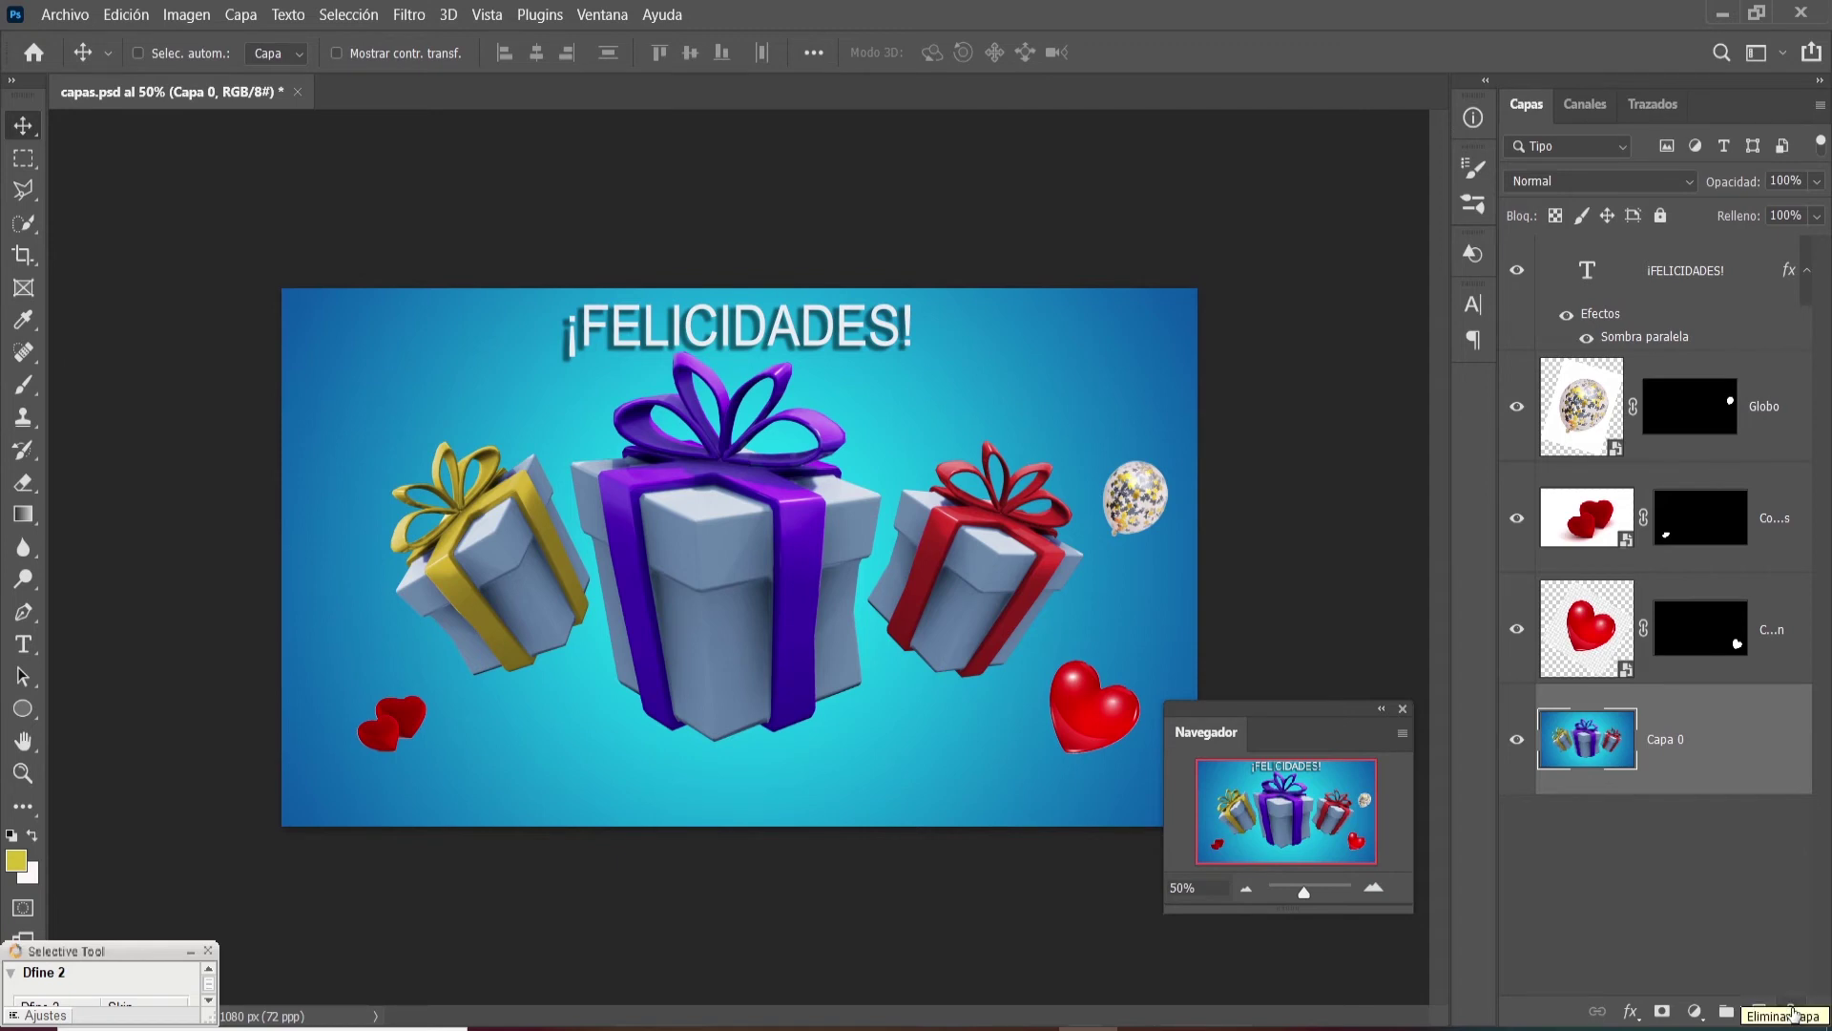
# - Try to delete the Corazon layer and decline the deletion
pyautogui.click(1670, 672)
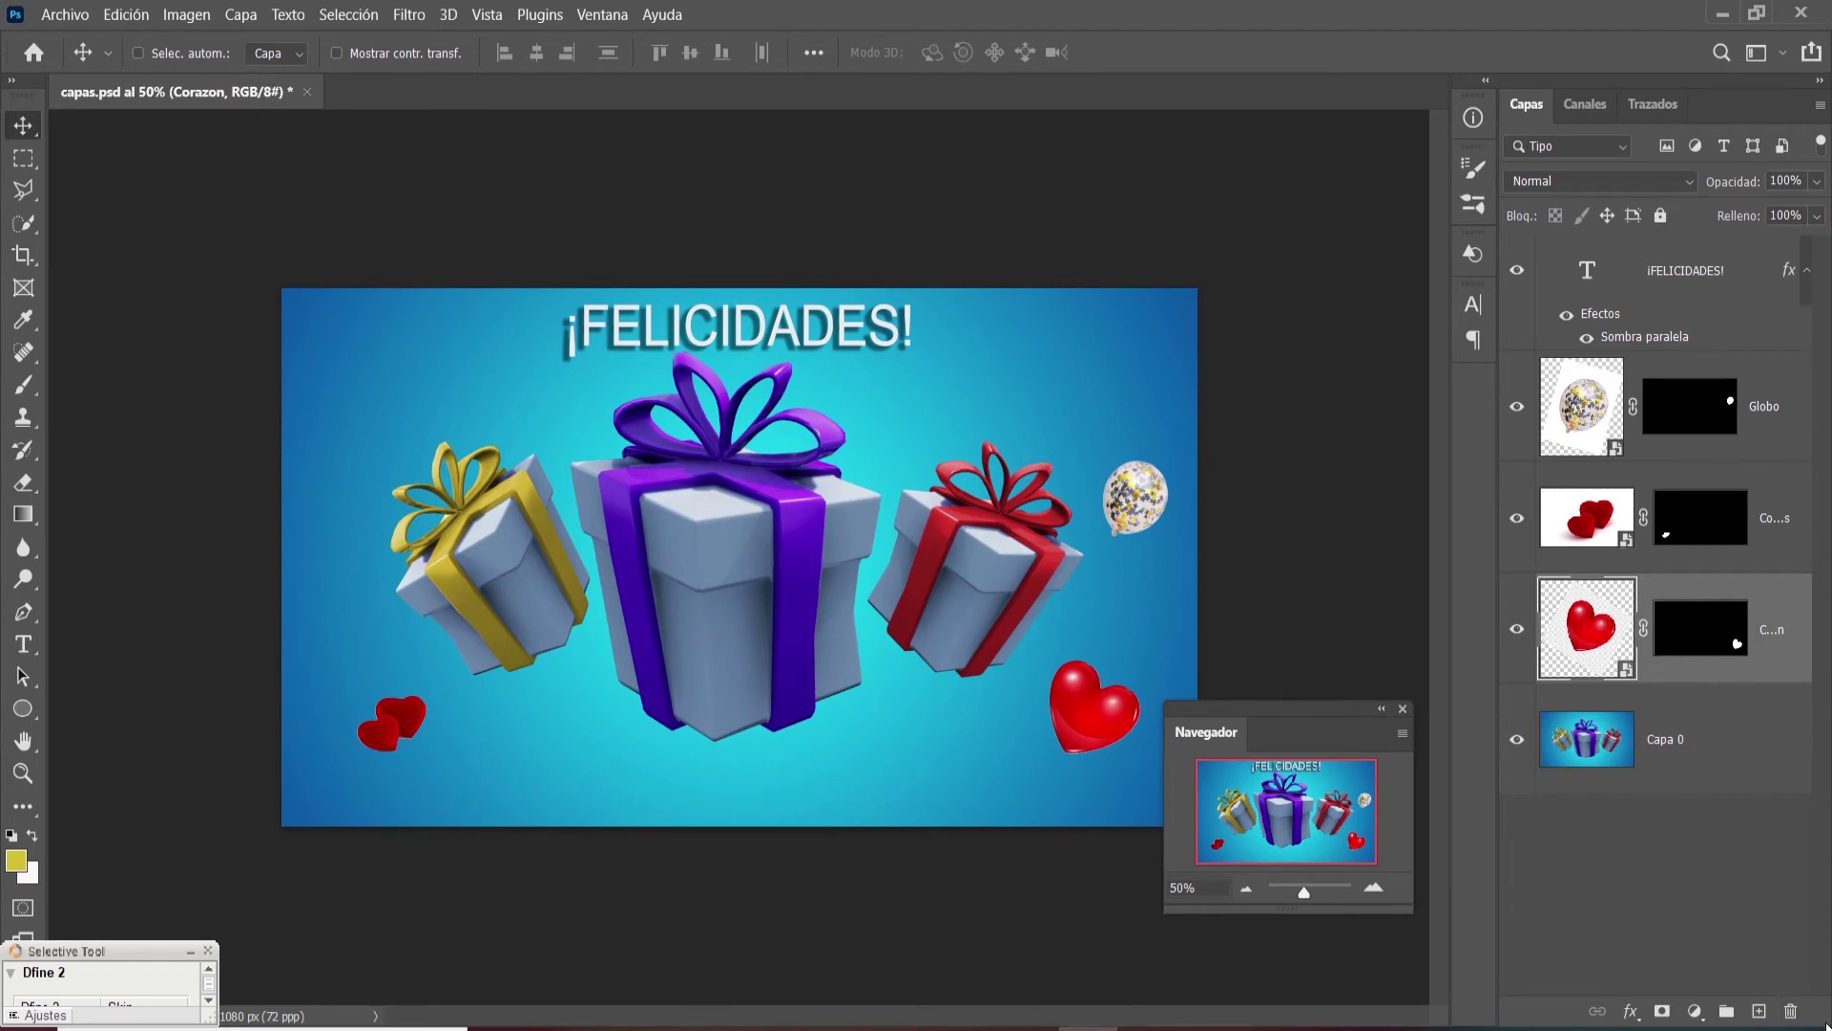
pyautogui.click(1792, 1014)
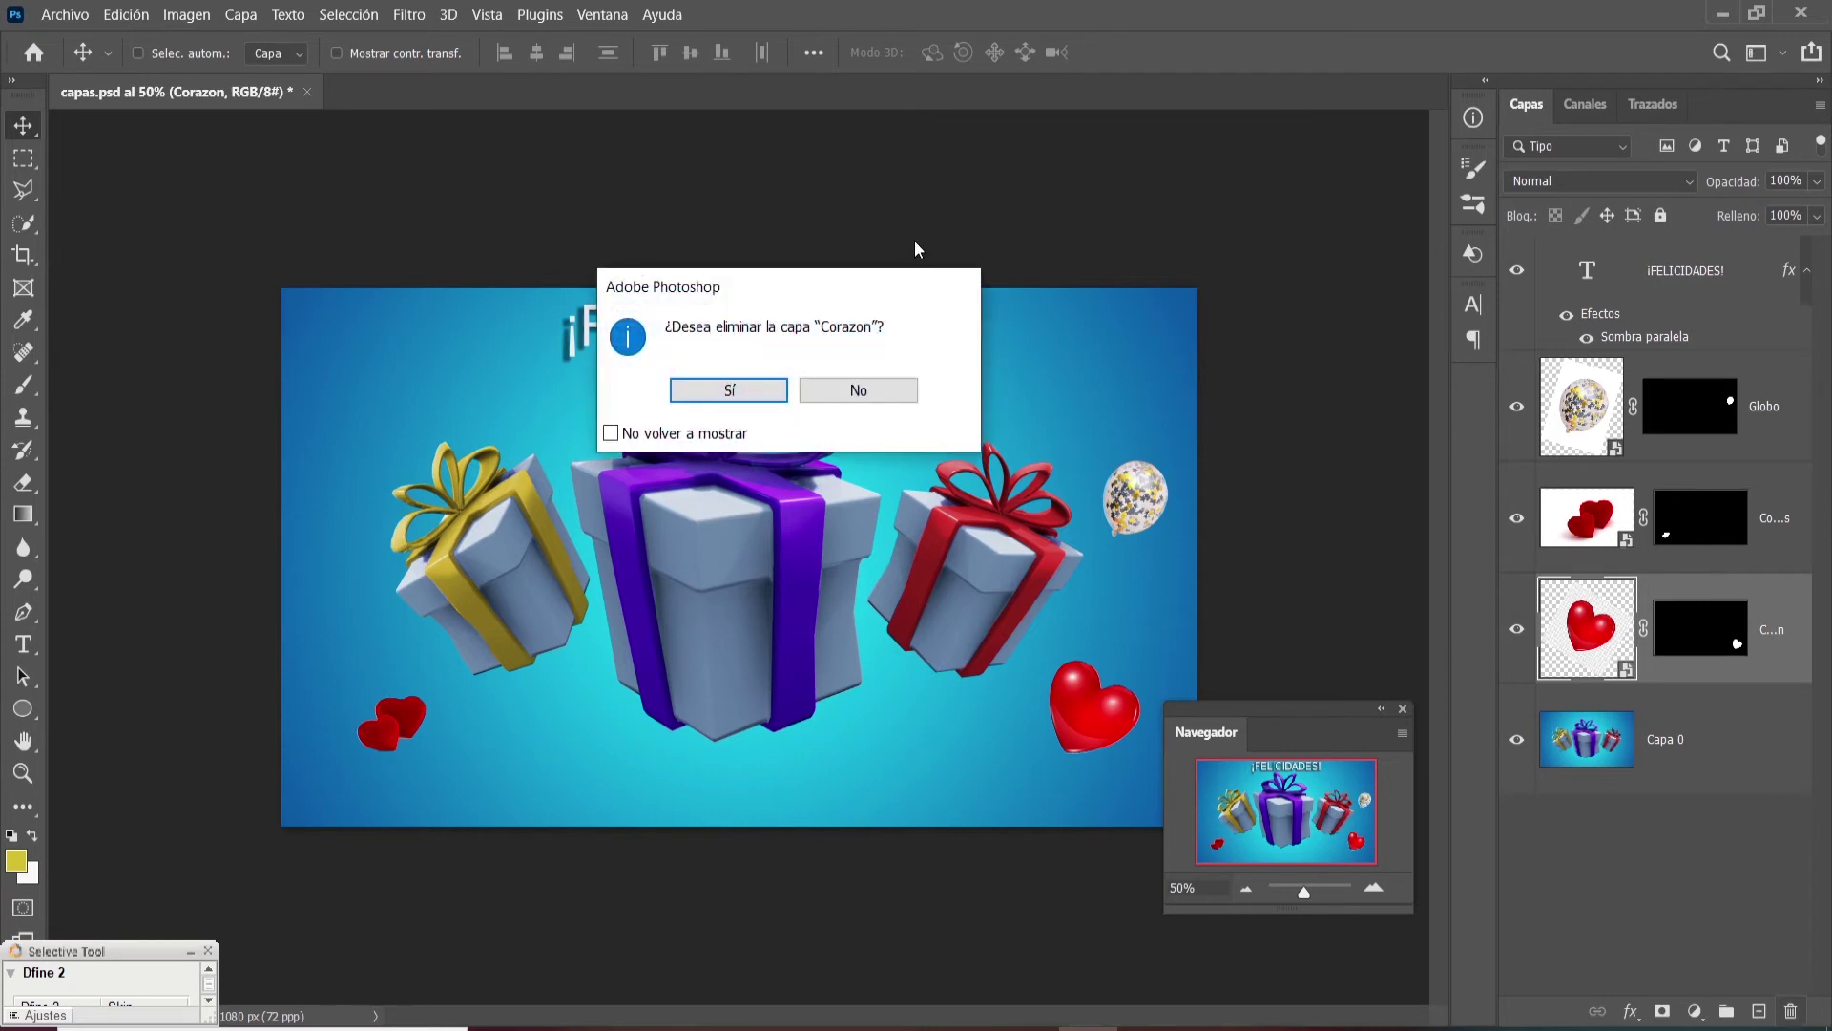
pyautogui.click(907, 392)
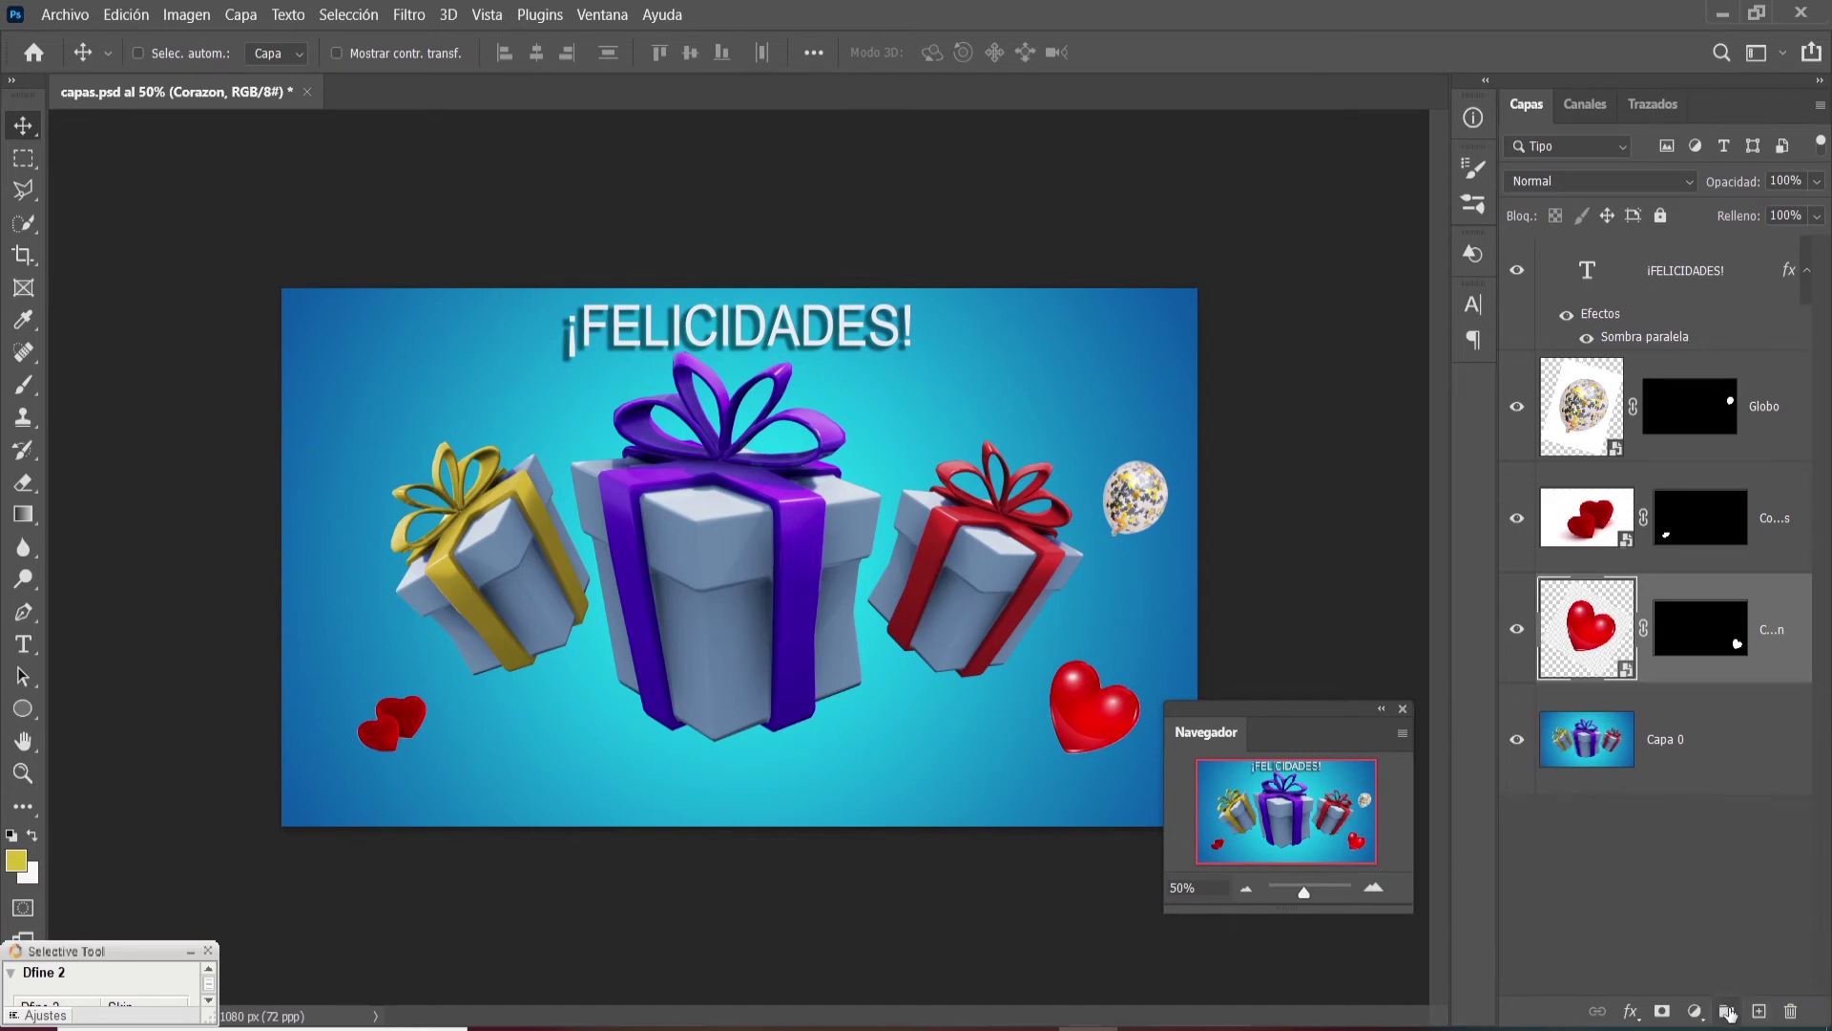
# - Create a new group above the ¡FELICIDADES! layer and name it corazones
pyautogui.click(1558, 282)
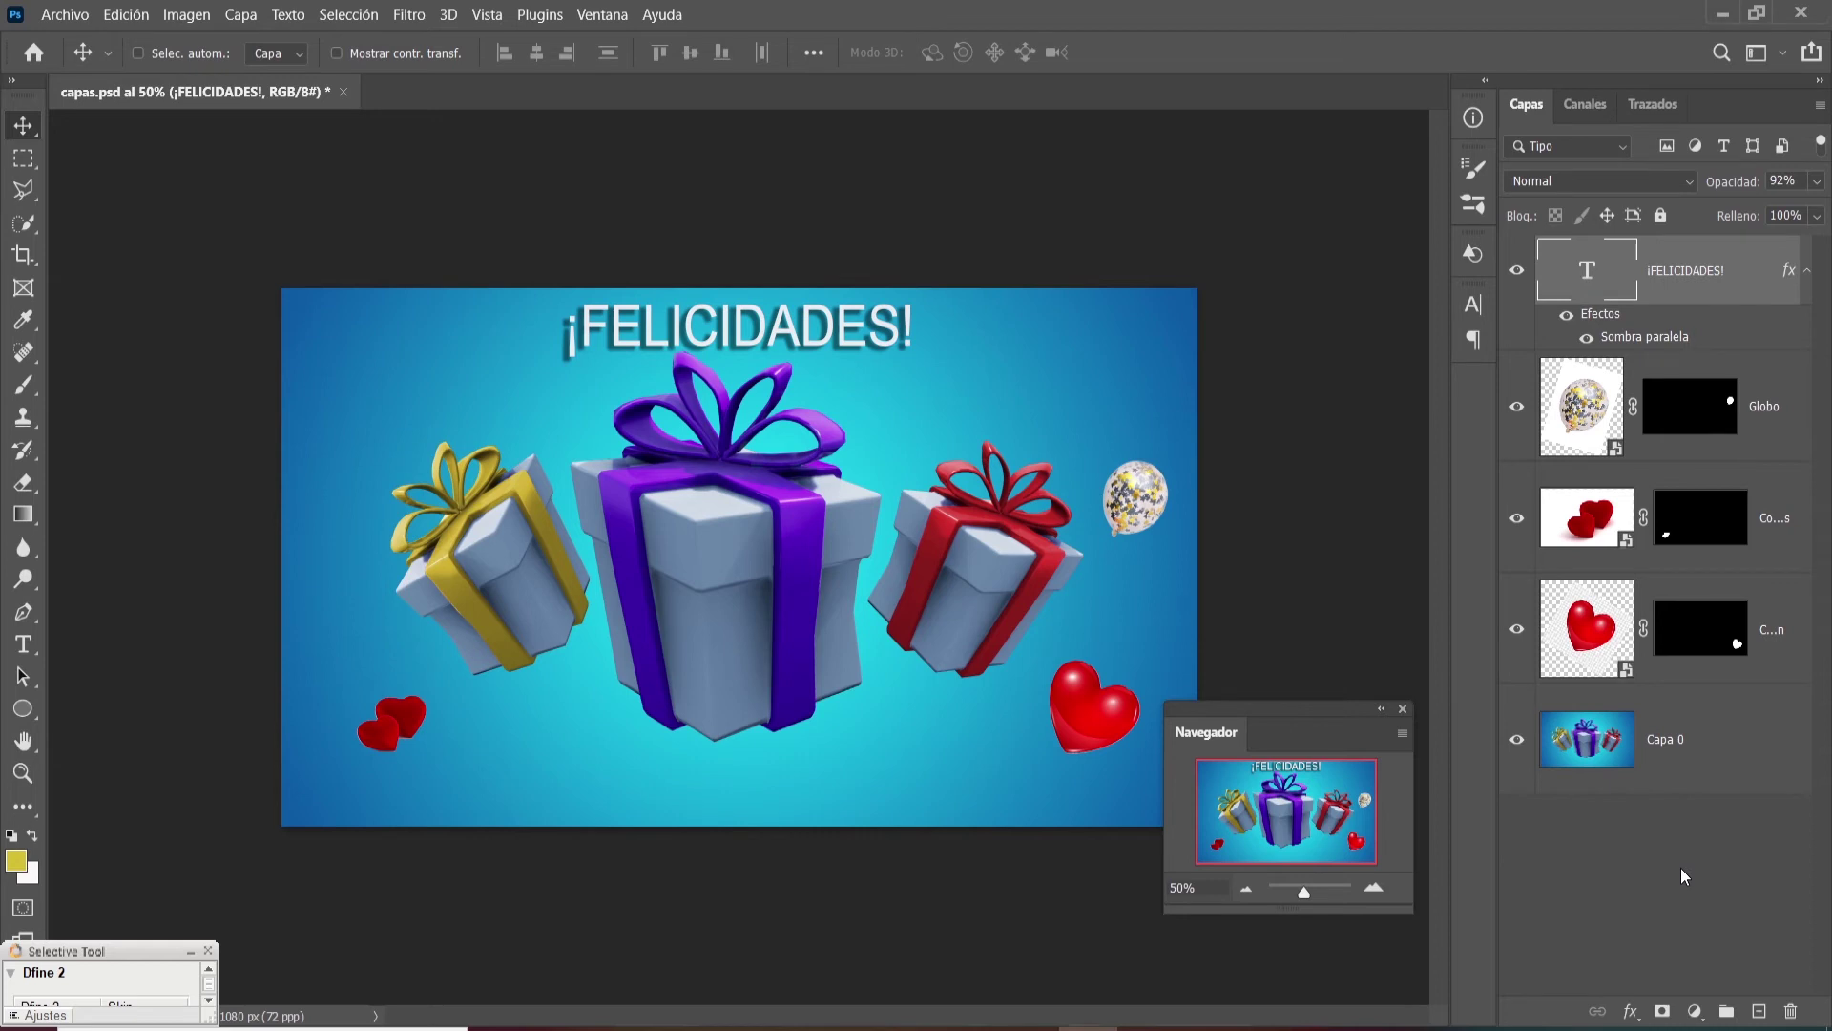
pyautogui.click(1725, 1014)
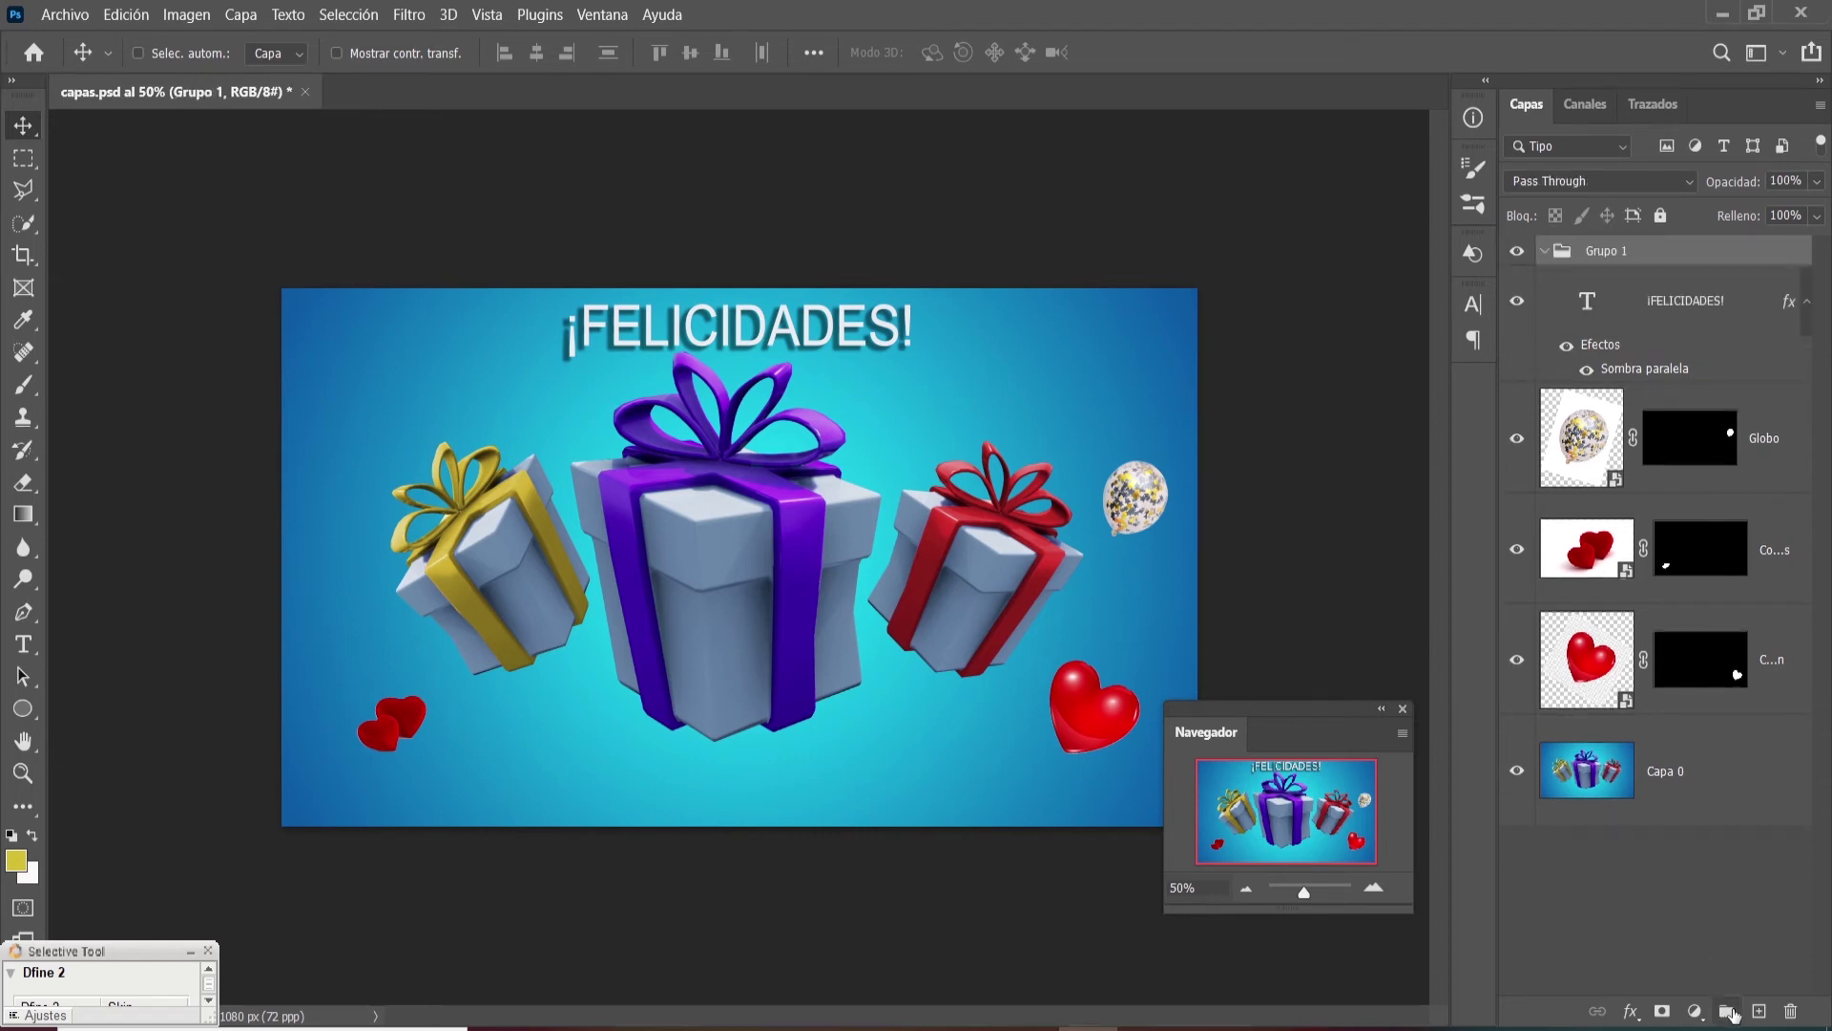
pyautogui.doubleClick(1605, 251)
pyautogui.write('corazones')
pyautogui.press('Return')
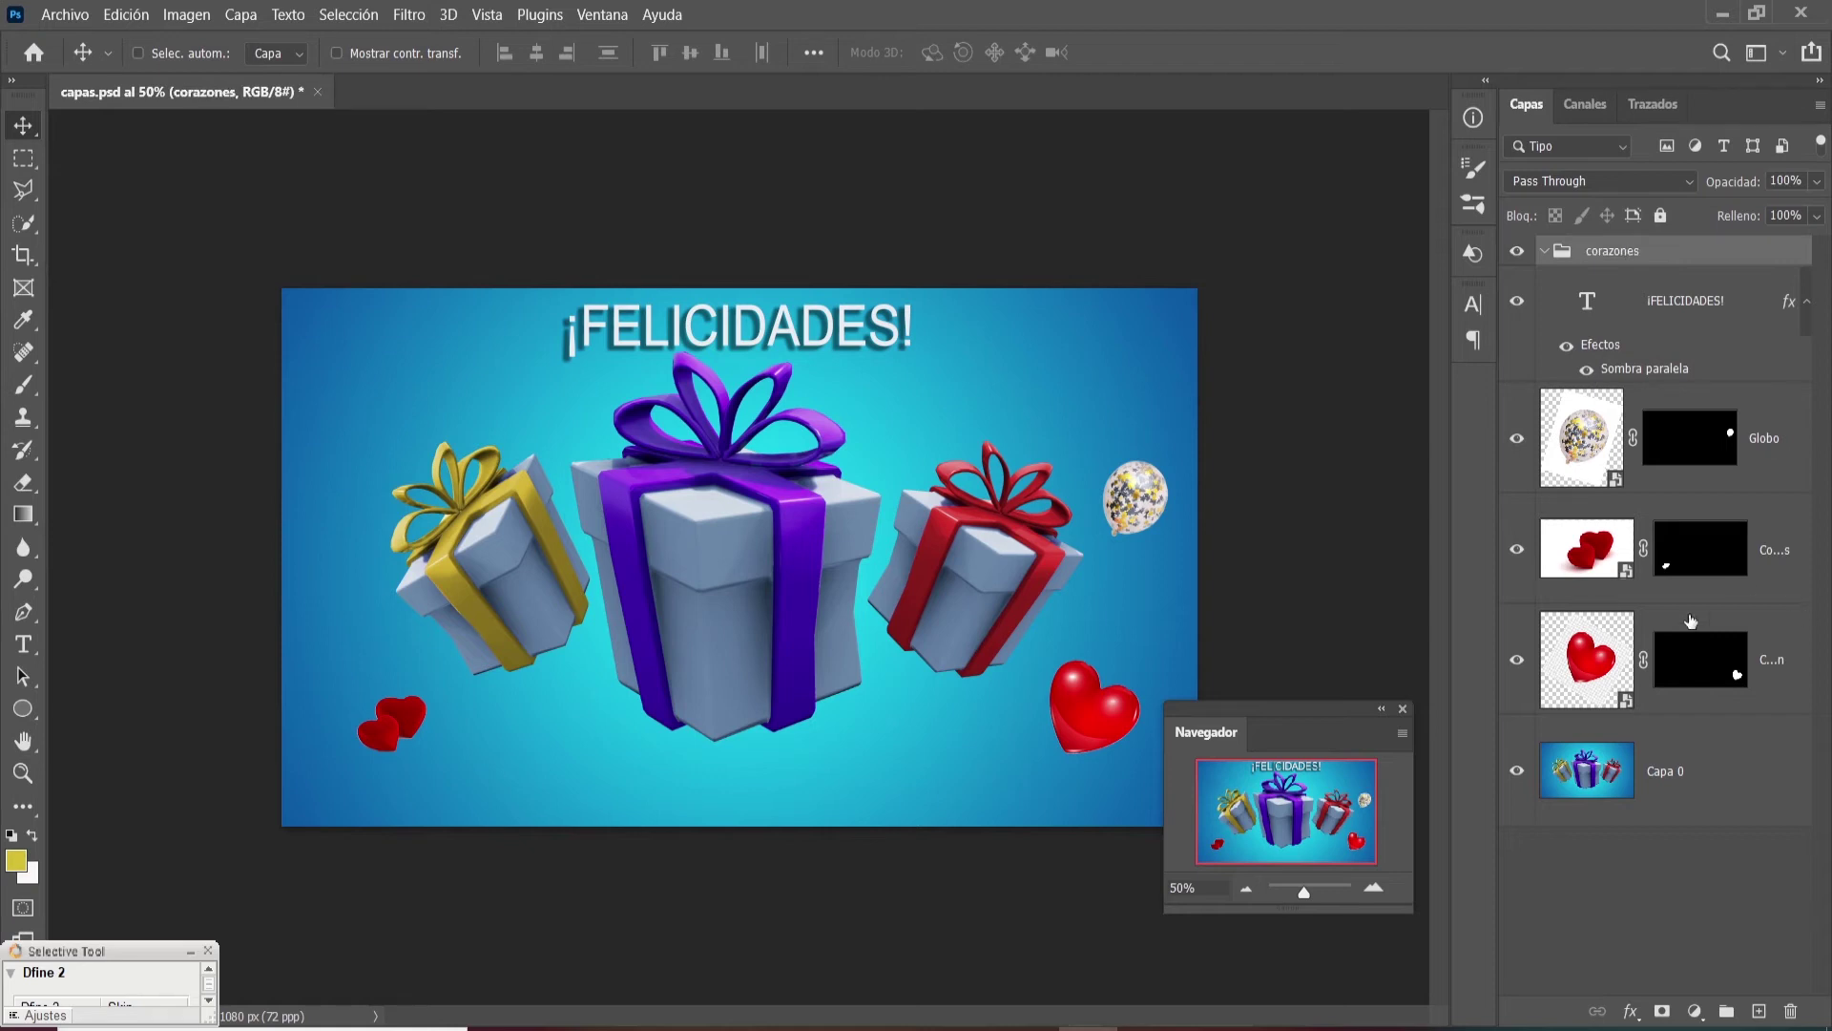
# - Move the Corazones and Corazon layers together into the corazones group
pyautogui.click(1564, 561)
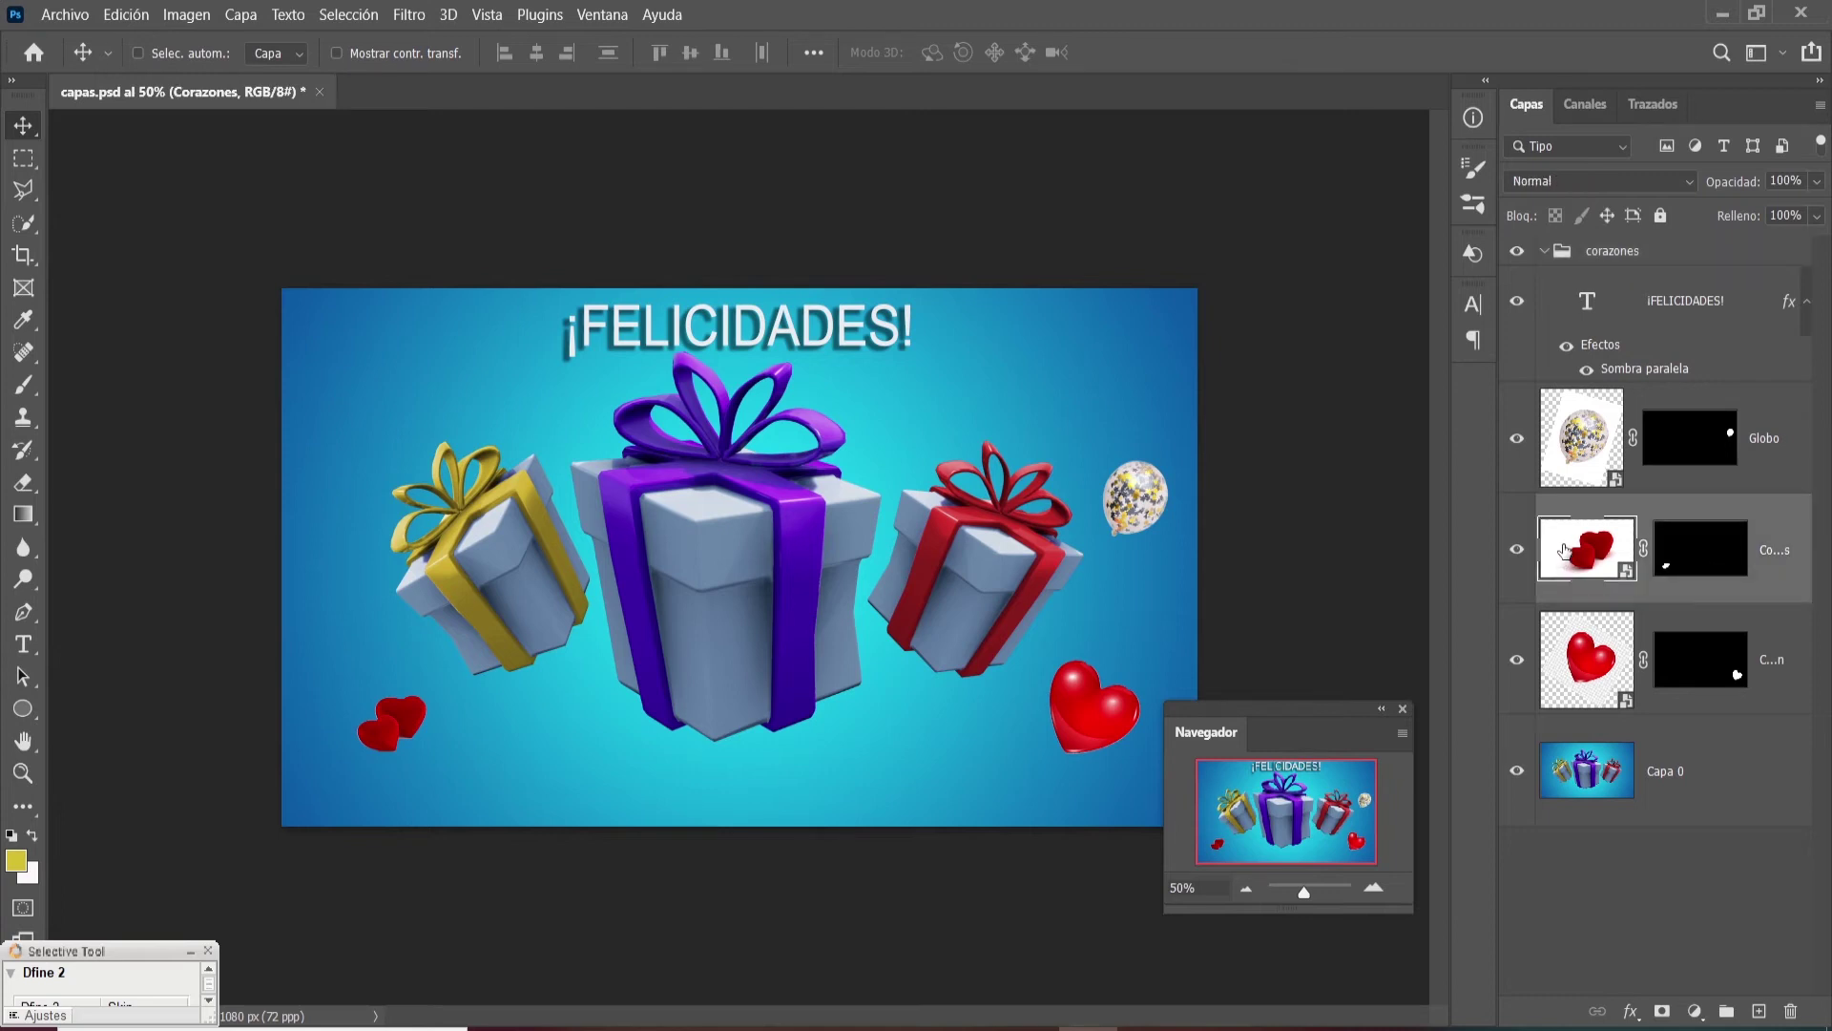
pyautogui.keyDown('shift'); pyautogui.click(1692, 710); pyautogui.keyUp('shift')
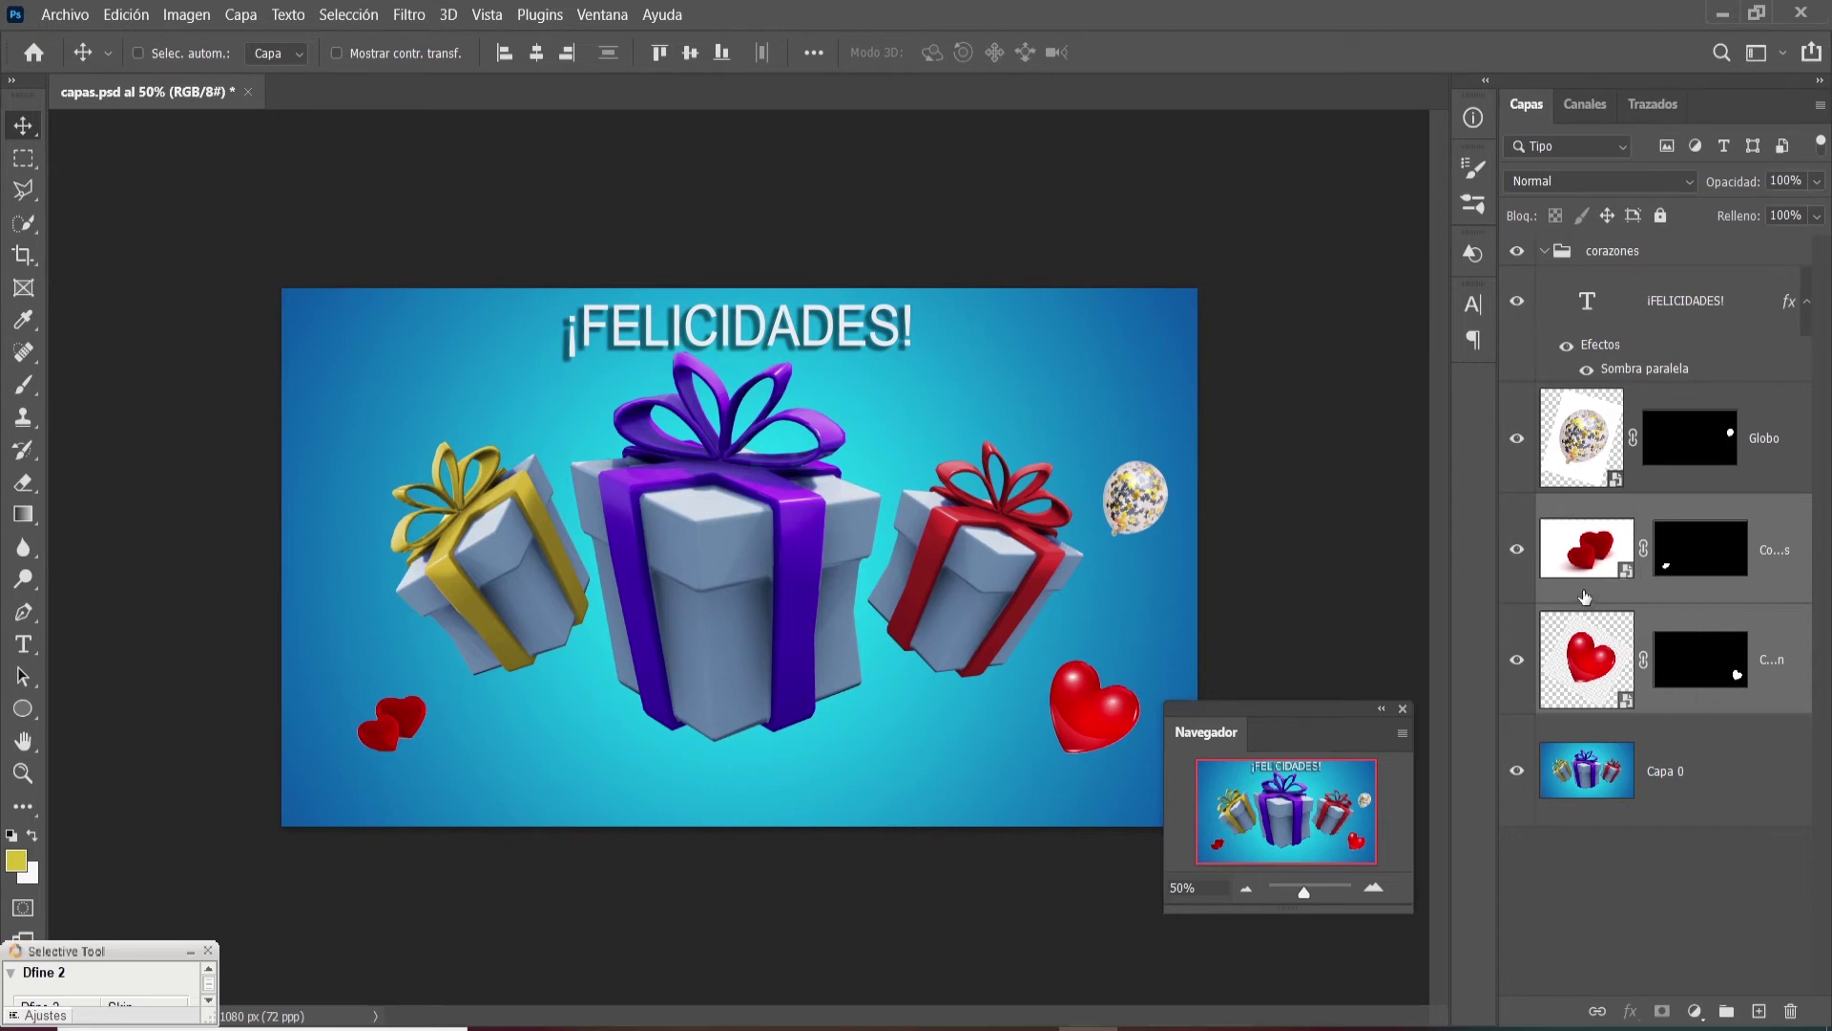
pyautogui.moveTo(1585, 597); pyautogui.dragTo(1570, 255)
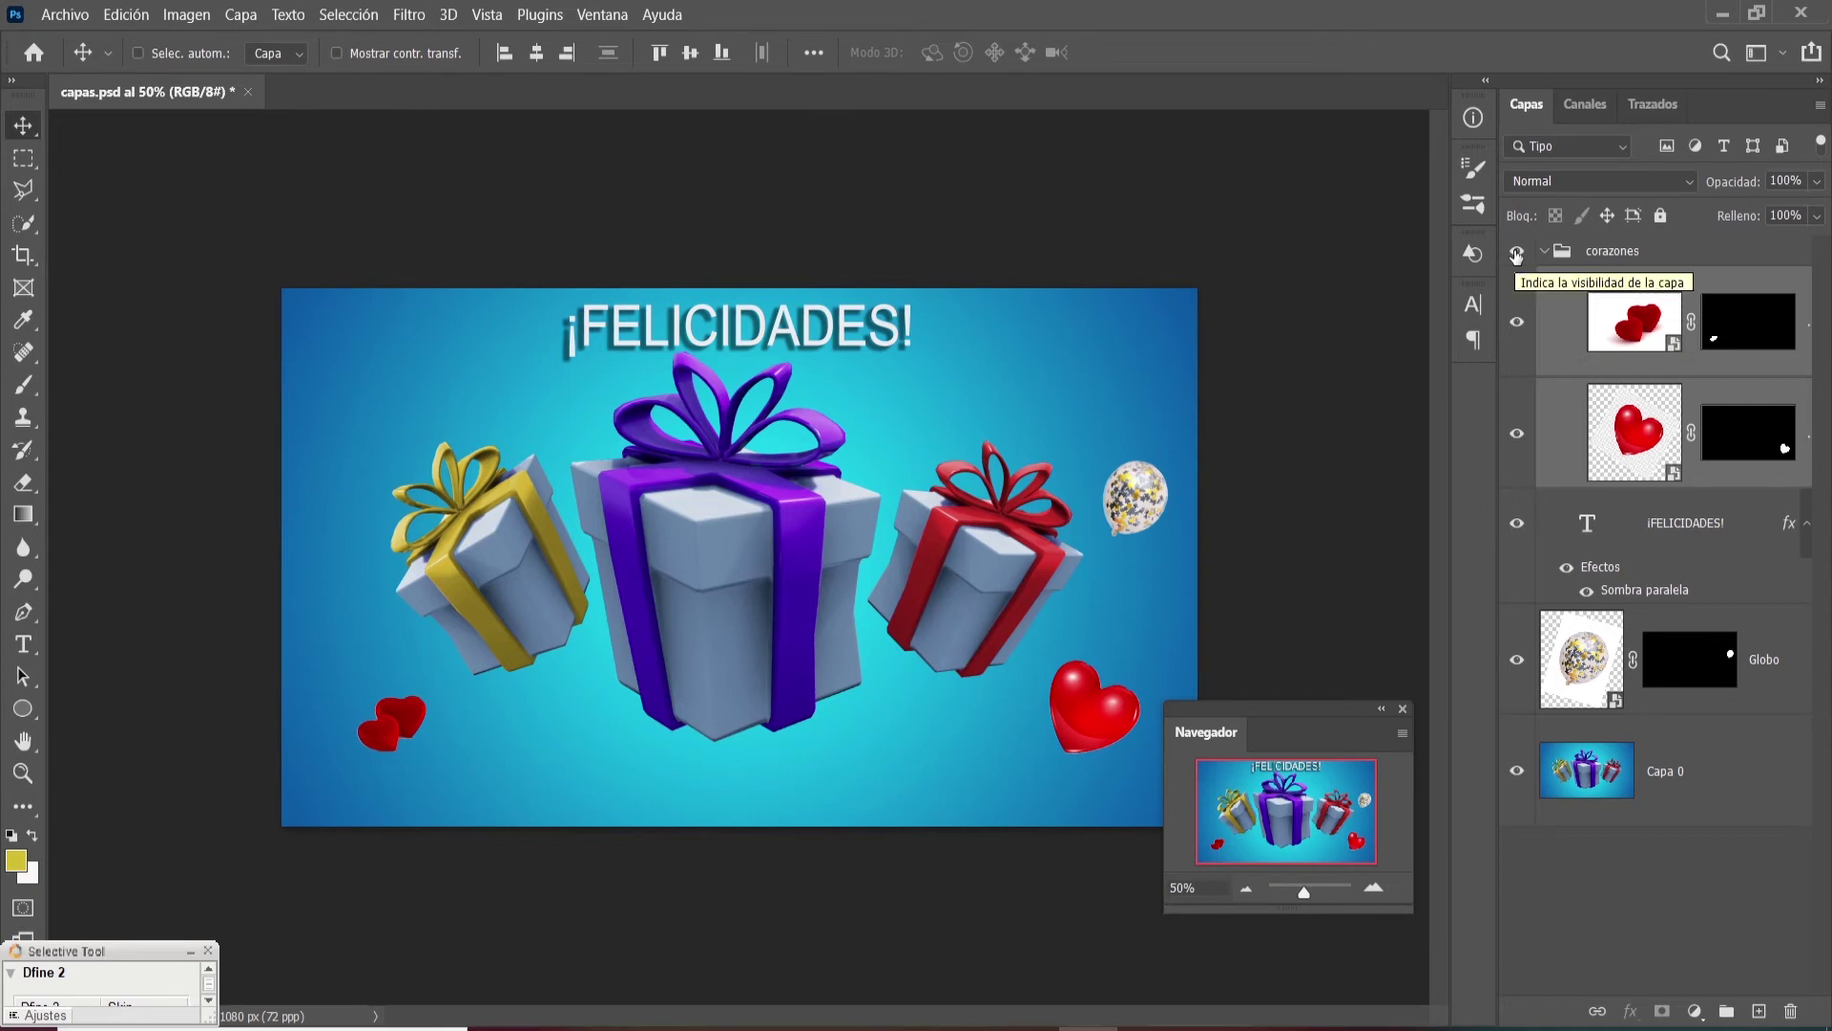
# - Hide and show the corazones group, and try out its group opacity
pyautogui.click(1516, 253)
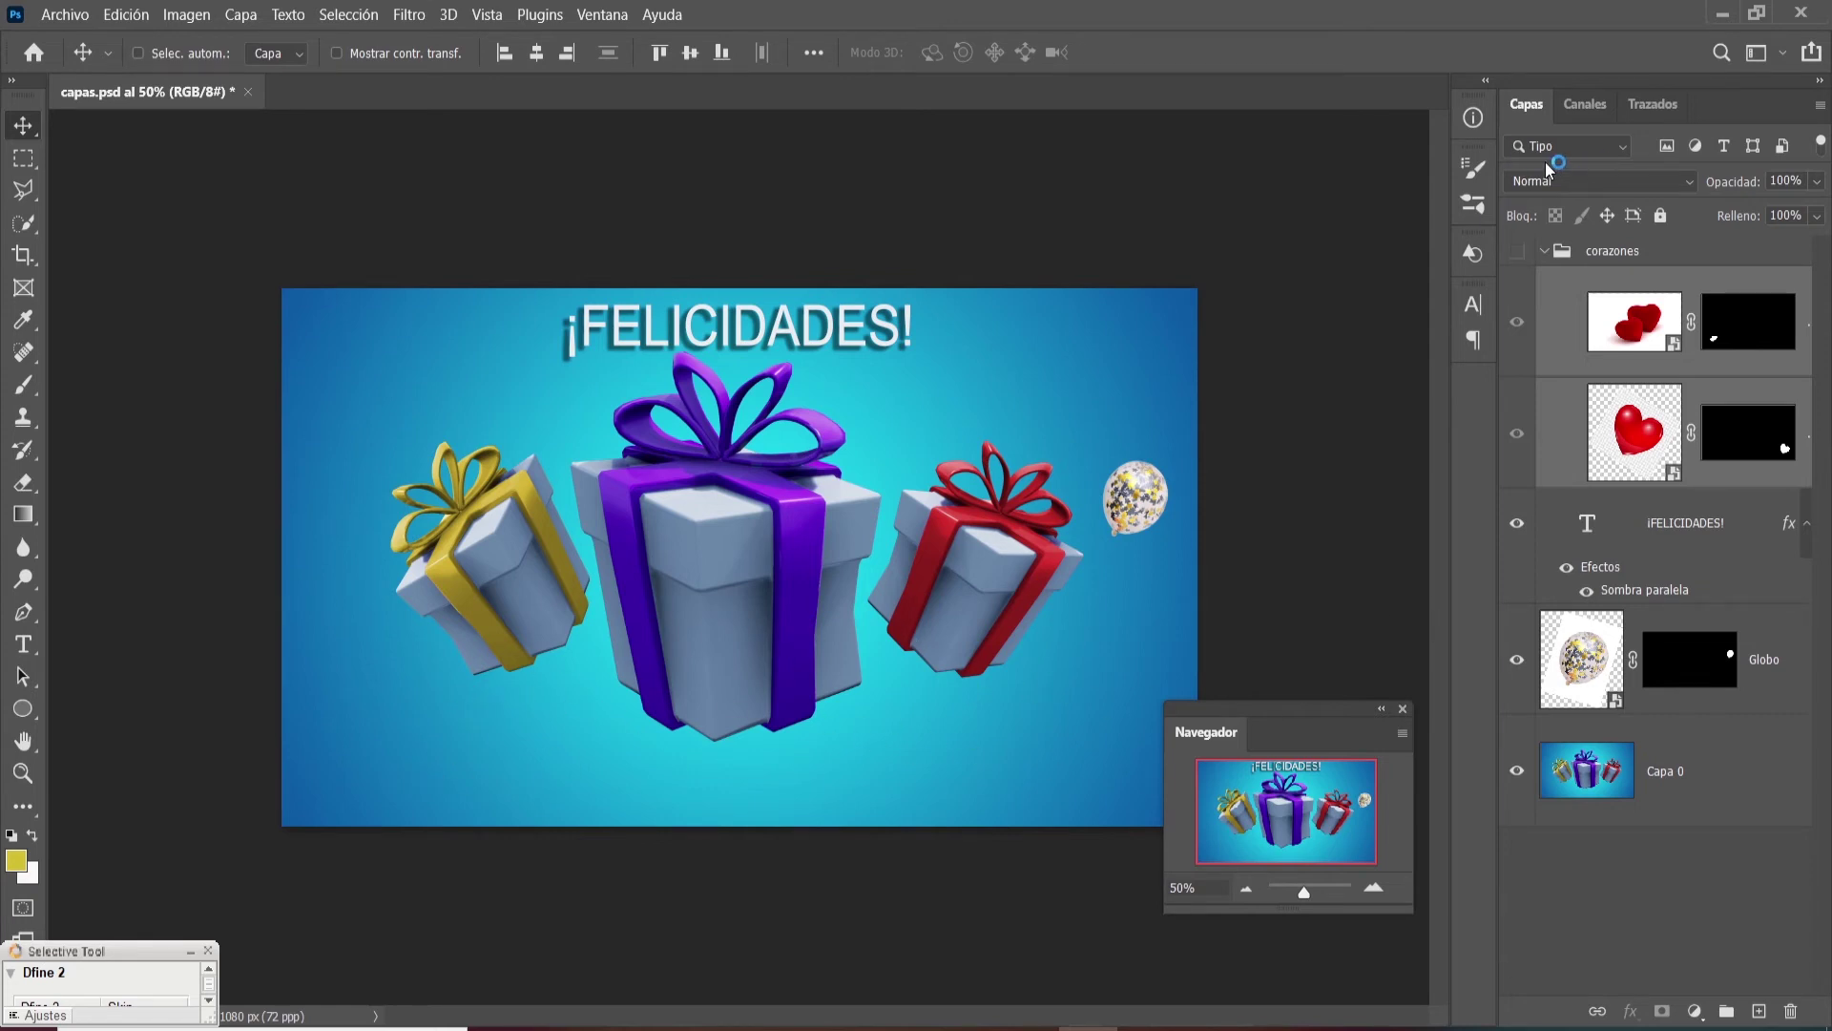
pyautogui.click(1517, 253)
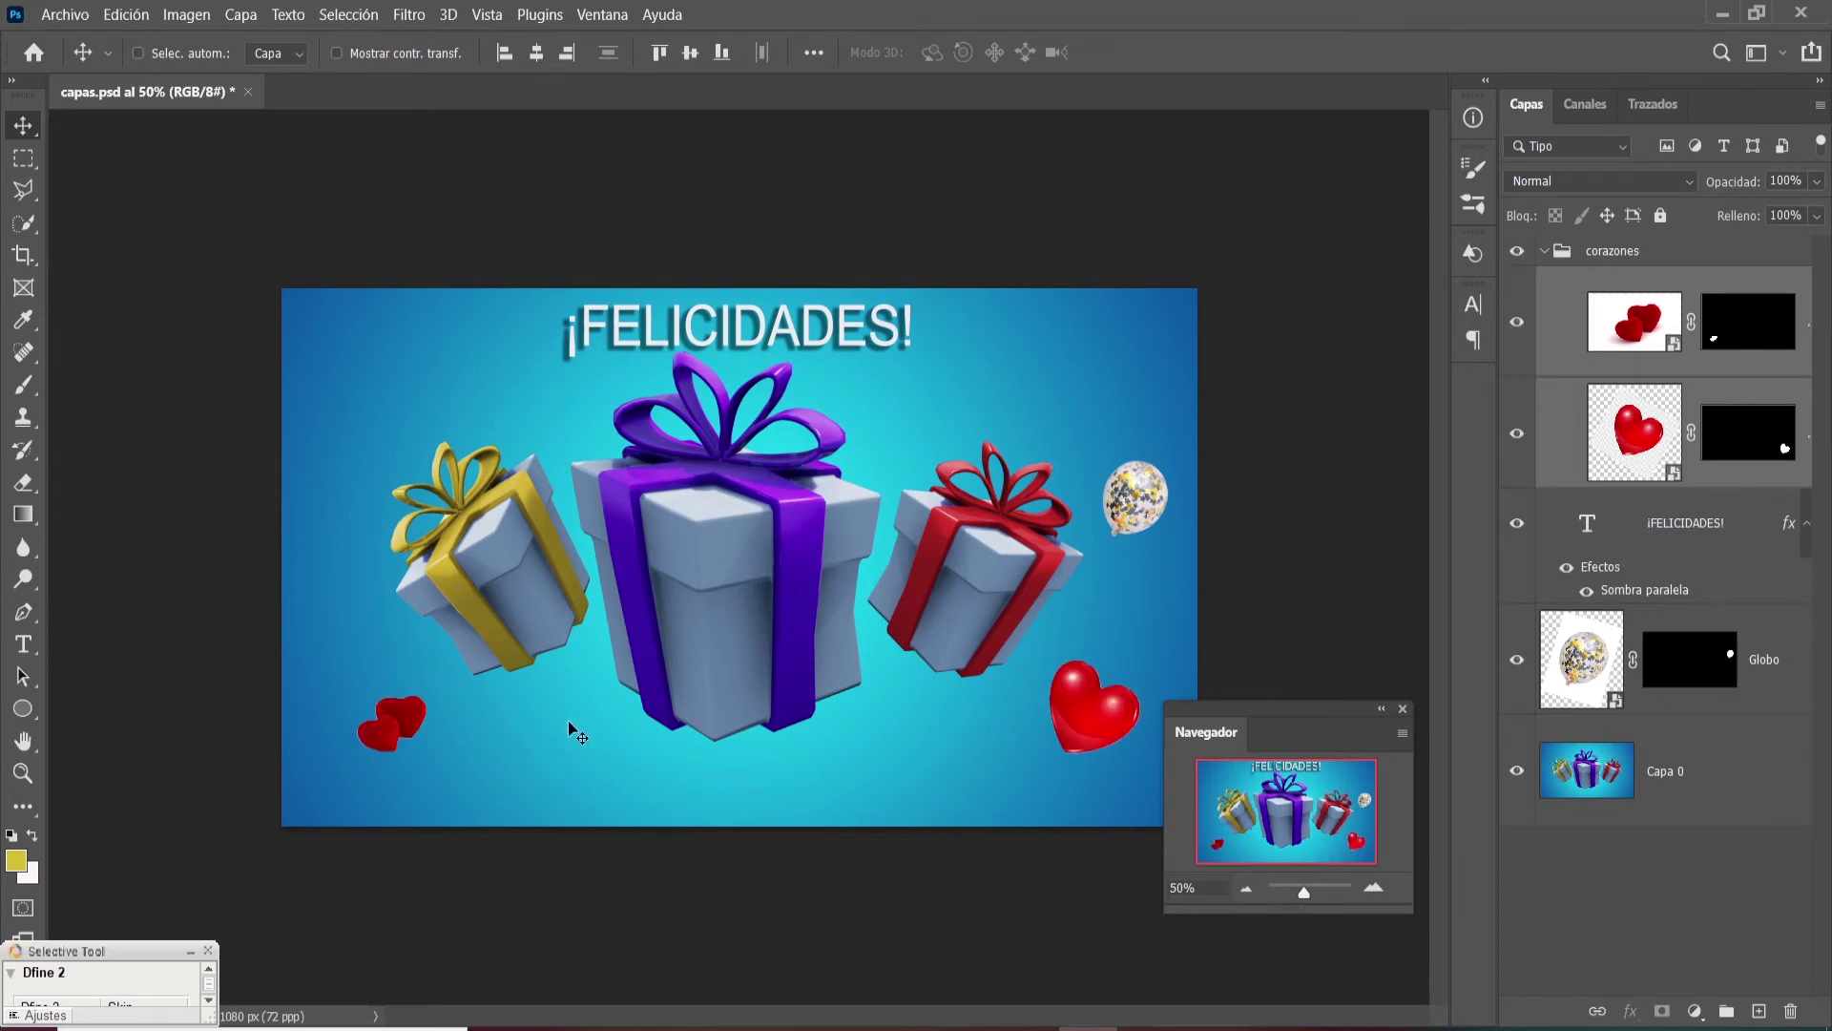
pyautogui.click(1604, 254)
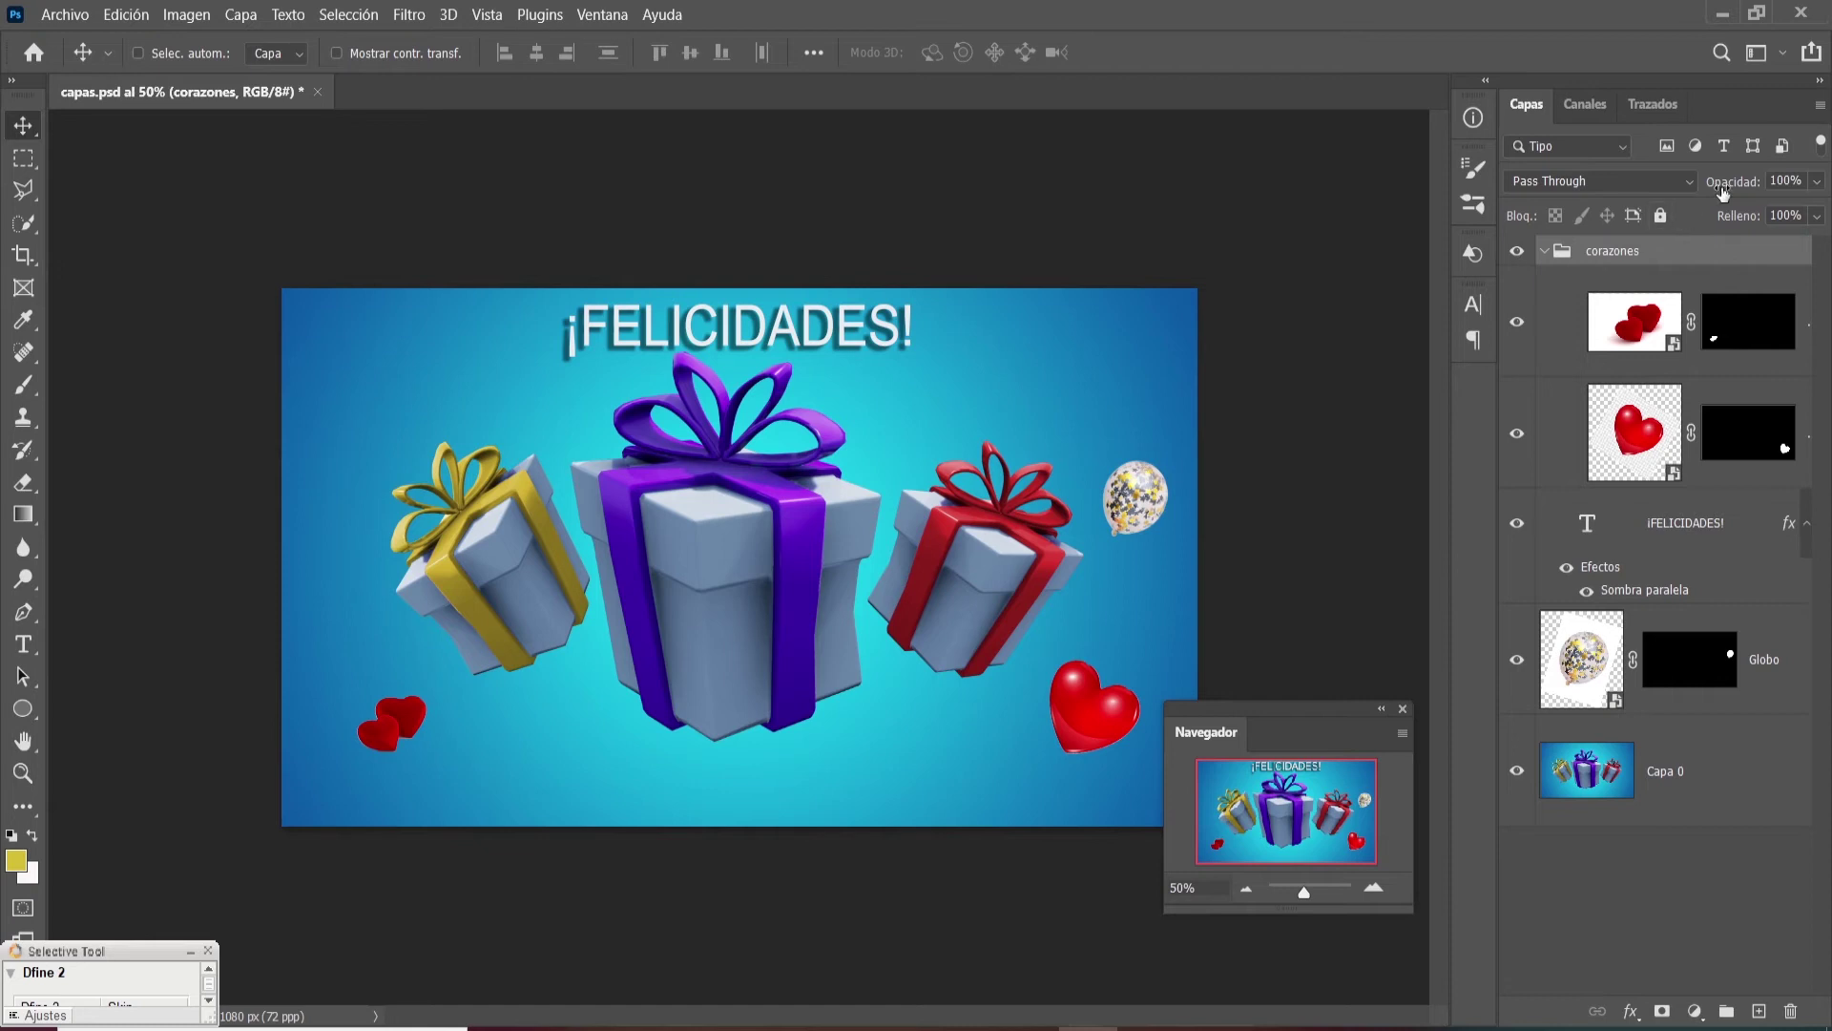
pyautogui.moveTo(1741, 188); pyautogui.dragTo(1826, 198)
pyautogui.click(1794, 274)
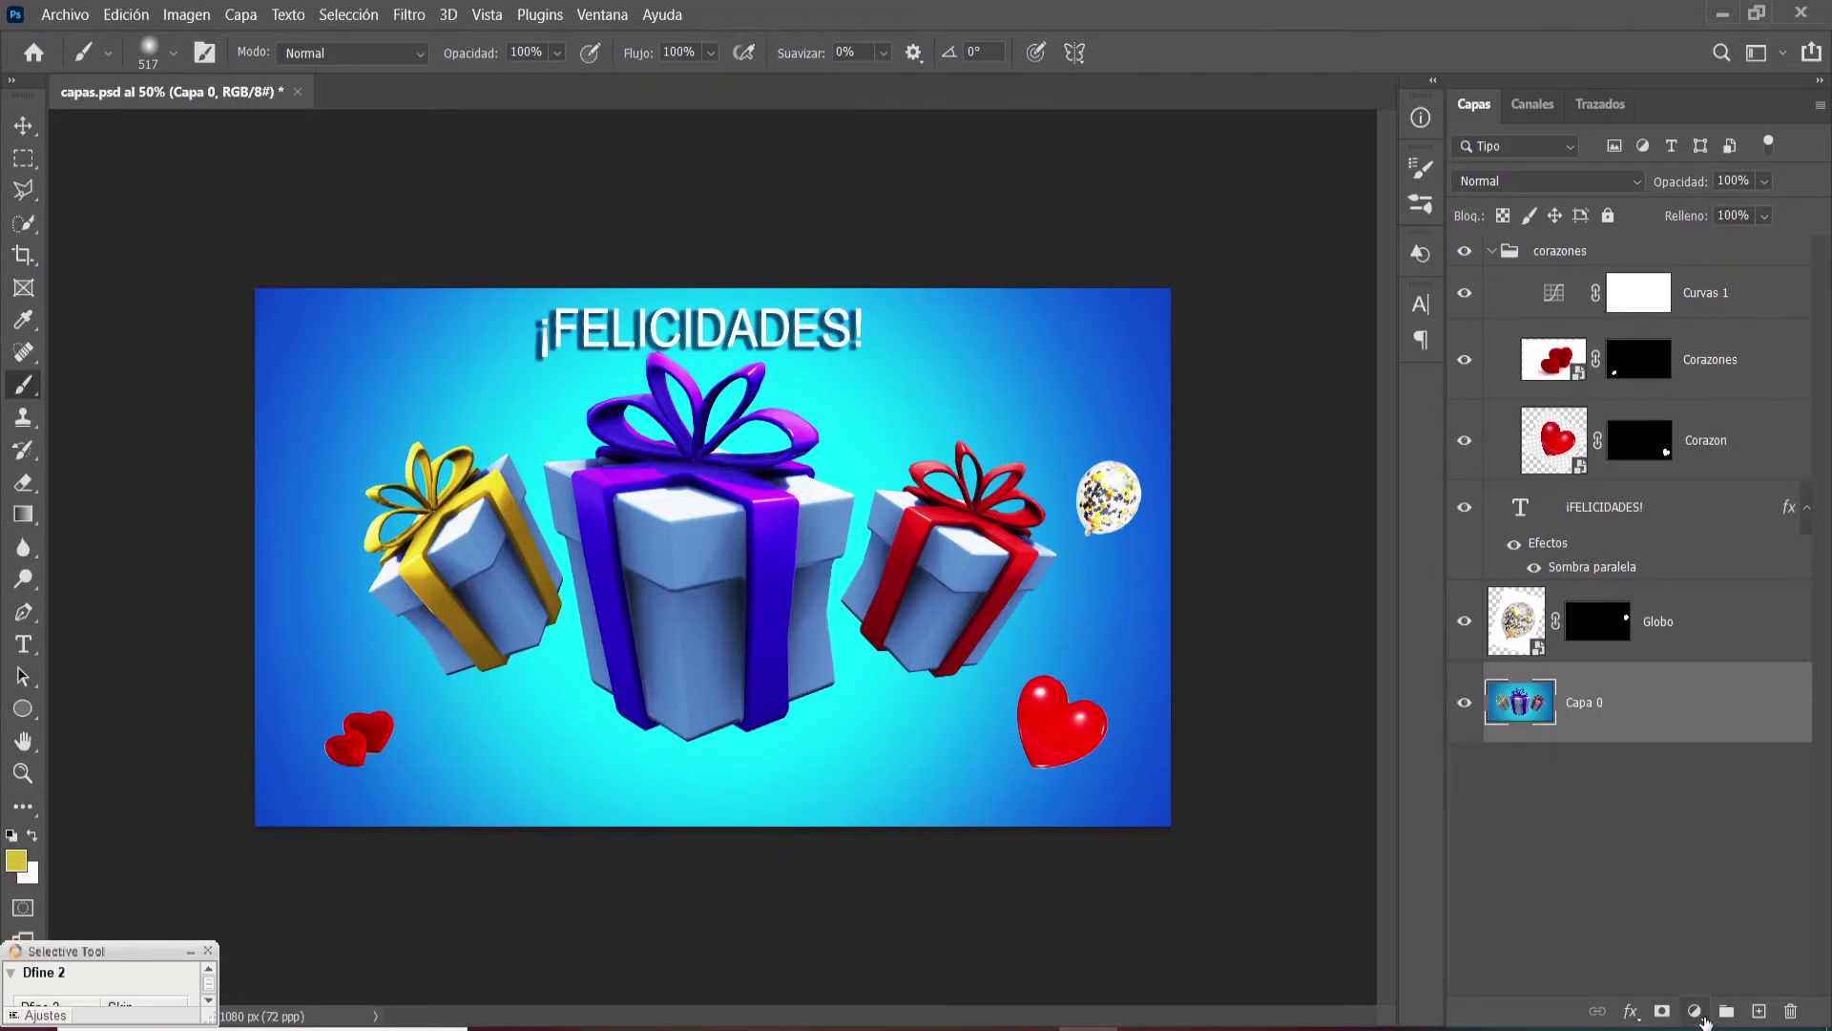
# - Add a Curves adjustment layer directly above Capa 0 and darken it with a curve point at input 143, output 103
pyautogui.click(1696, 1013)
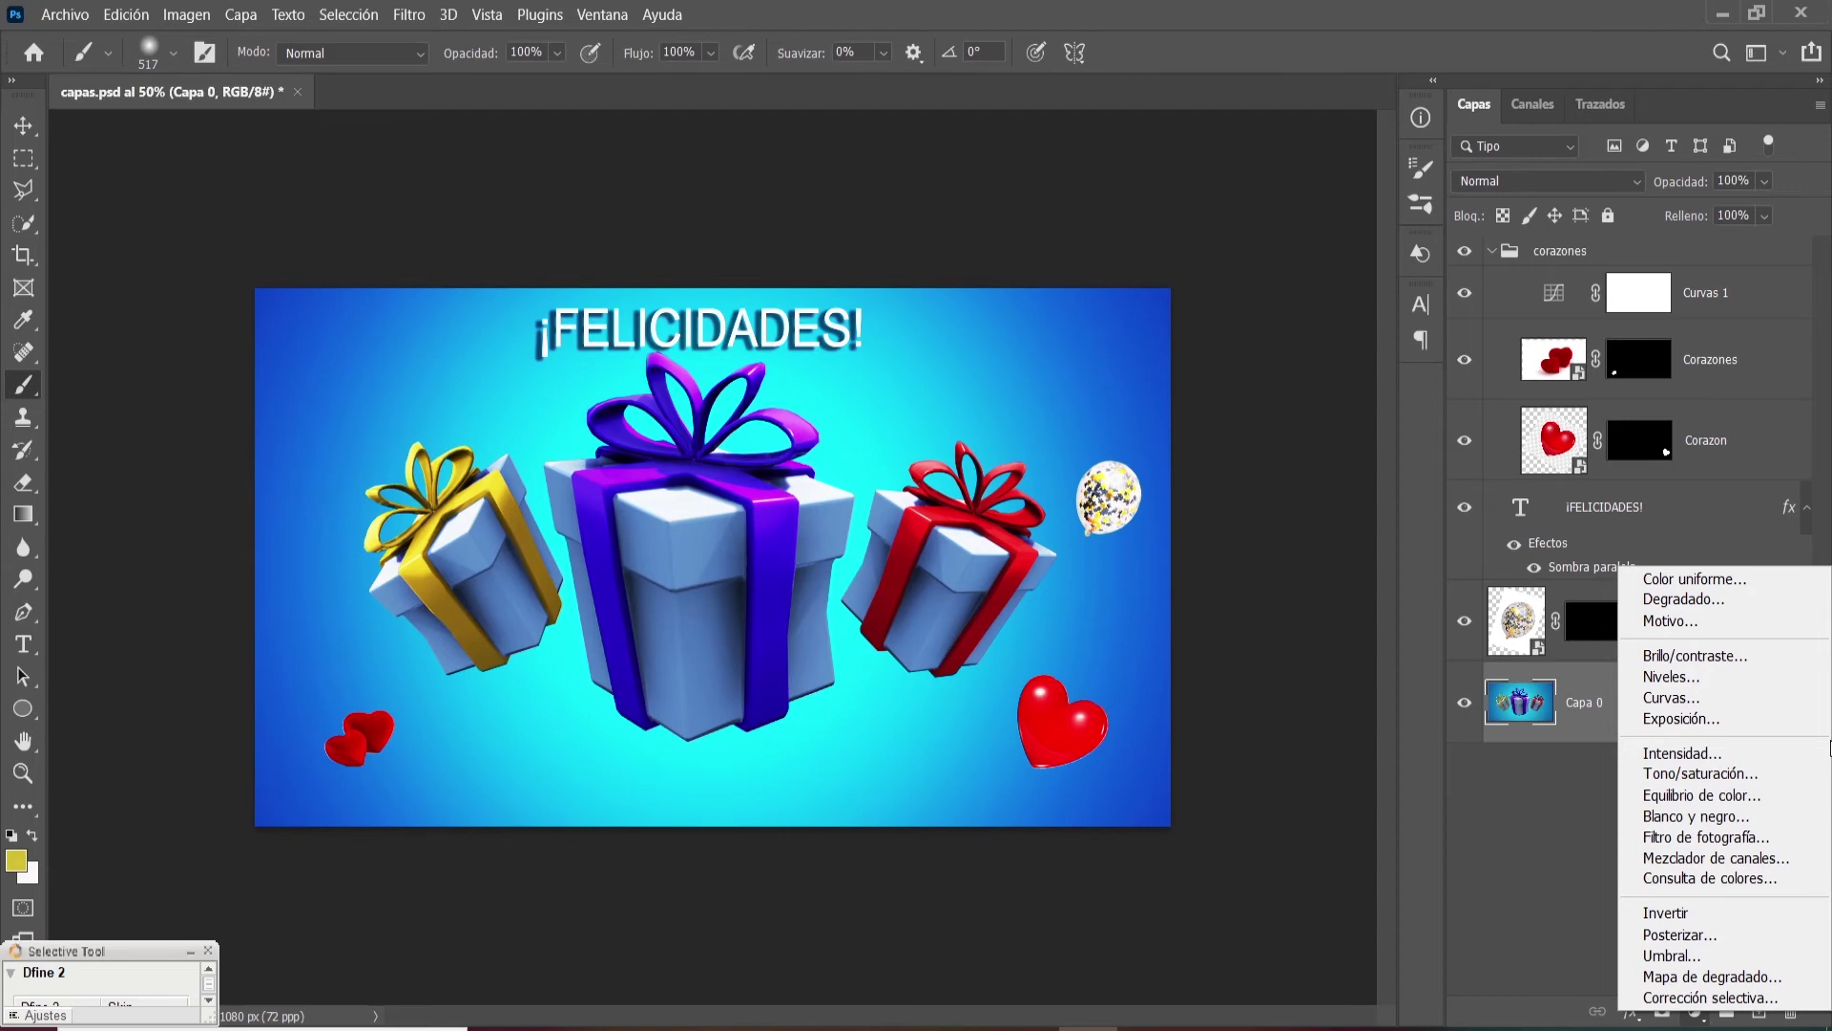
pyautogui.click(1744, 708)
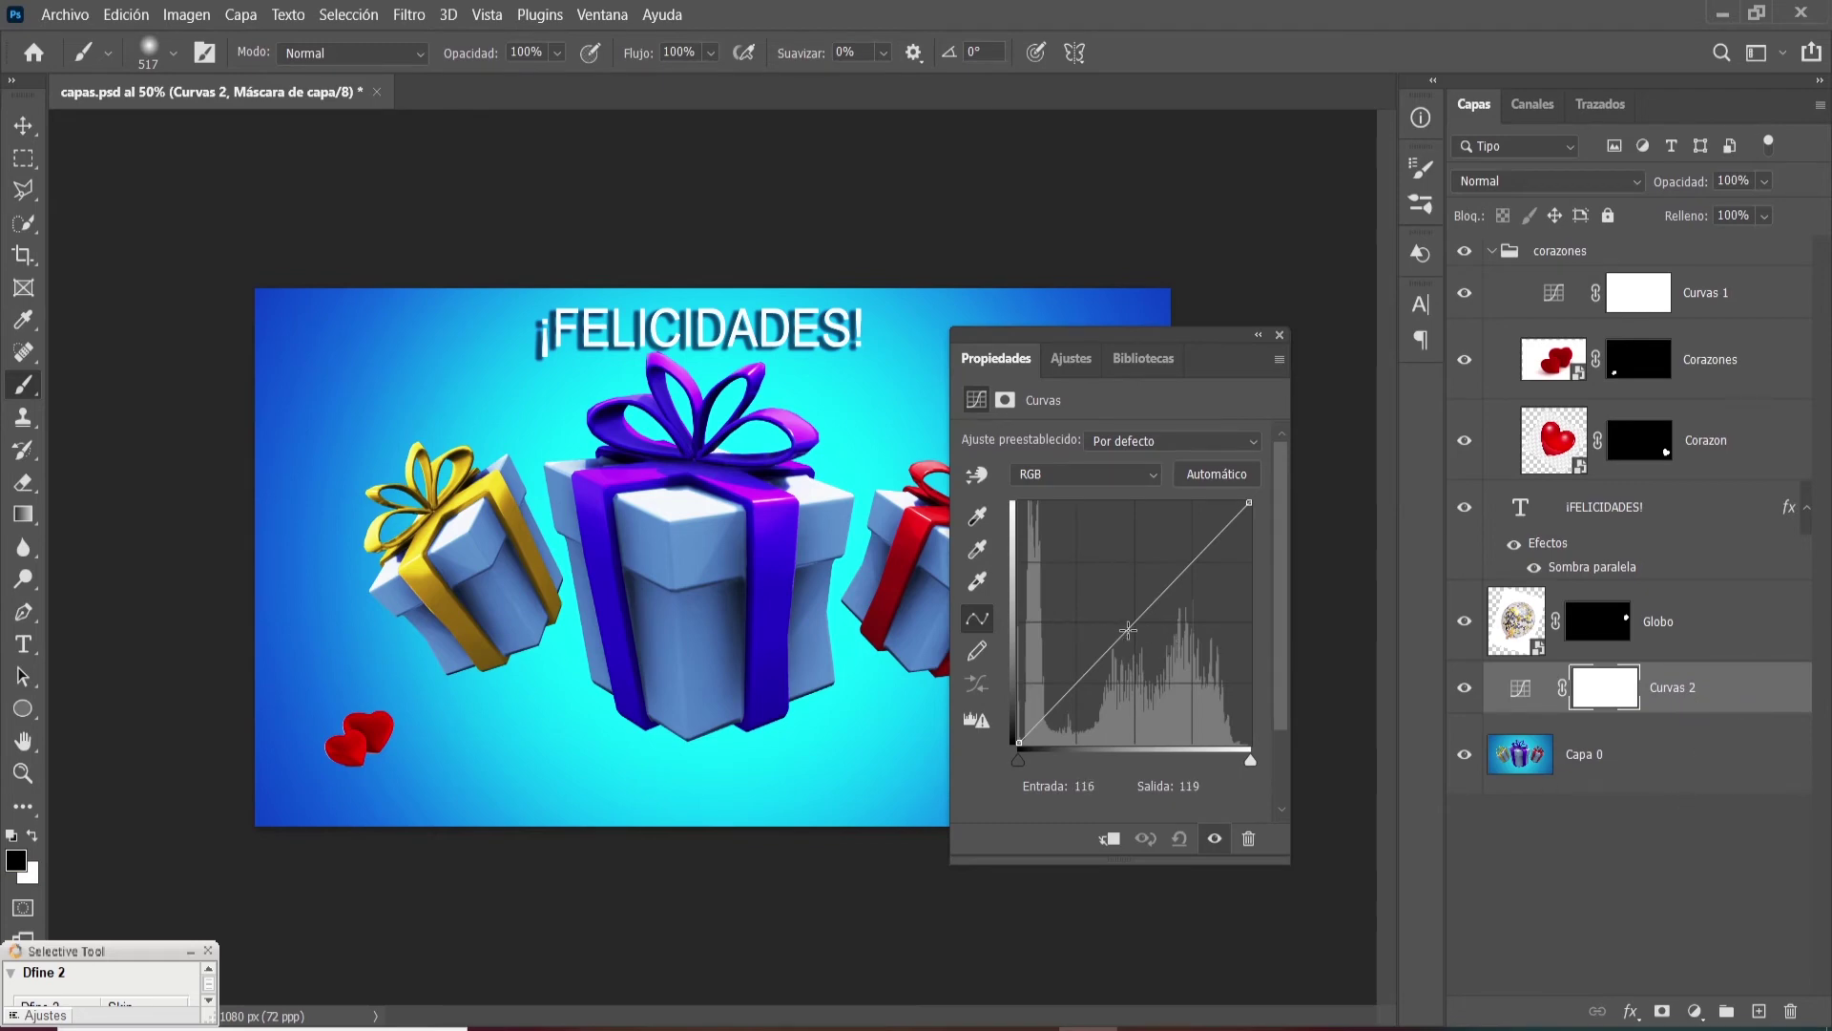
pyautogui.moveTo(1171, 584); pyautogui.dragTo(1157, 654)
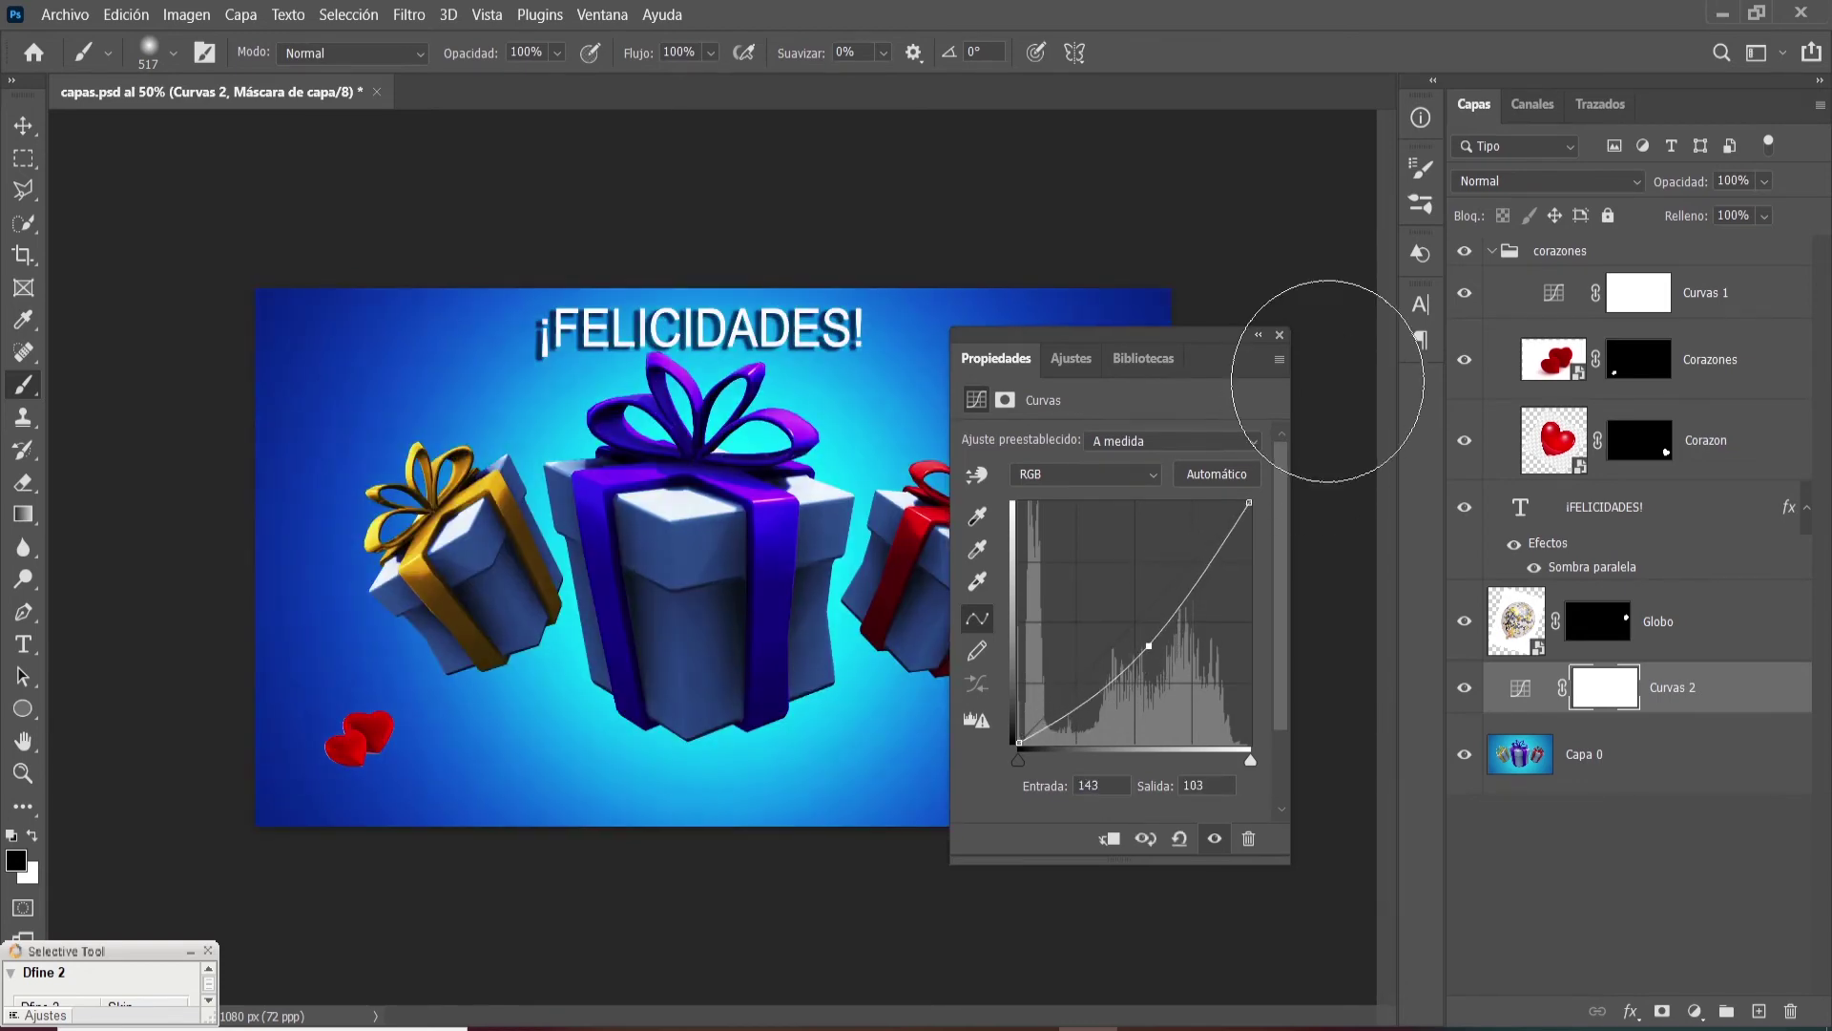
pyautogui.click(1279, 336)
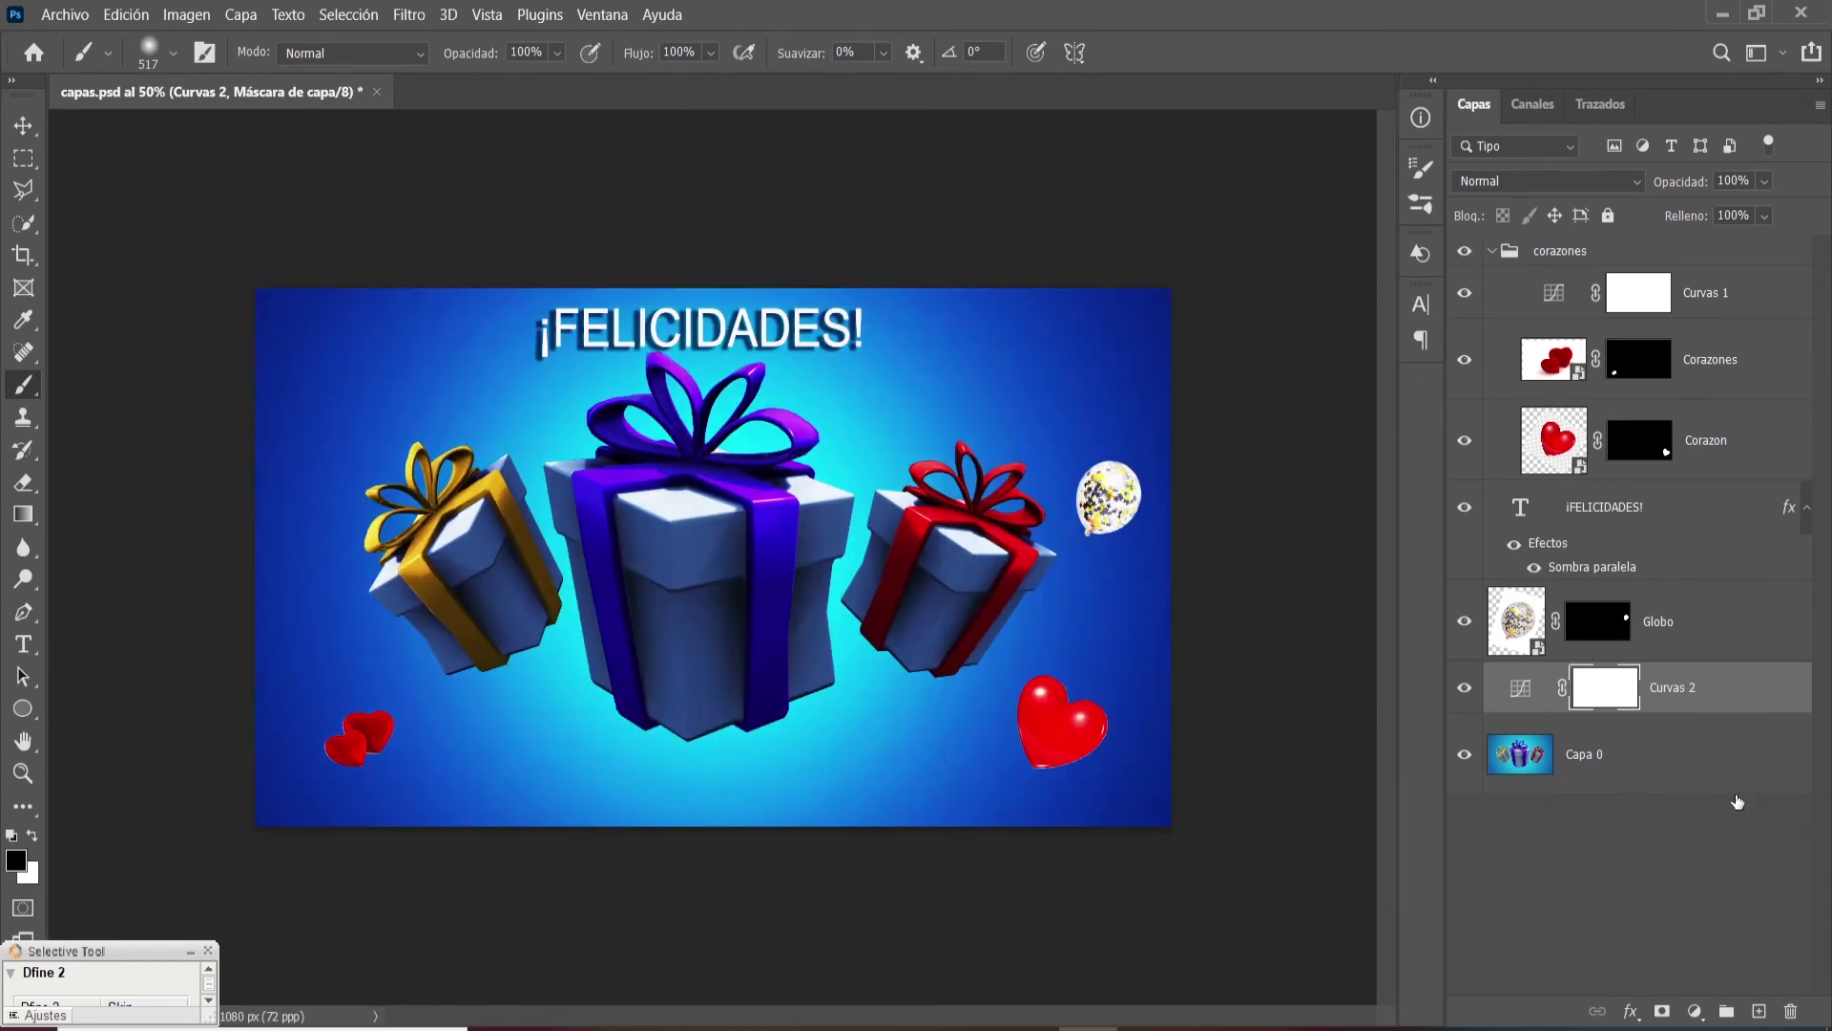
# - Delete the Curvas 2 adjustment layer above Capa 0
pyautogui.click(1701, 698)
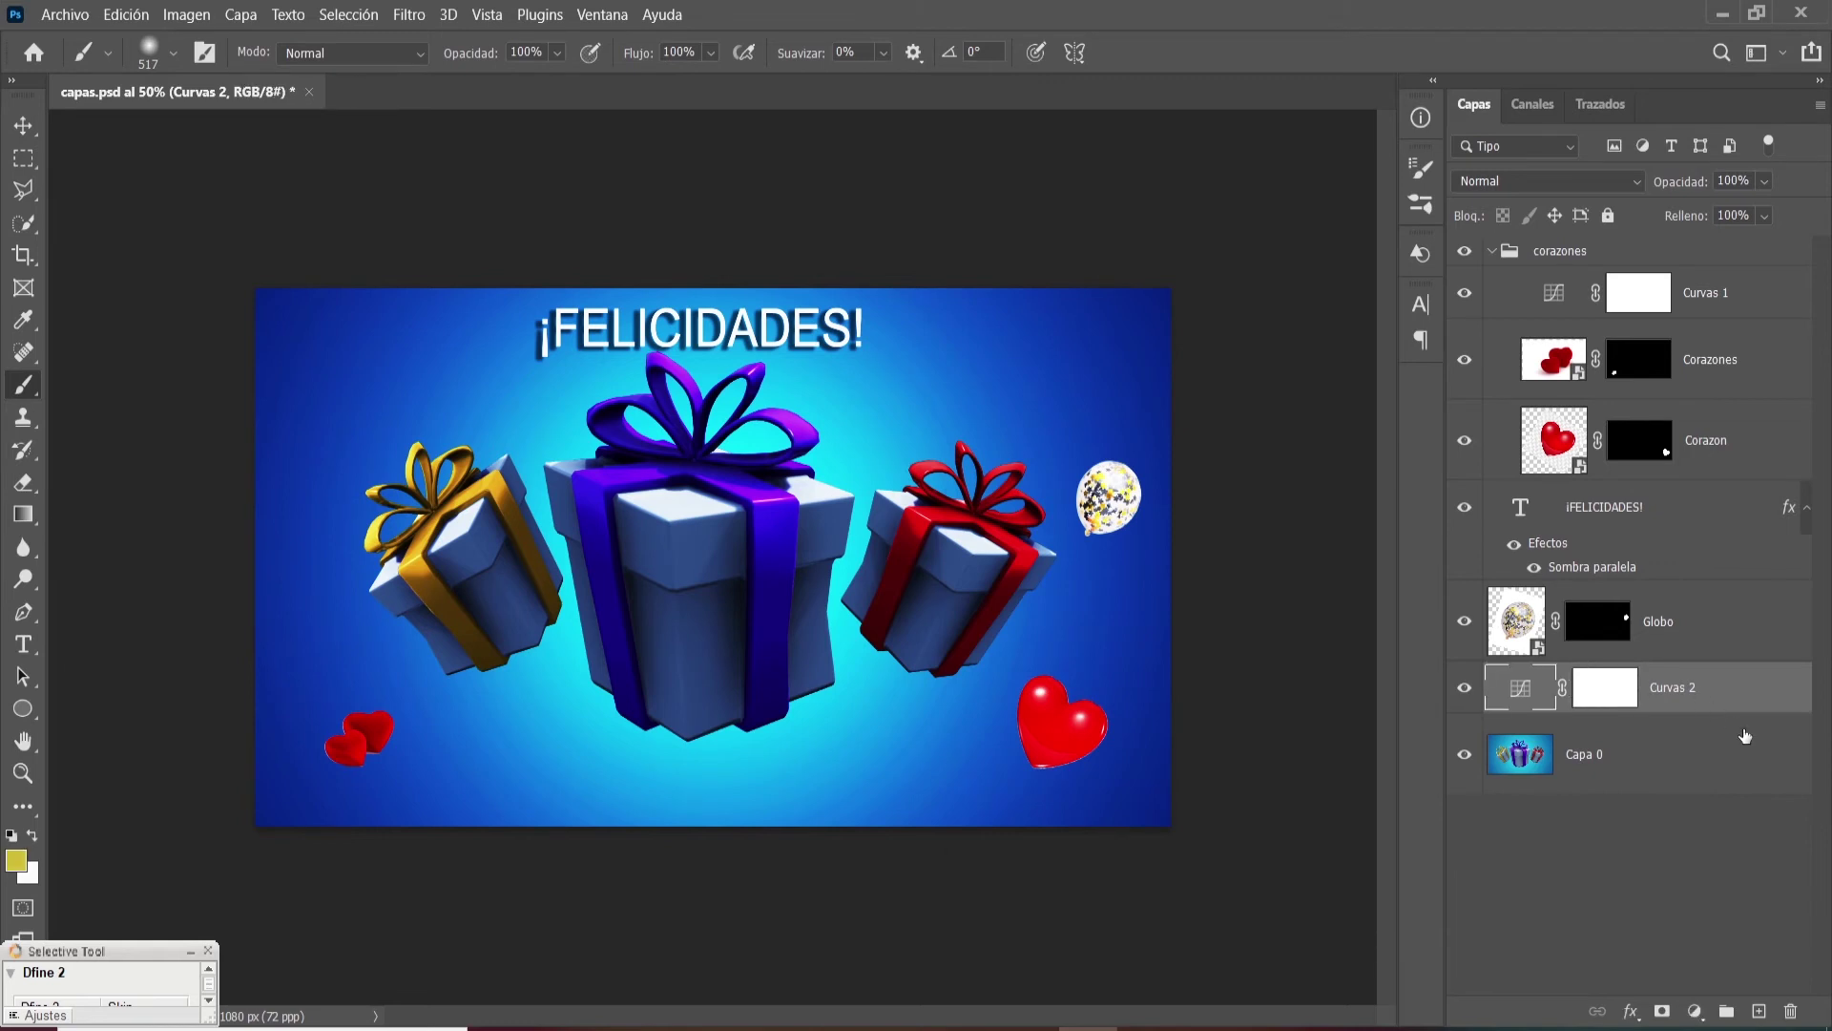
pyautogui.press('Delete')
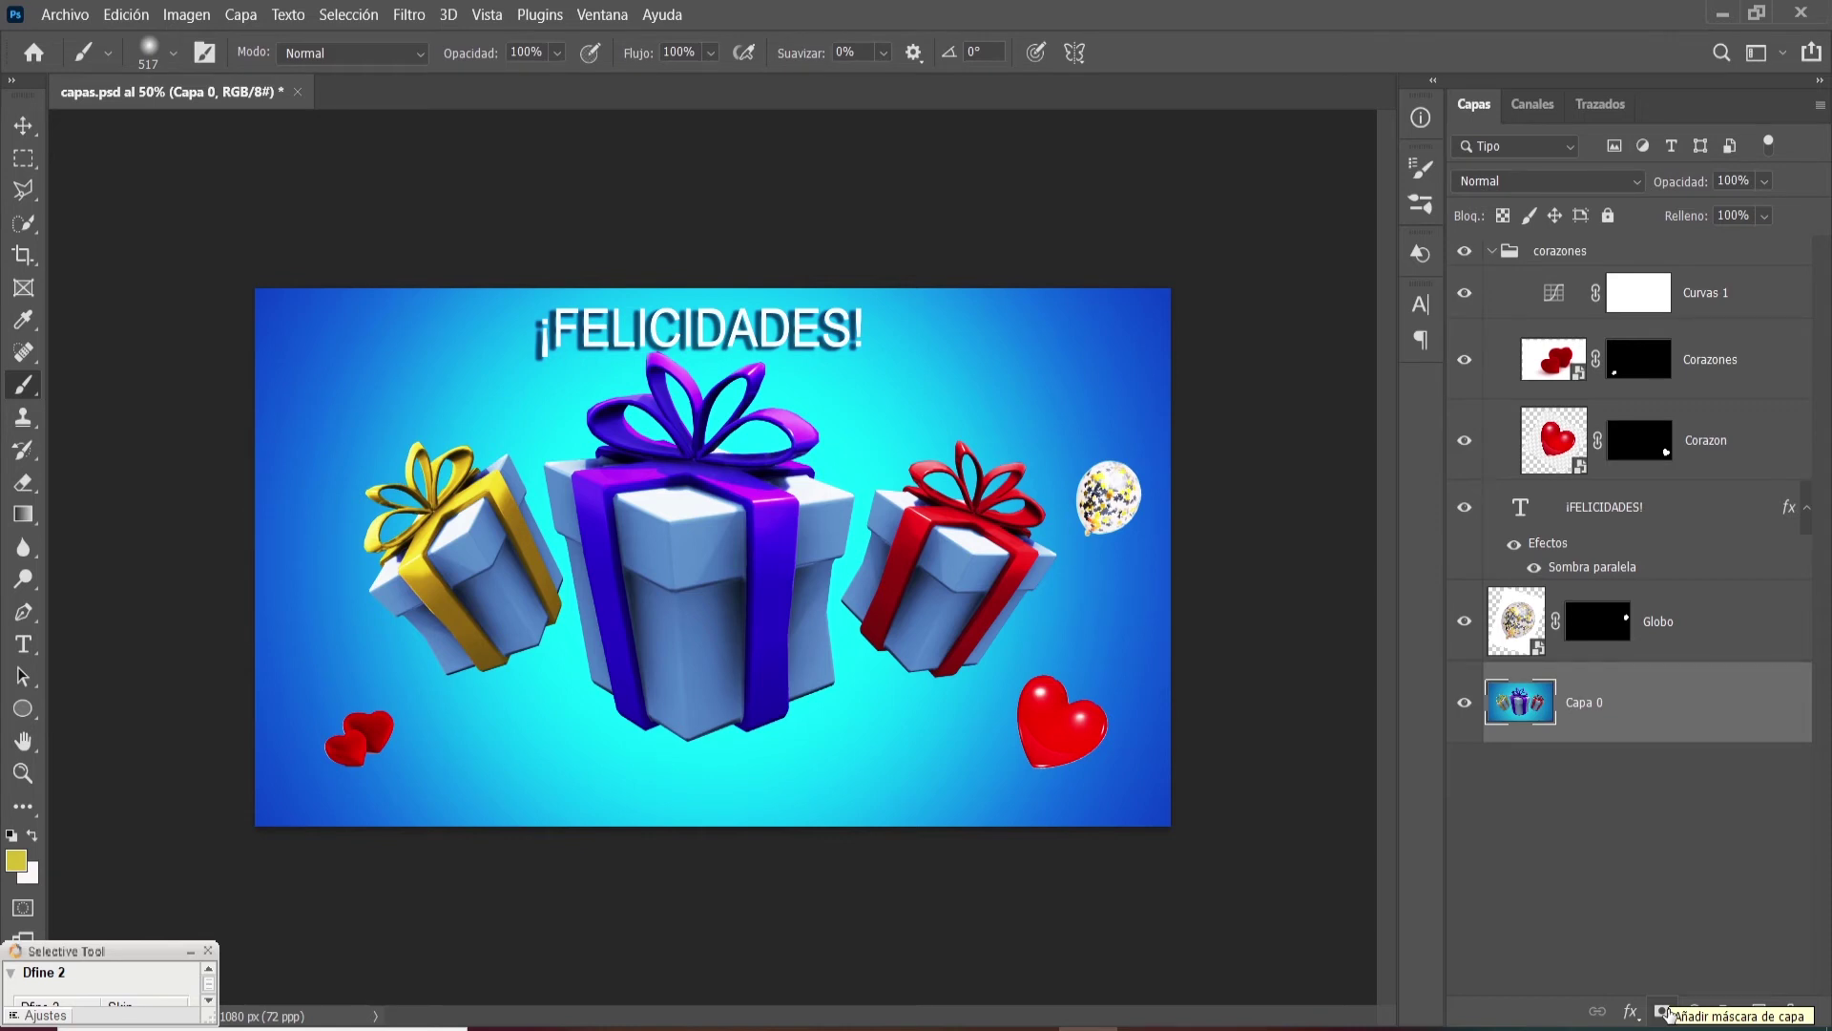
# - Add a white layer mask to the ¡FELICIDADES! text layer
pyautogui.press('v')
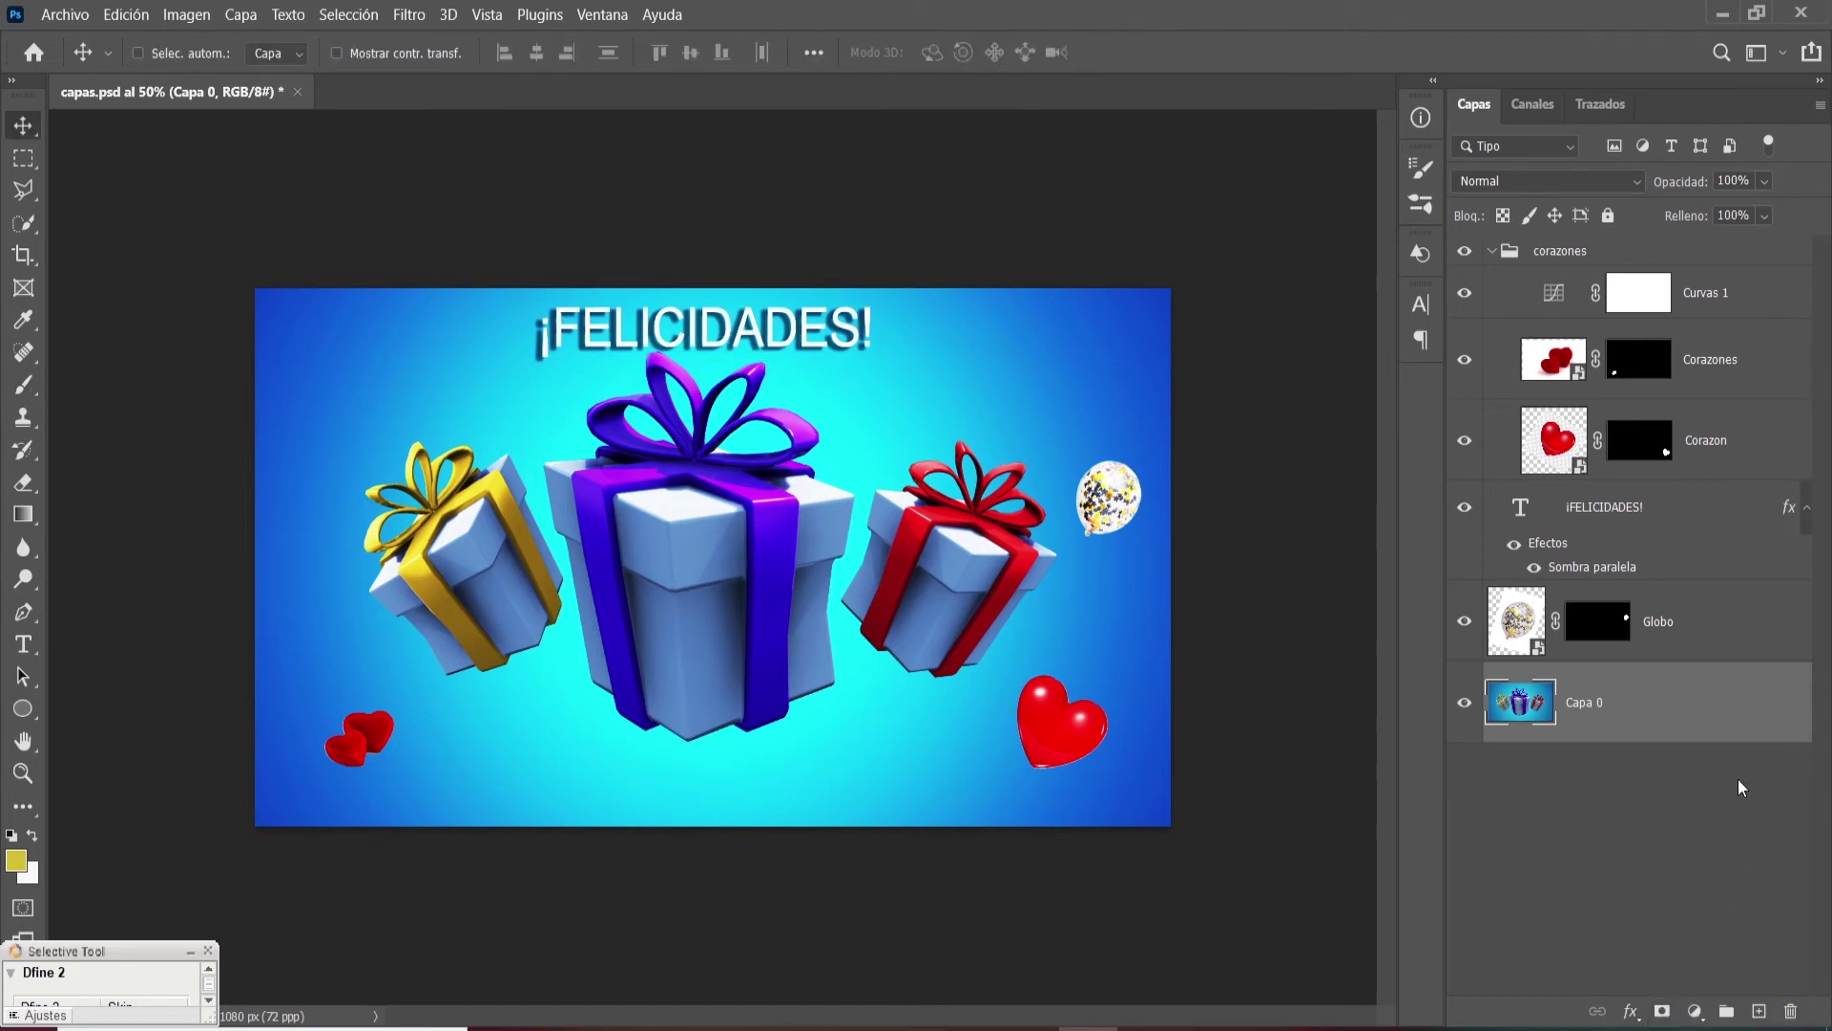
pyautogui.click(1635, 511)
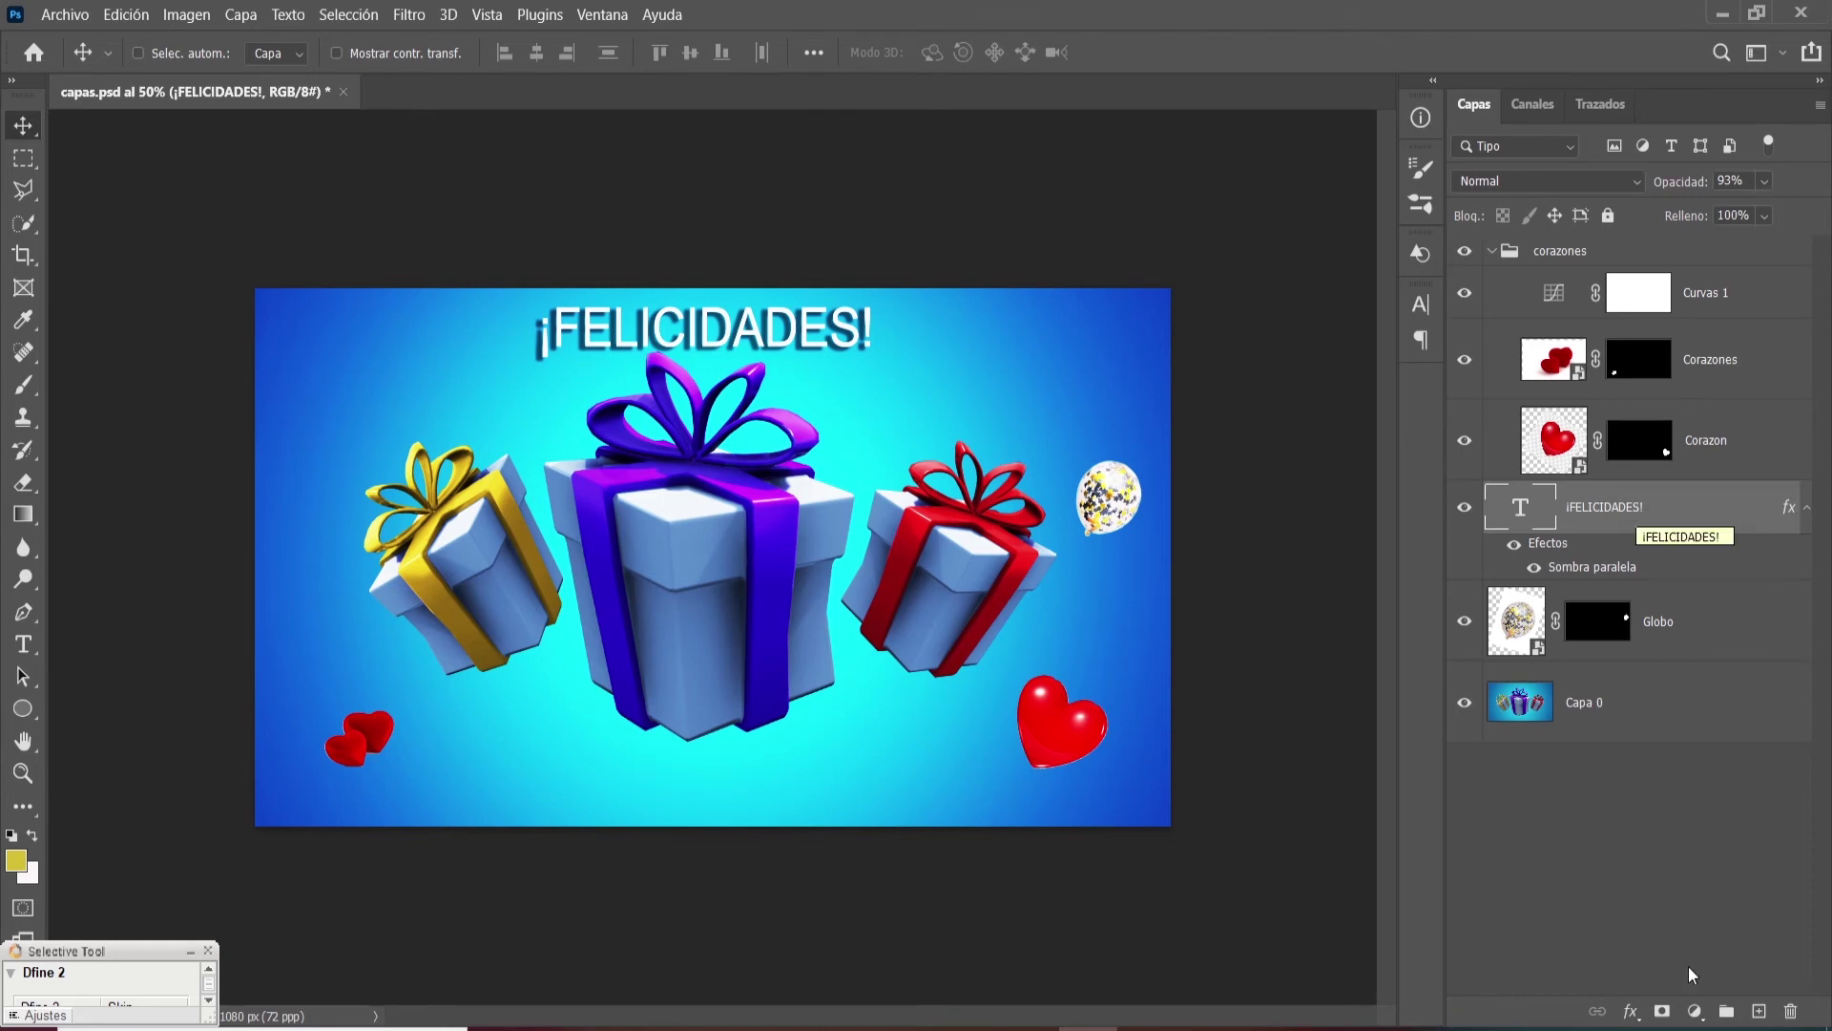
pyautogui.click(1662, 1012)
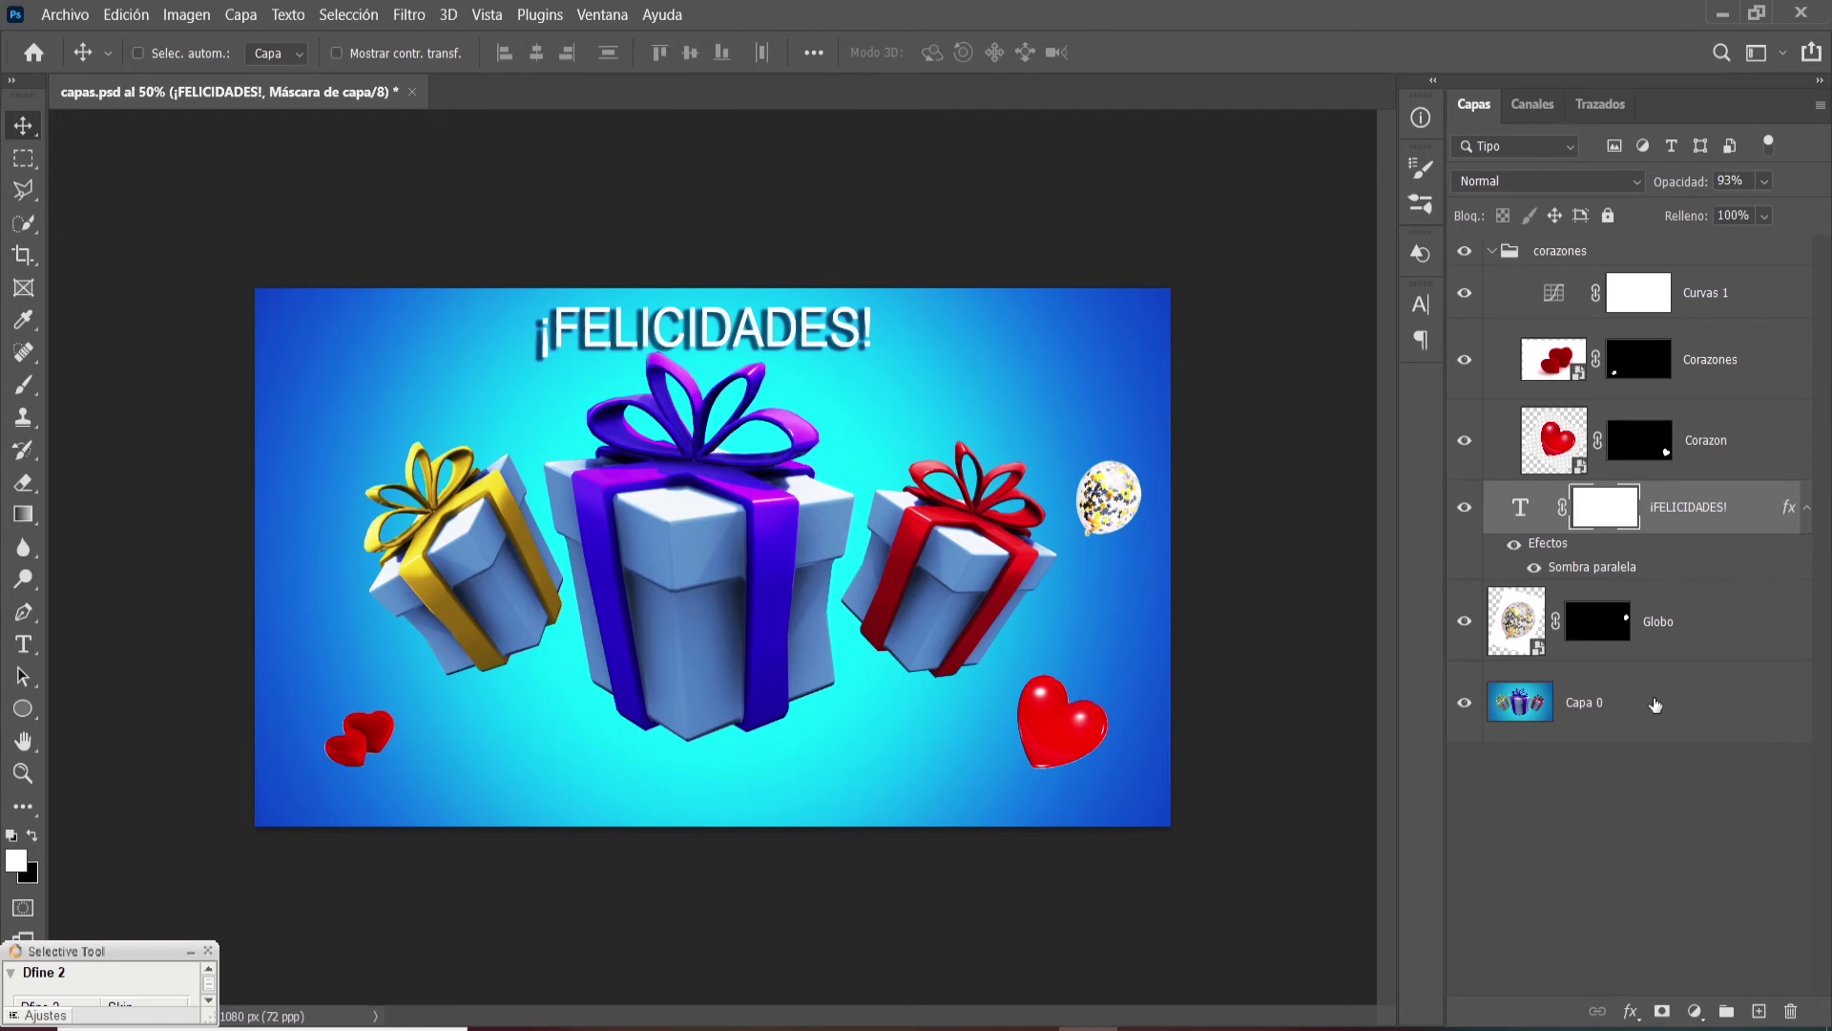
# - Invert the ¡FELICIDADES! layer mask to black and back to white
pyautogui.hotkey('ctrl', 'i')
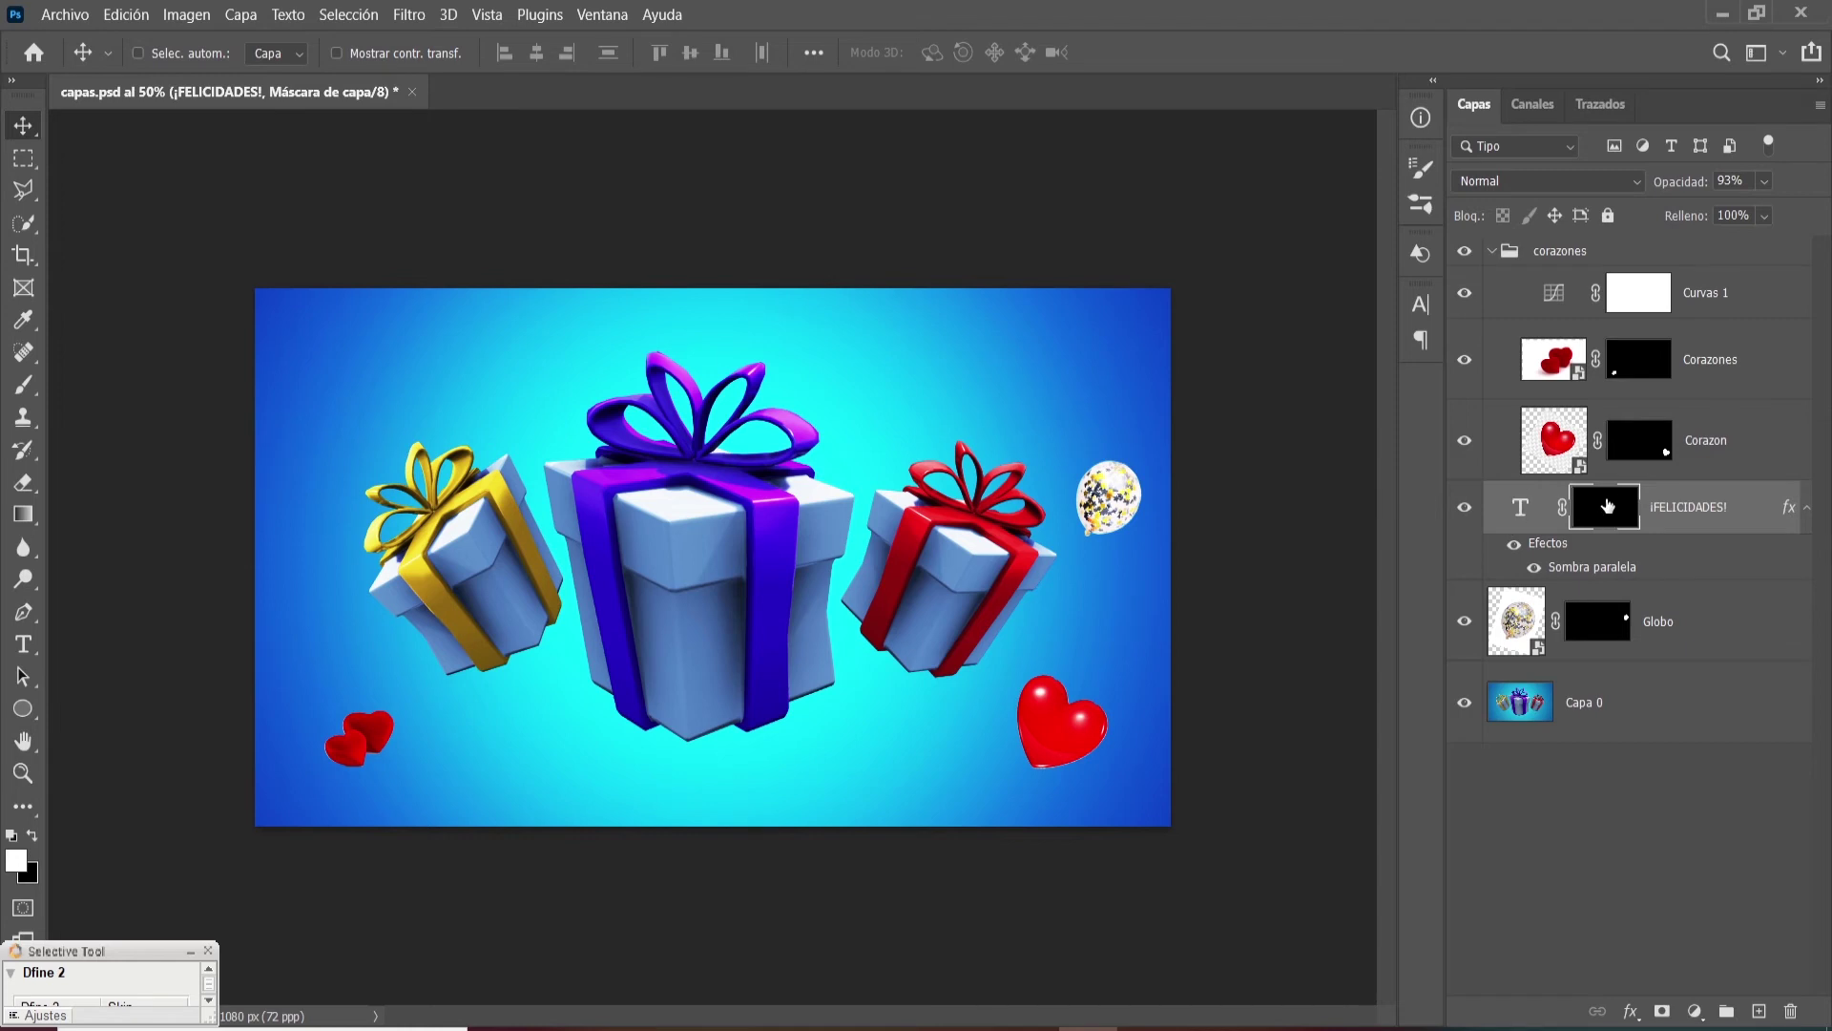
pyautogui.hotkey('ctrl', 'i')
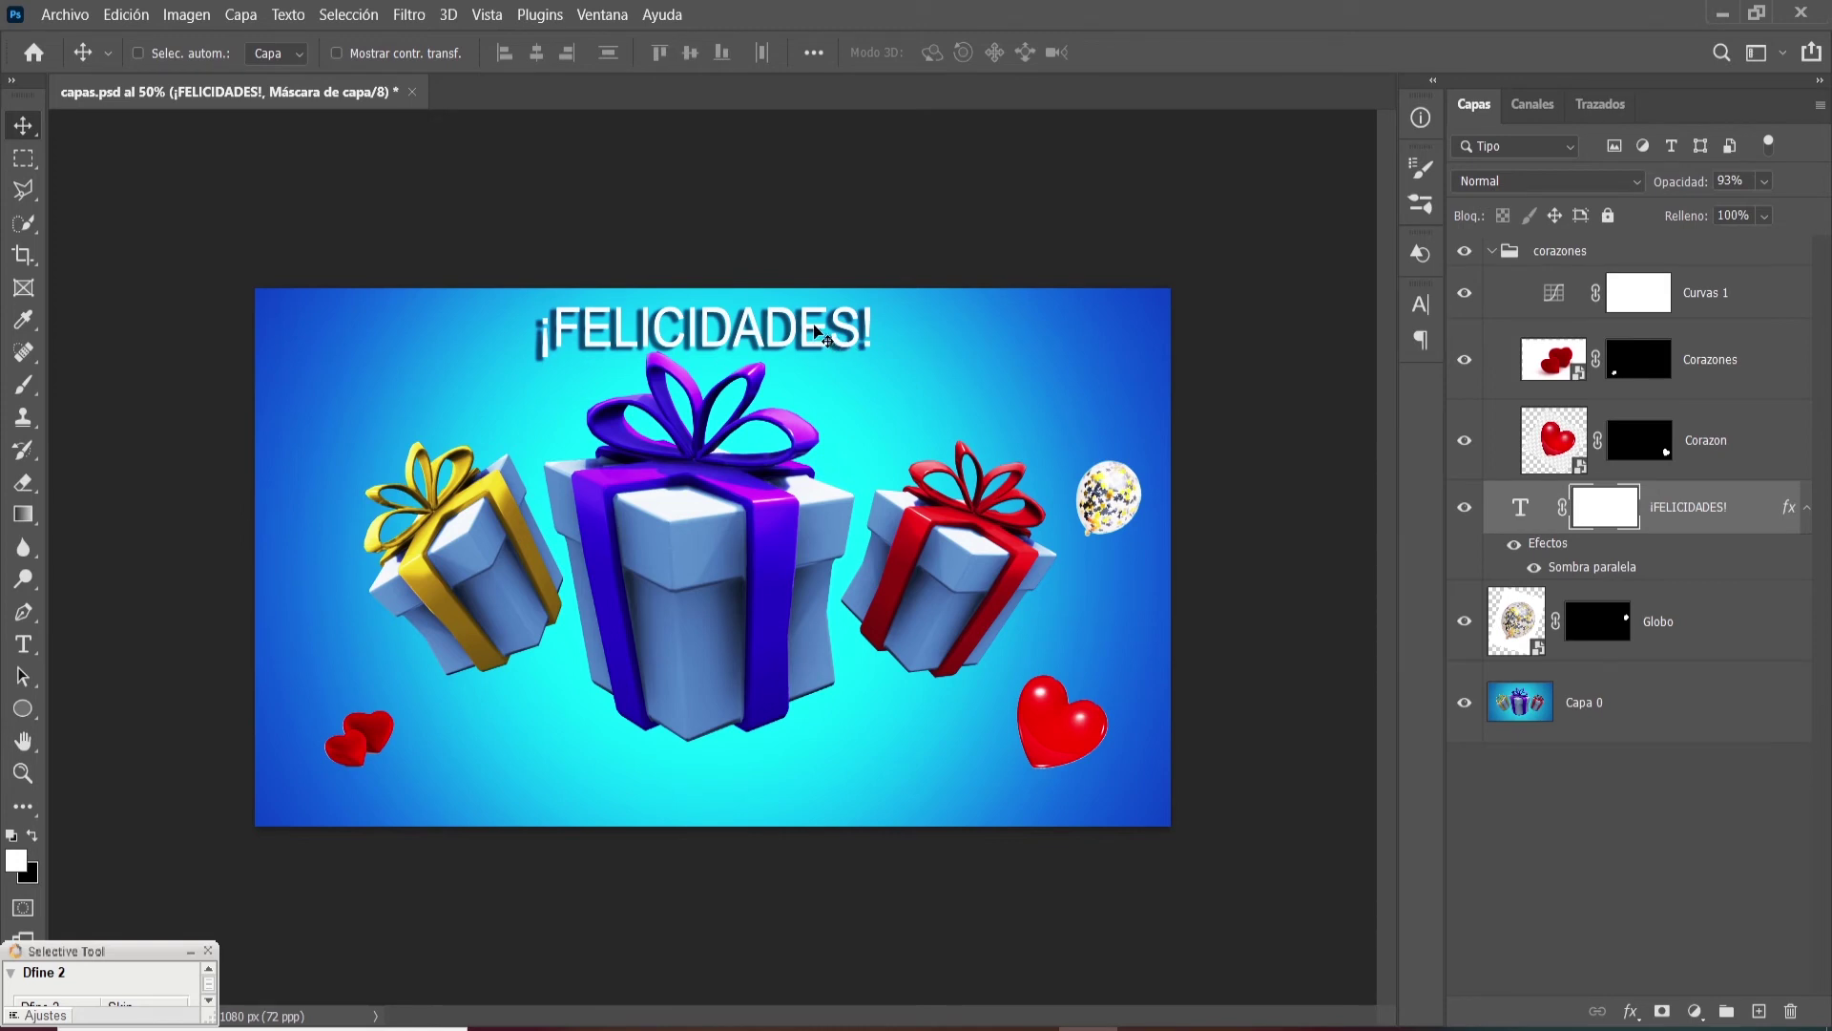
# - Hide both ends of the ¡FELICIDADES! text by brushing black on its layer mask, and reveal them again with white
pyautogui.click(31, 835)
pyautogui.click(26, 387)
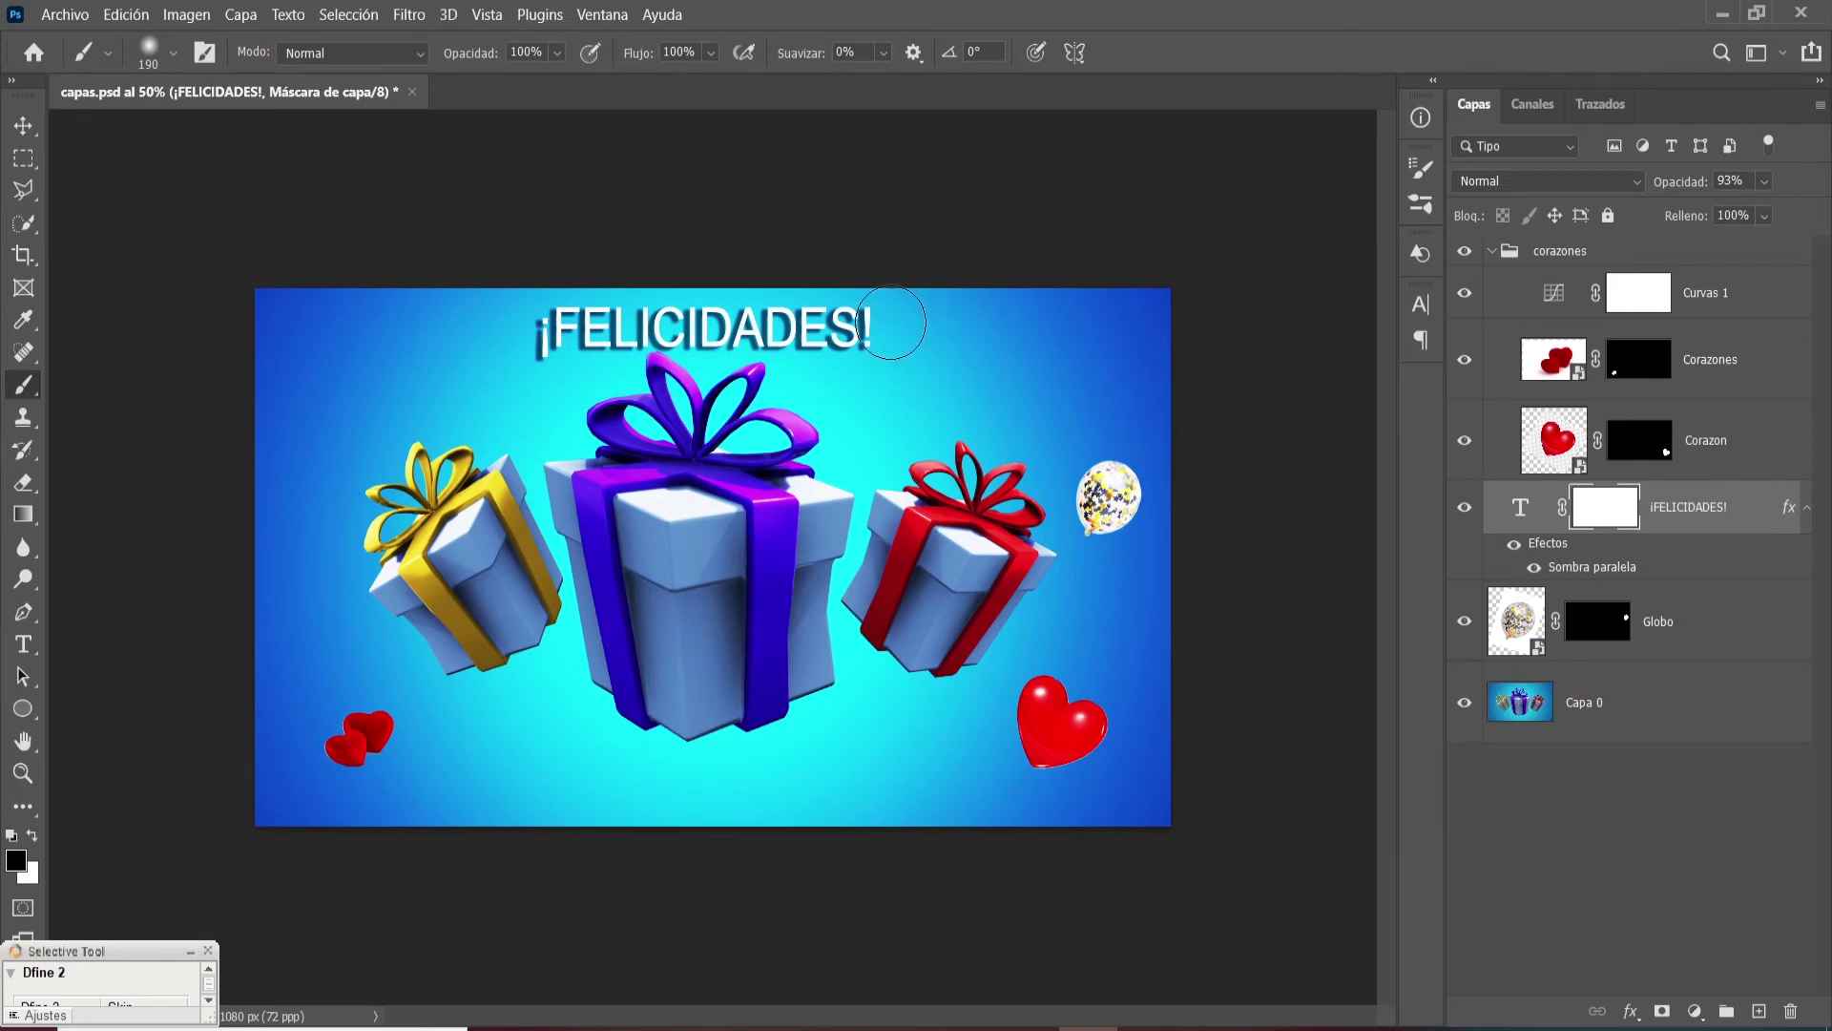
pyautogui.moveTo(864, 344)
pyautogui.mouseDown()
pyautogui.moveTo(828, 310)
pyautogui.moveTo(859, 306)
pyautogui.mouseUp()
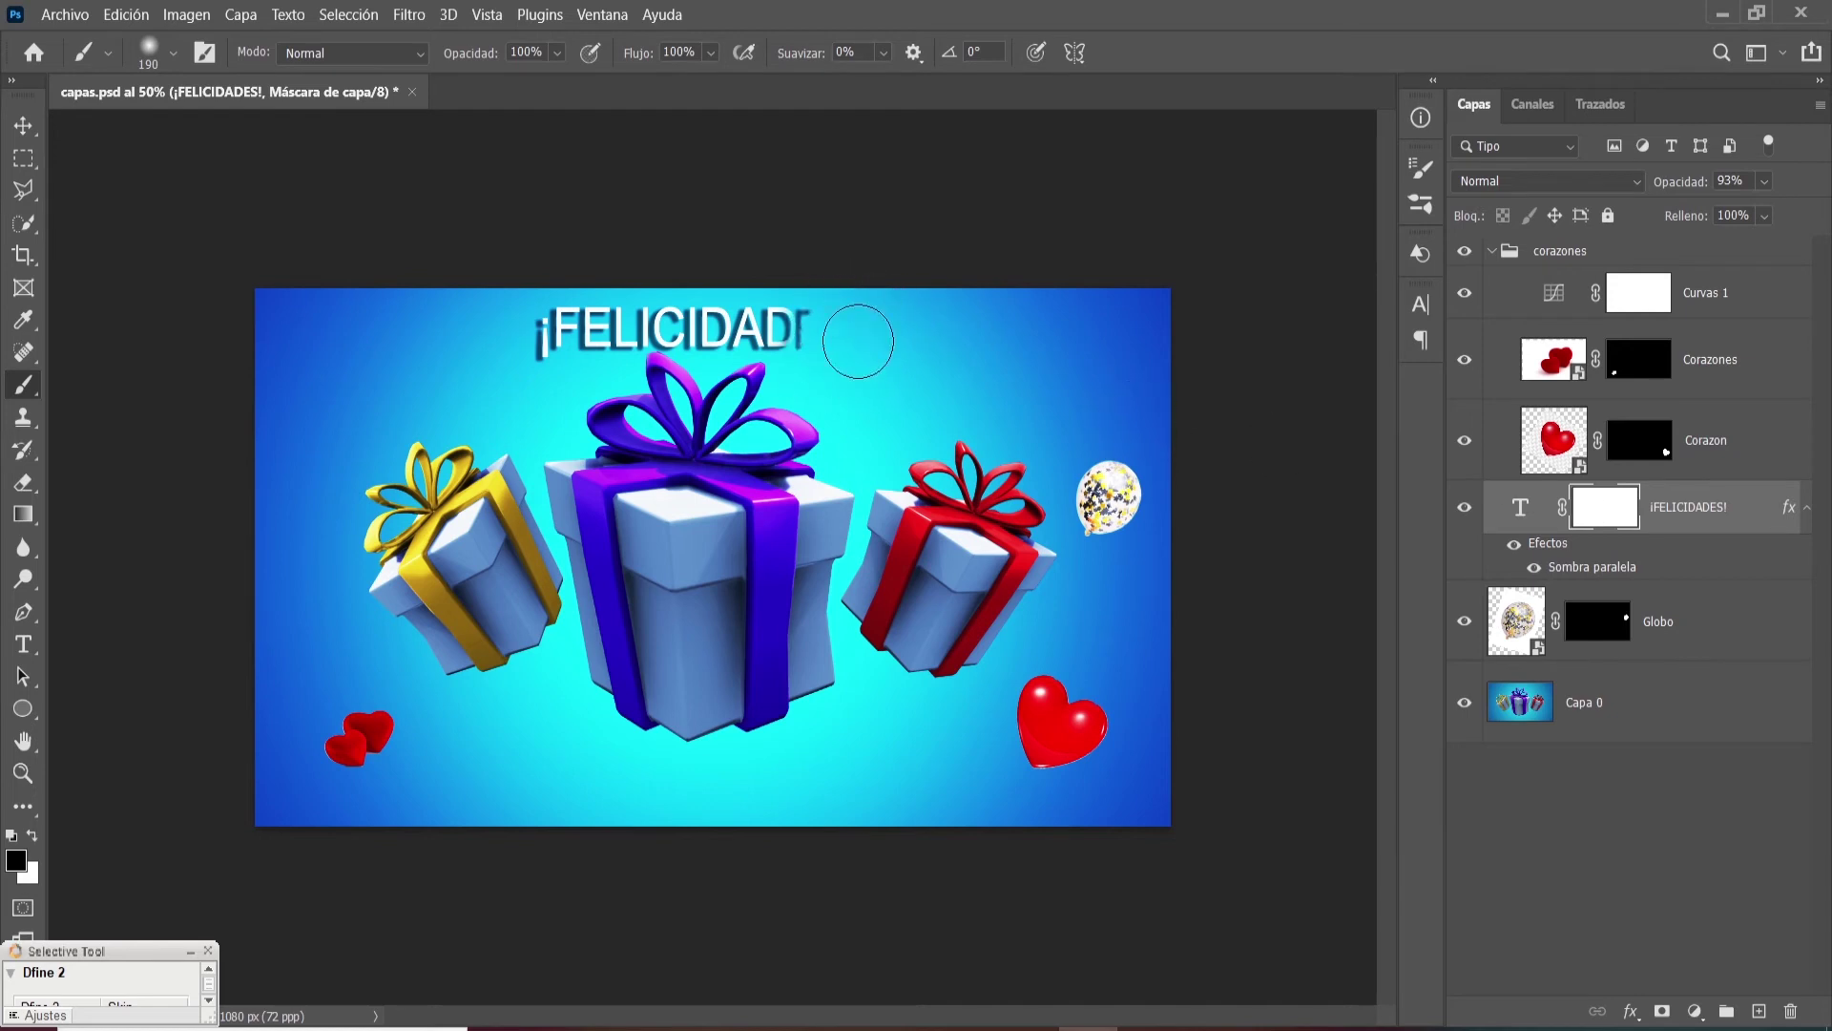
pyautogui.moveTo(546, 323)
pyautogui.mouseDown()
pyautogui.moveTo(532, 335)
pyautogui.moveTo(534, 307)
pyautogui.mouseUp()
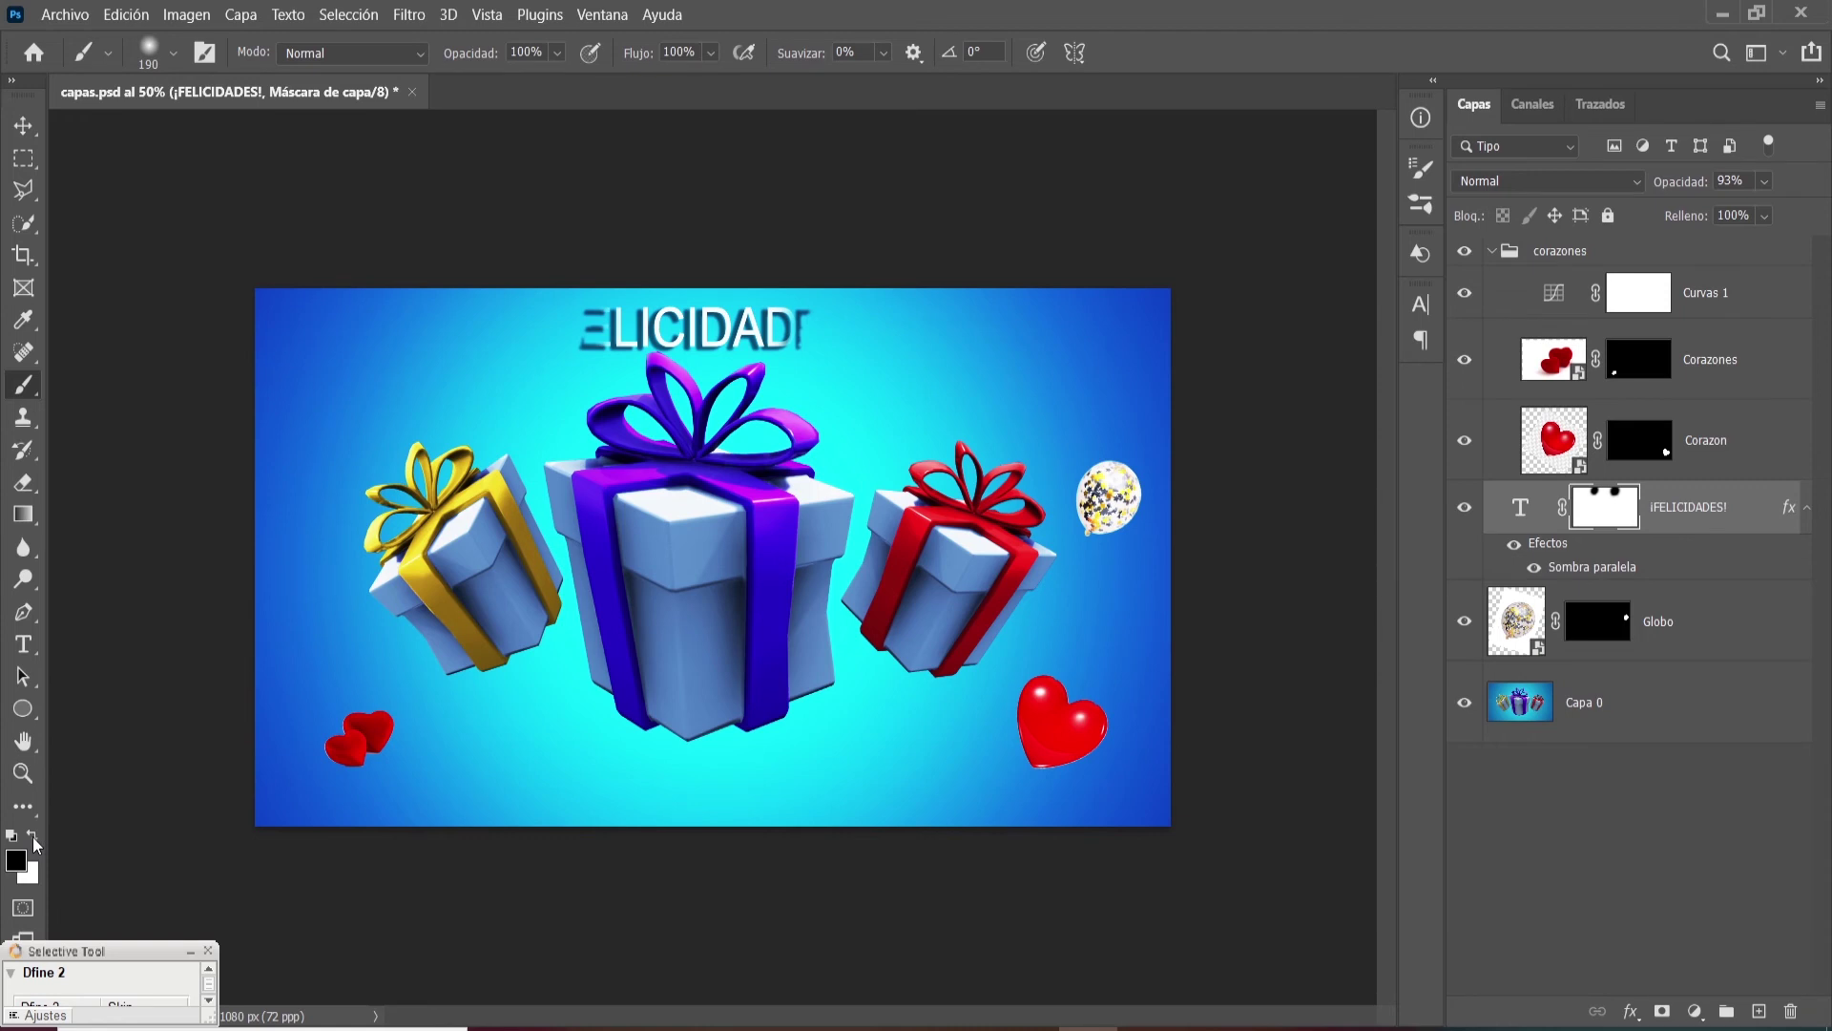
pyautogui.click(33, 840)
pyautogui.moveTo(817, 328)
pyautogui.mouseDown()
pyautogui.moveTo(810, 368)
pyautogui.moveTo(801, 331)
pyautogui.moveTo(854, 333)
pyautogui.moveTo(898, 291)
pyautogui.moveTo(894, 319)
pyautogui.moveTo(767, 339)
pyautogui.moveTo(657, 329)
pyautogui.moveTo(631, 304)
pyautogui.moveTo(586, 321)
pyautogui.mouseUp()
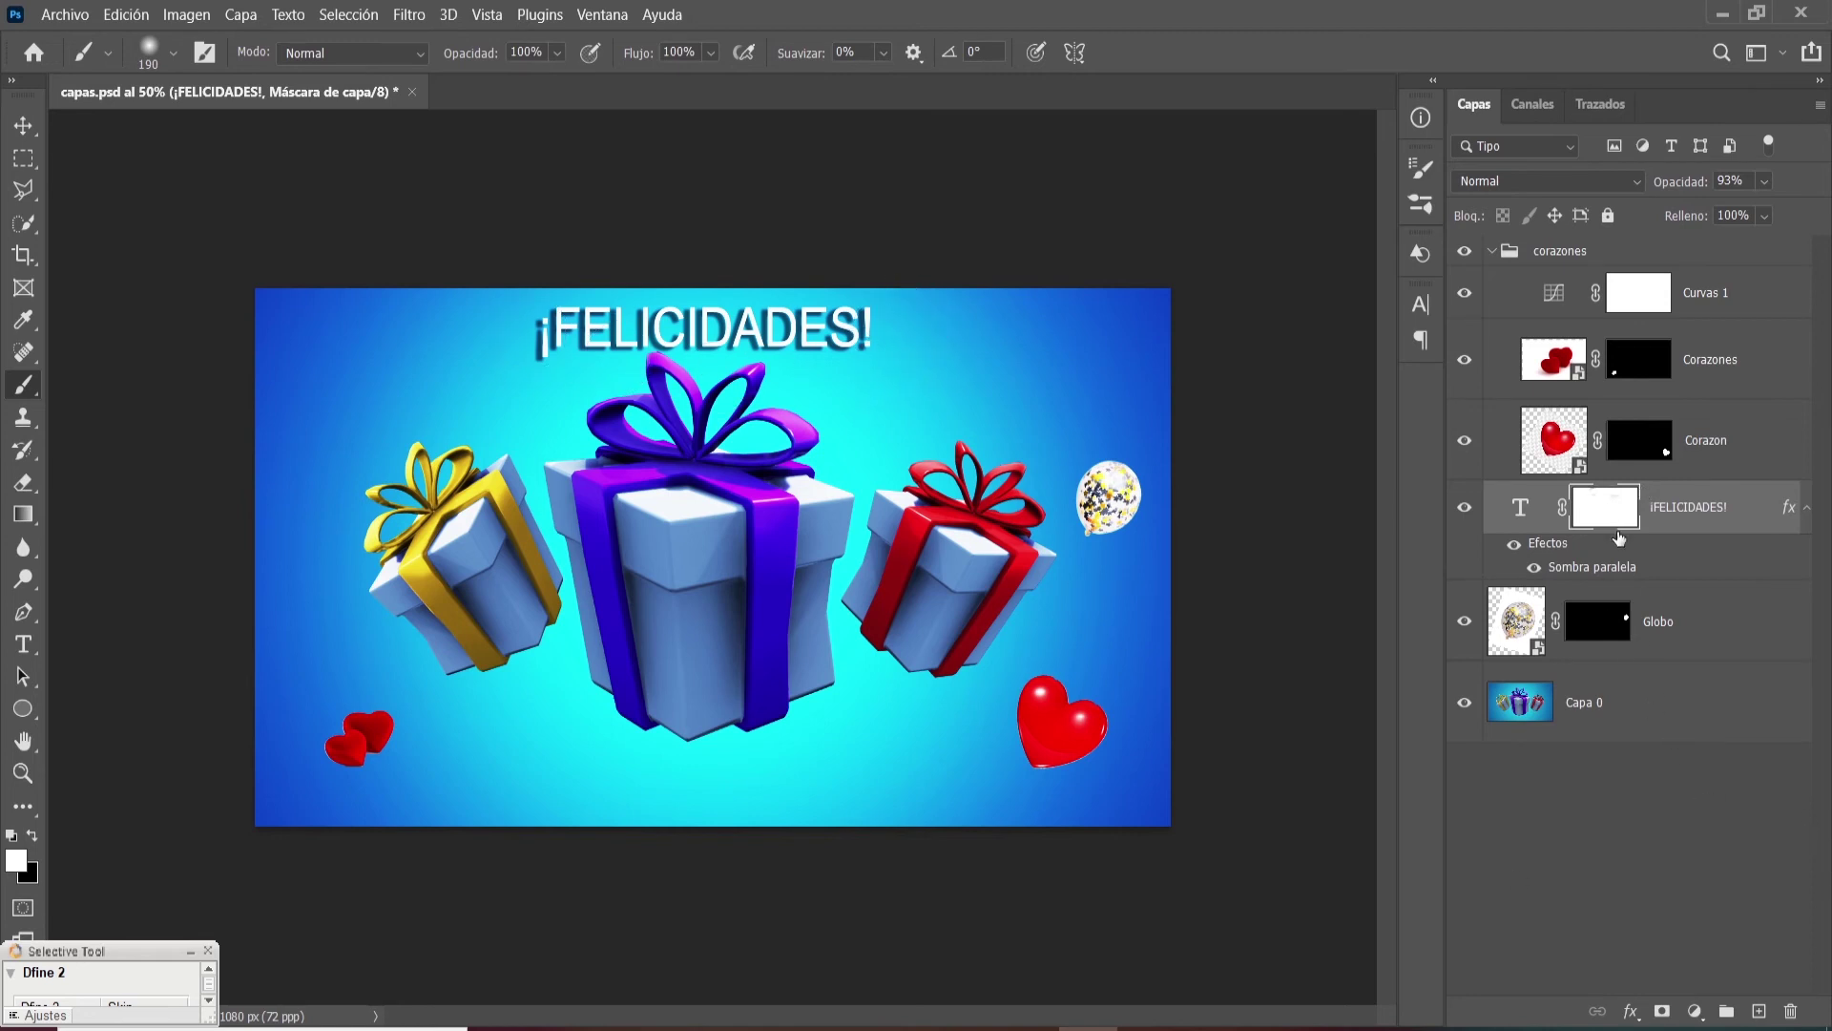
# - Delete the layer mask from the ¡FELICIDADES! text layer
pyautogui.moveTo(1611, 520); pyautogui.dragTo(1791, 1009)
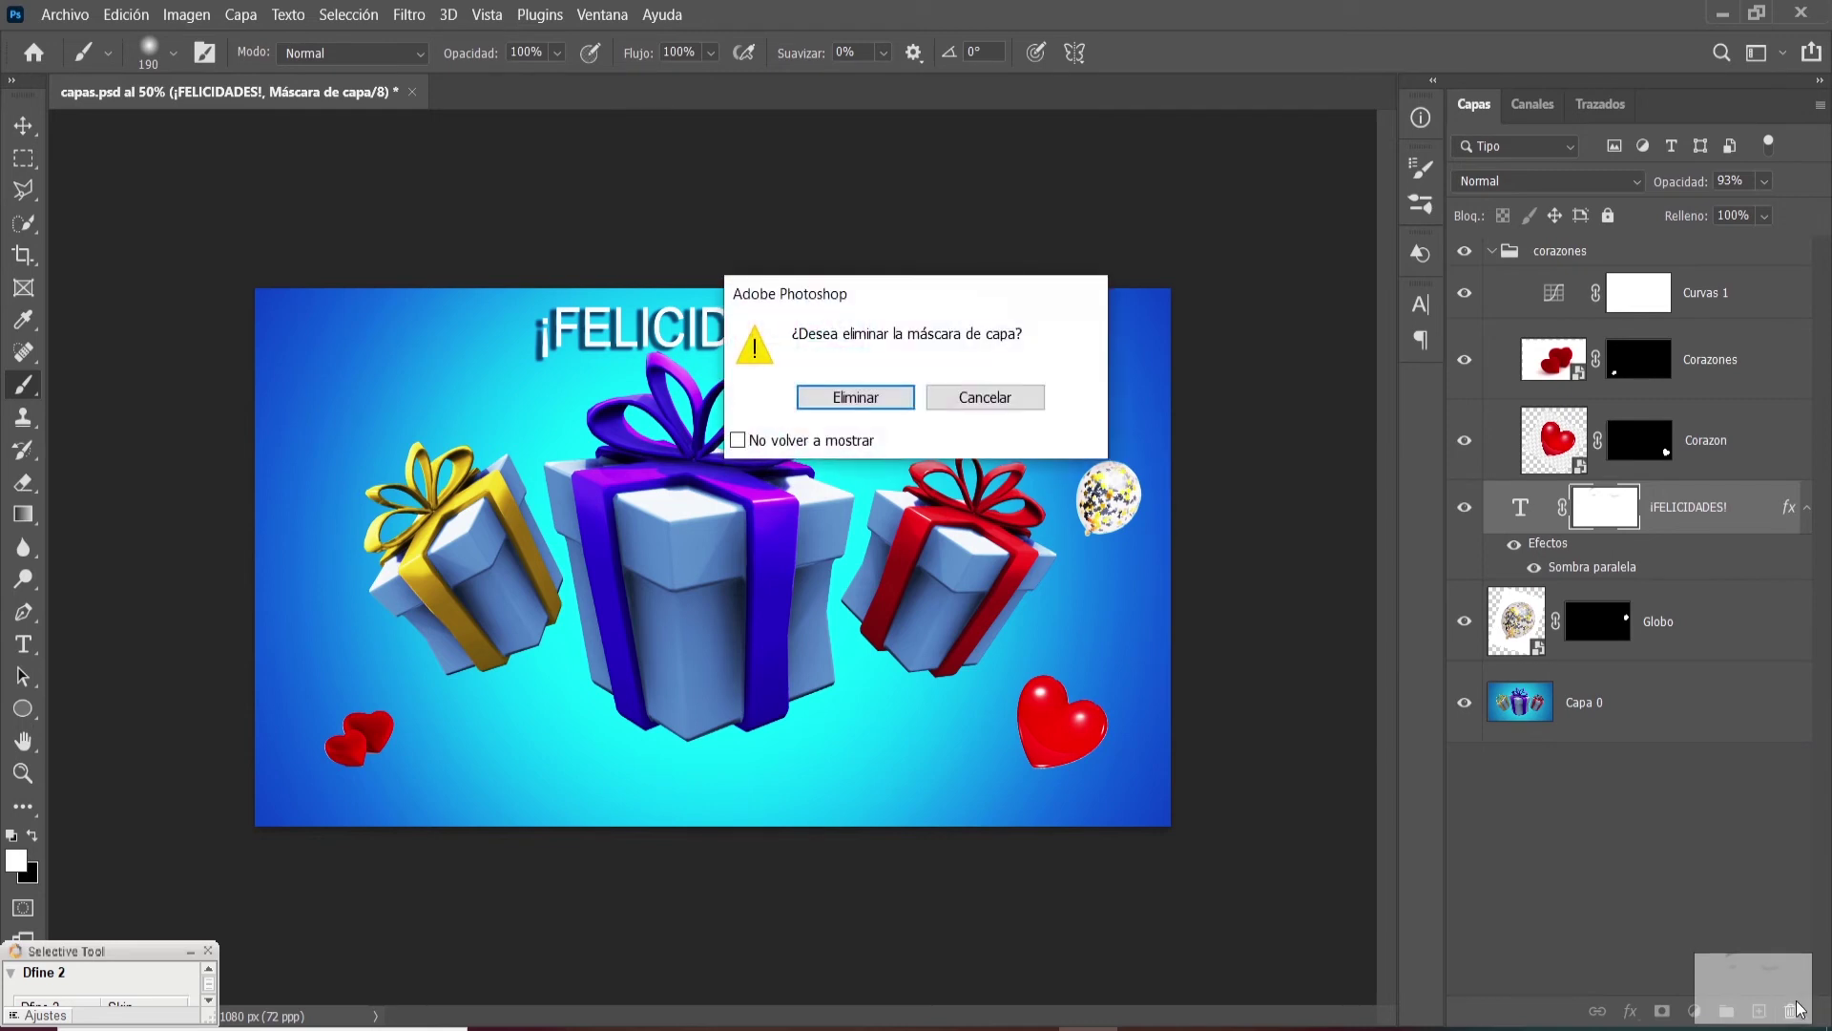
pyautogui.click(857, 399)
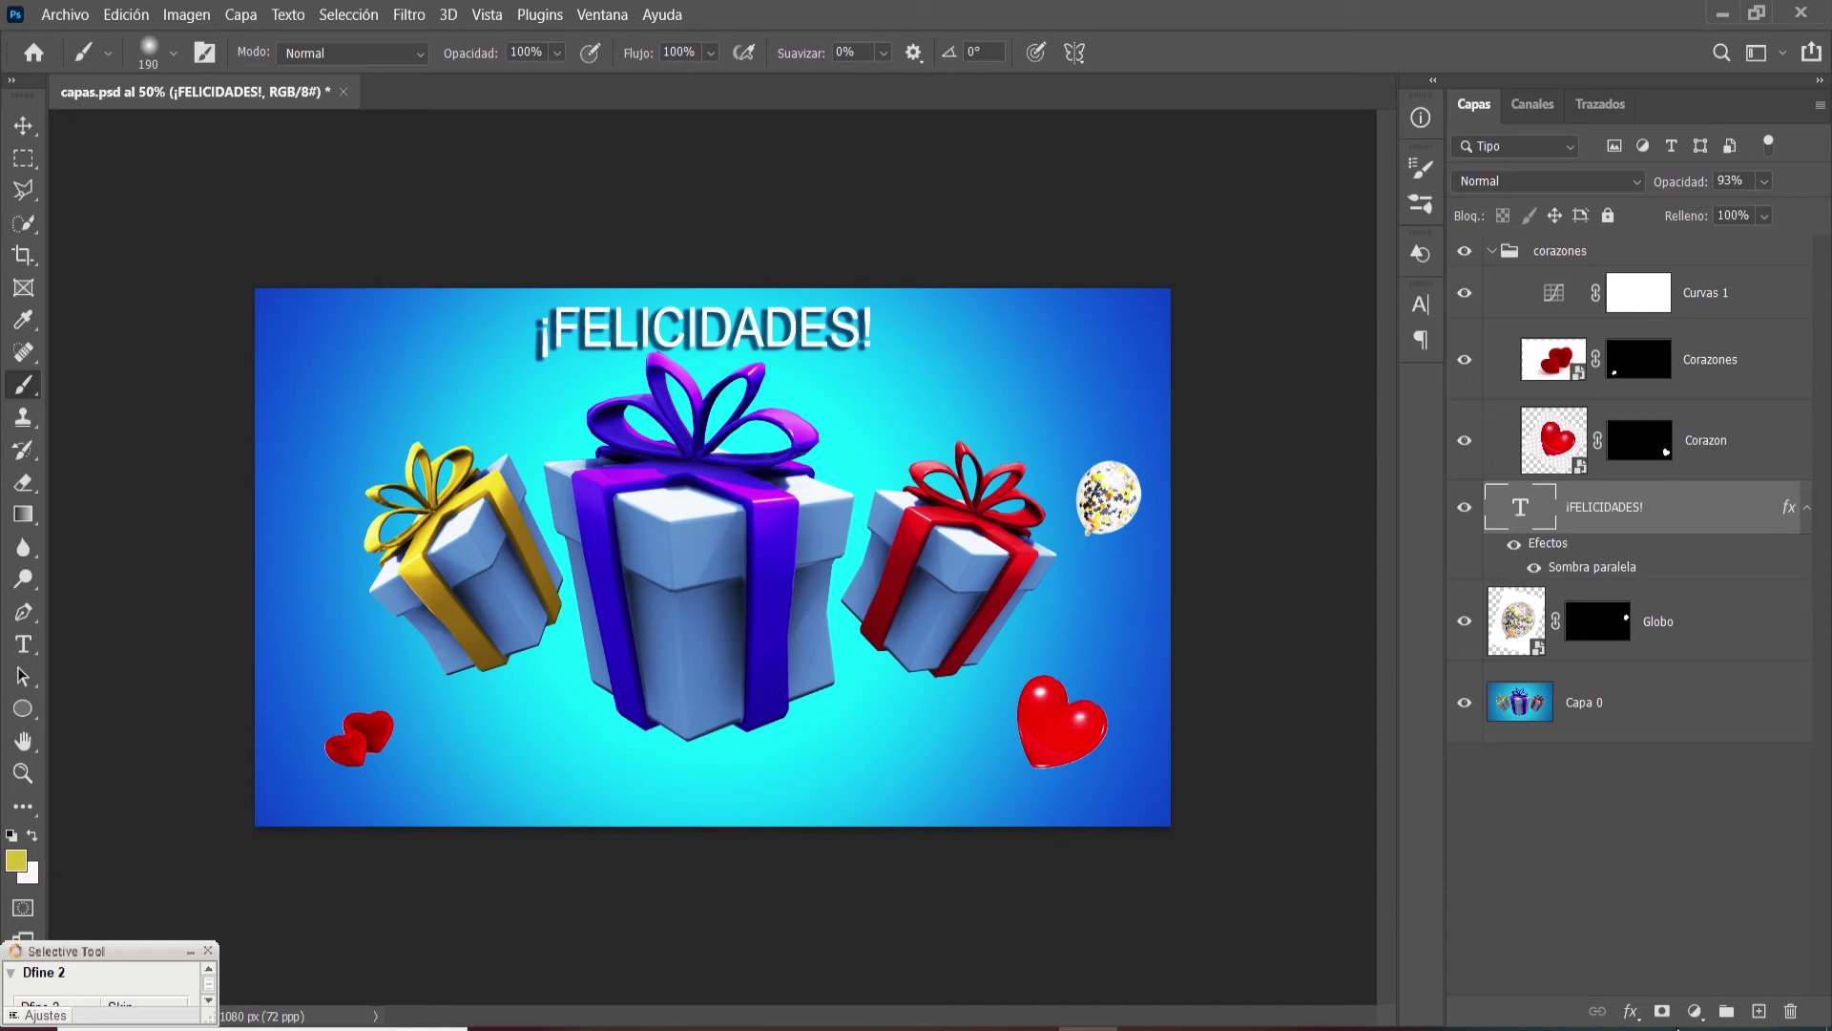
# - Set the ¡FELICIDADES! layer's drop shadow to 22 px distance, 10% spread and 8 px size
pyautogui.click(1629, 1013)
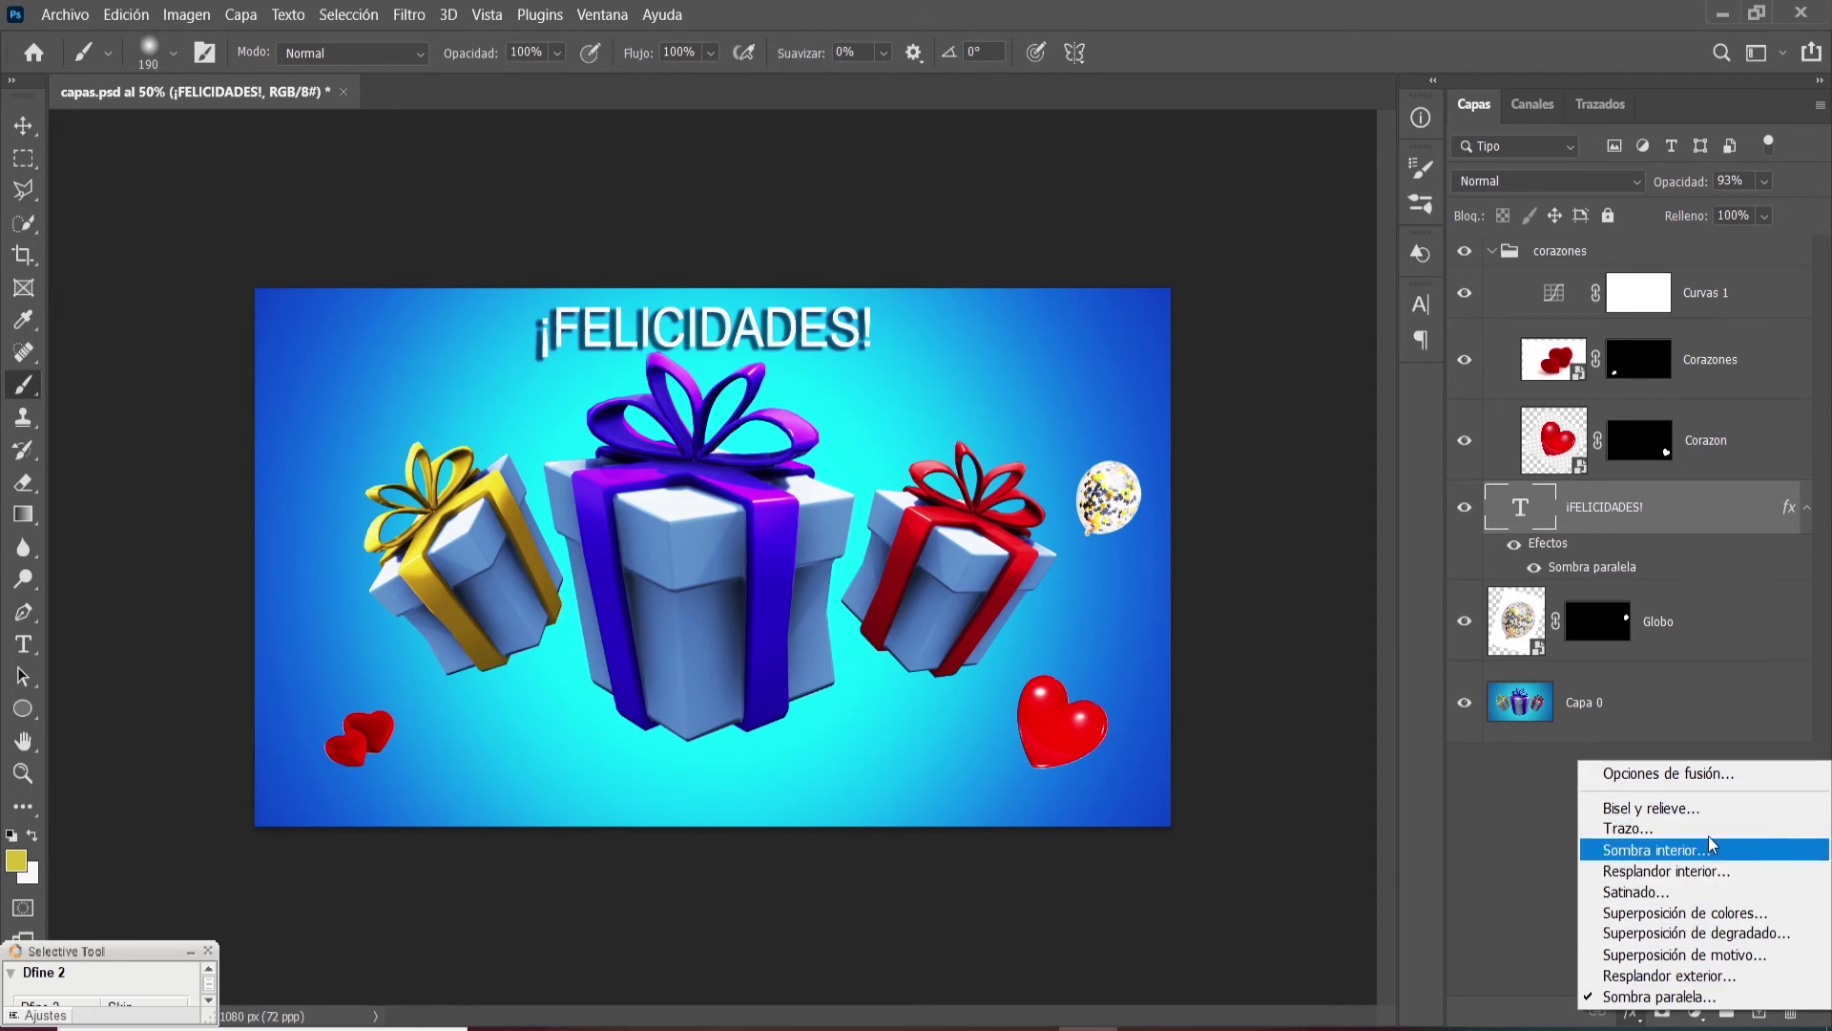
pyautogui.click(1599, 502)
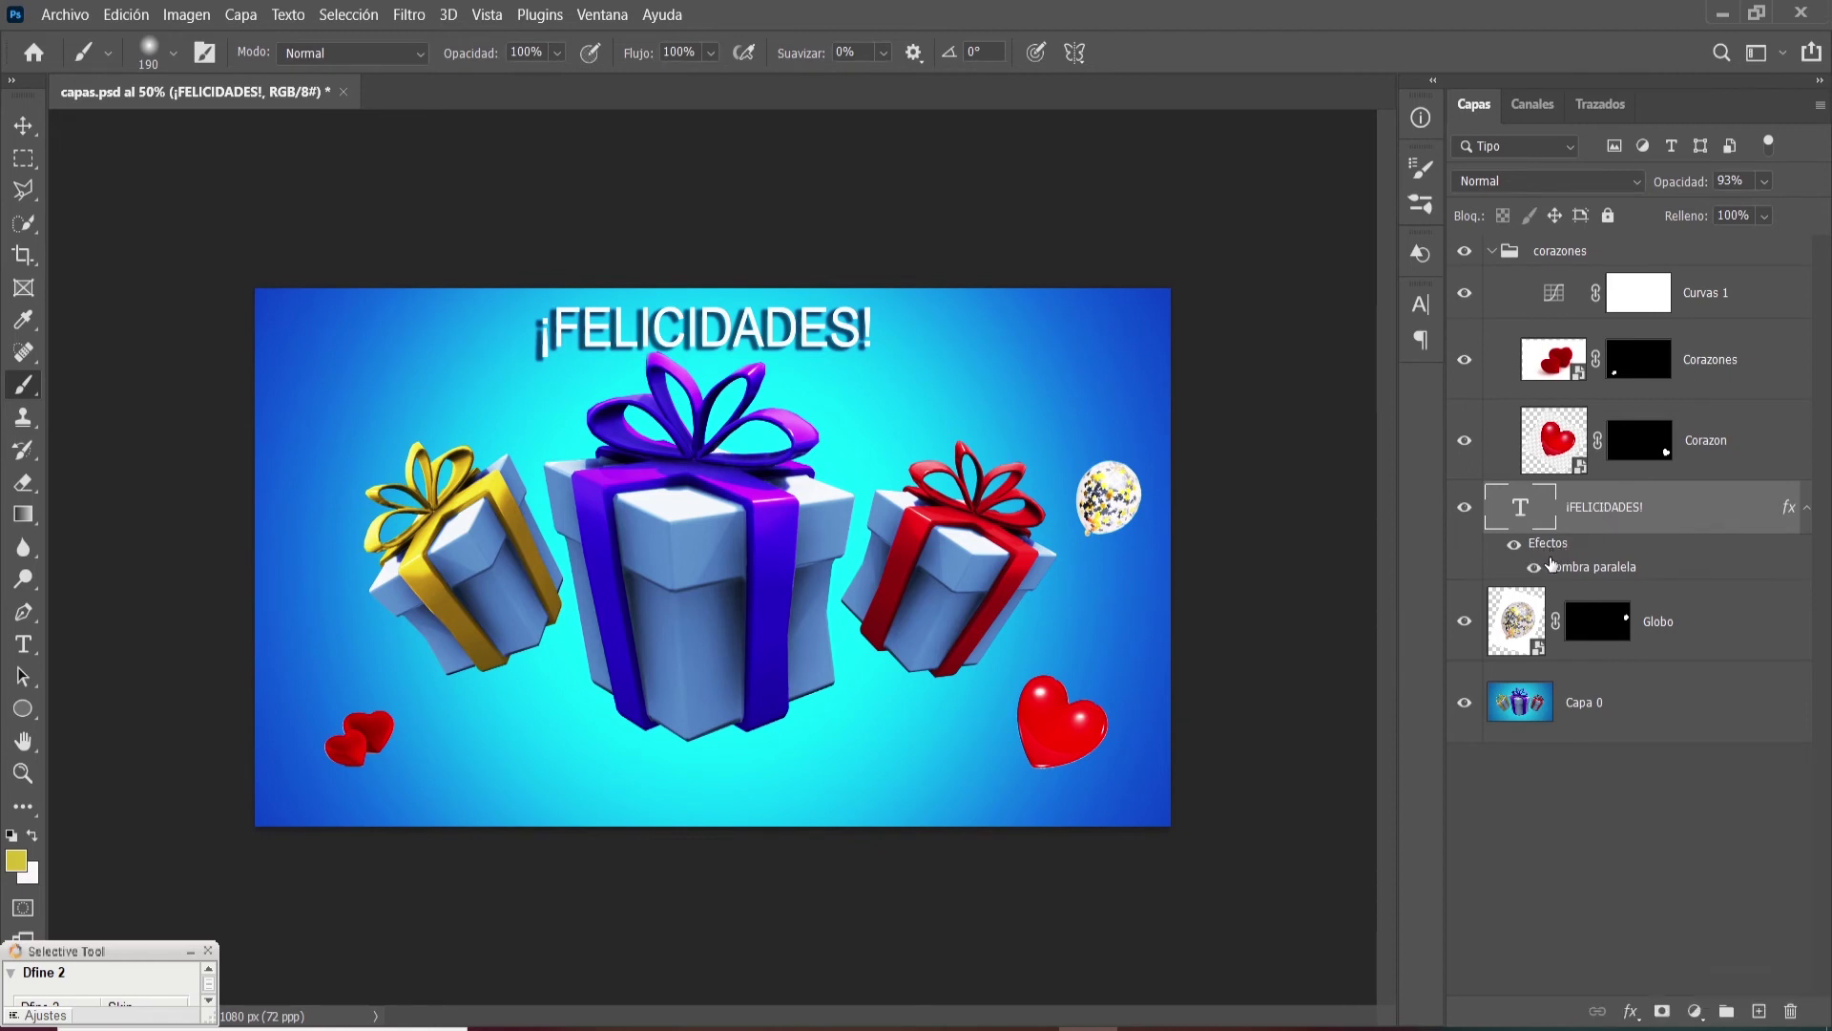
pyautogui.doubleClick(1732, 516)
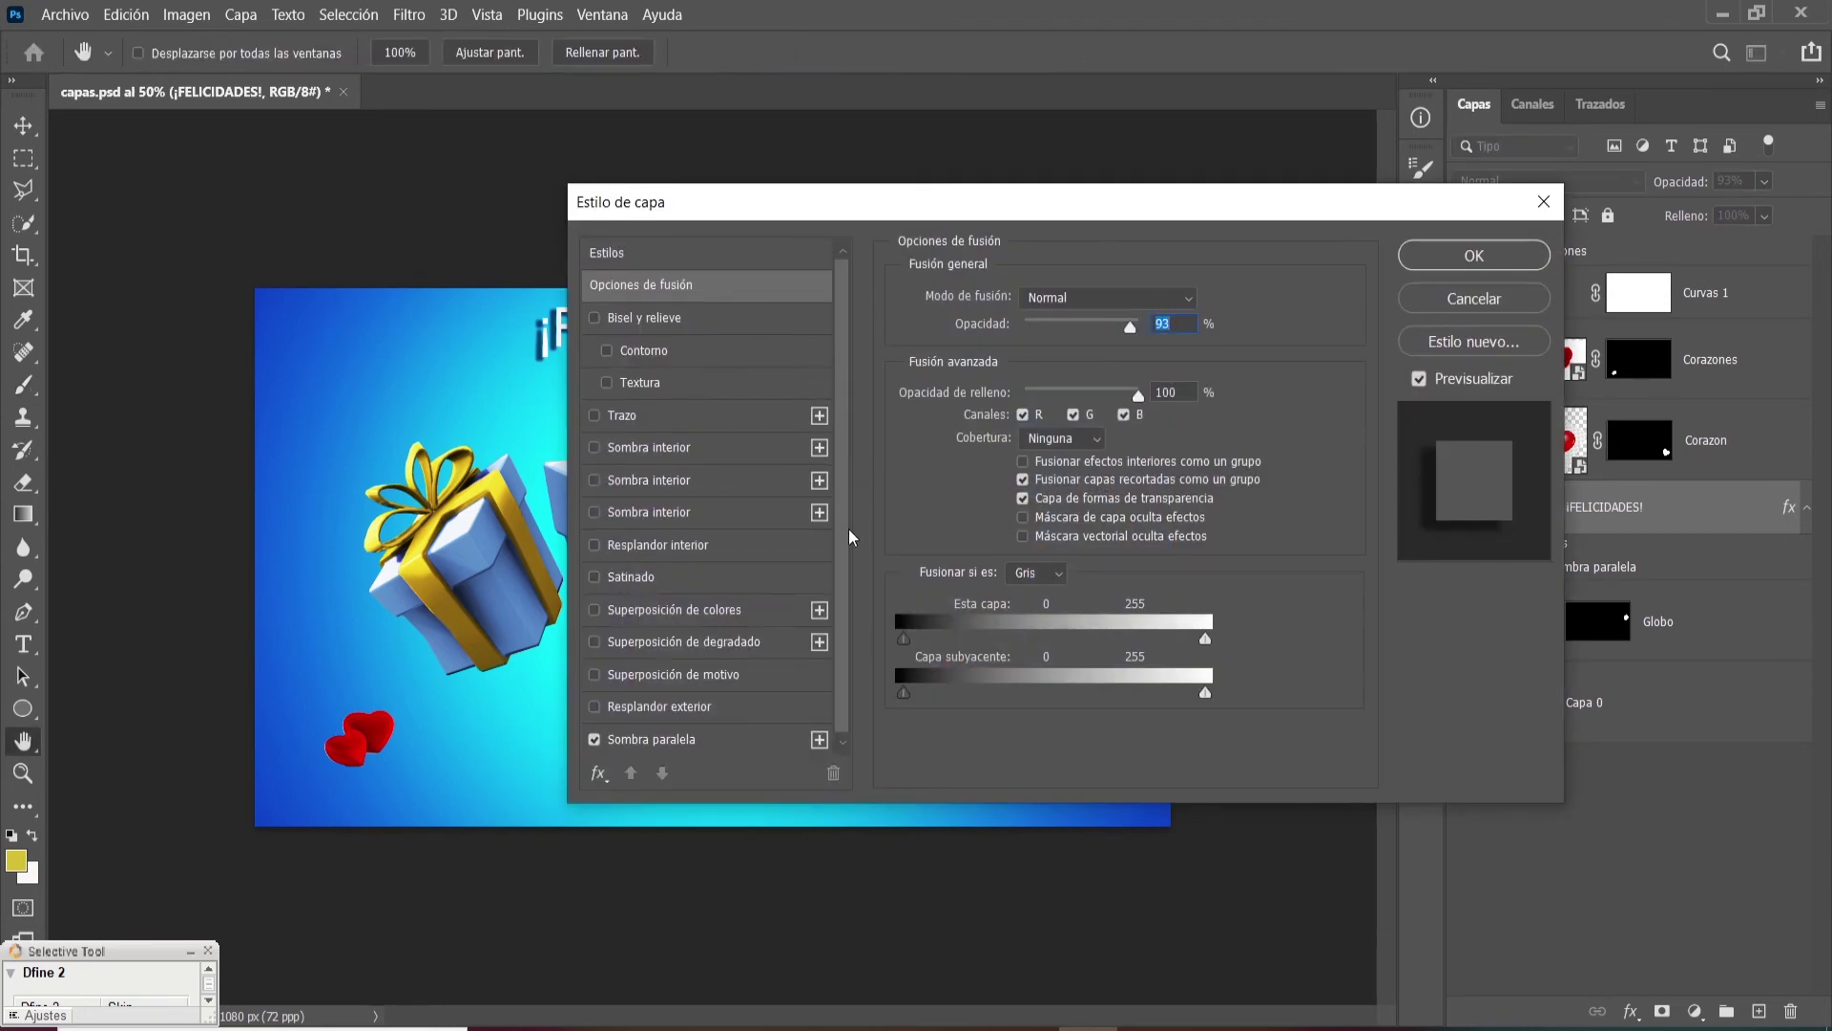
pyautogui.click(680, 753)
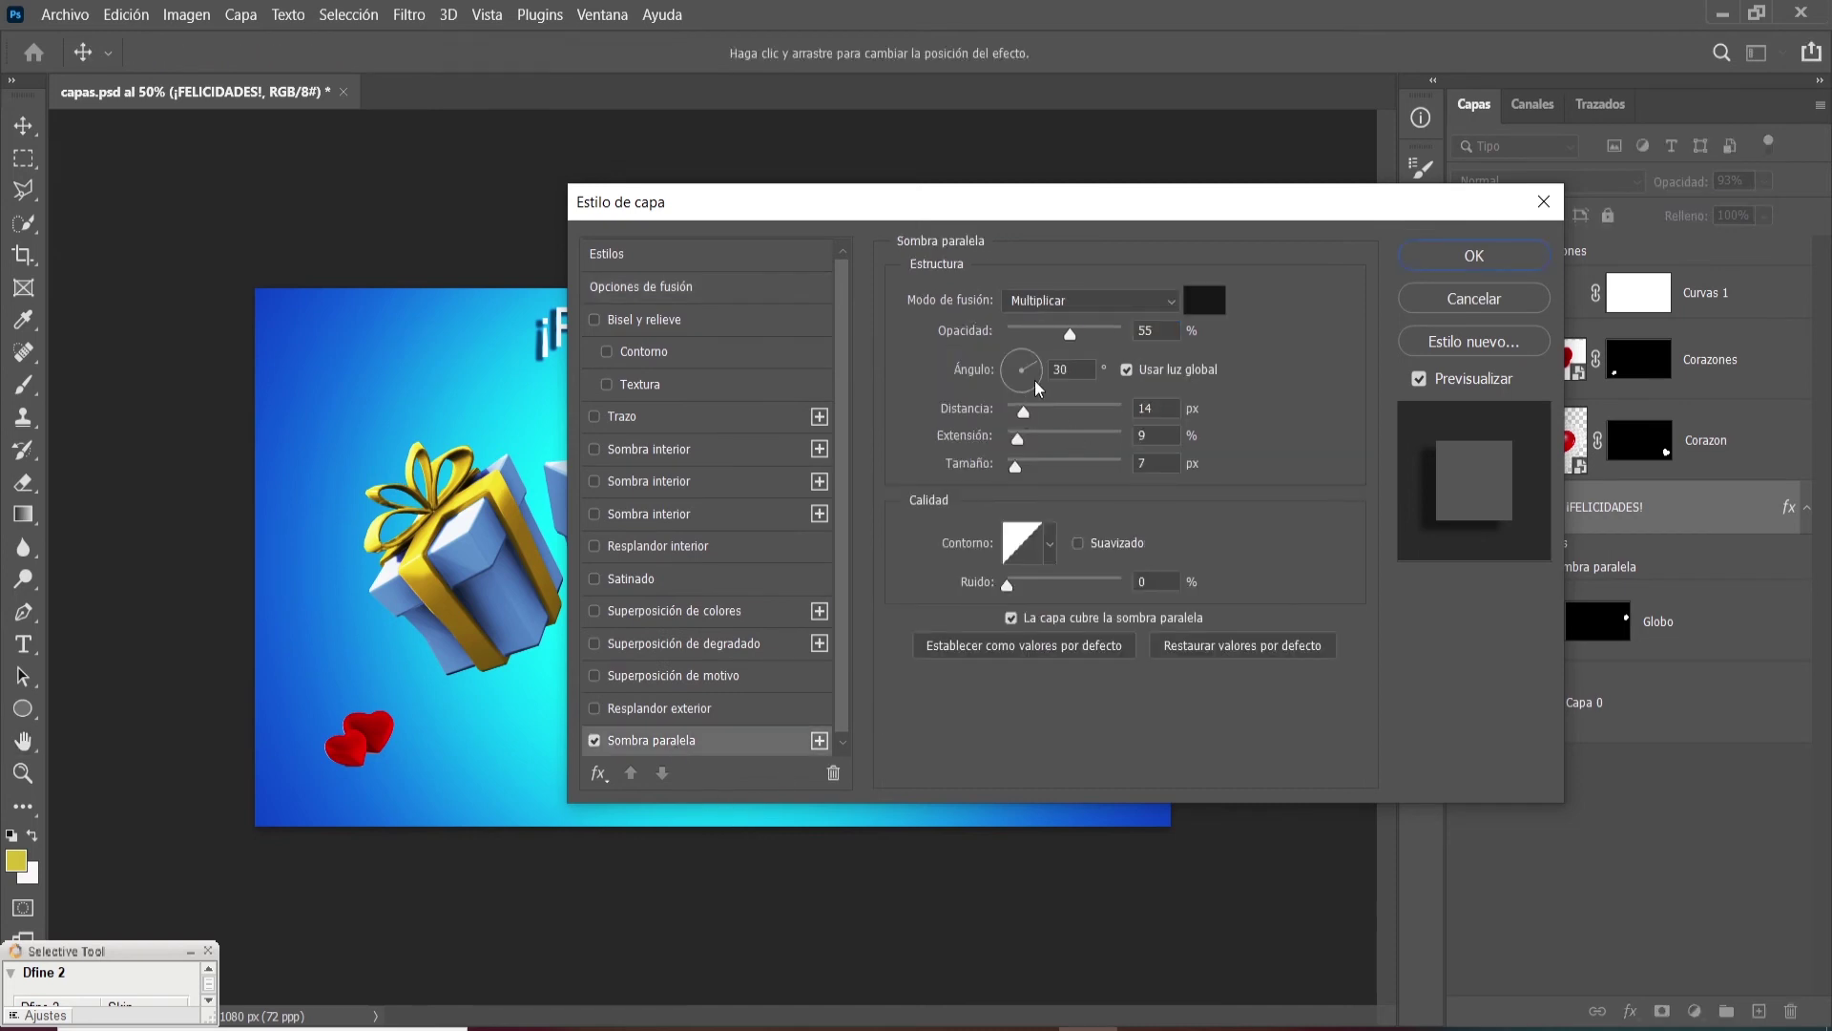
pyautogui.moveTo(1020, 202); pyautogui.dragTo(1307, 178)
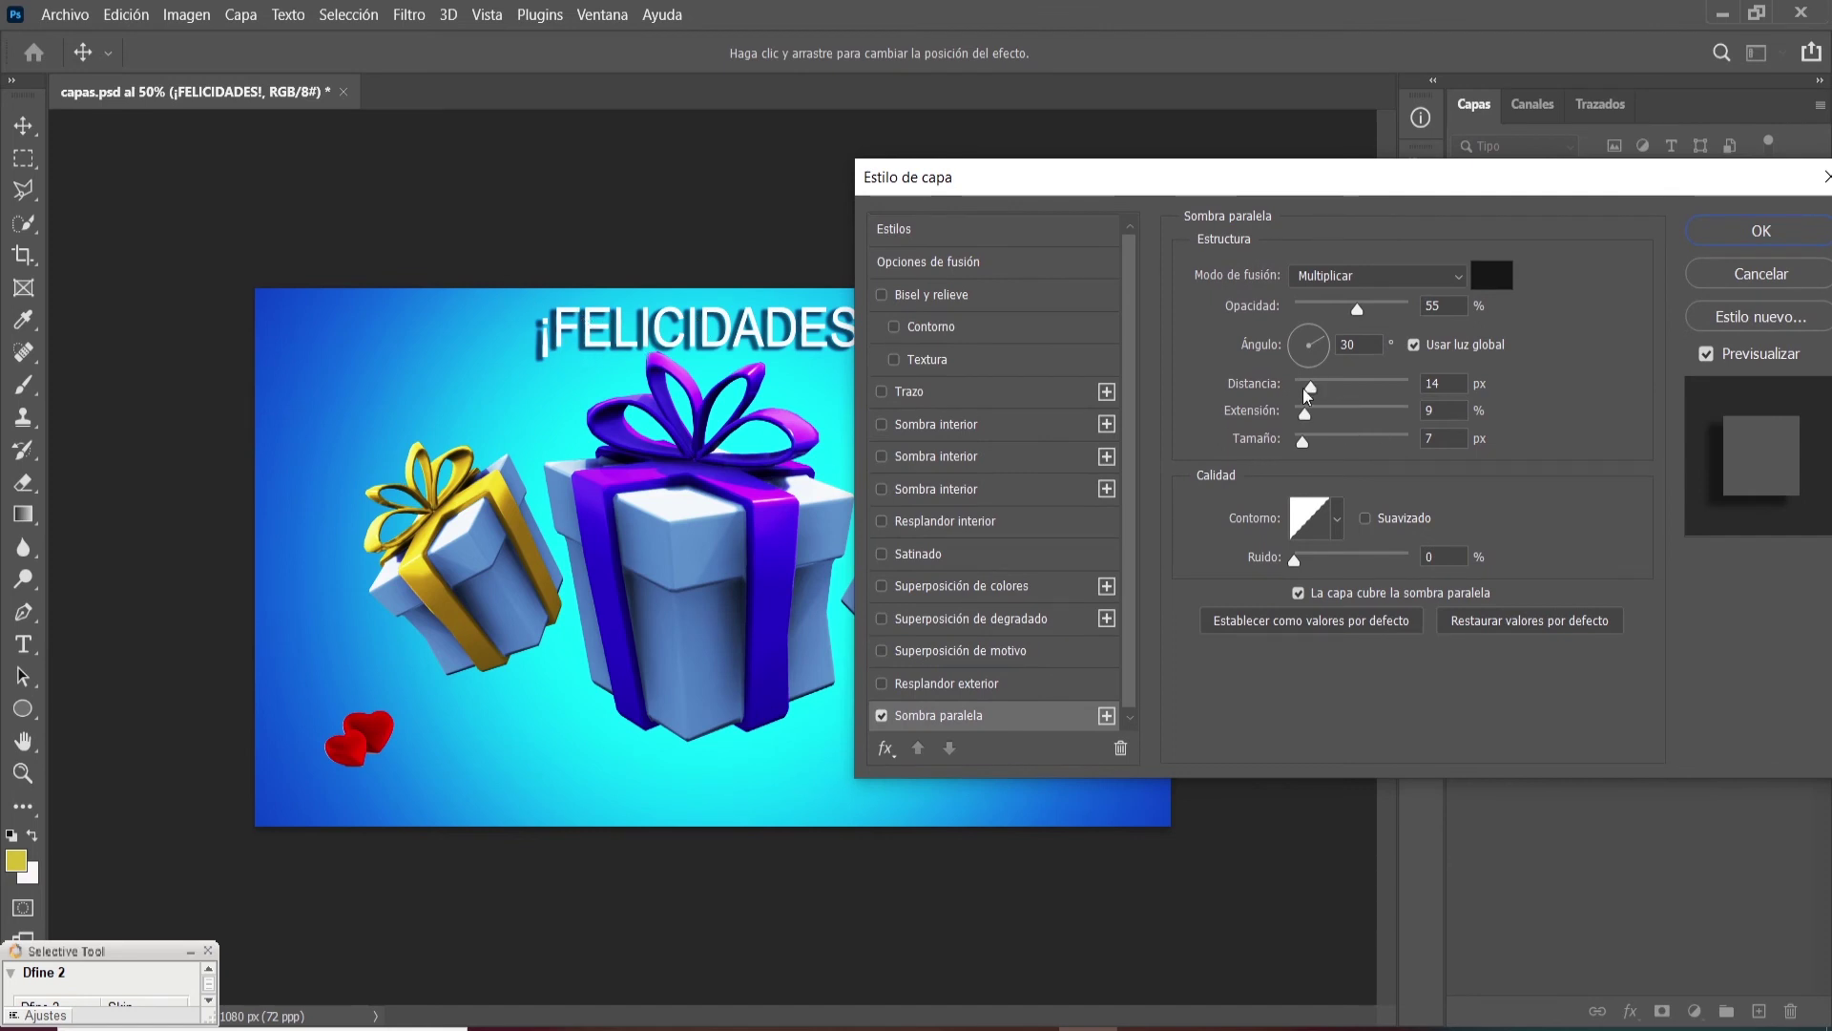
pyautogui.moveTo(1312, 393); pyautogui.dragTo(1306, 458)
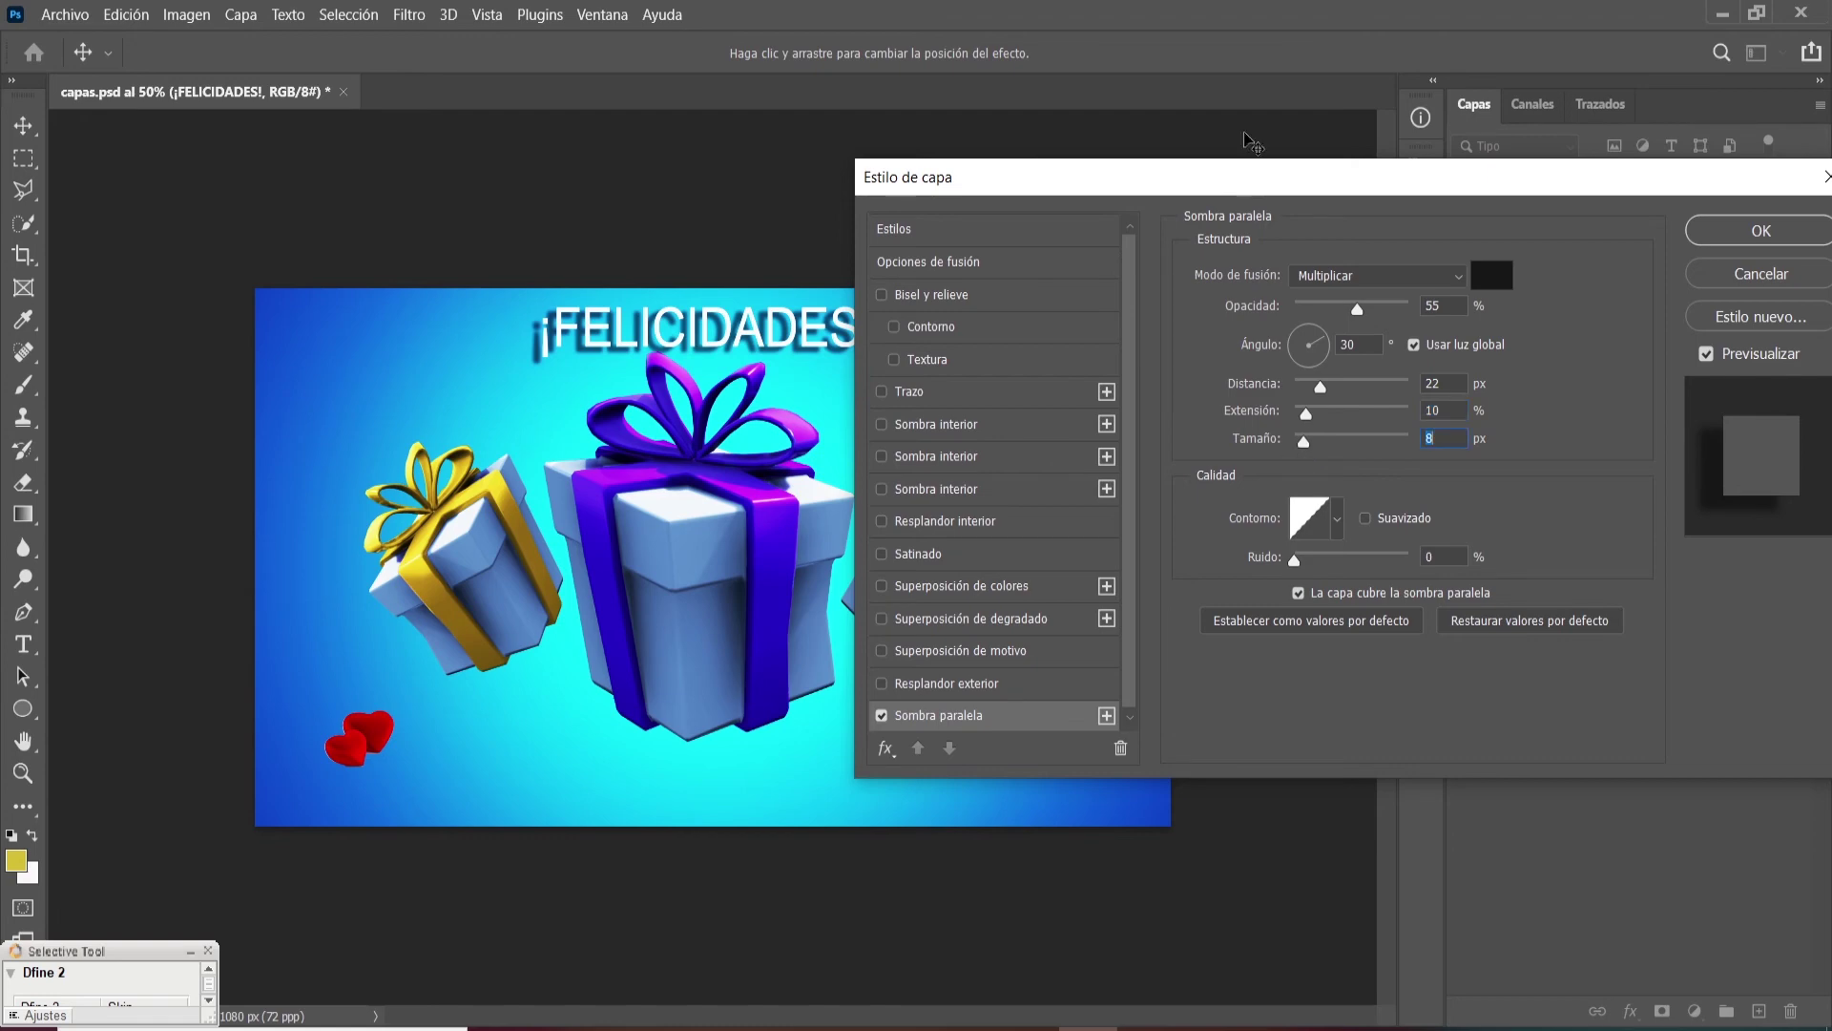
pyautogui.moveTo(1241, 176); pyautogui.dragTo(1008, 220)
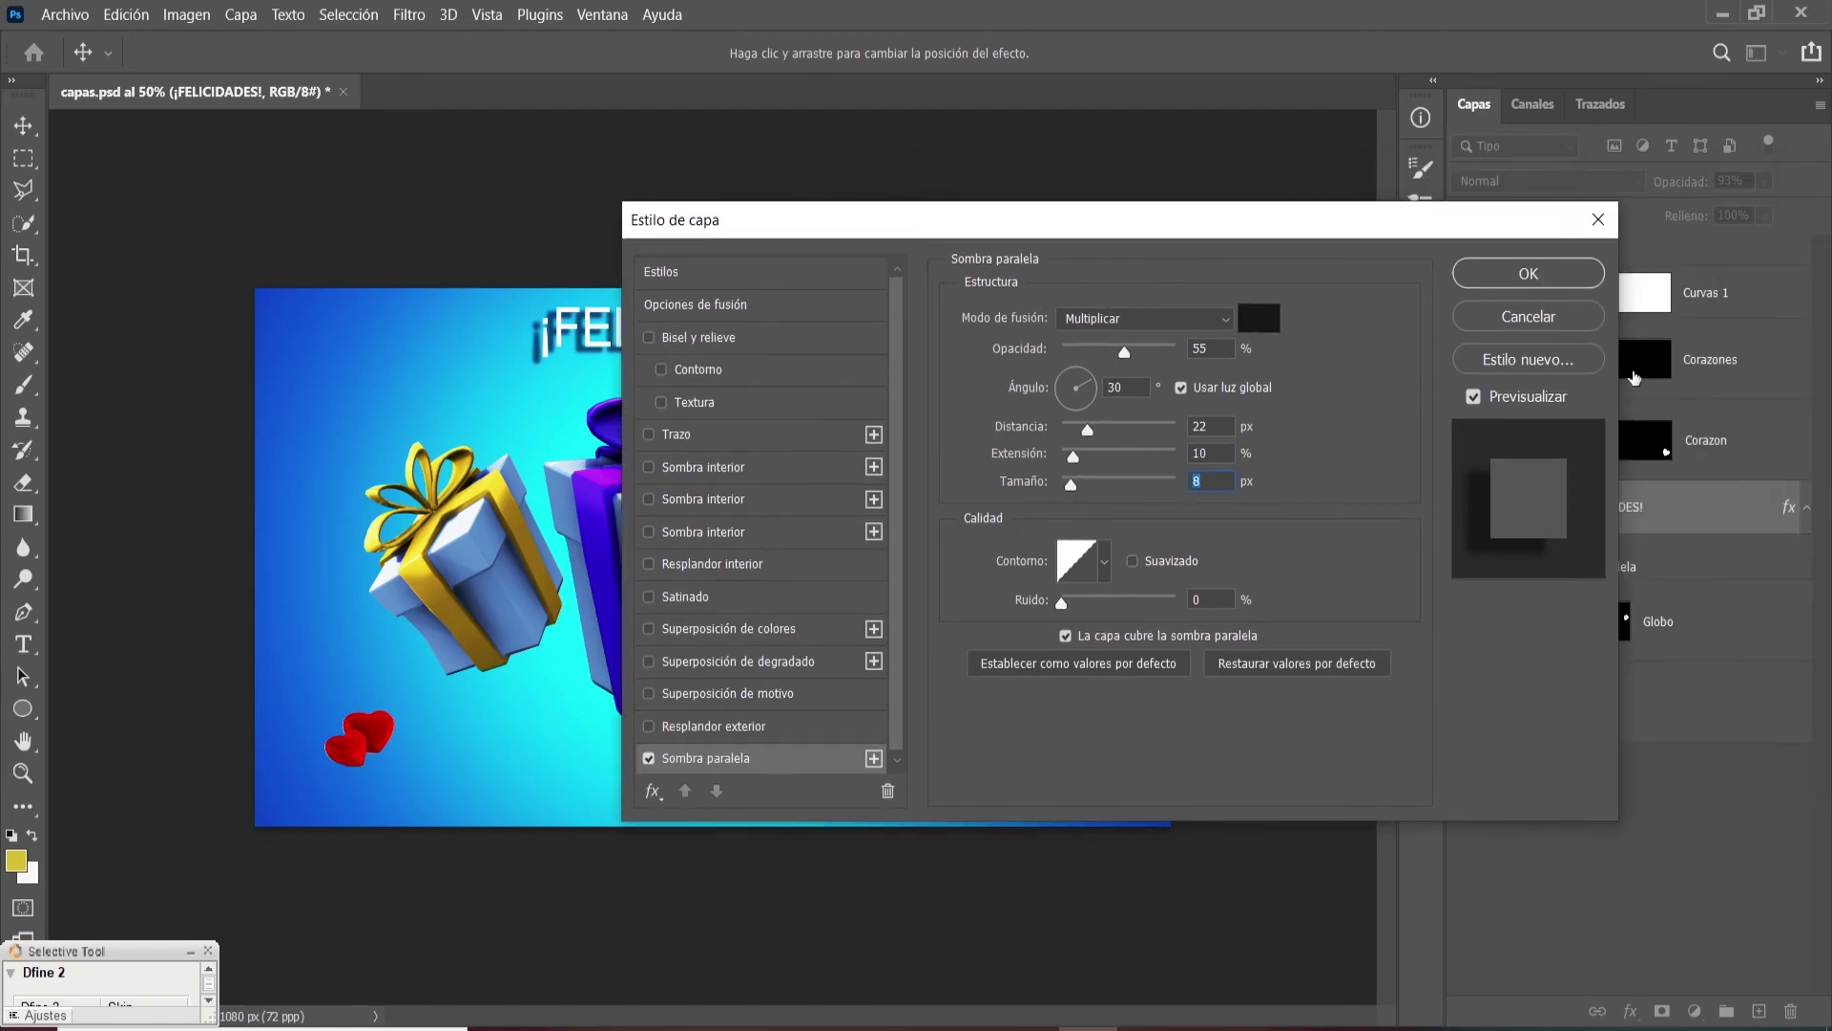
pyautogui.click(1544, 280)
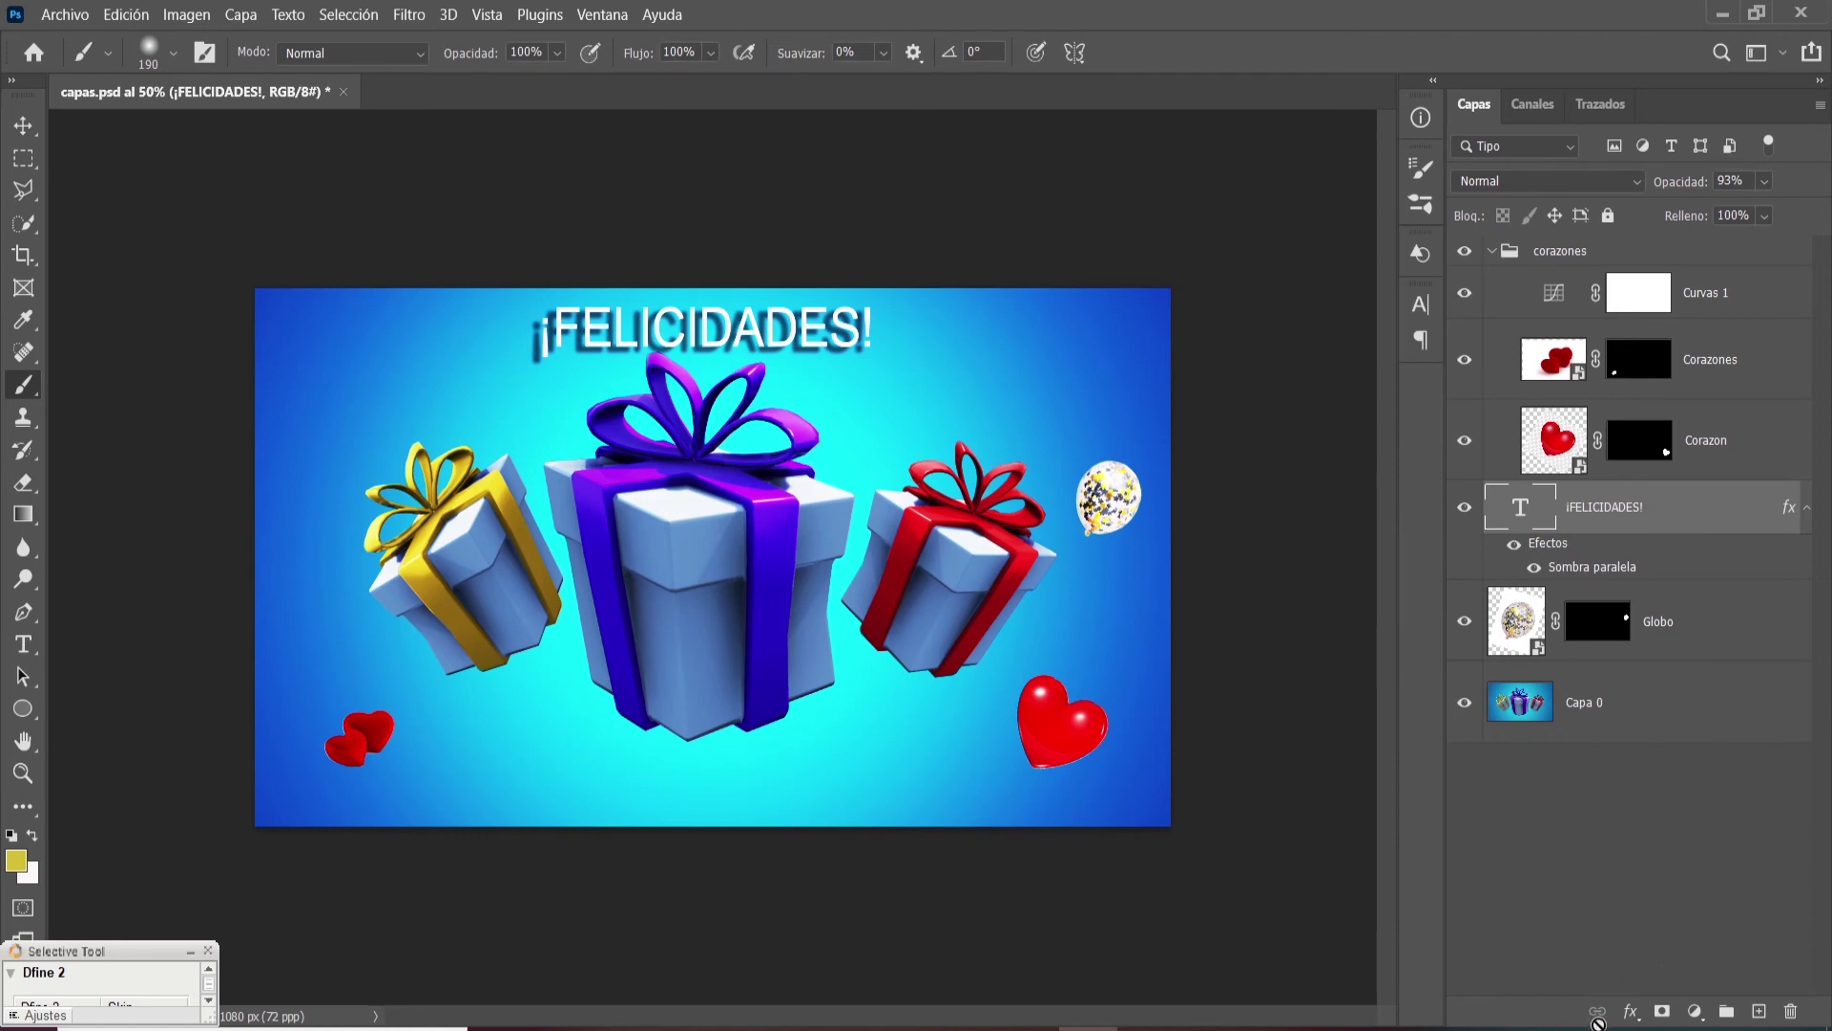
# - Link the Corazones and Corazon layers and try moving the linked hearts together
pyautogui.click(1711, 363)
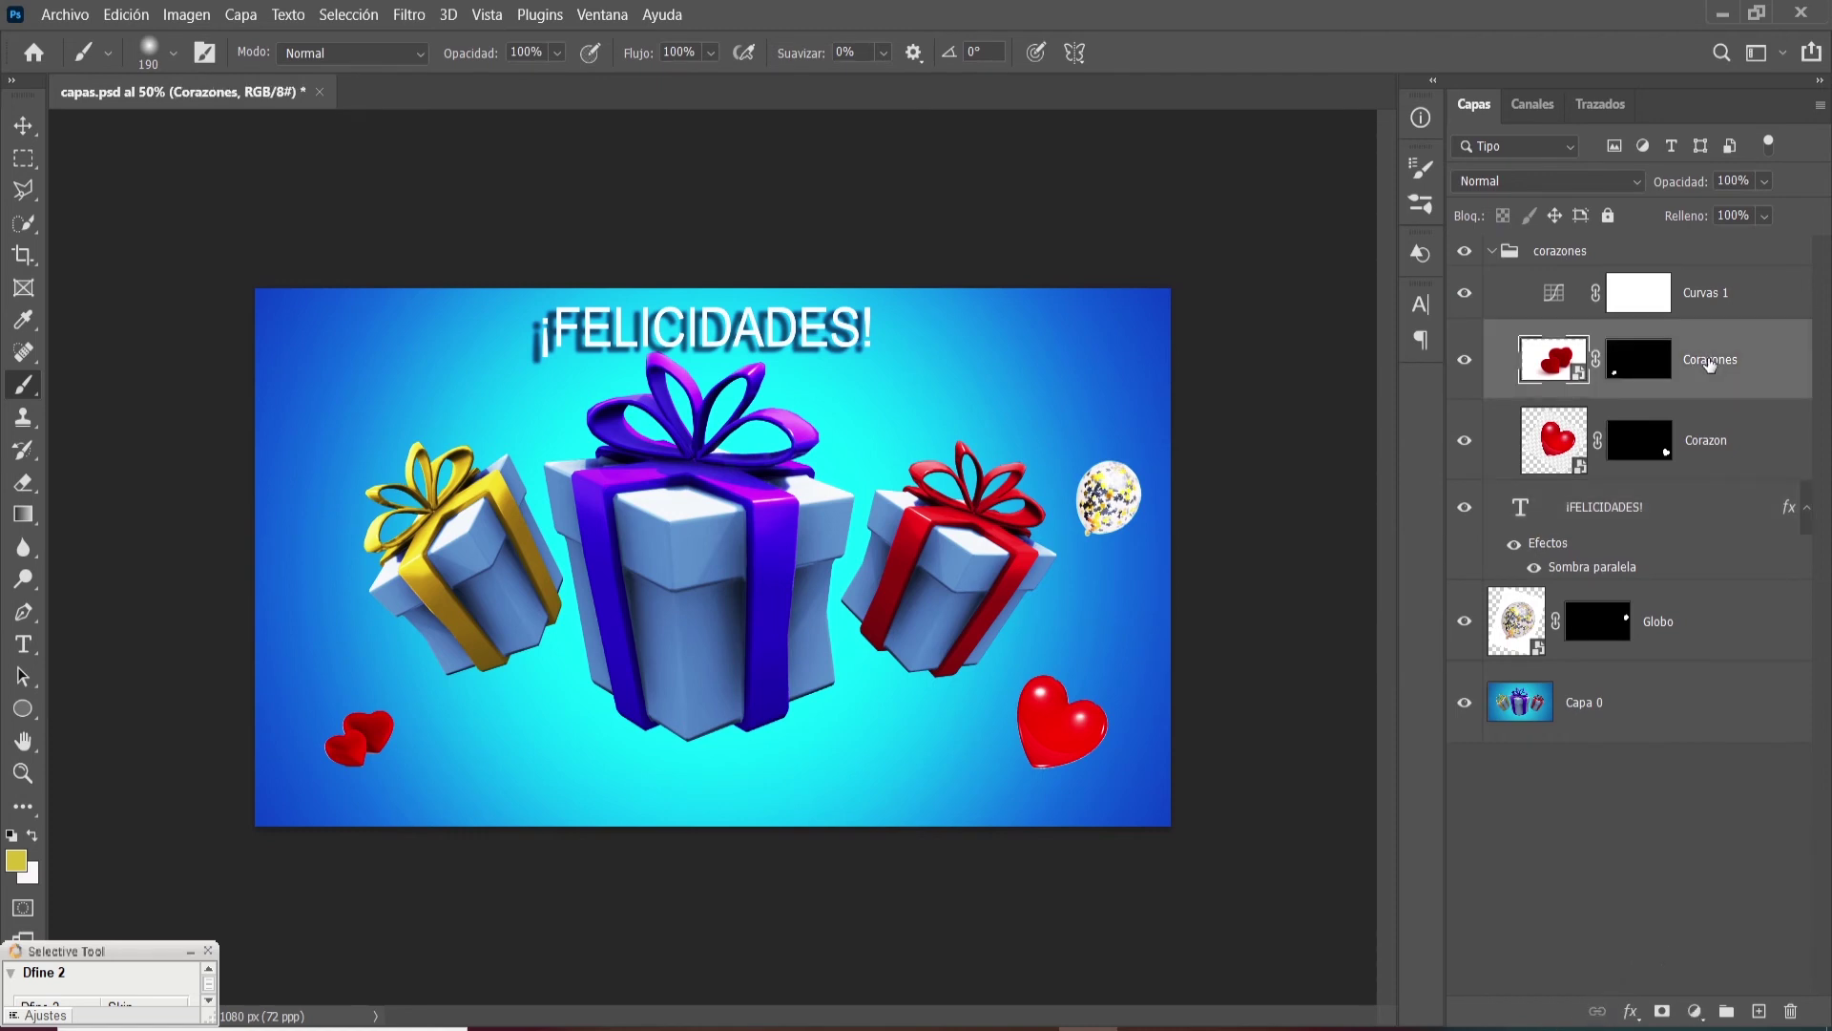
pyautogui.keyDown('shift'); pyautogui.click(1737, 447); pyautogui.keyUp('shift')
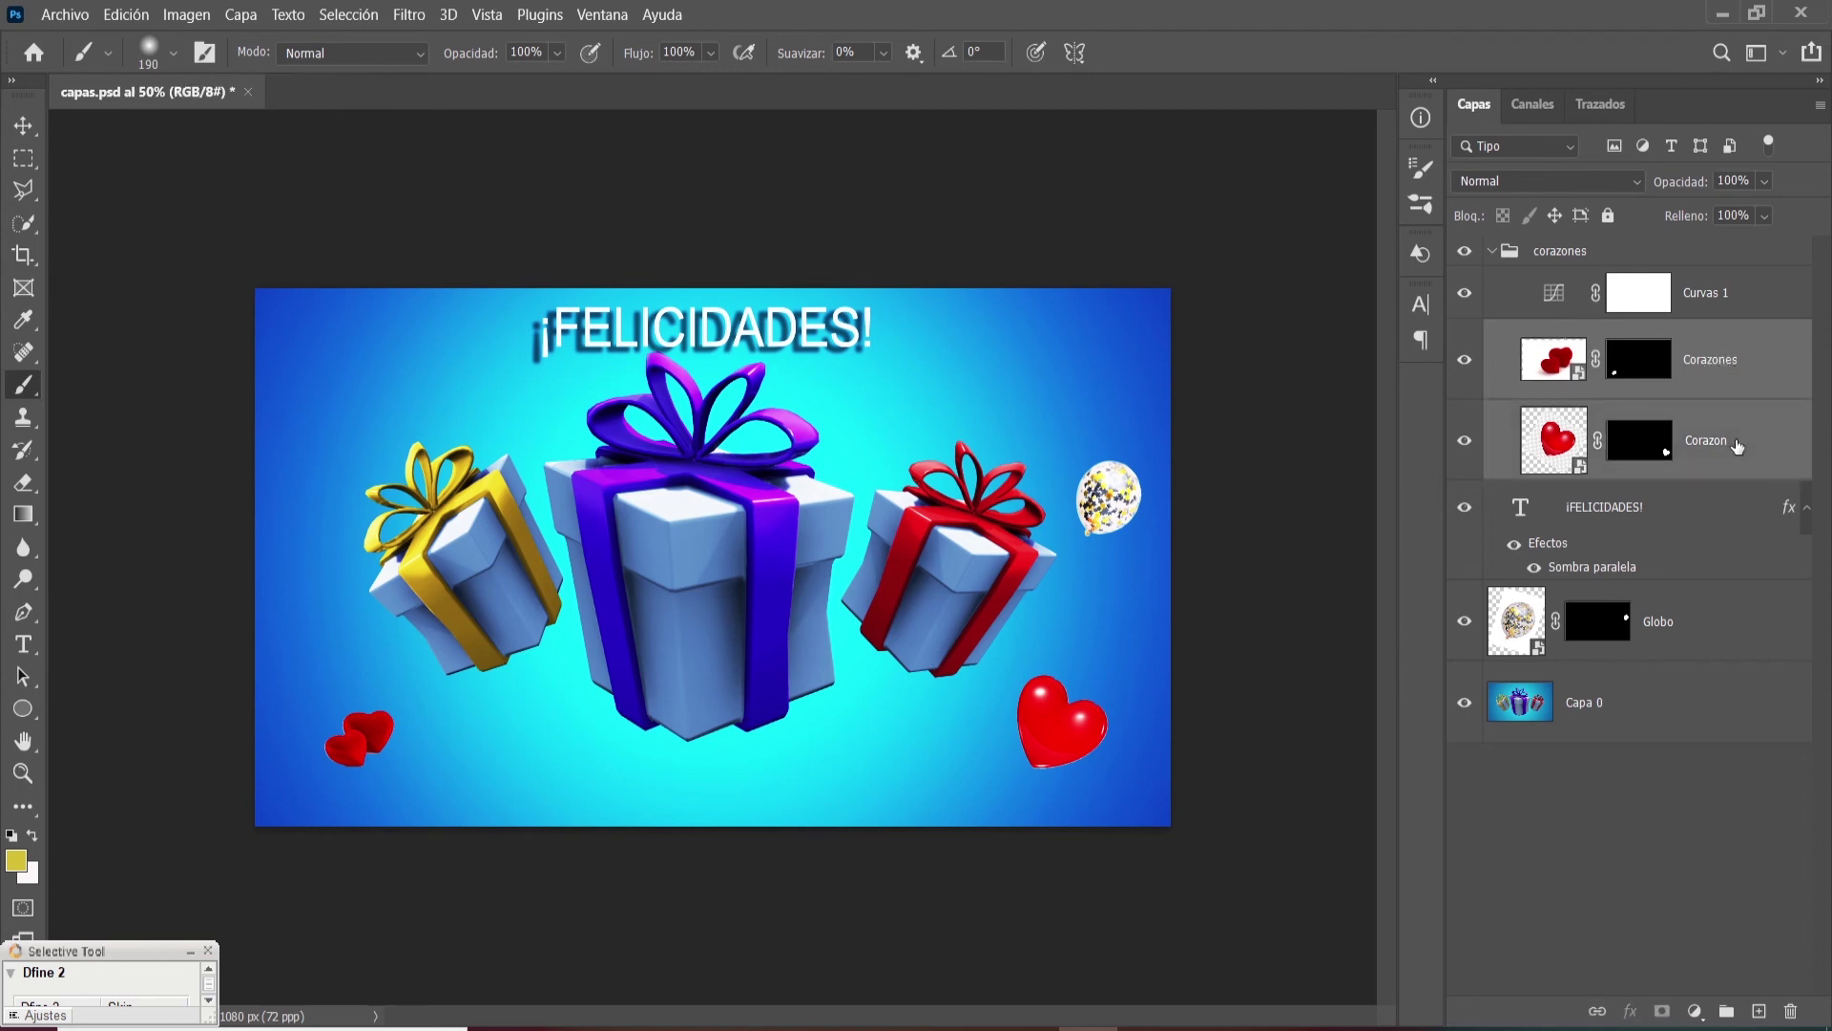
pyautogui.click(1596, 1012)
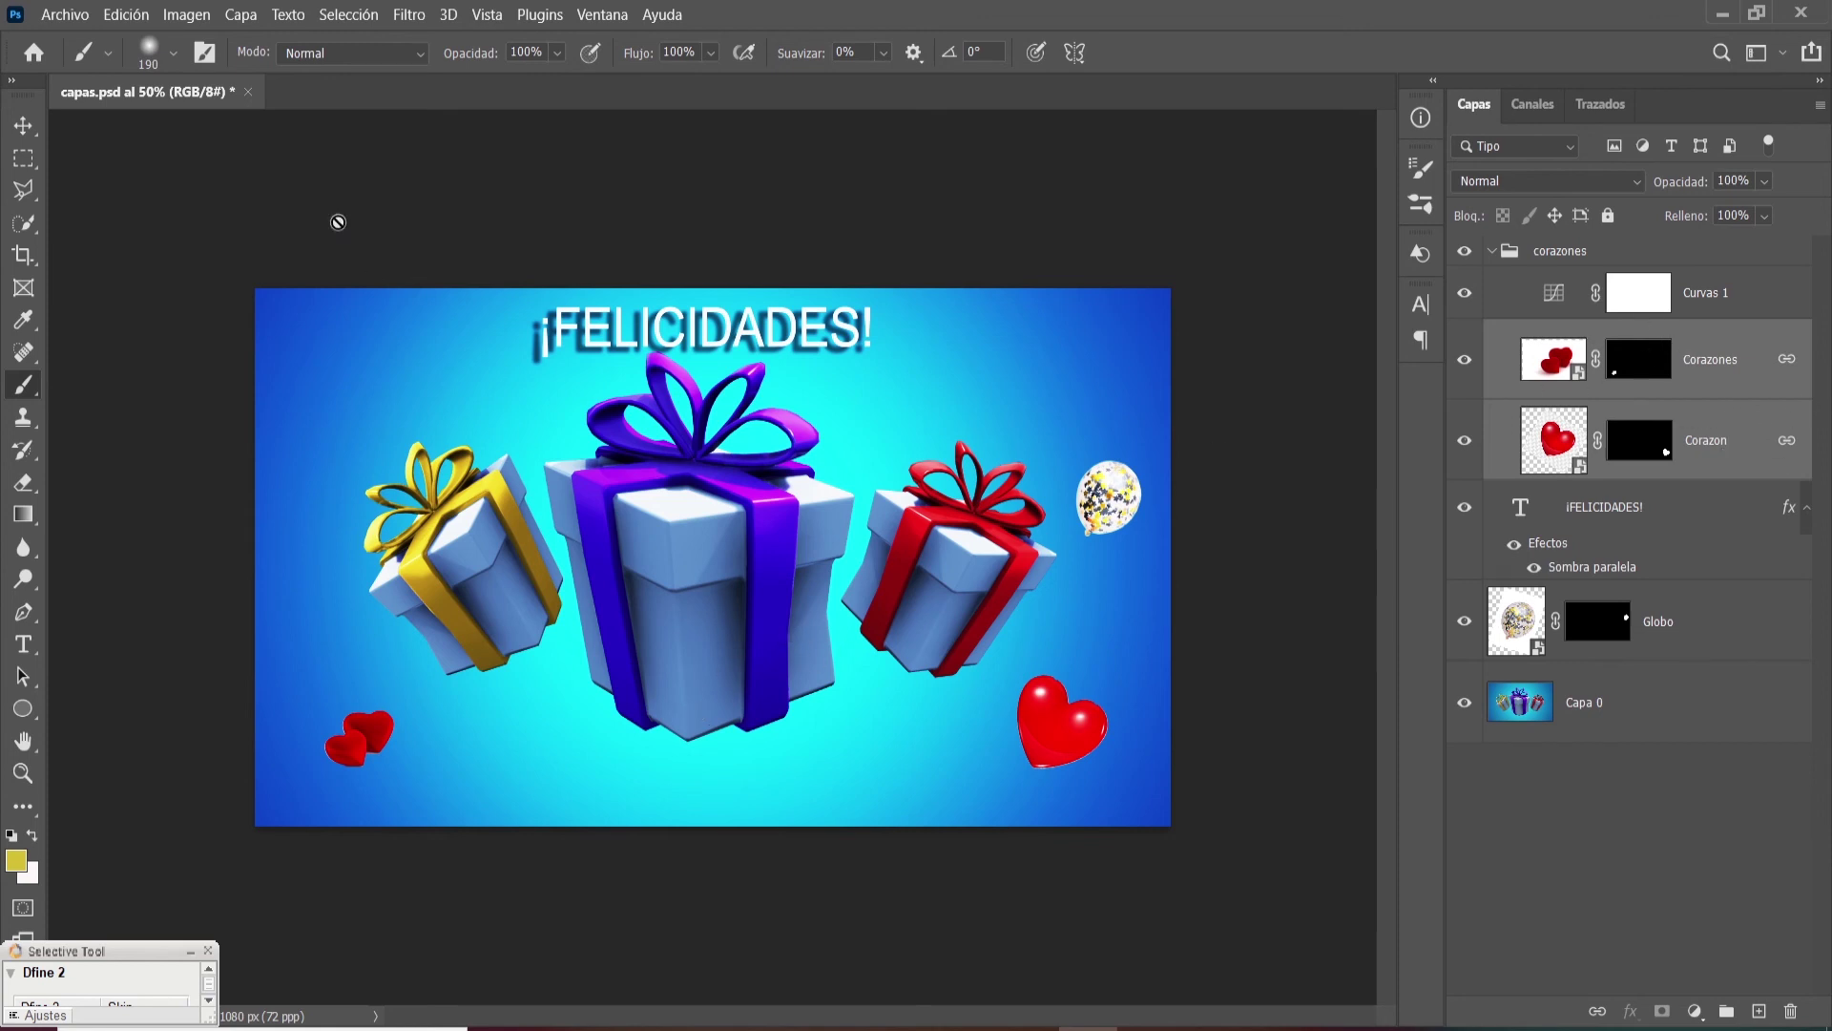
pyautogui.click(25, 133)
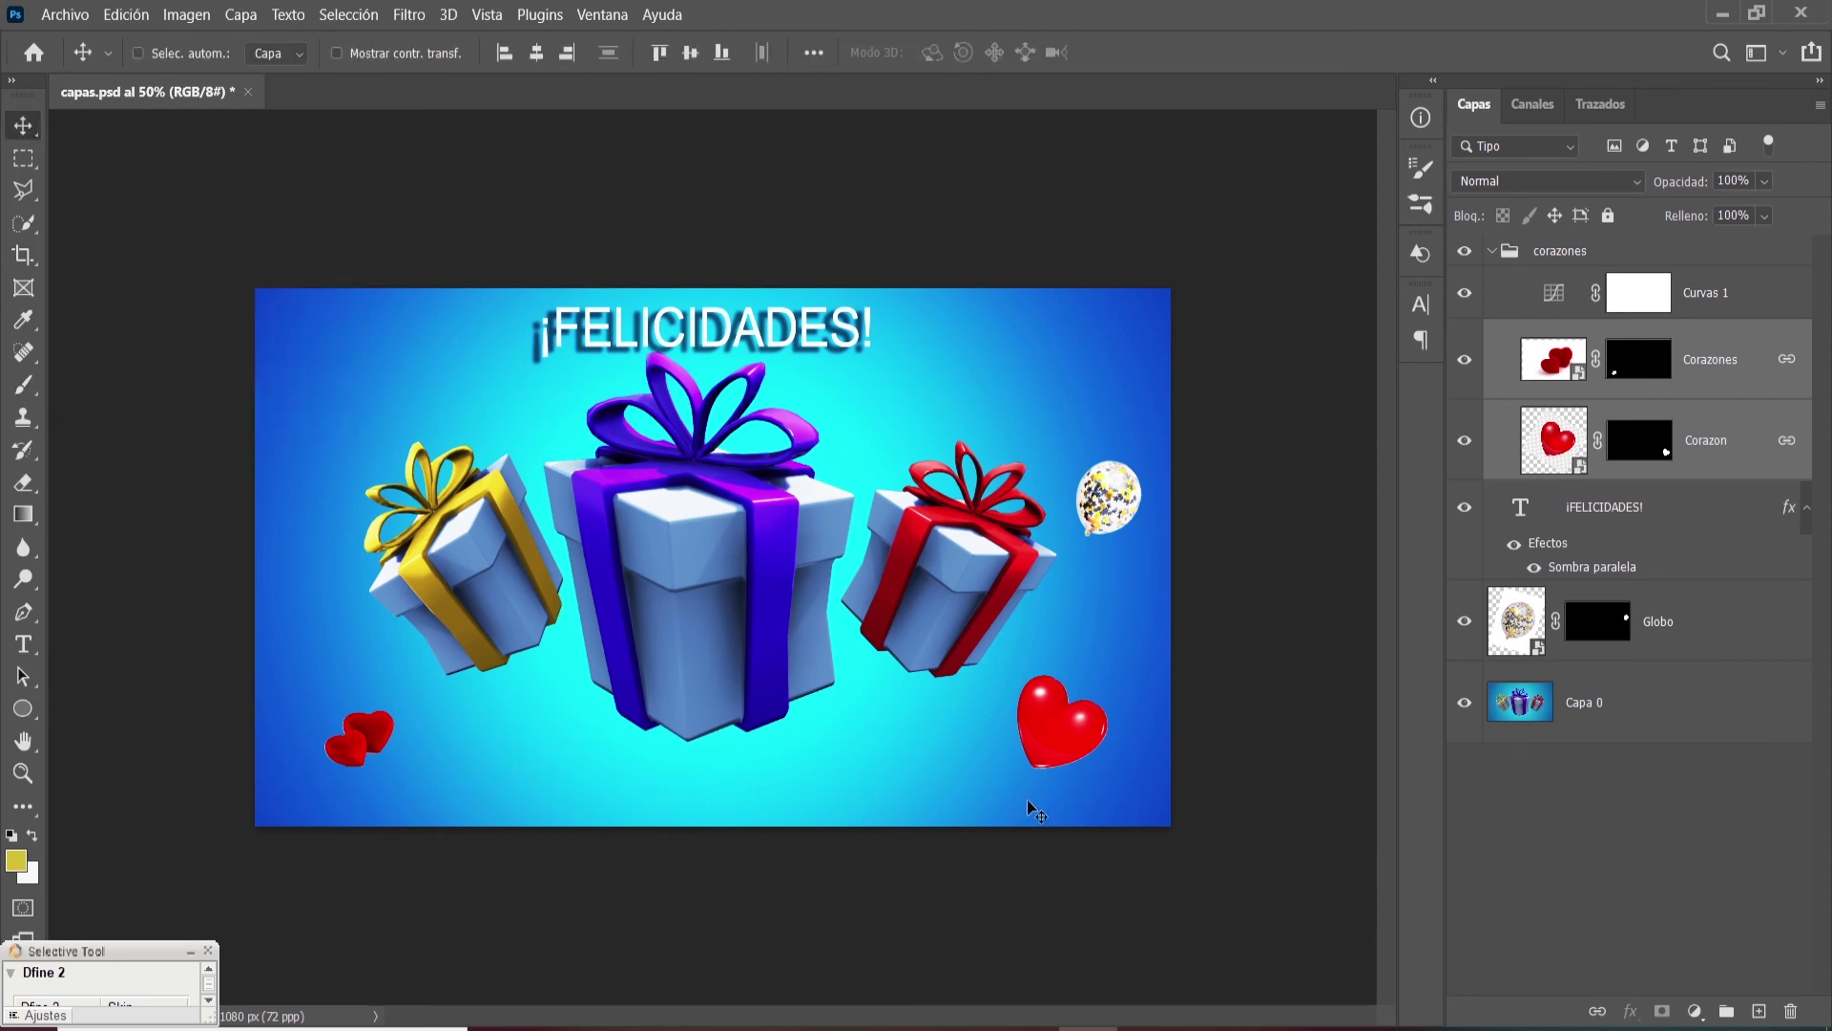
pyautogui.moveTo(1051, 738)
pyautogui.mouseDown()
pyautogui.moveTo(1053, 687)
pyautogui.moveTo(1065, 706)
pyautogui.moveTo(960, 735)
pyautogui.moveTo(1066, 735)
pyautogui.moveTo(1084, 673)
pyautogui.moveTo(1090, 735)
pyautogui.moveTo(992, 740)
pyautogui.moveTo(1065, 735)
pyautogui.moveTo(997, 735)
pyautogui.moveTo(1051, 730)
pyautogui.mouseUp()
# - Unlink the two heart layers and move the large heart slightly left and down on its own
pyautogui.click(1598, 1011)
pyautogui.moveTo(1062, 726); pyautogui.dragTo(1028, 735)
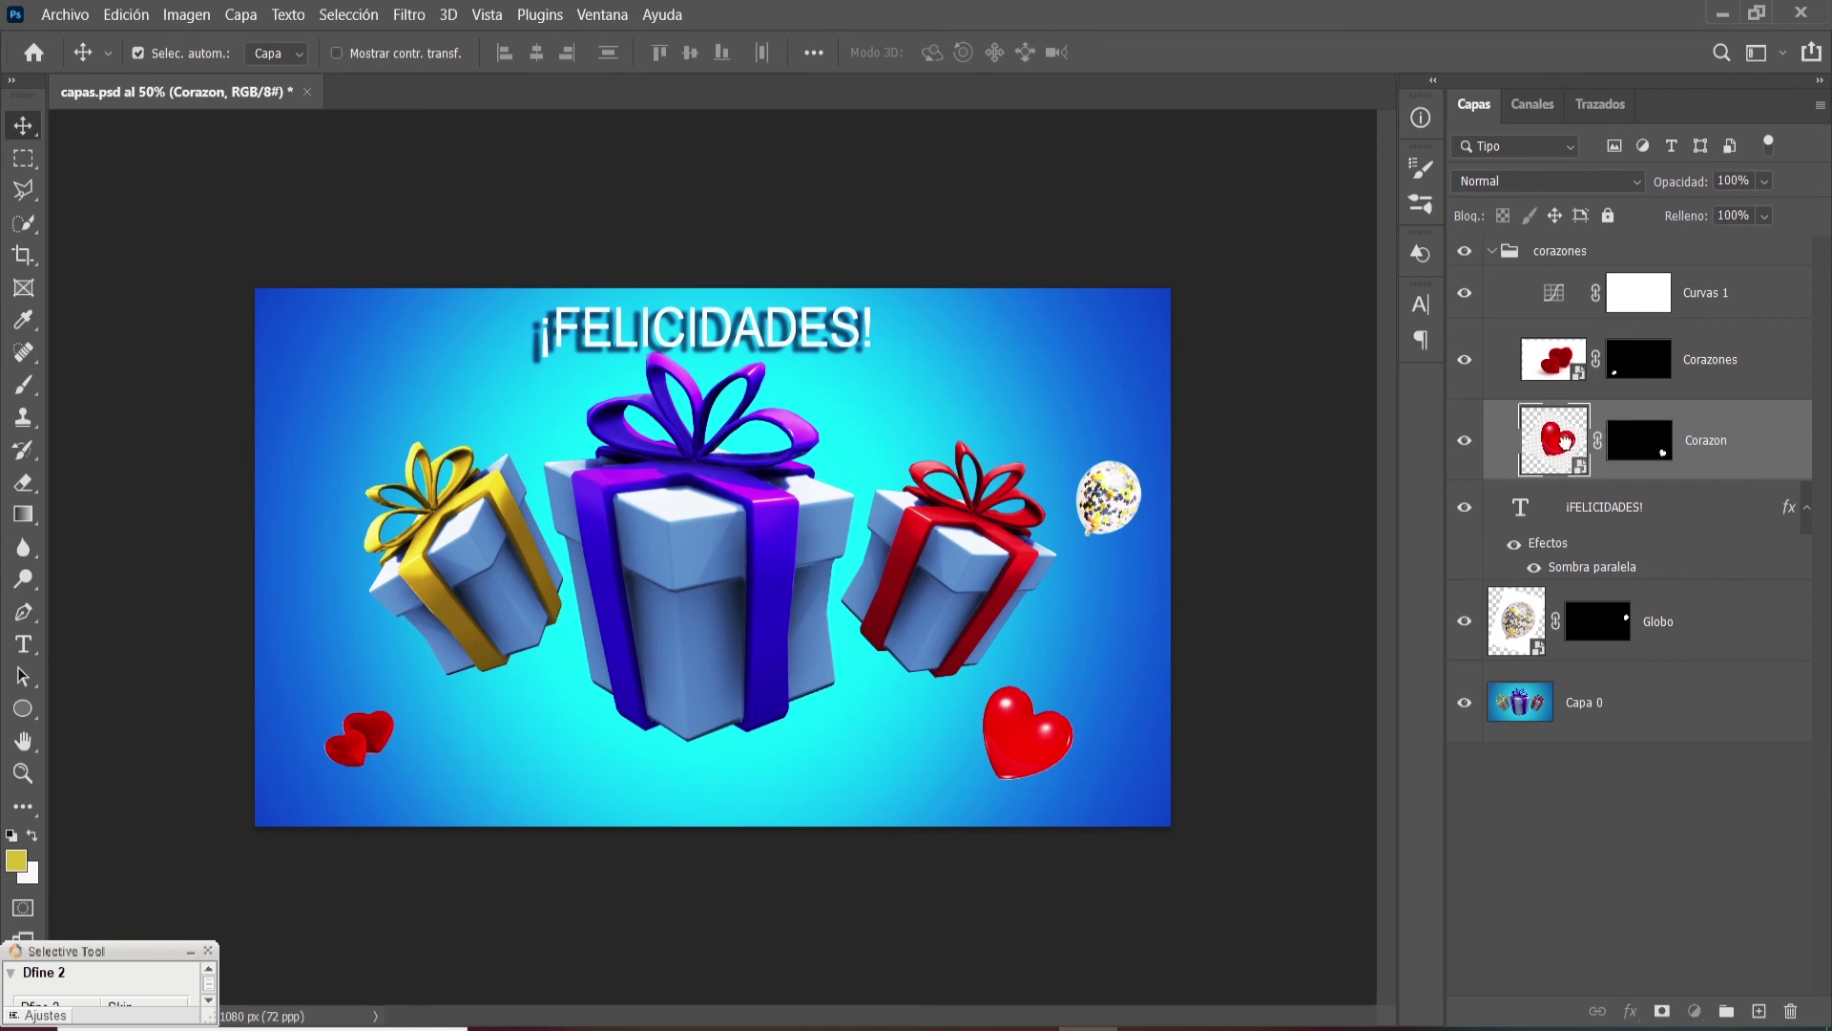
# - Duplicate the Corazon layer and remove the copy
pyautogui.moveTo(1565, 441); pyautogui.dragTo(1761, 1011)
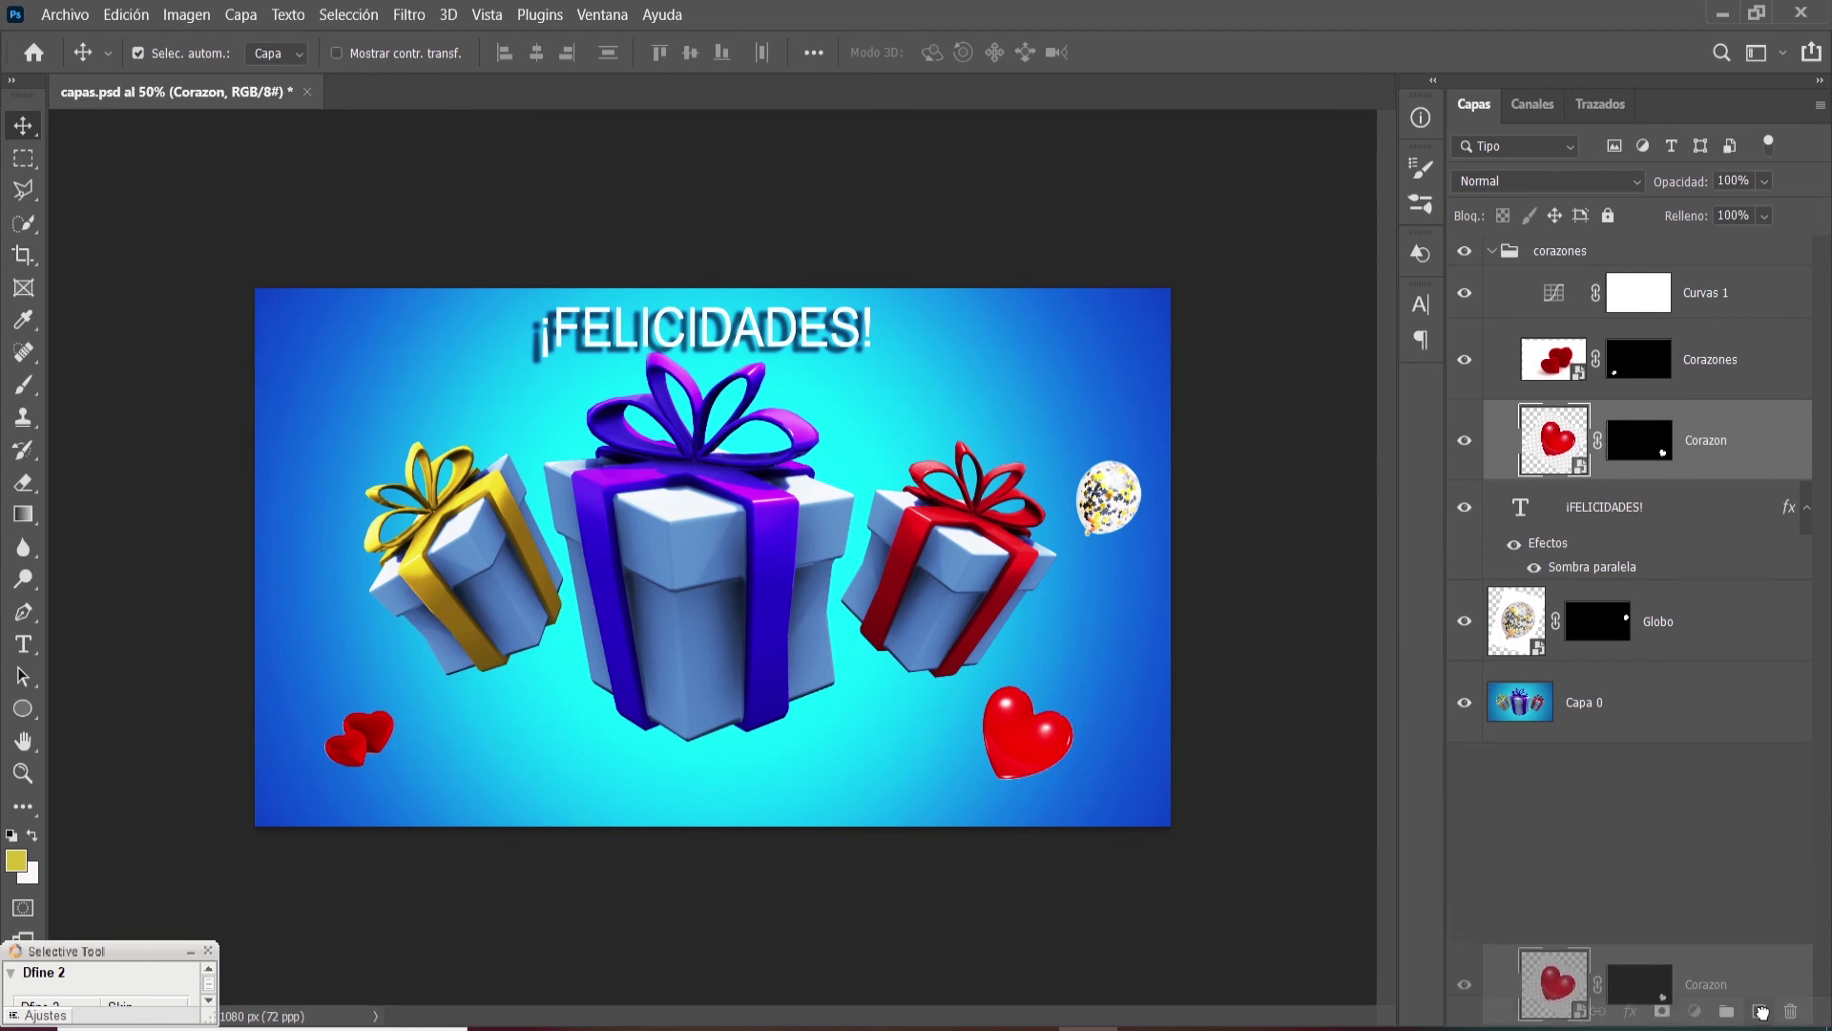
pyautogui.moveTo(1762, 1012); pyautogui.dragTo(1764, 1016)
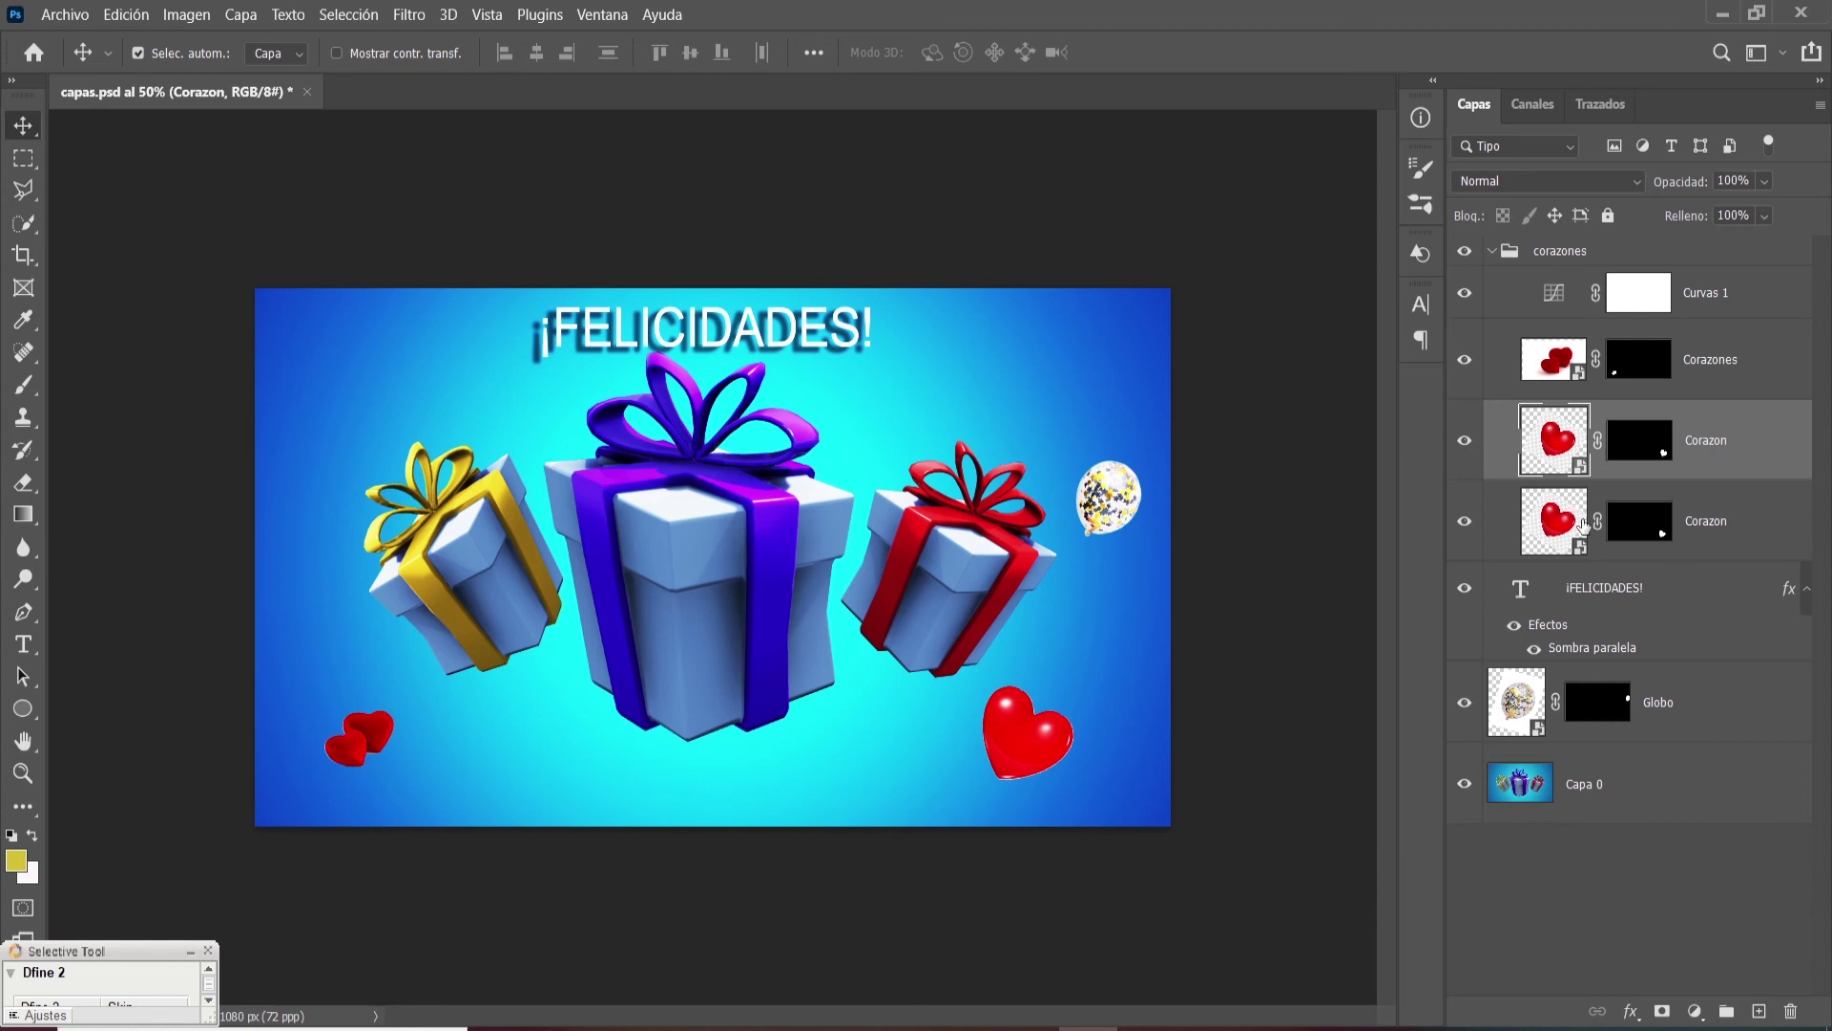
pyautogui.hotkey('ctrl', 'z')
pyautogui.moveTo(1552, 445); pyautogui.dragTo(1792, 1009)
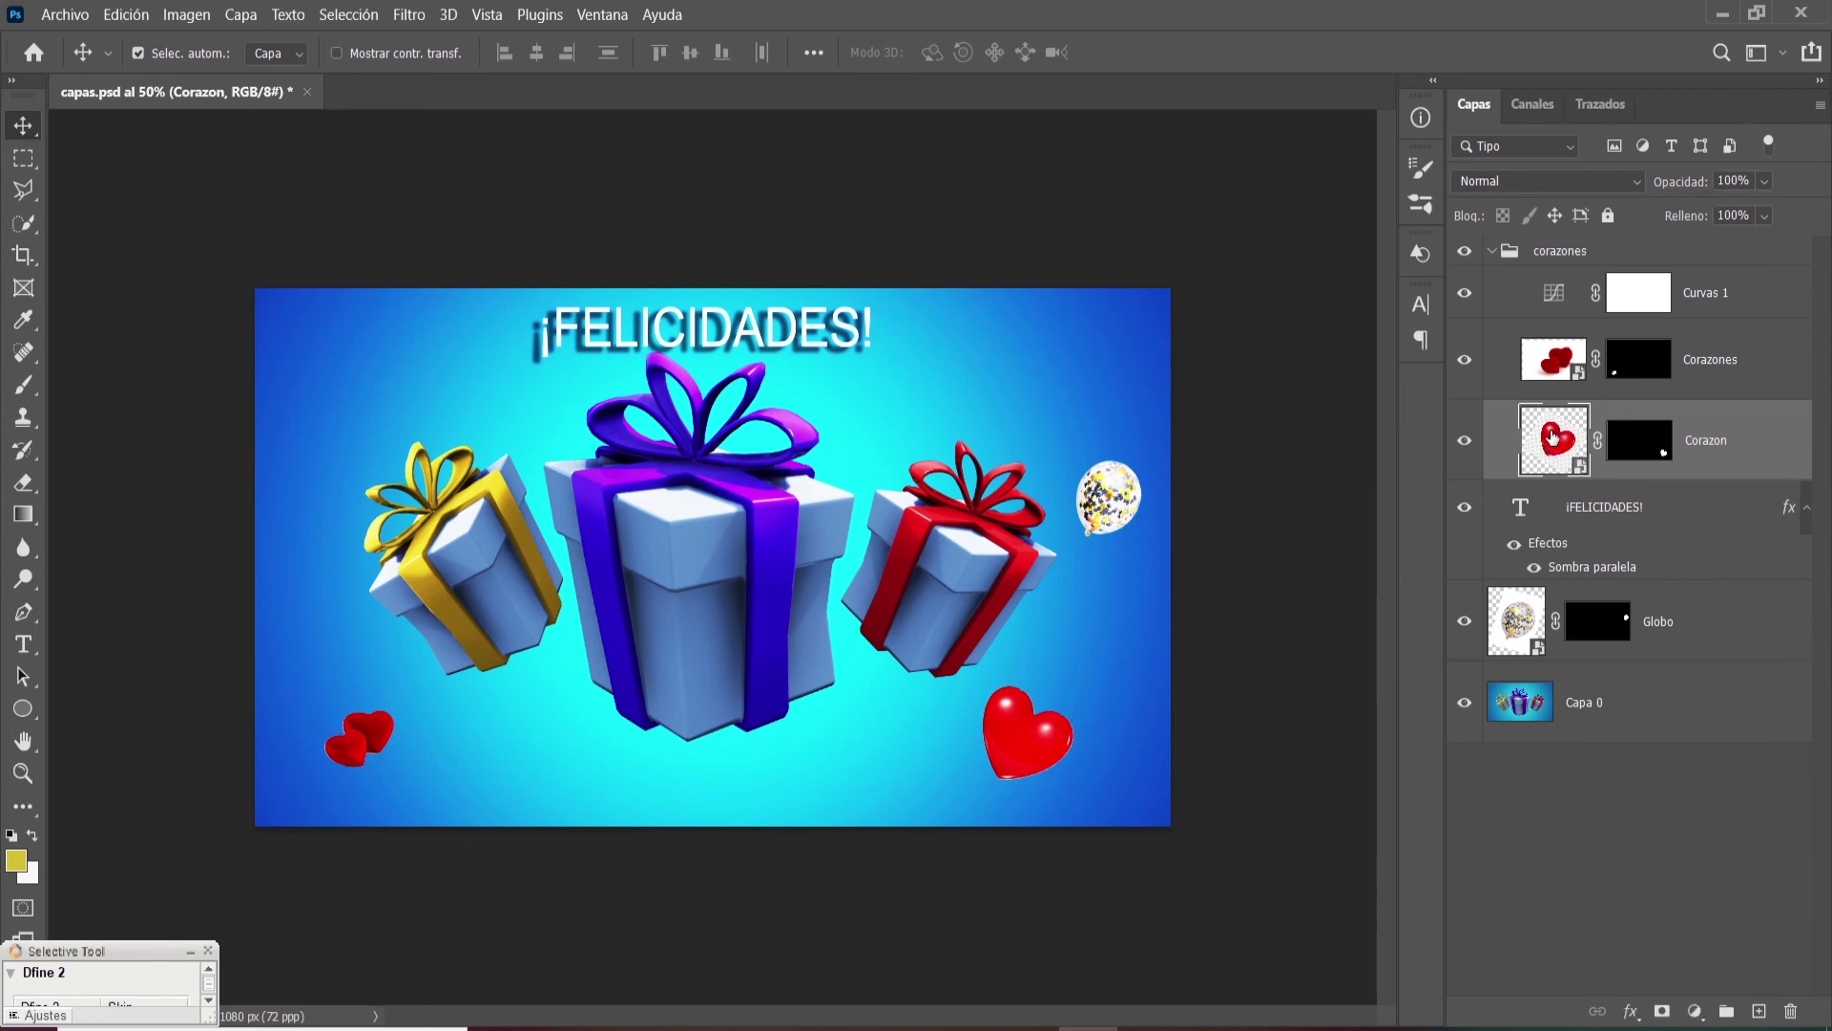
# - Copy the large heart to the image's lower middle and upper right, and undo both copies
pyautogui.press('alt')
pyautogui.moveTo(1029, 745); pyautogui.dragTo(1050, 361)
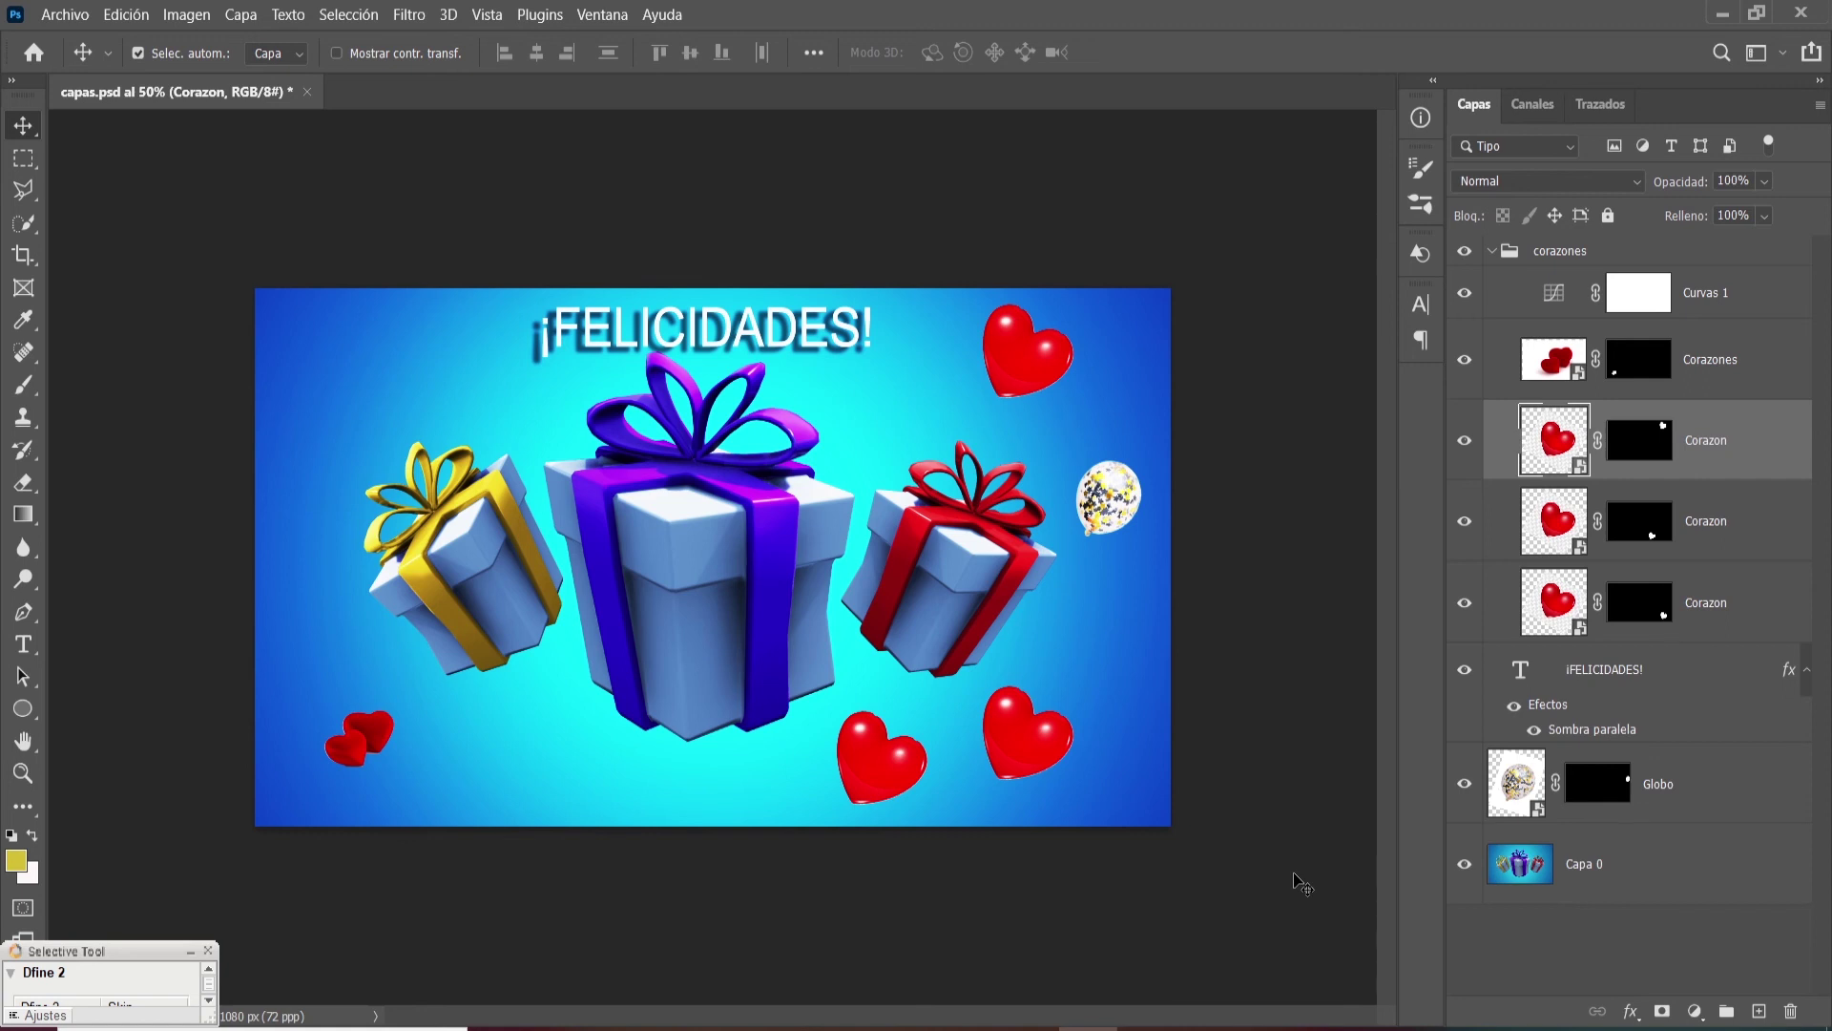
pyautogui.hotkey('ctrl', 'z')
pyautogui.hotkey('ctrl', 'z')
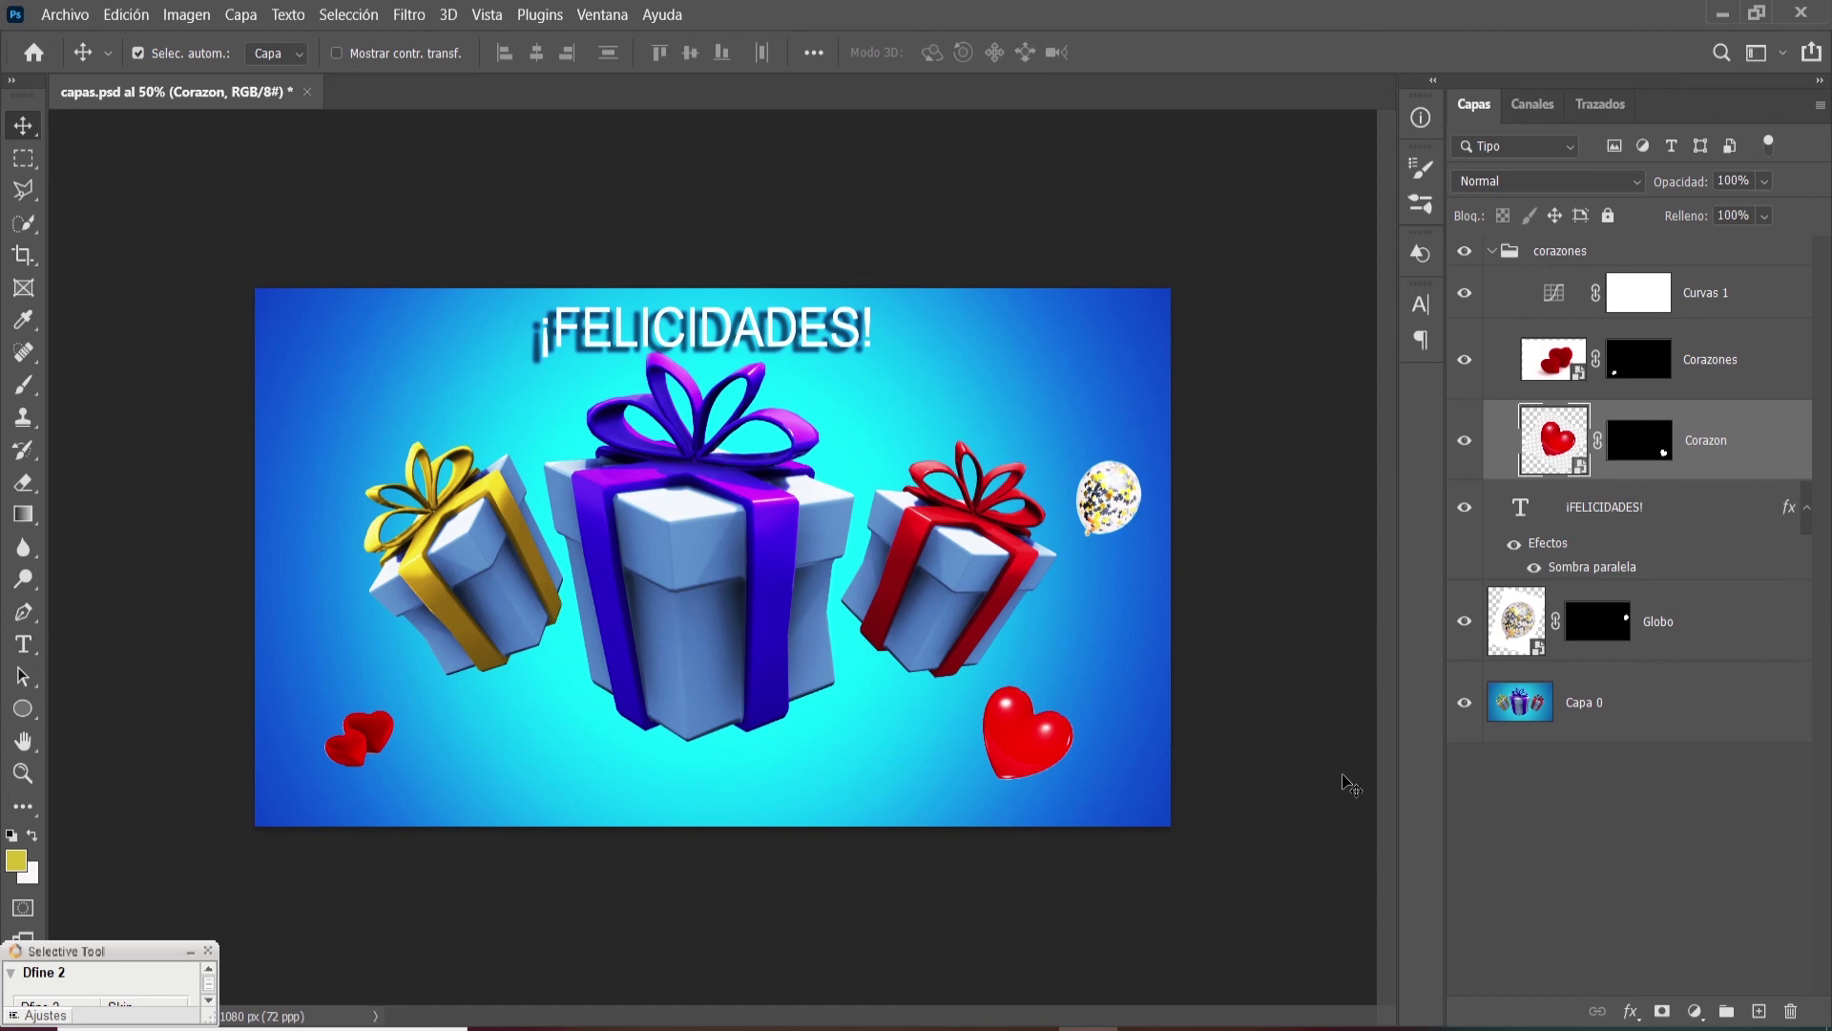
# - Add a text layer reading CUMPLEAÑOS below the central gift, directly above the ¡FELICIDADES! layer
pyautogui.click(1608, 570)
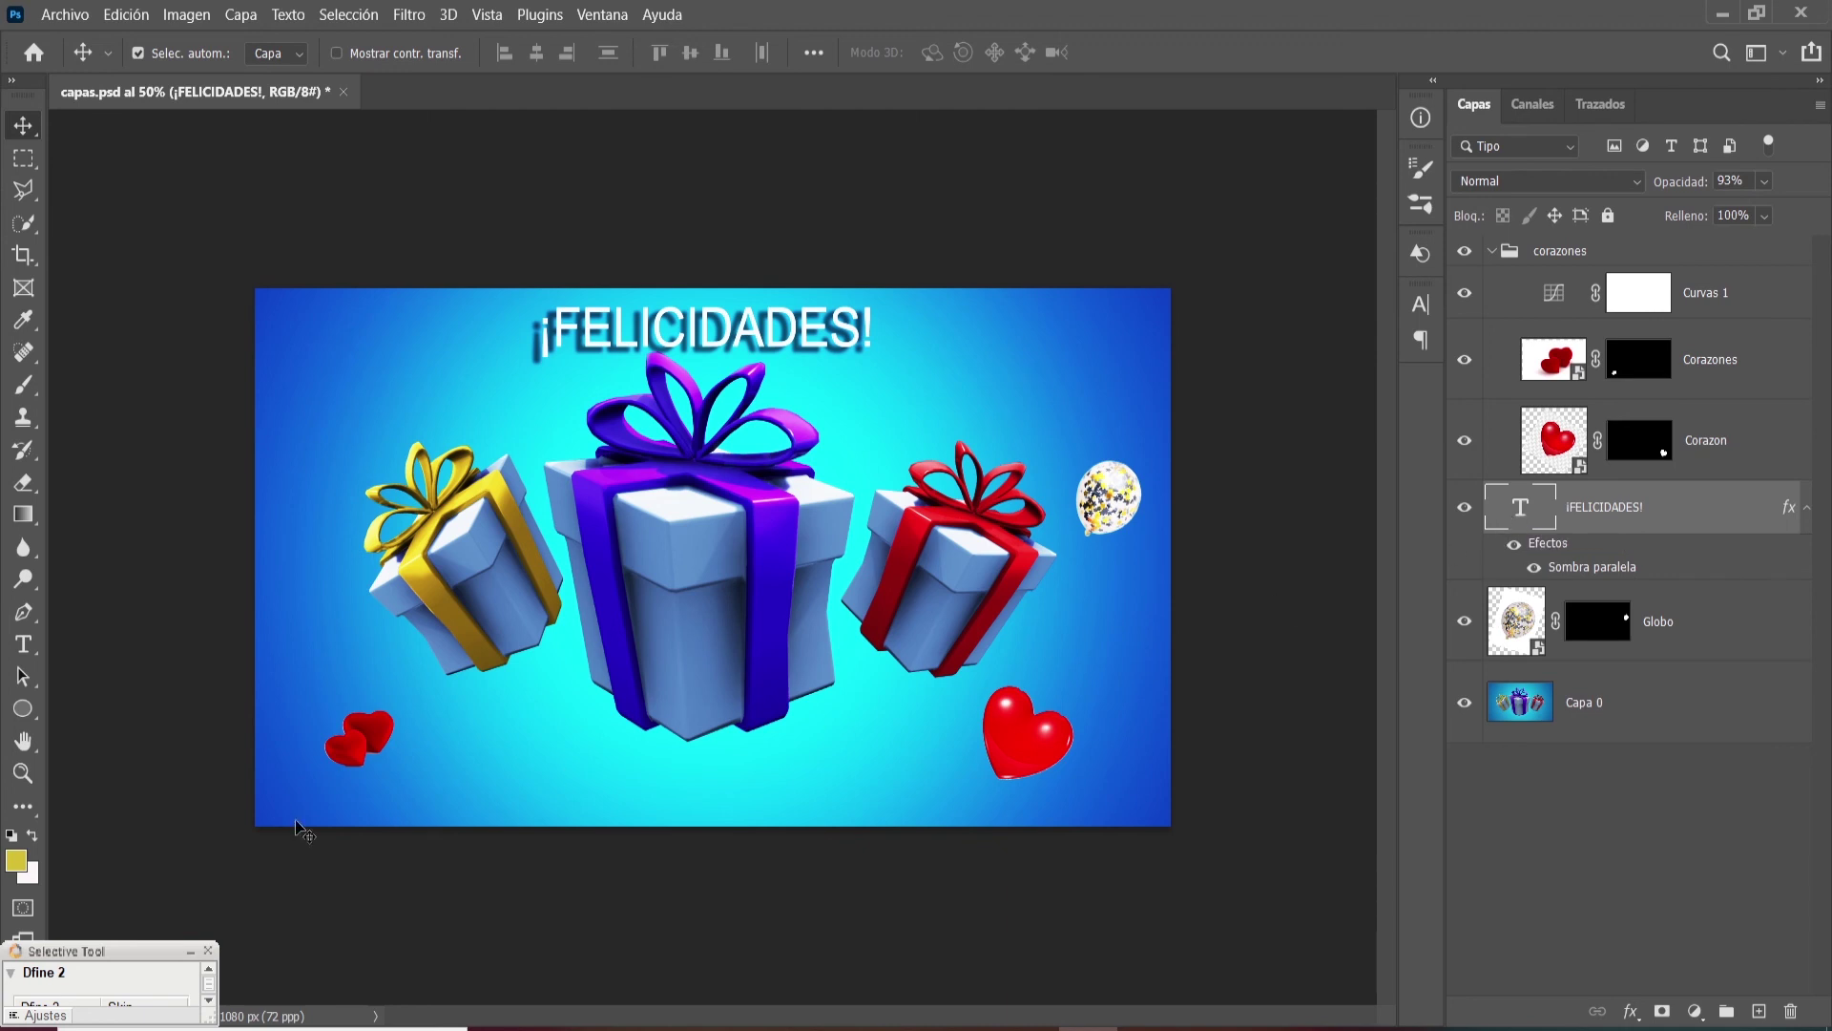
pyautogui.click(30, 650)
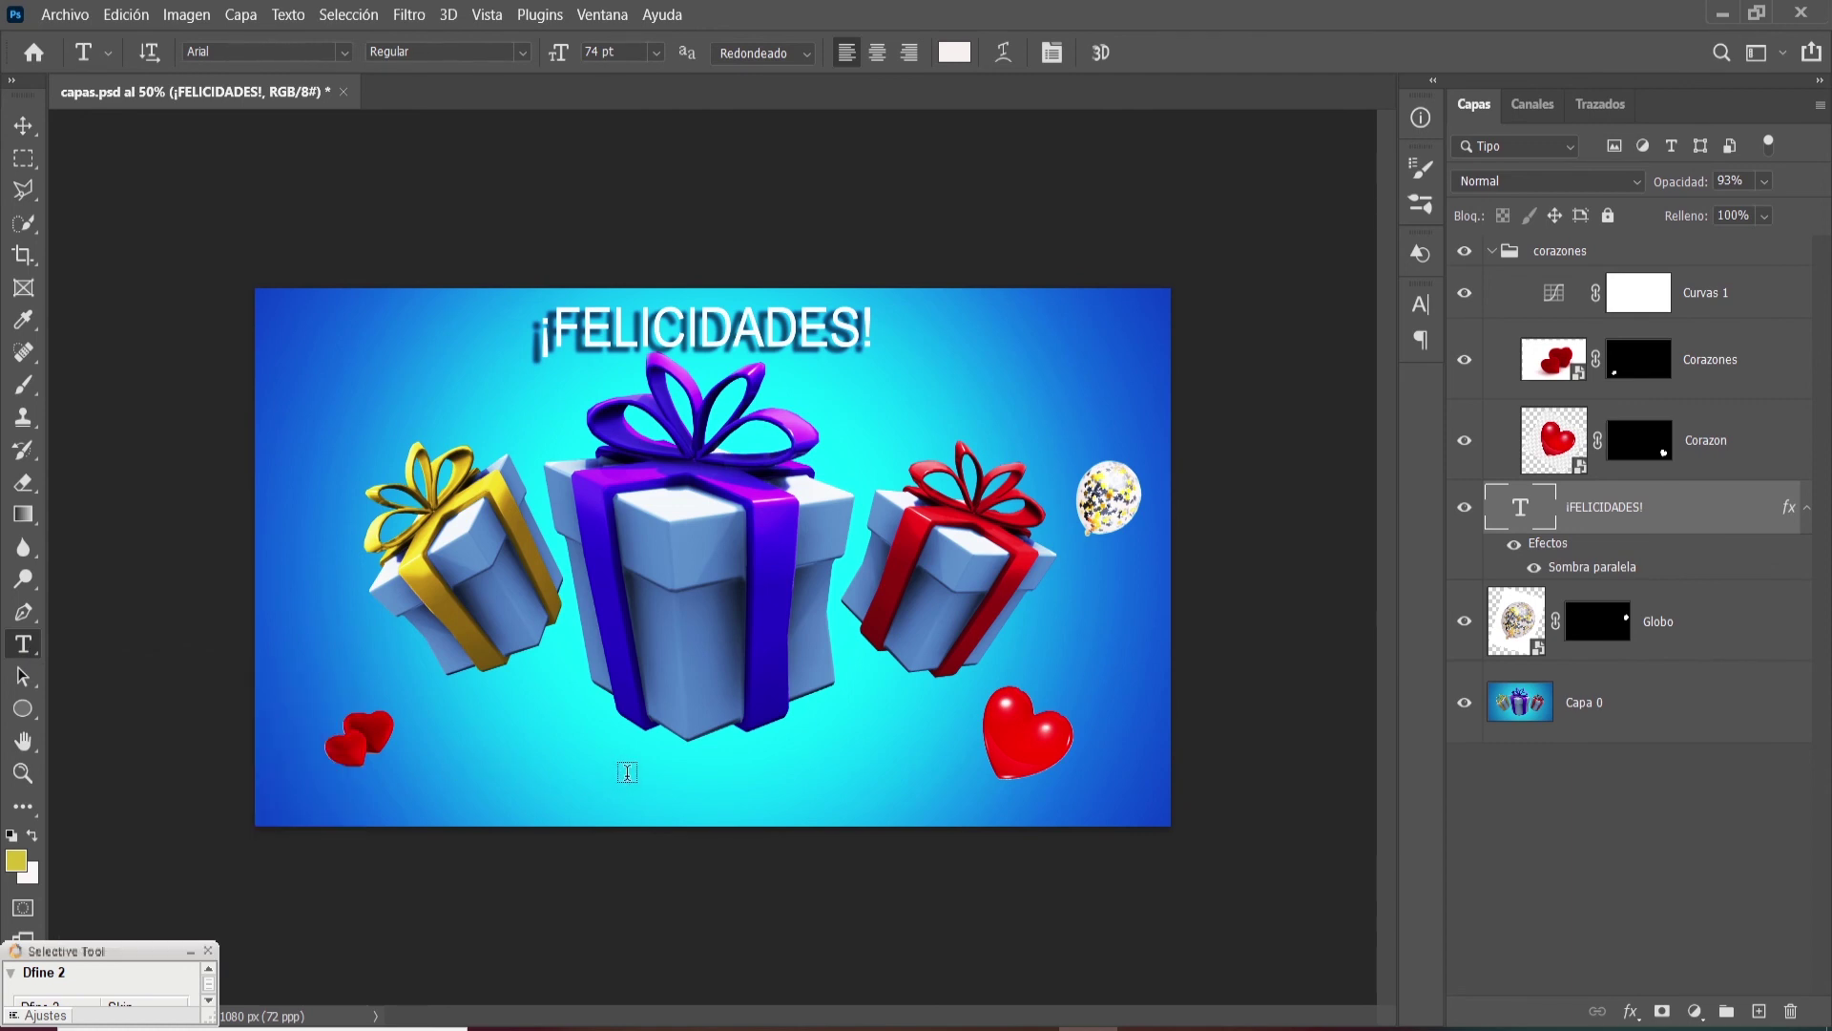
pyautogui.click(627, 772)
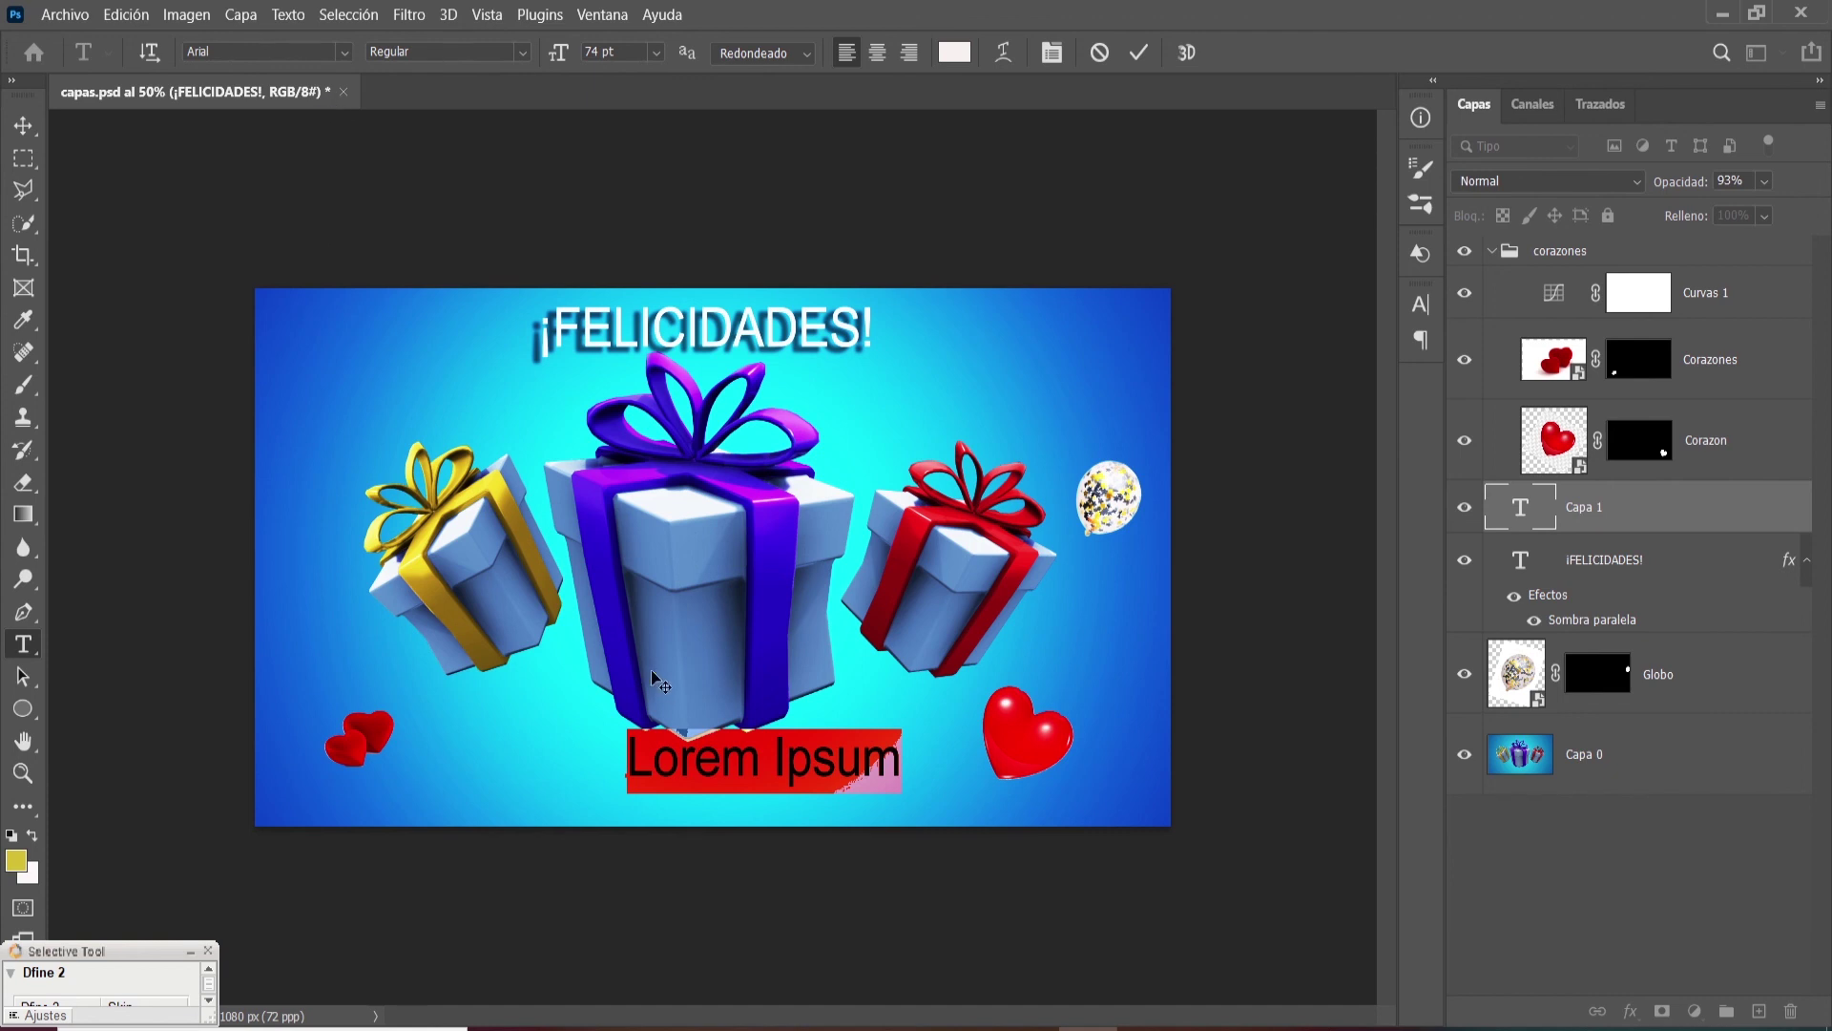
pyautogui.click(635, 759)
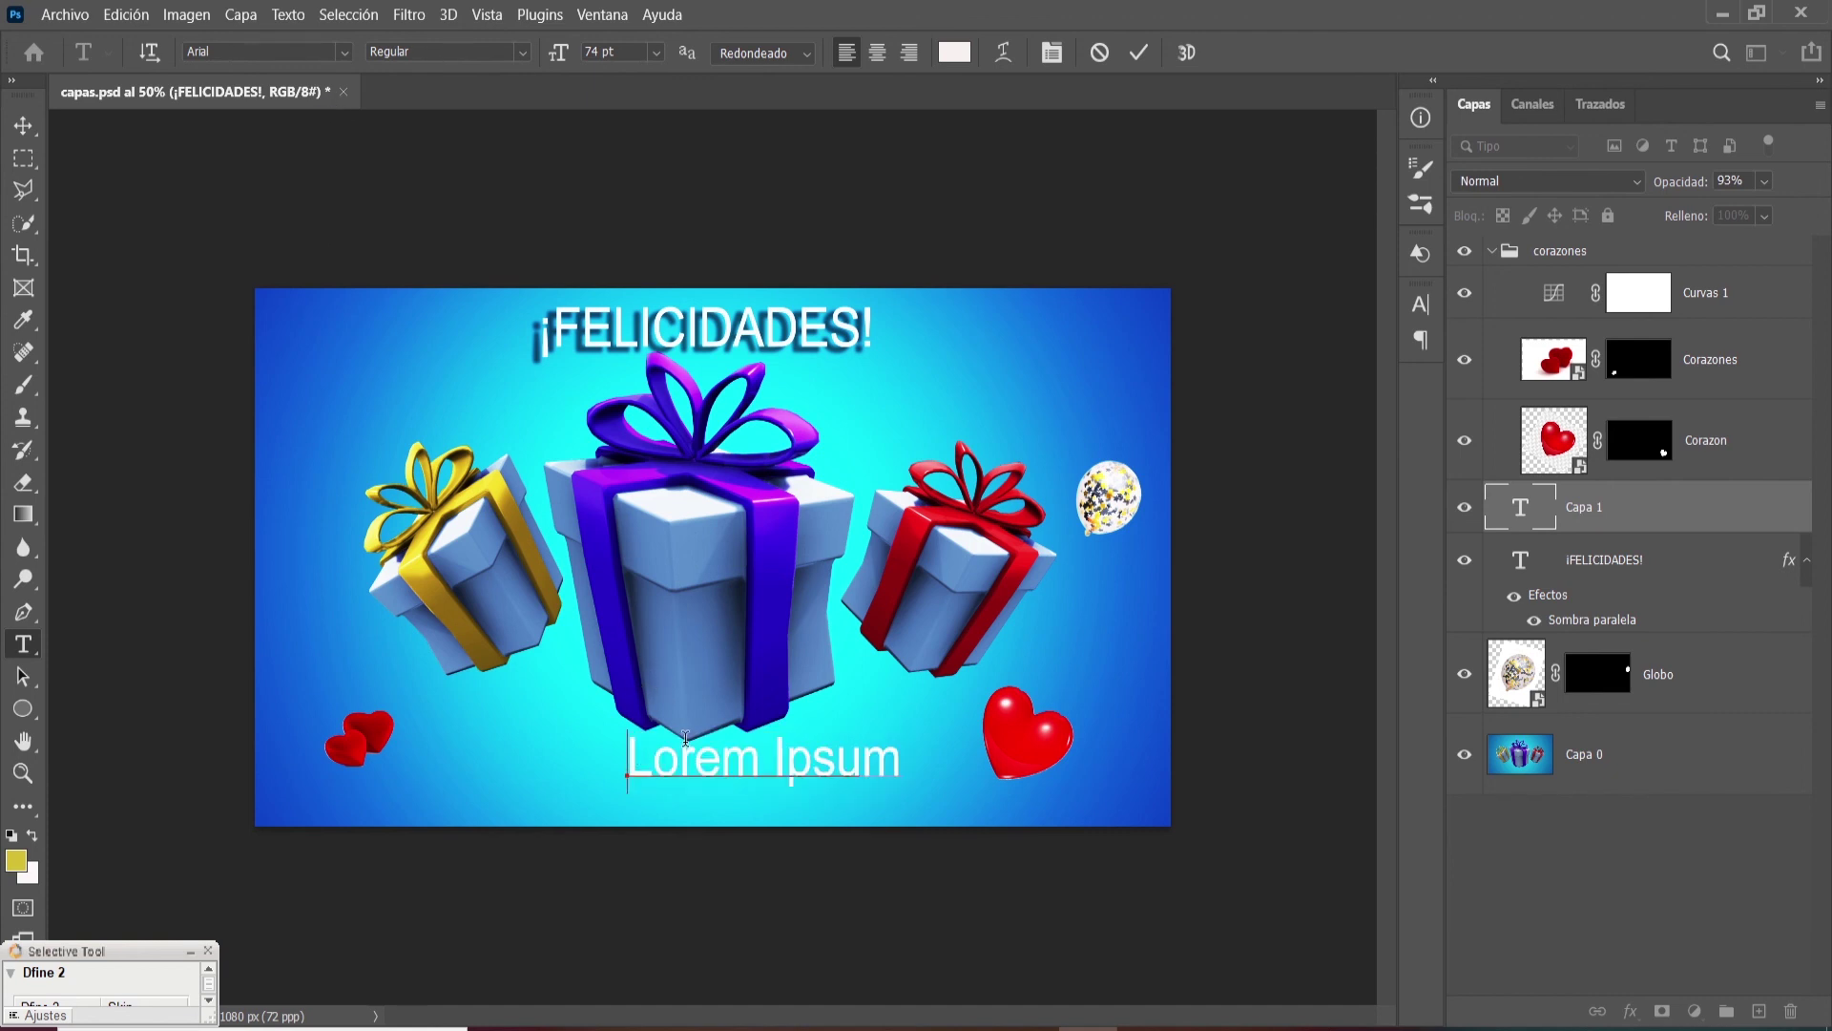
pyautogui.write('CUMPLE')
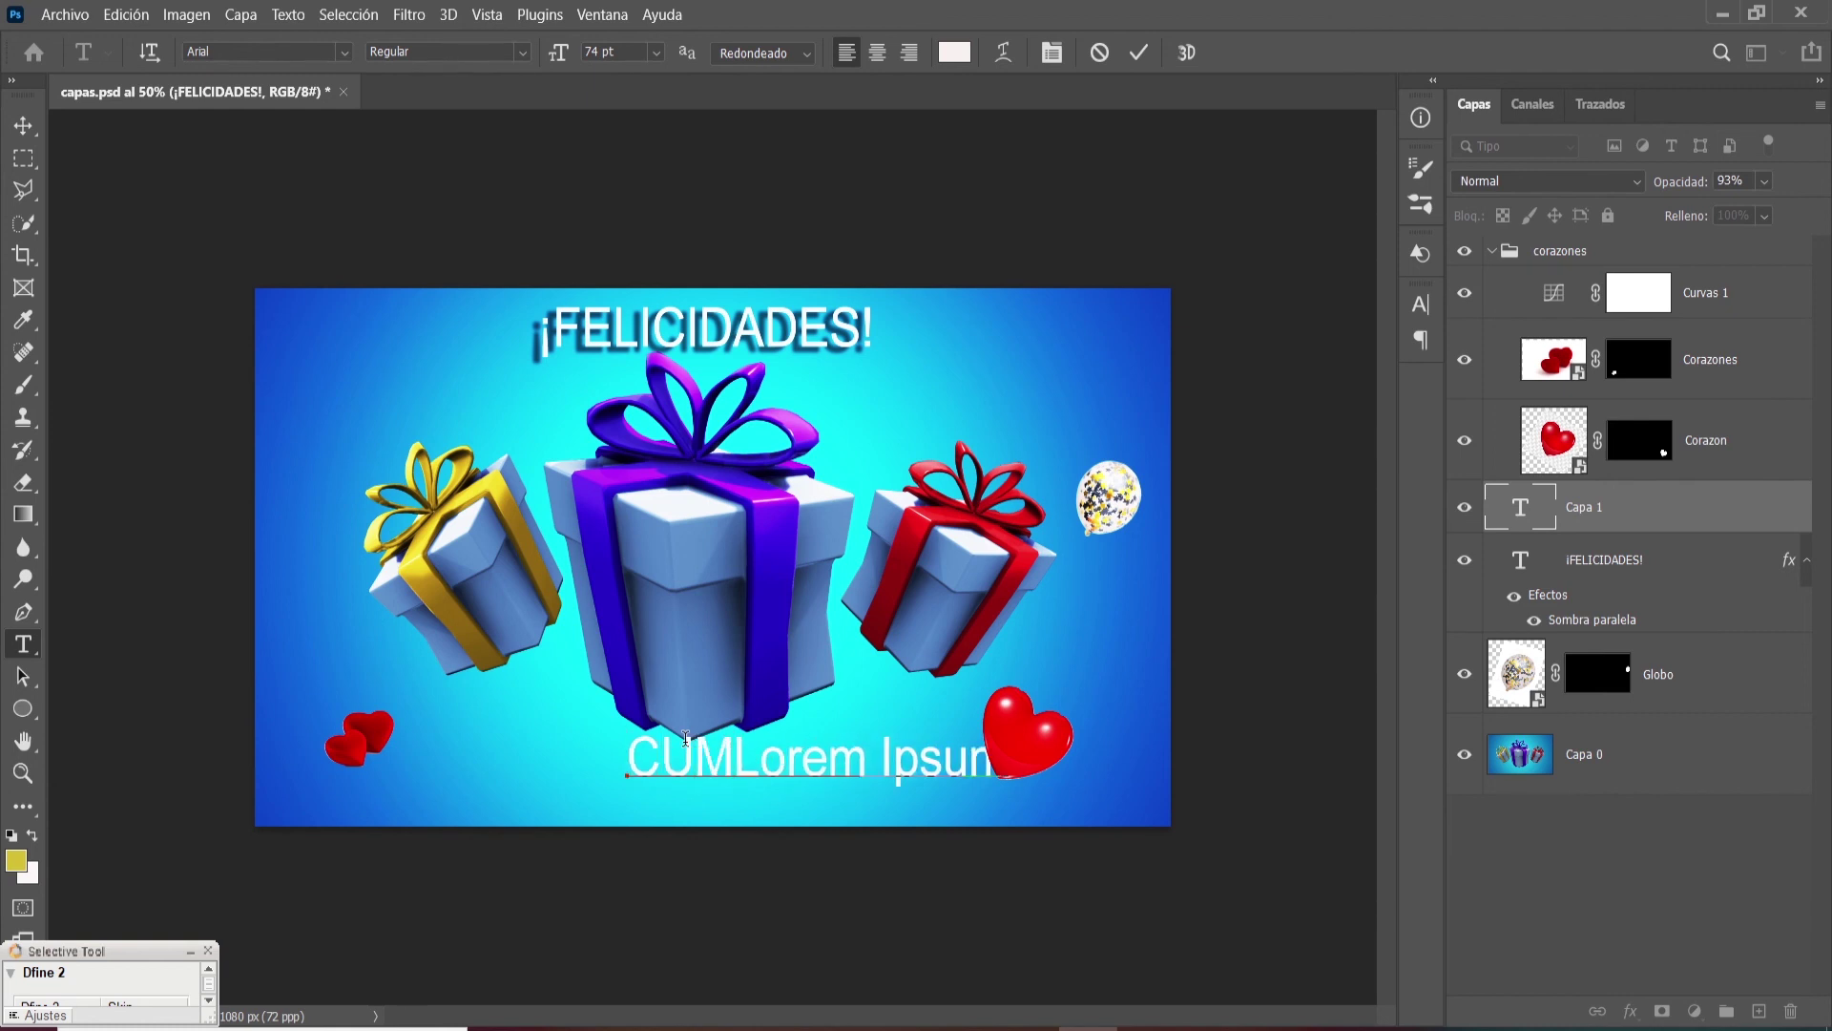
pyautogui.write('AÑO')
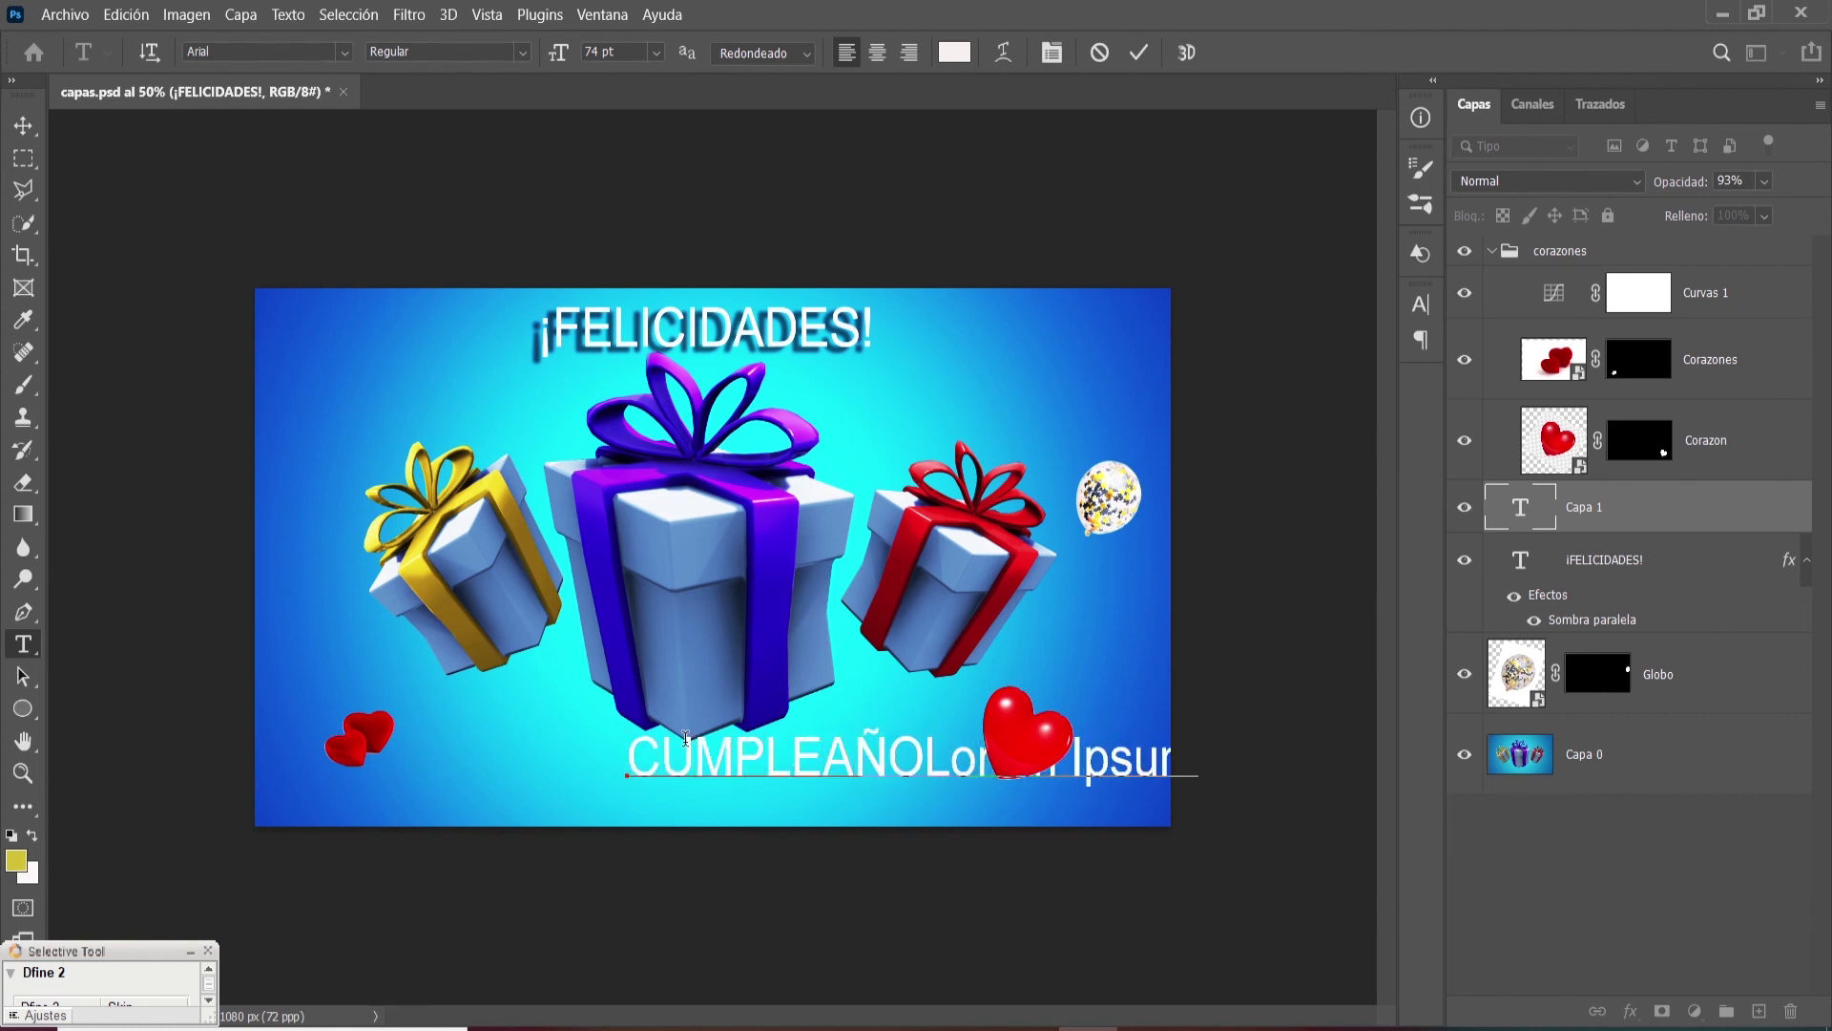
pyautogui.write('S')
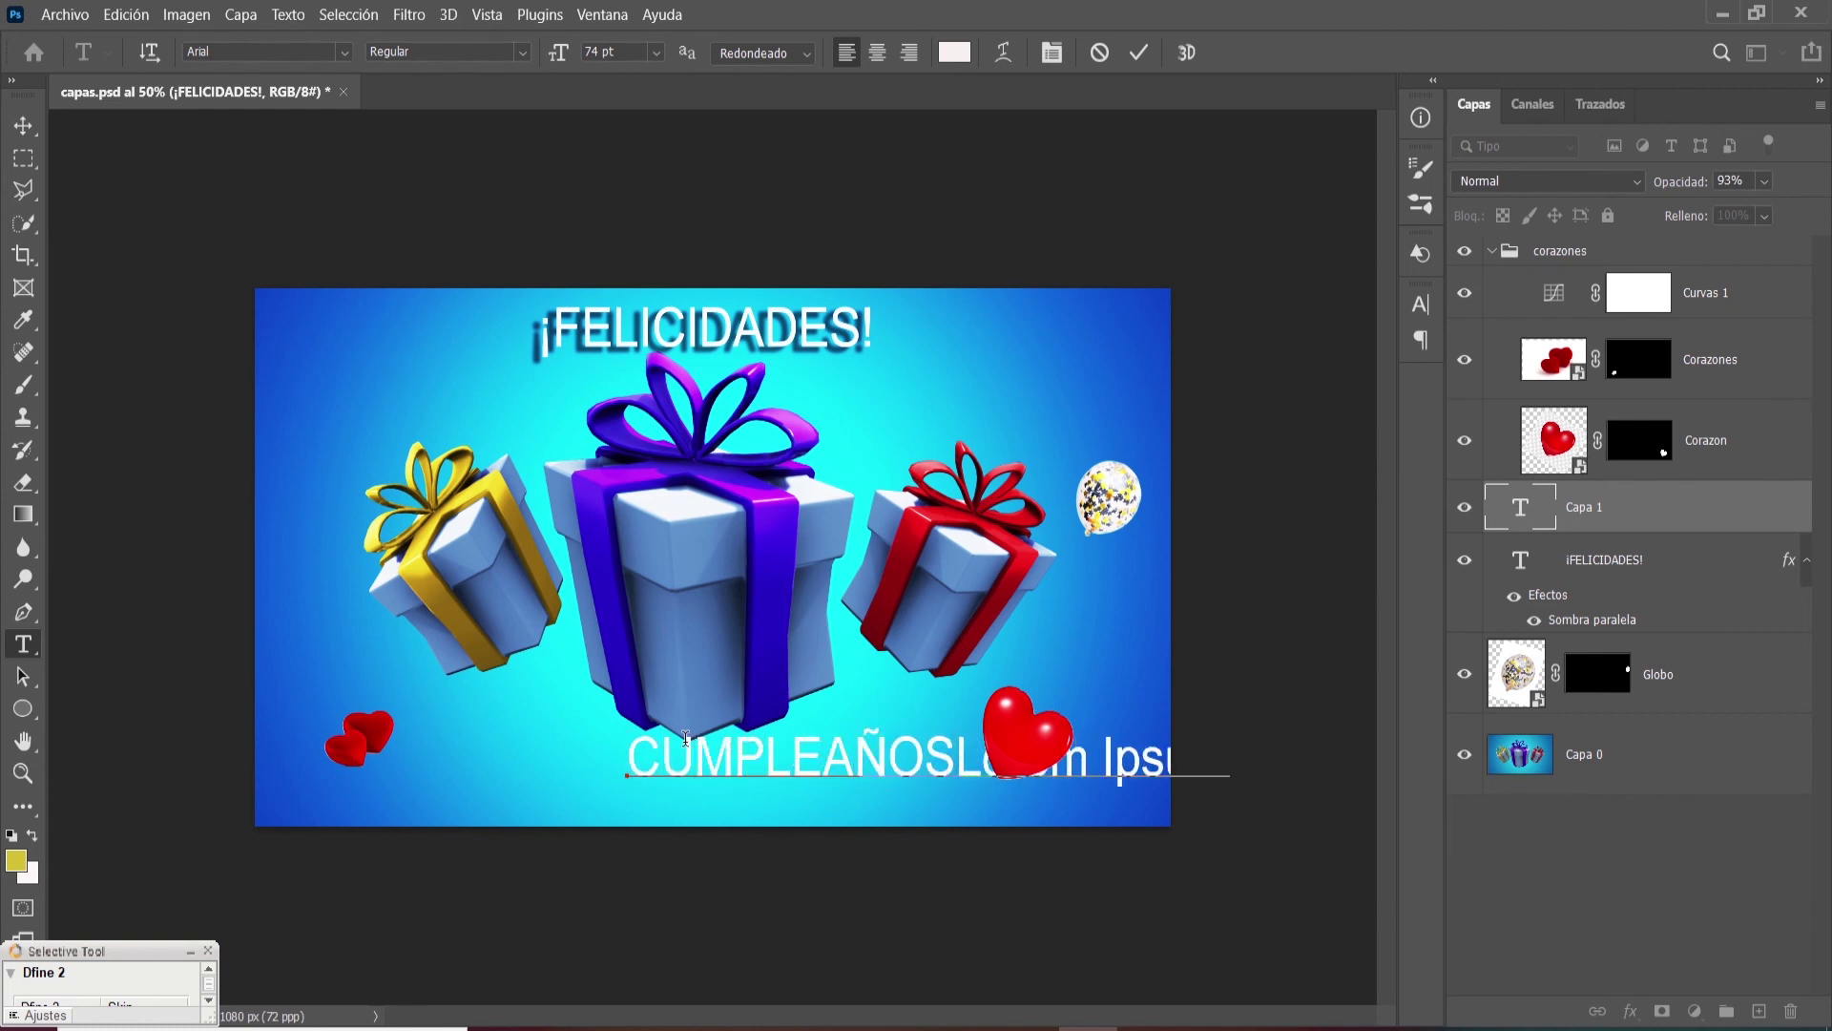
pyautogui.press('Delete')
pyautogui.press('Delete')
pyautogui.press('Delete')
pyautogui.press('Delete')
pyautogui.press('Delete')
pyautogui.press('Delete')
pyautogui.press('Delete')
pyautogui.press('Delete')
pyautogui.press('Delete')
pyautogui.press('Delete')
pyautogui.press('Delete')
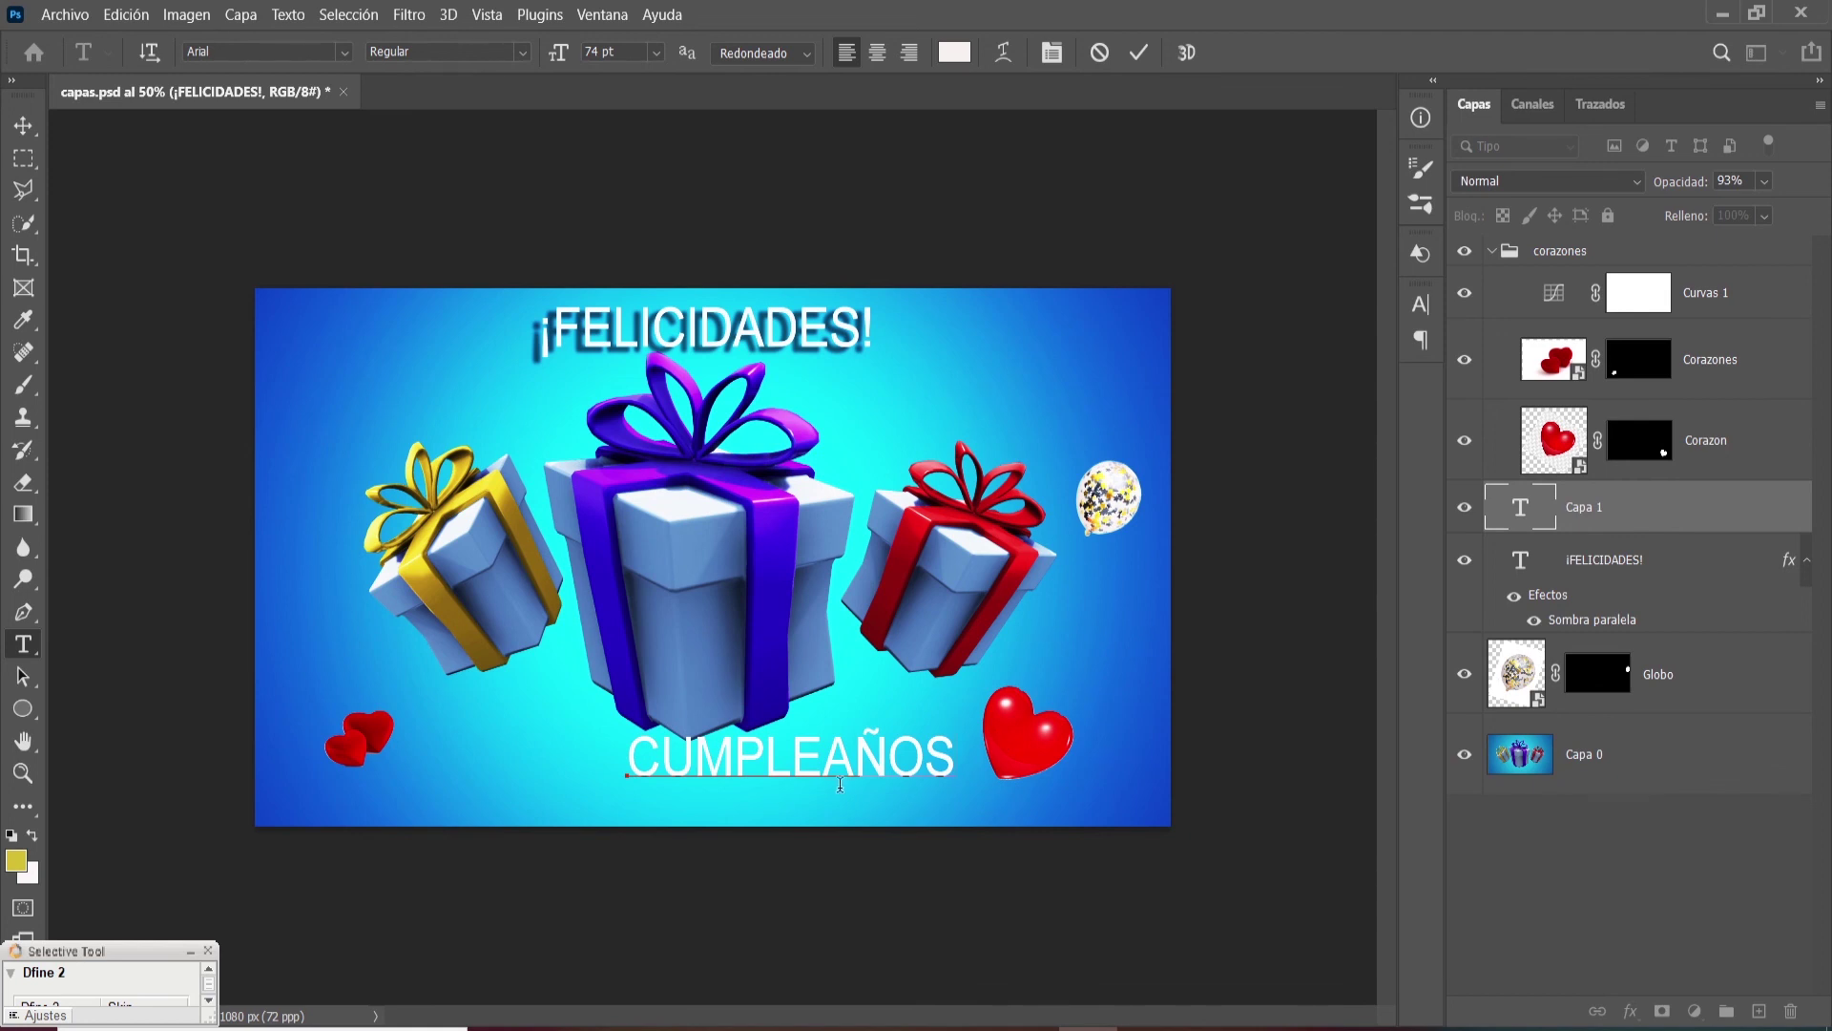
# - Change the font of the whole CUMPLEAÑOS text to Brush Script Std
pyautogui.doubleClick(1526, 513)
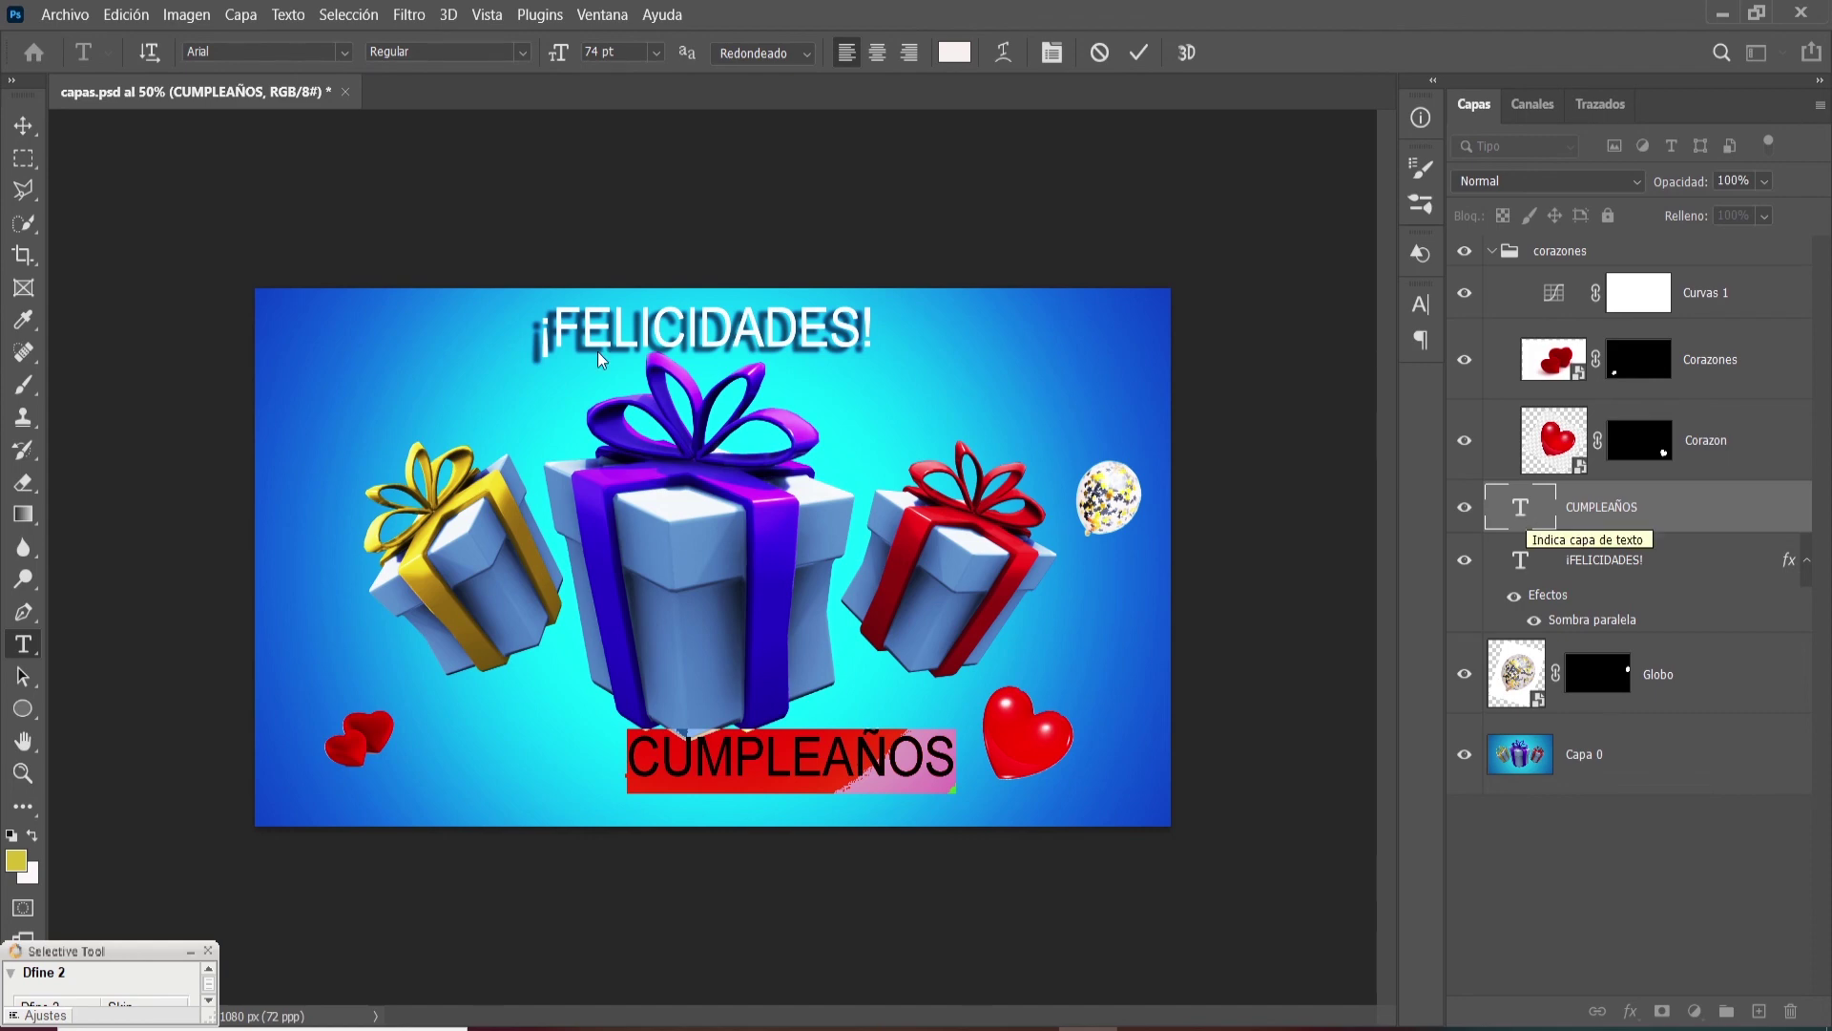
pyautogui.click(345, 57)
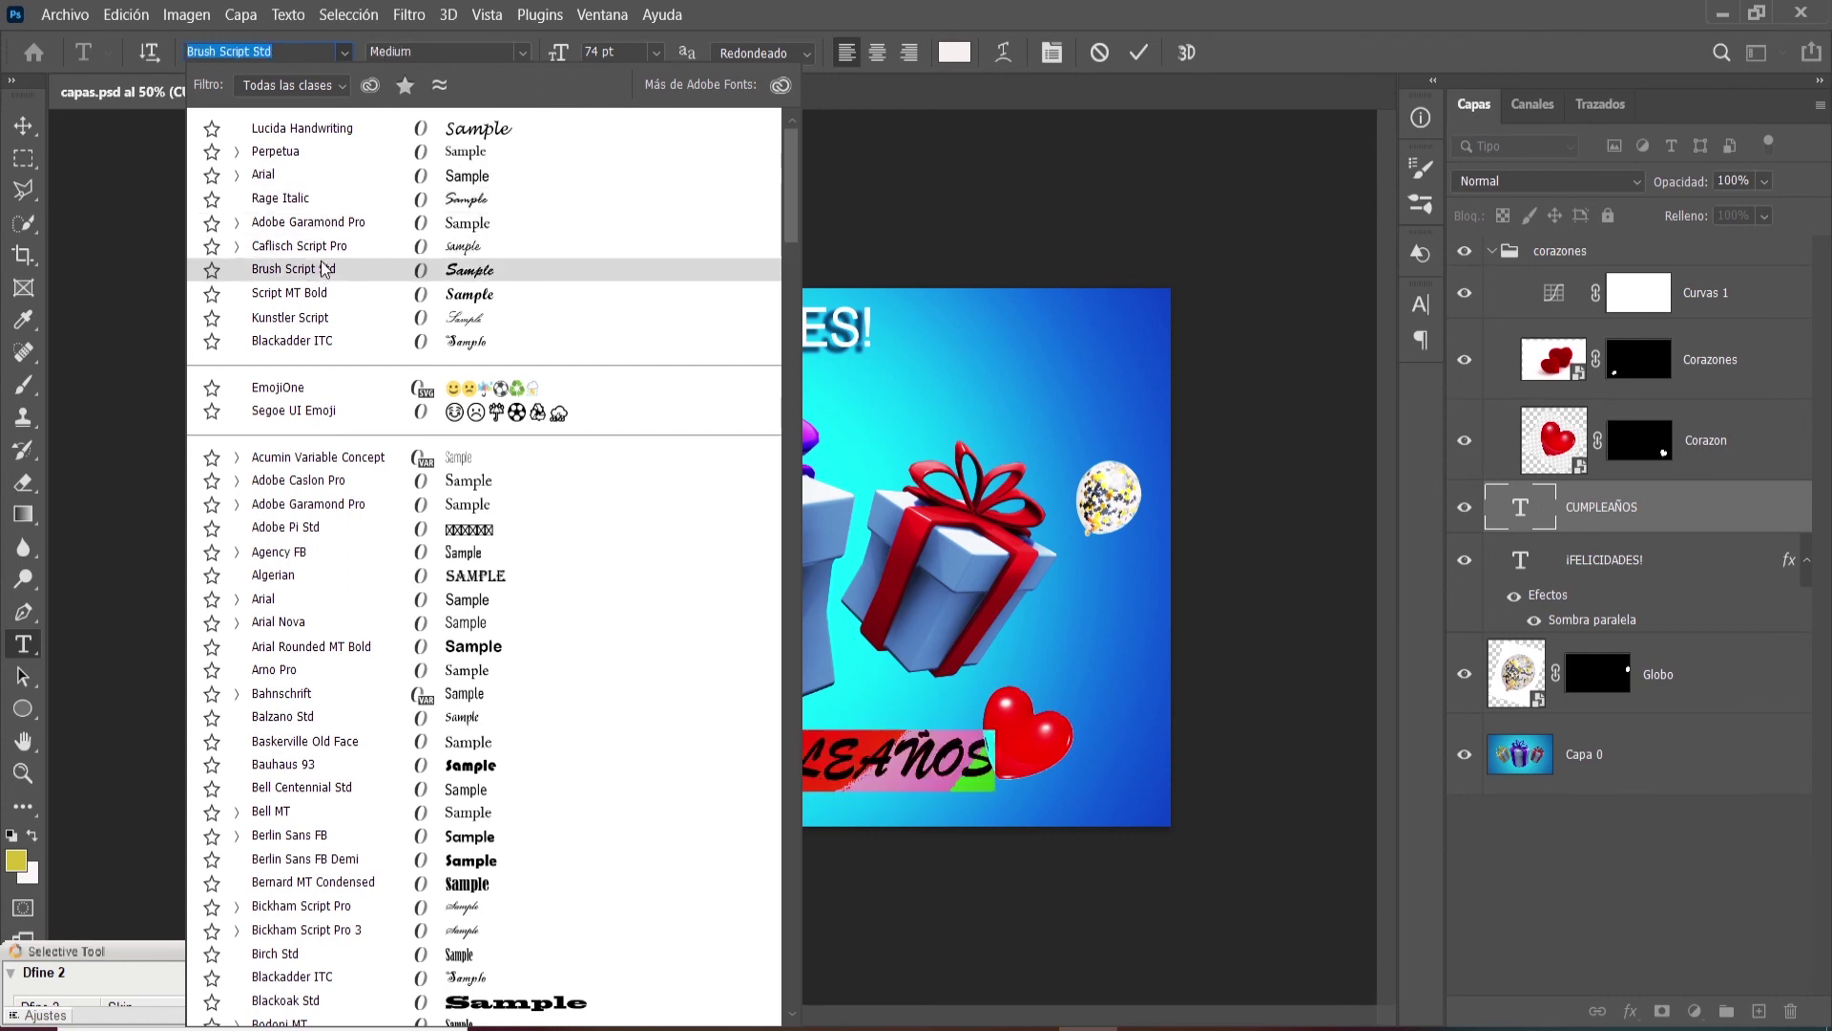
pyautogui.click(273, 271)
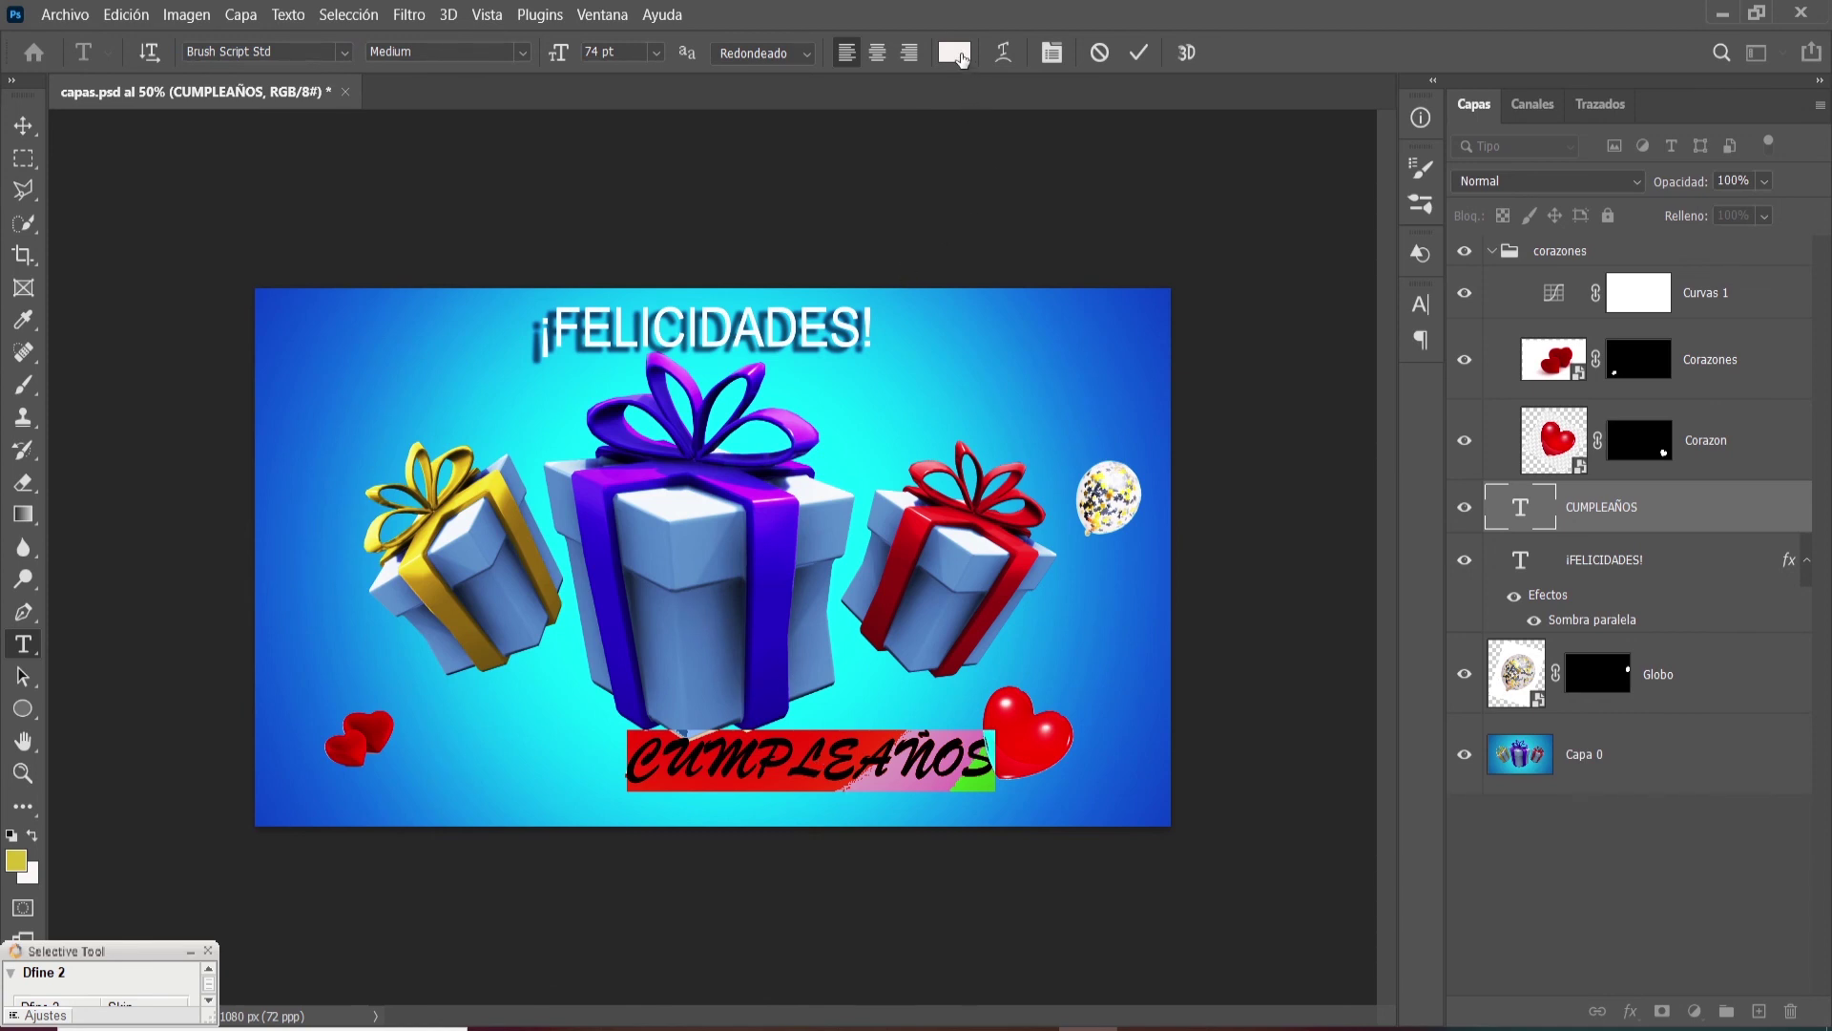
# - Change the colour of the whole CUMPLEAÑOS text to red, hex f60a0a
pyautogui.click(957, 56)
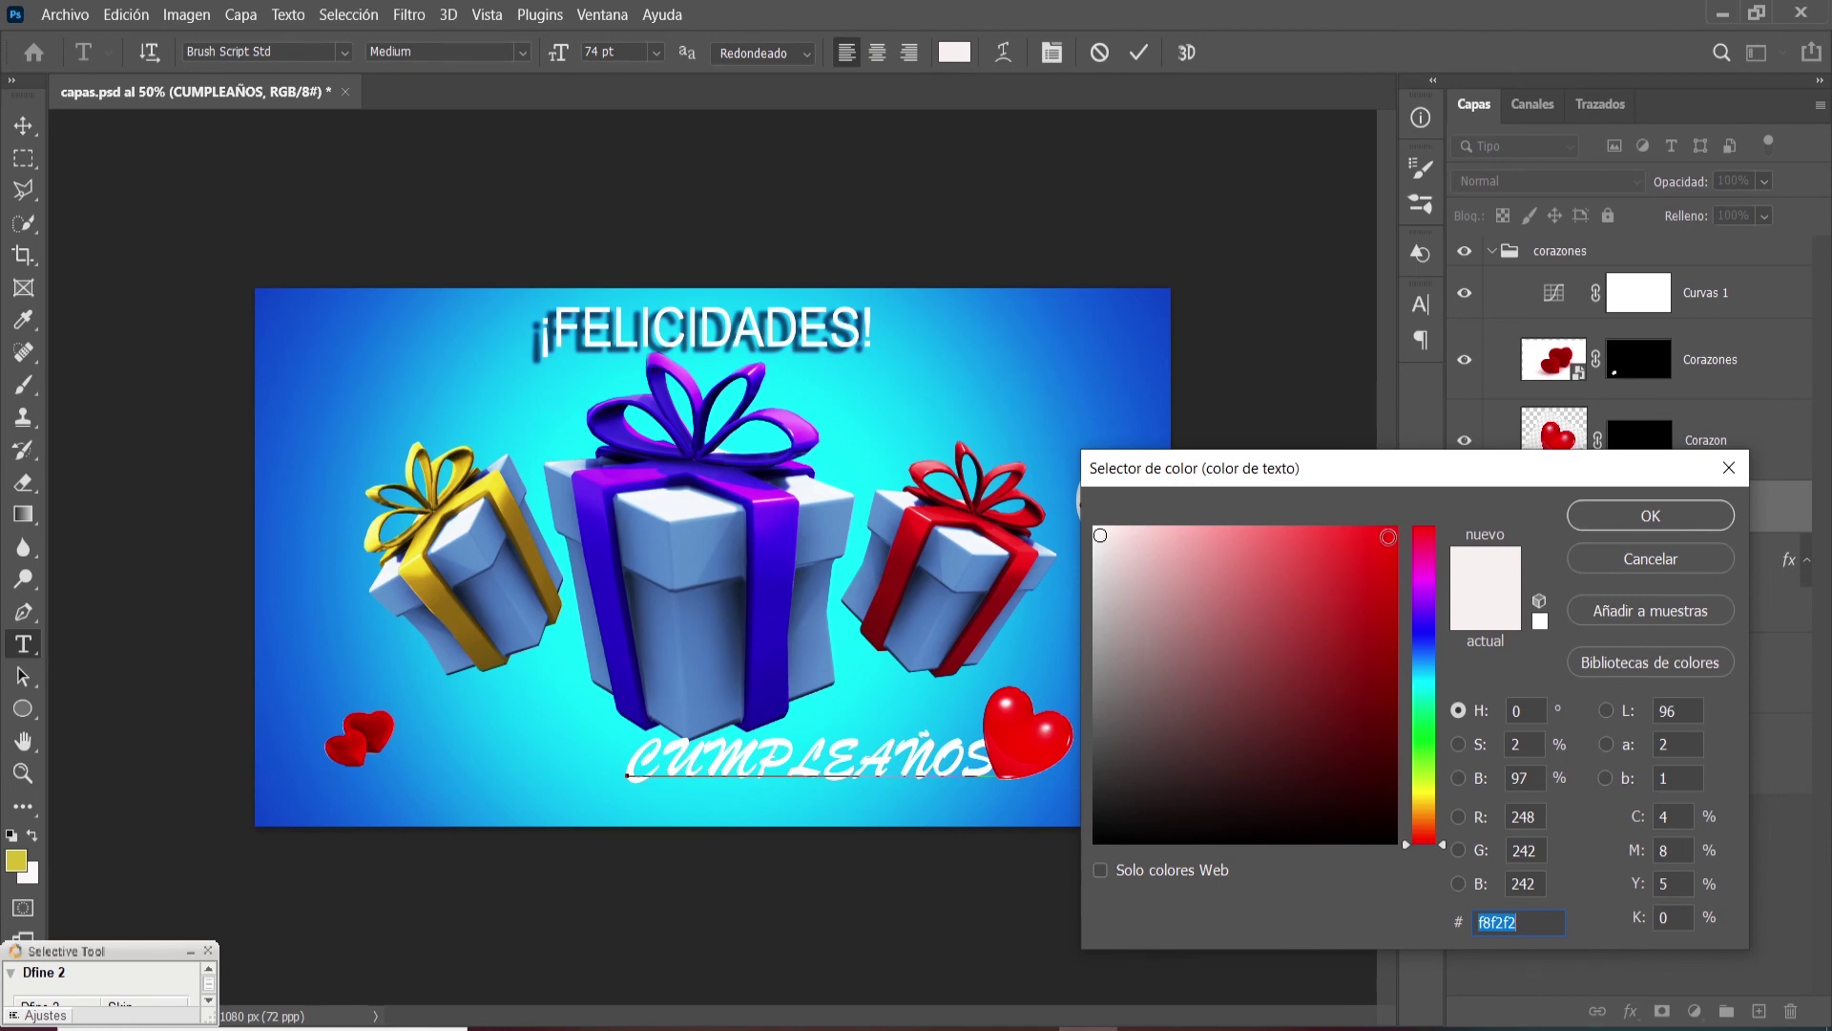
pyautogui.click(1386, 536)
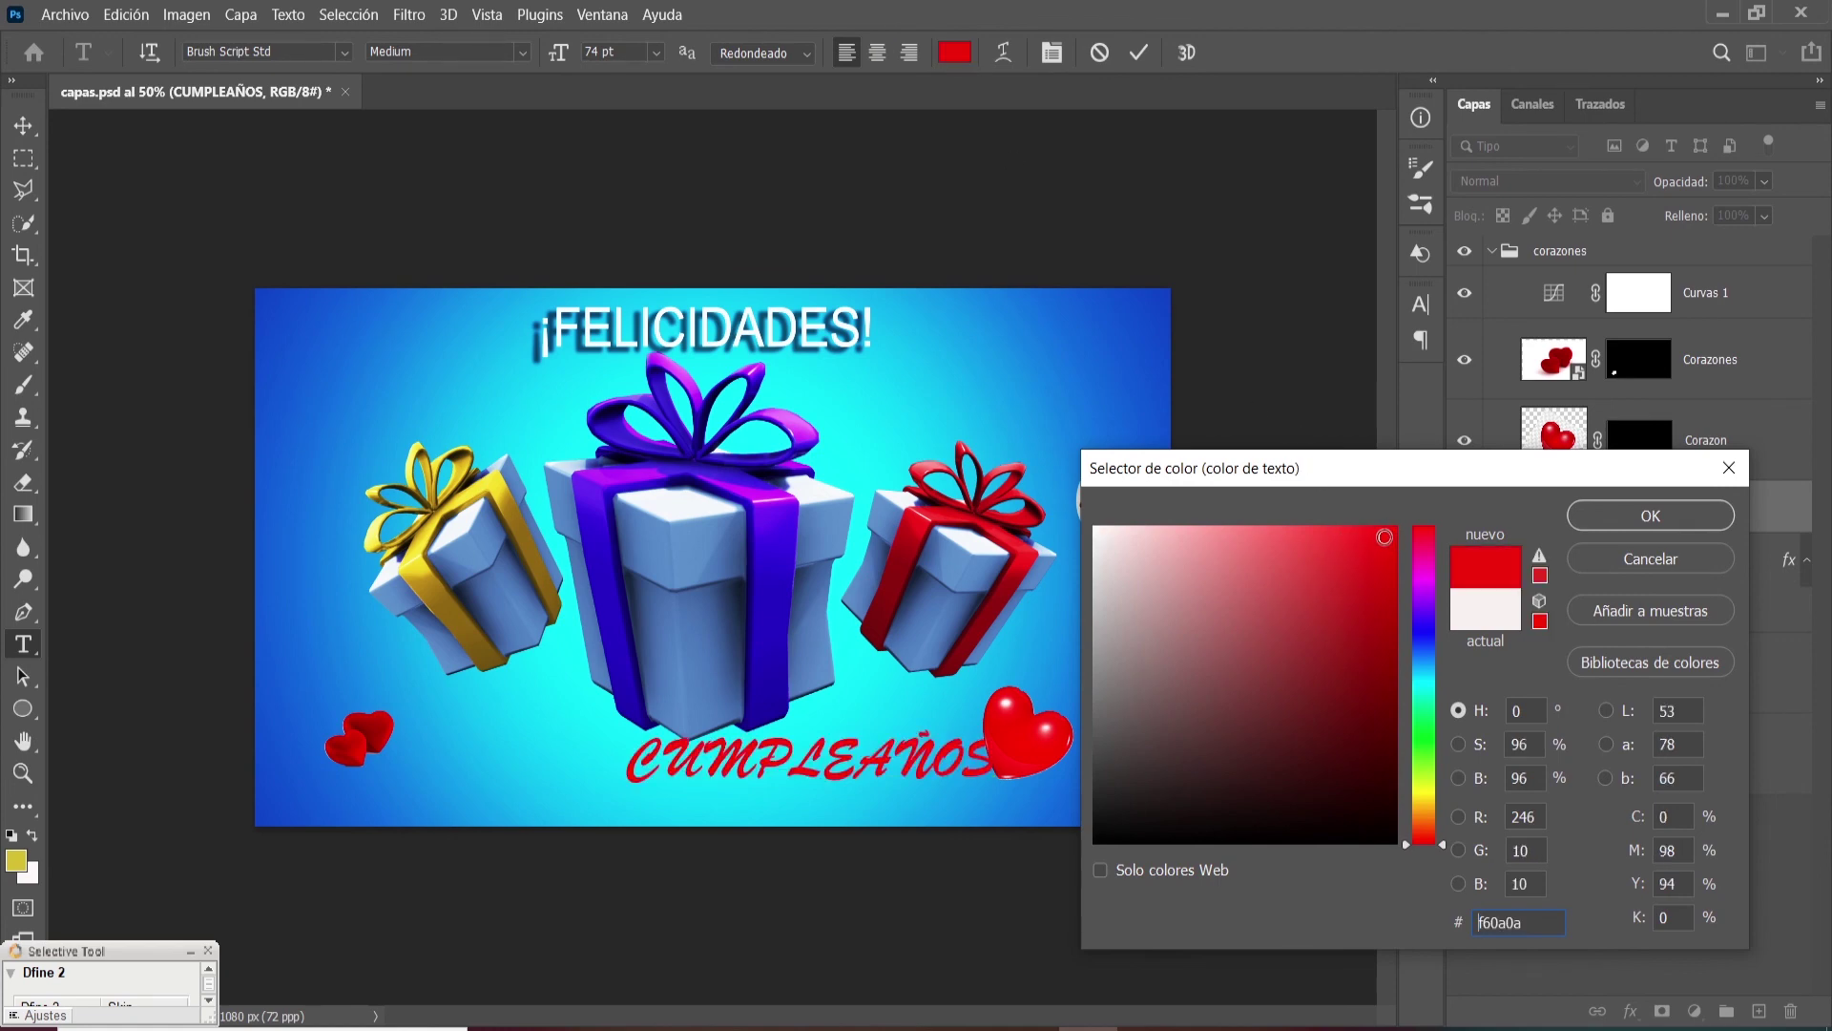
pyautogui.click(1665, 516)
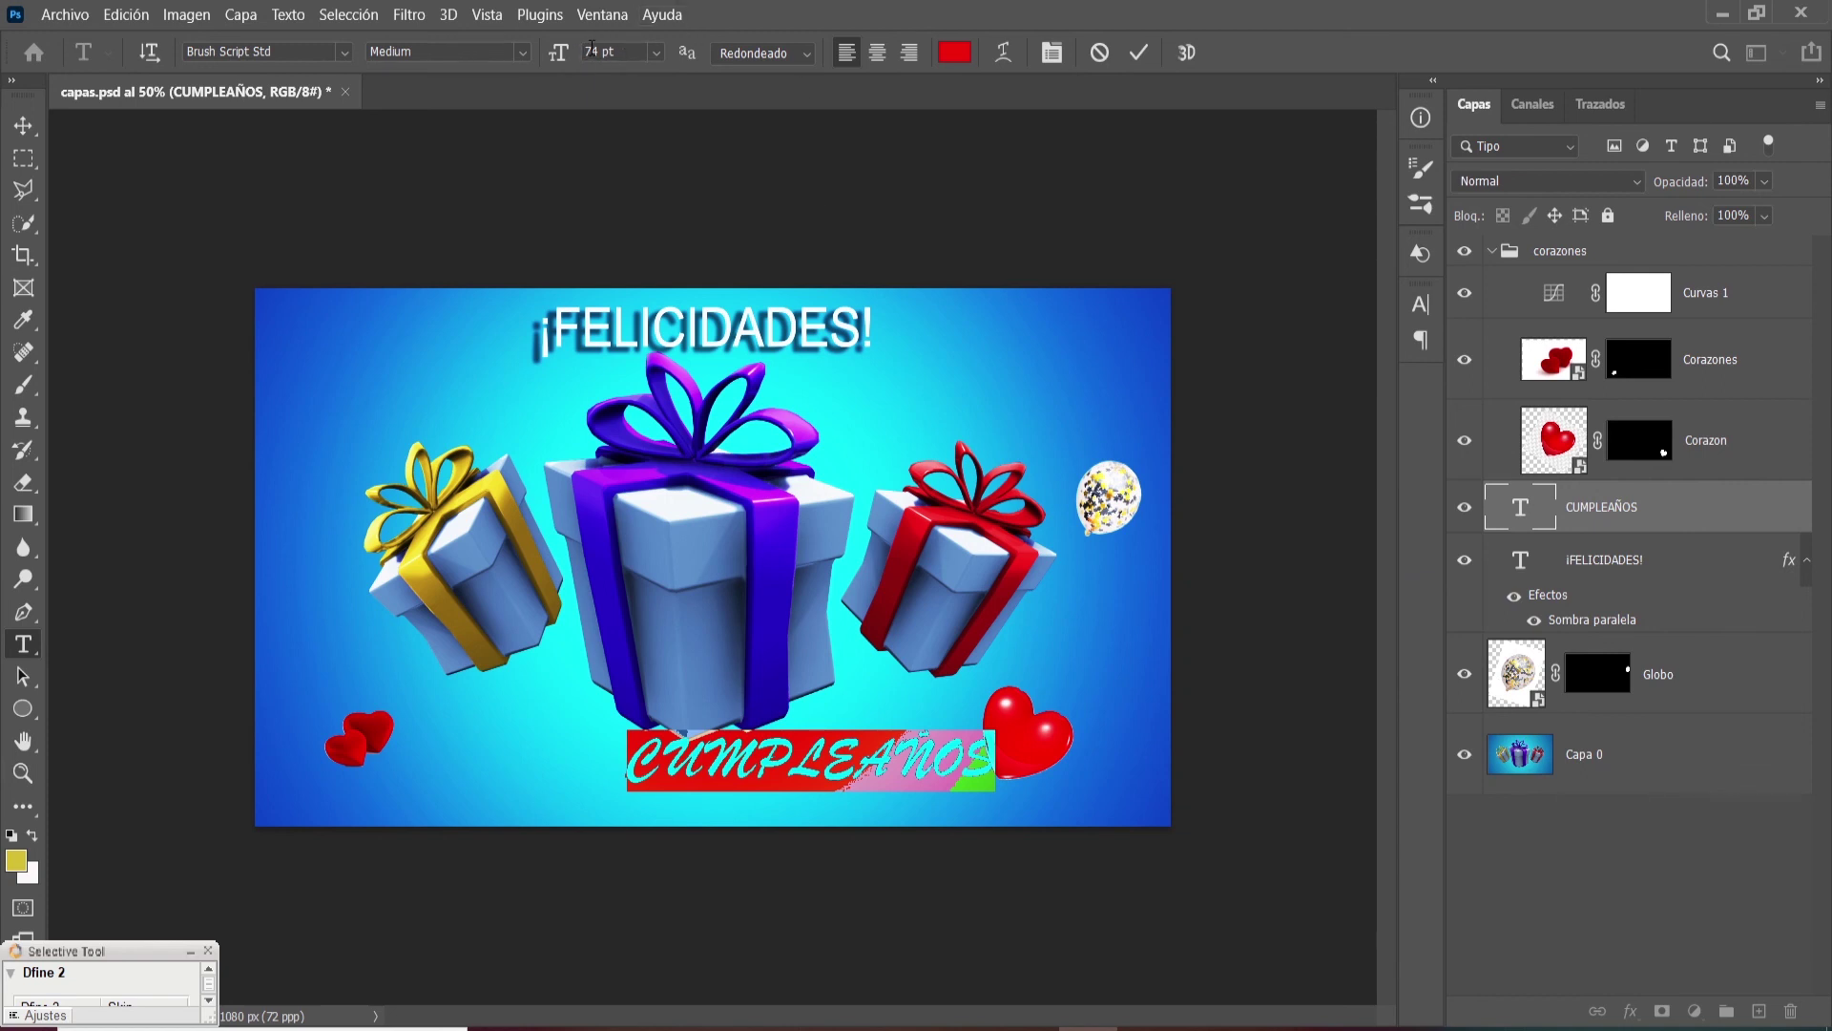
# - Reduce the CUMPLEAÑOS text to 54 pt and move it above the red-ribboned gift, below and to the right of ¡FELICIDADES!
pyautogui.click(658, 55)
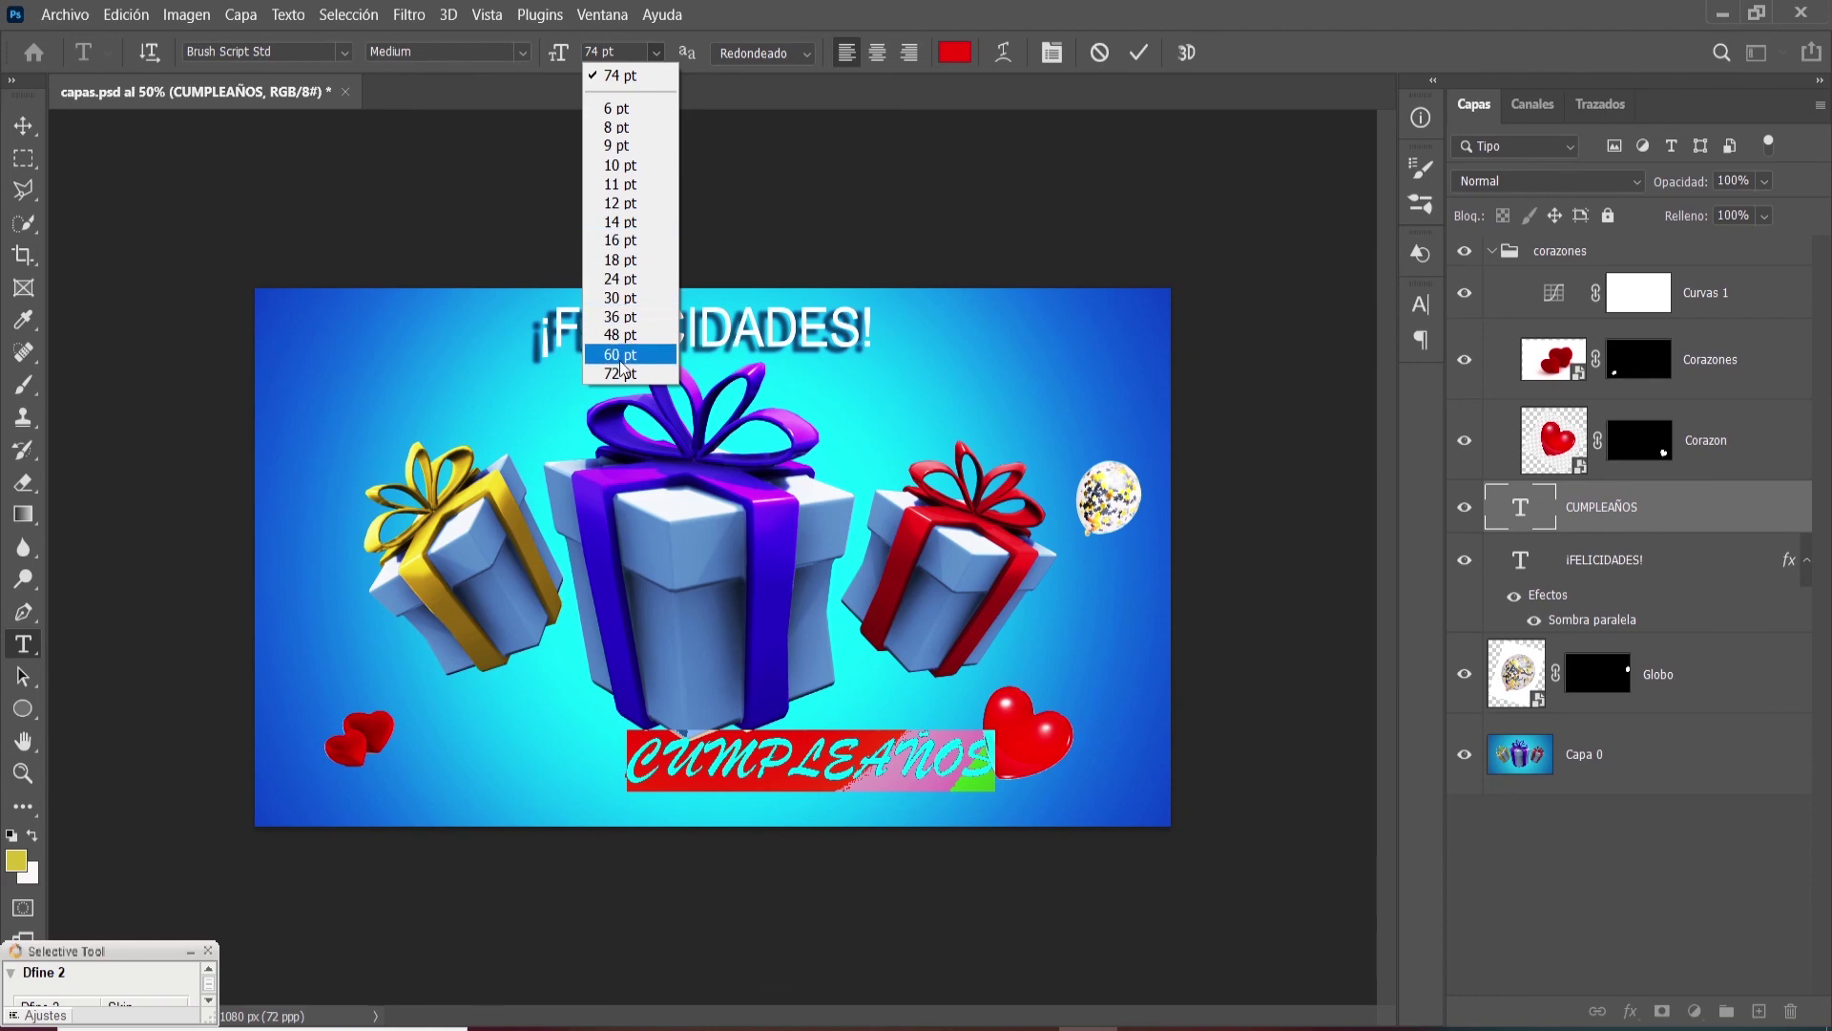
pyautogui.click(656, 54)
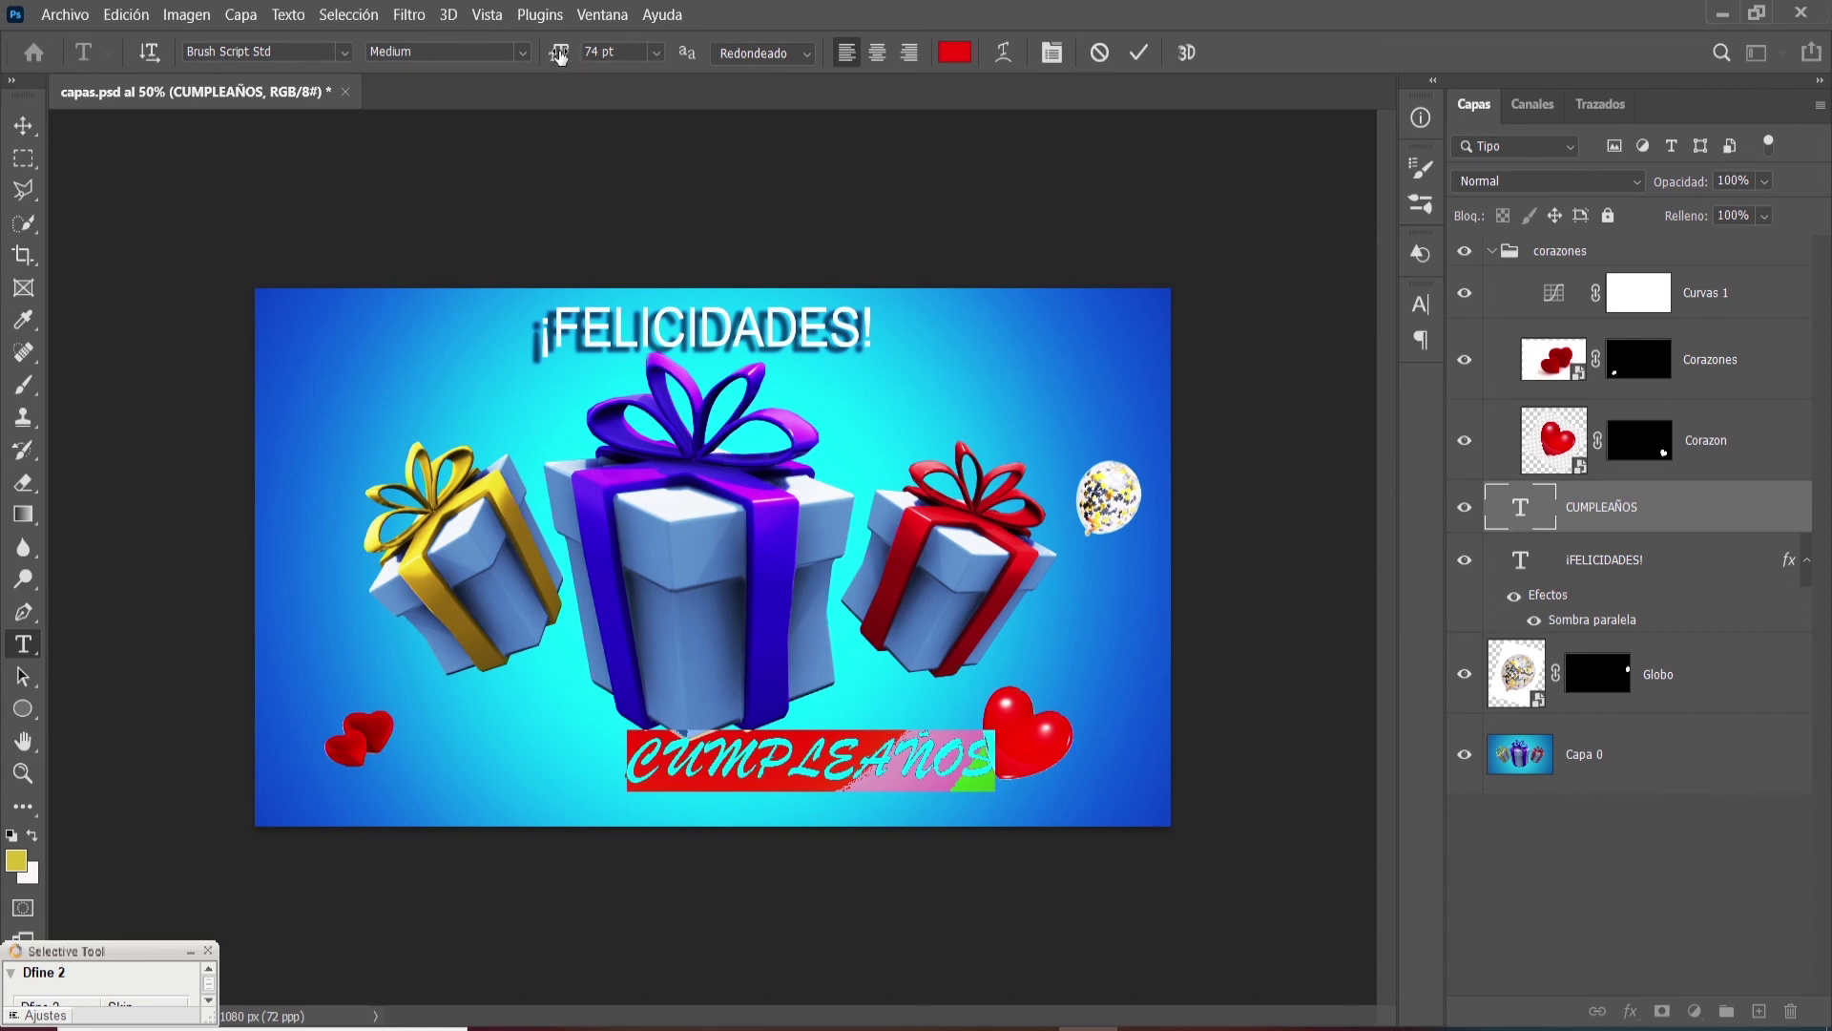
pyautogui.moveTo(560, 56); pyautogui.dragTo(535, 60)
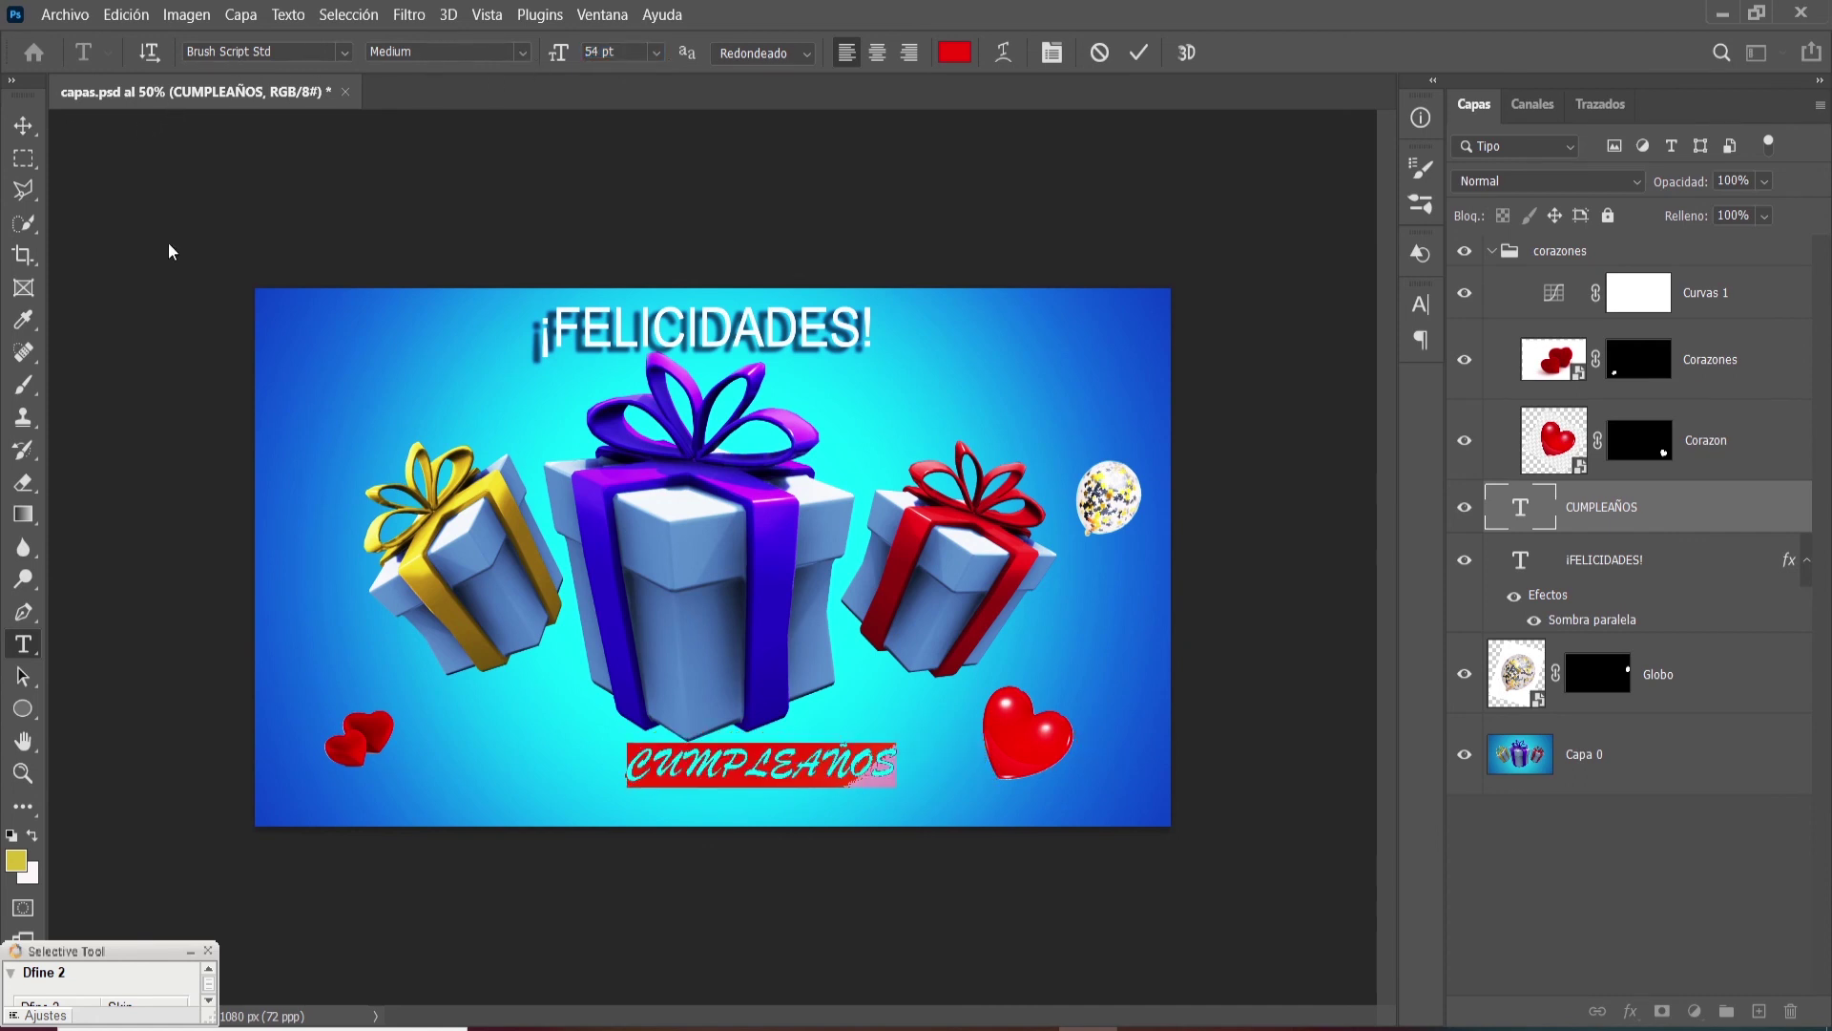
pyautogui.click(23, 129)
pyautogui.moveTo(704, 763); pyautogui.dragTo(912, 411)
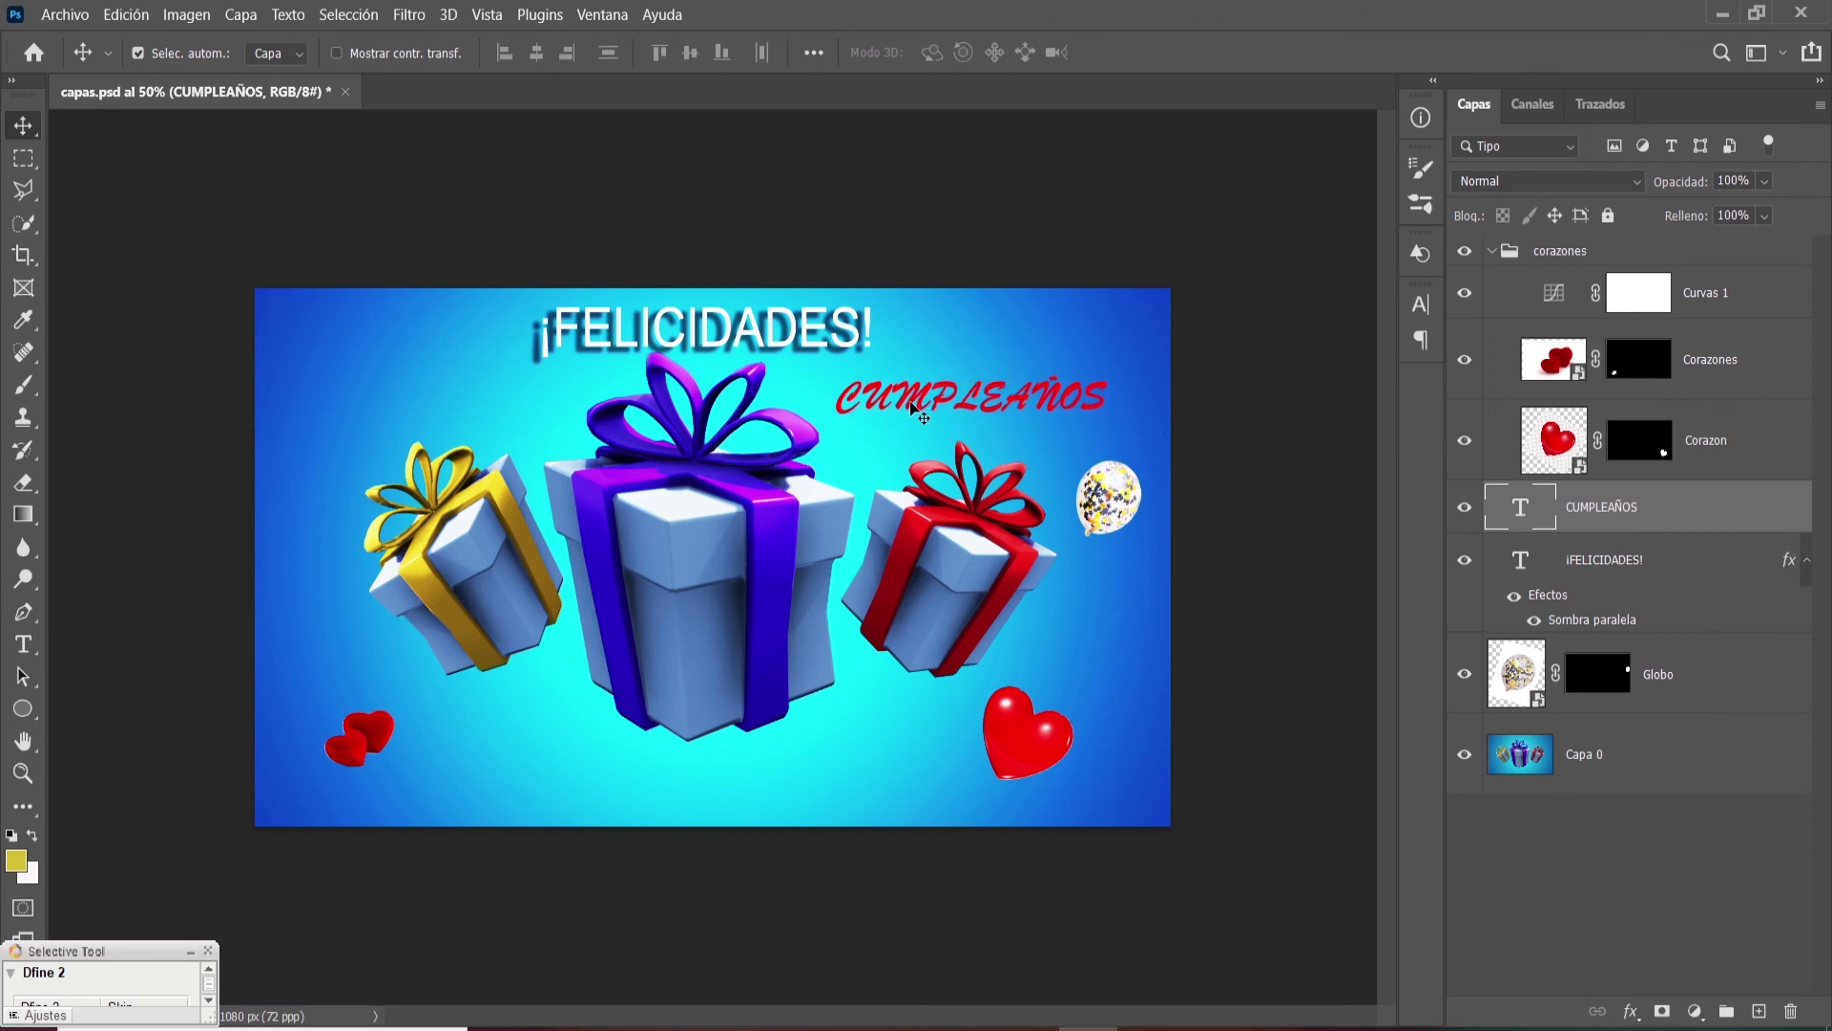
# - Add a drop shadow to the CUMPLEAÑOS layer with distance 46 px, spread 18% and size 24 px, and toggle its effects off and on
pyautogui.click(1632, 1014)
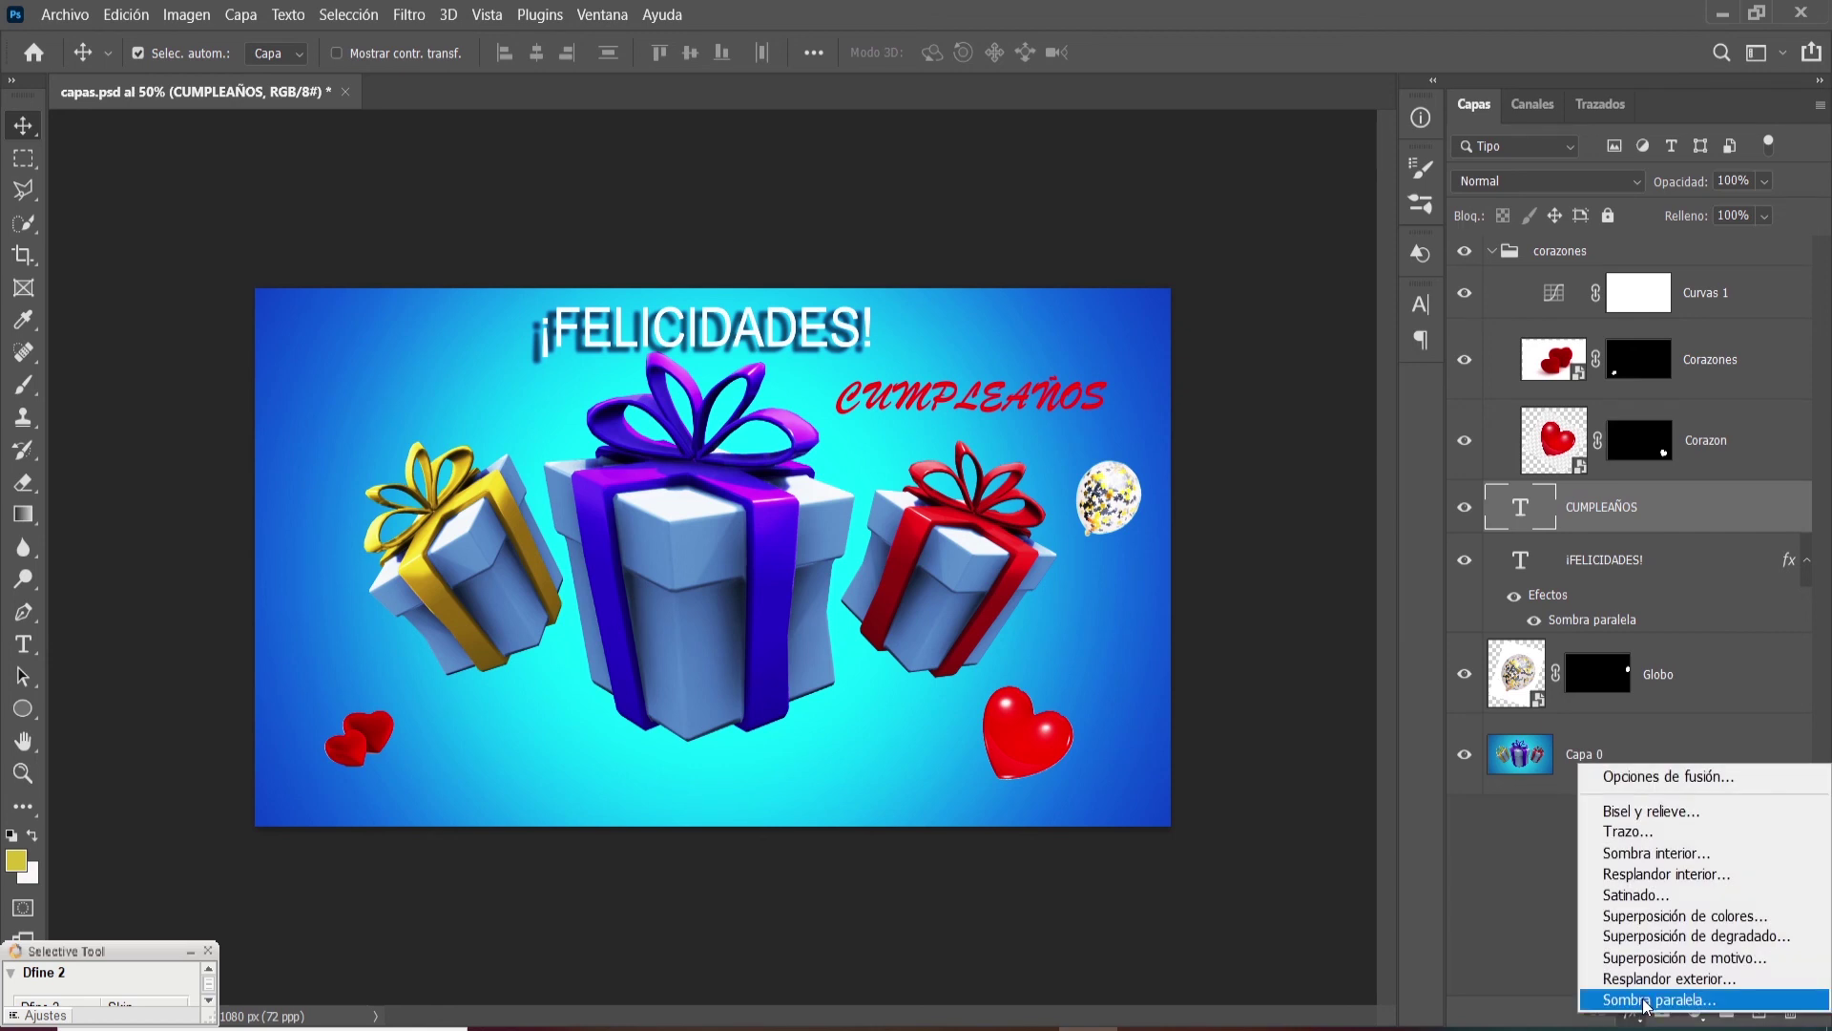
pyautogui.click(1645, 999)
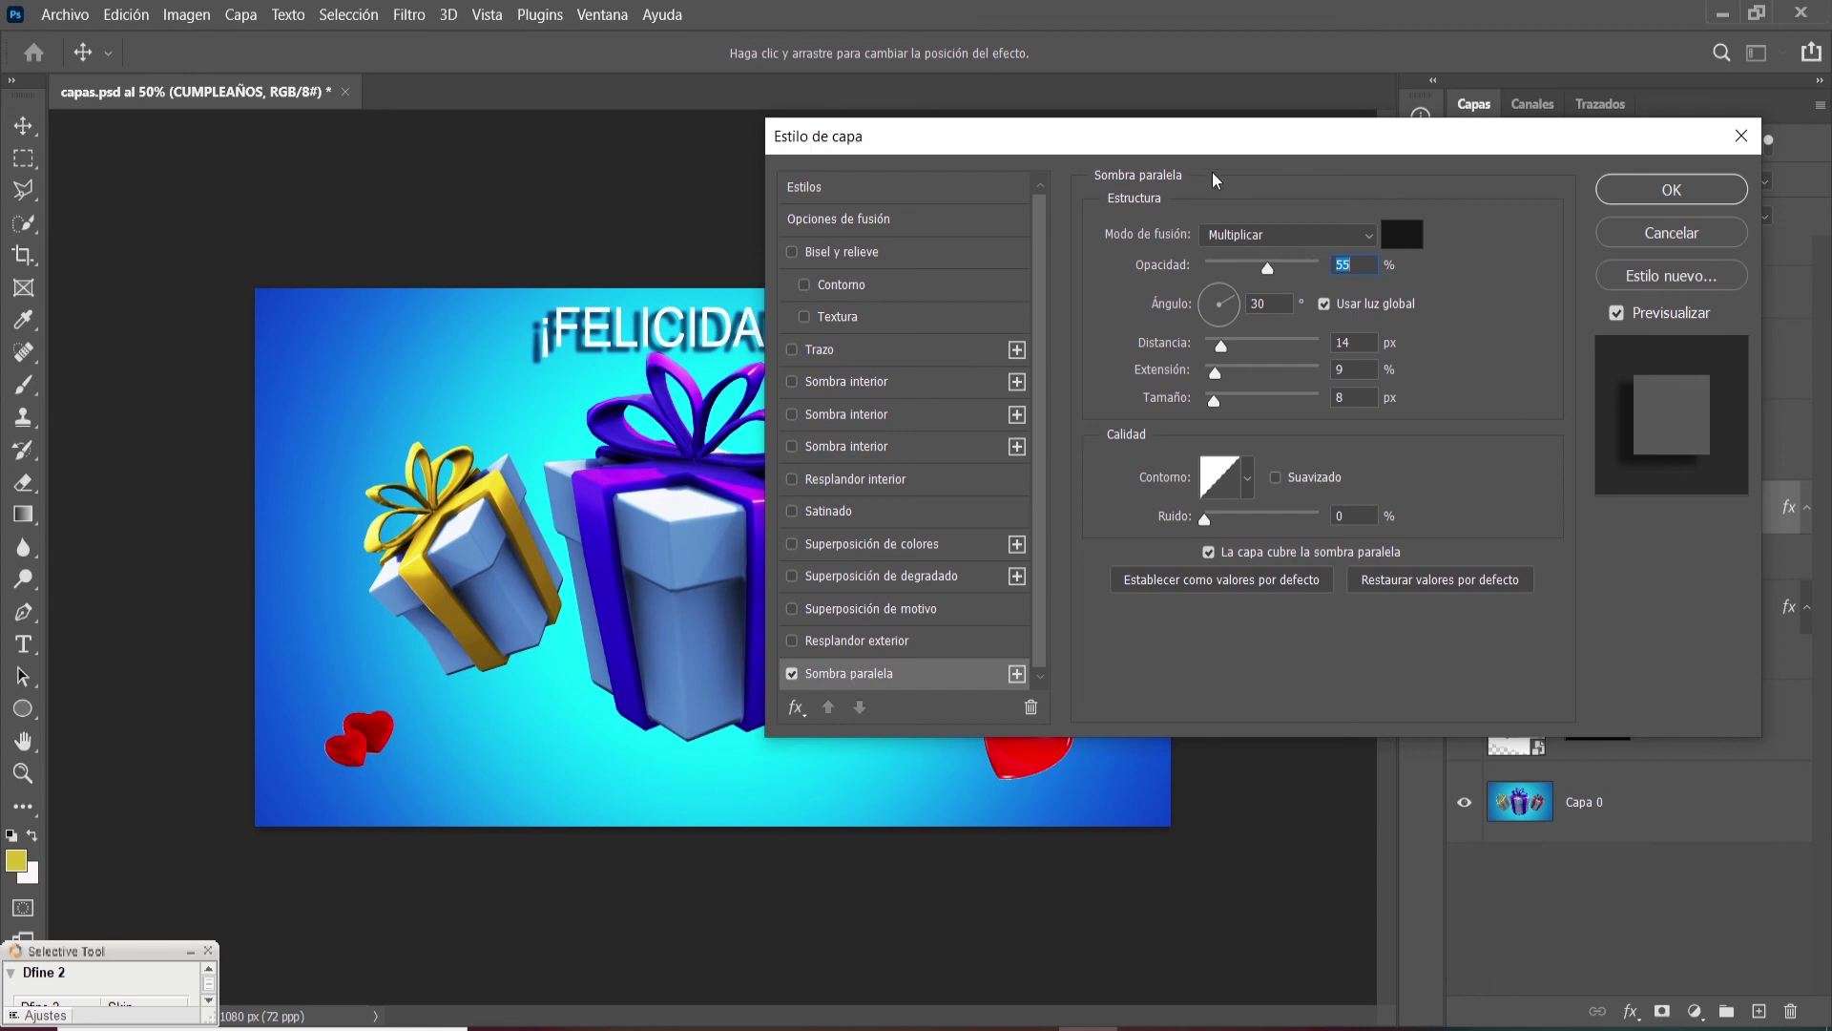
pyautogui.moveTo(1207, 136); pyautogui.dragTo(1302, 467)
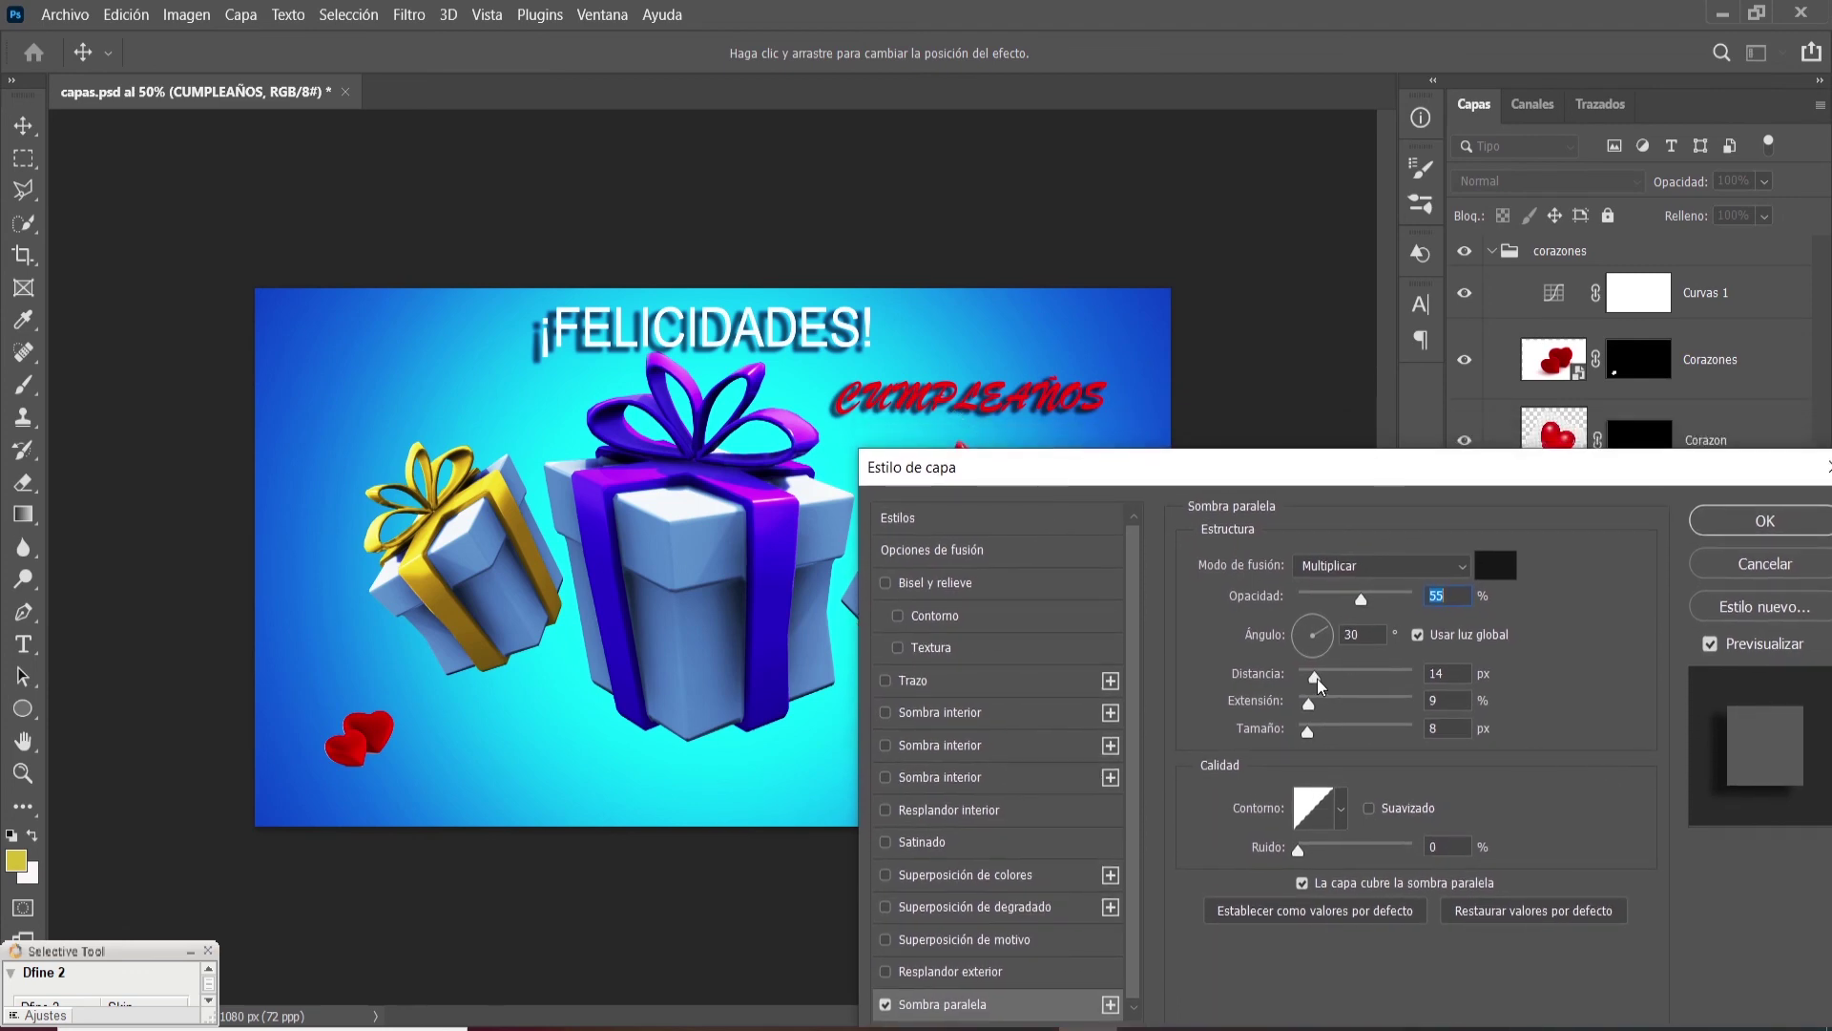
pyautogui.moveTo(1315, 678); pyautogui.dragTo(1318, 735)
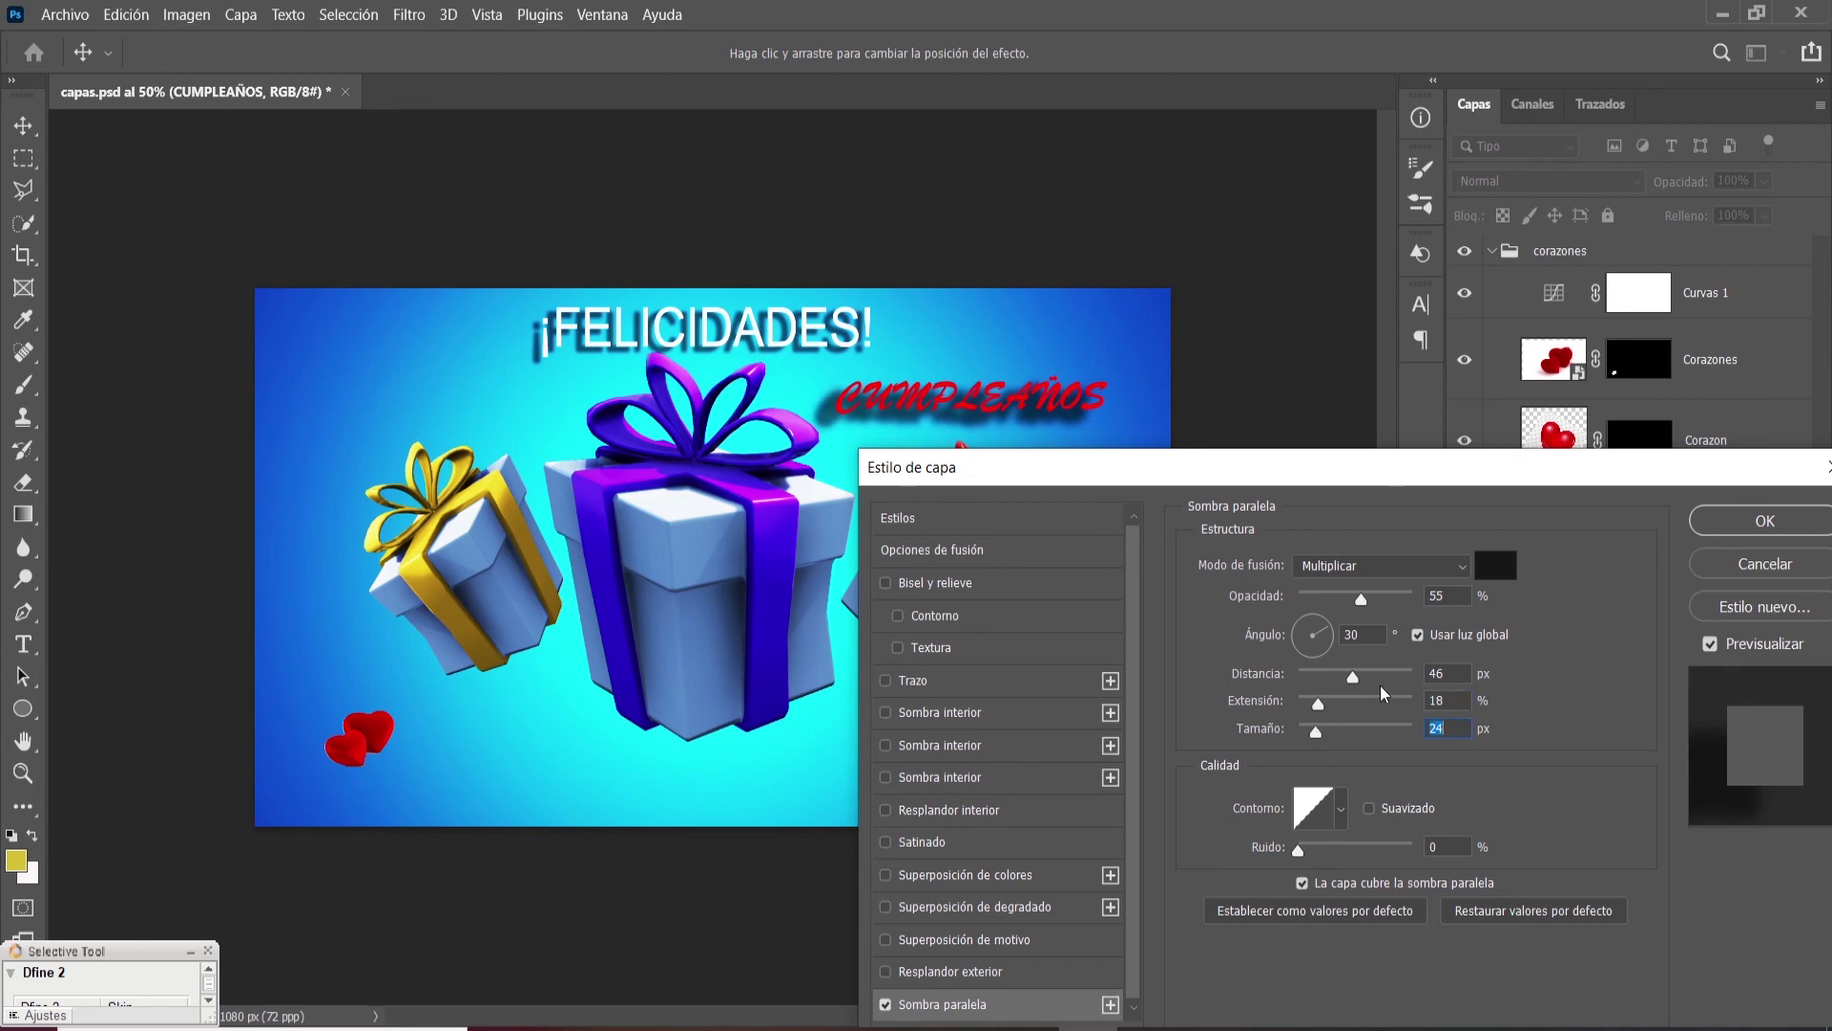
pyautogui.click(1742, 527)
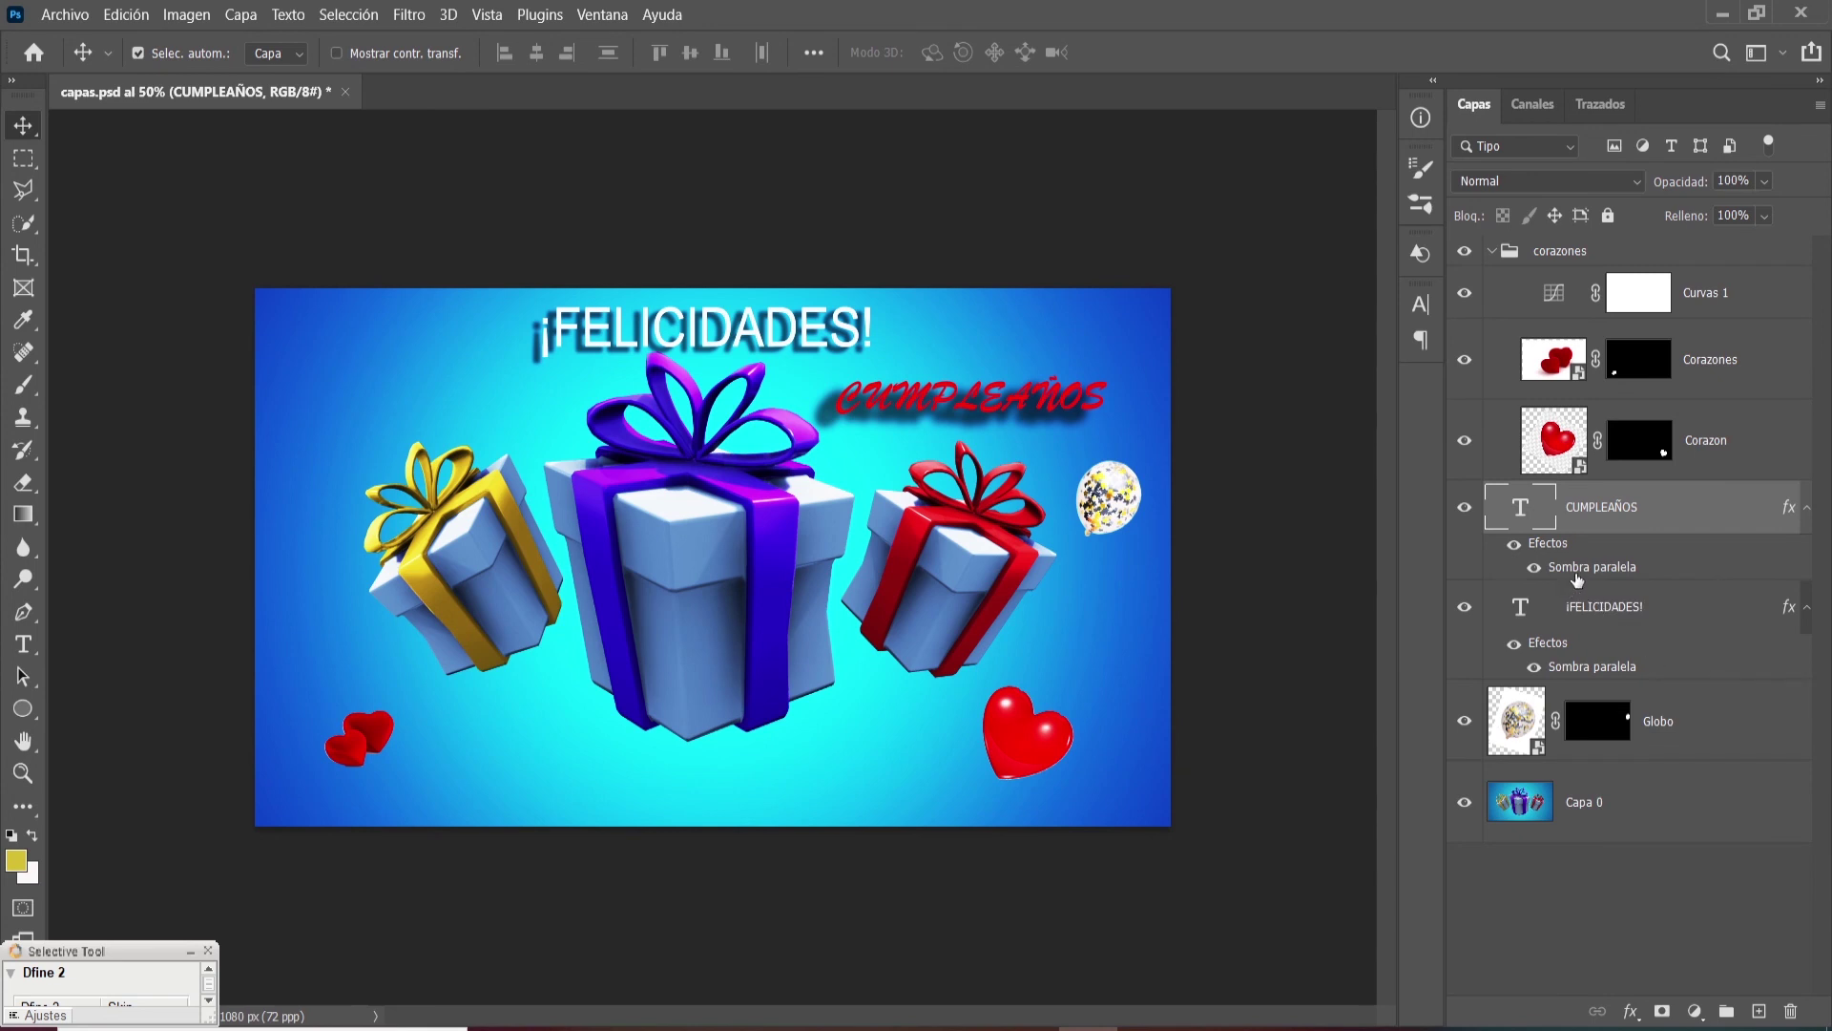
pyautogui.click(1514, 547)
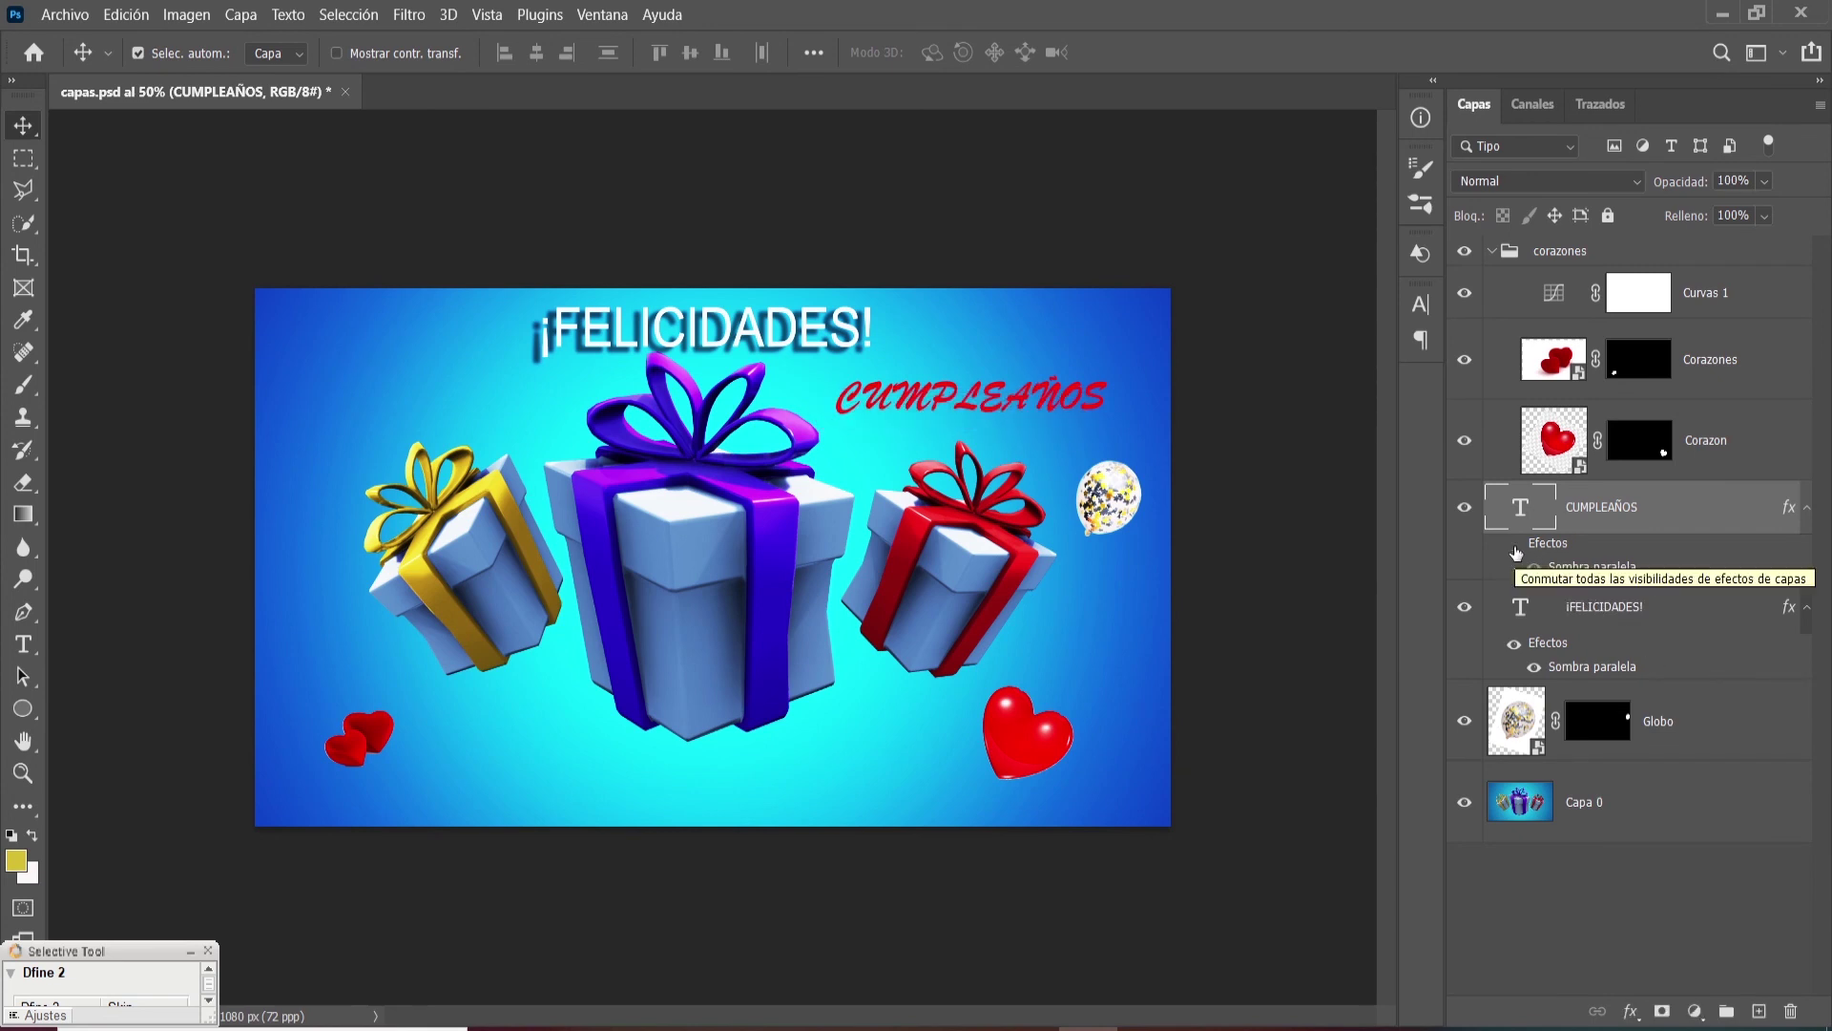
pyautogui.click(1515, 548)
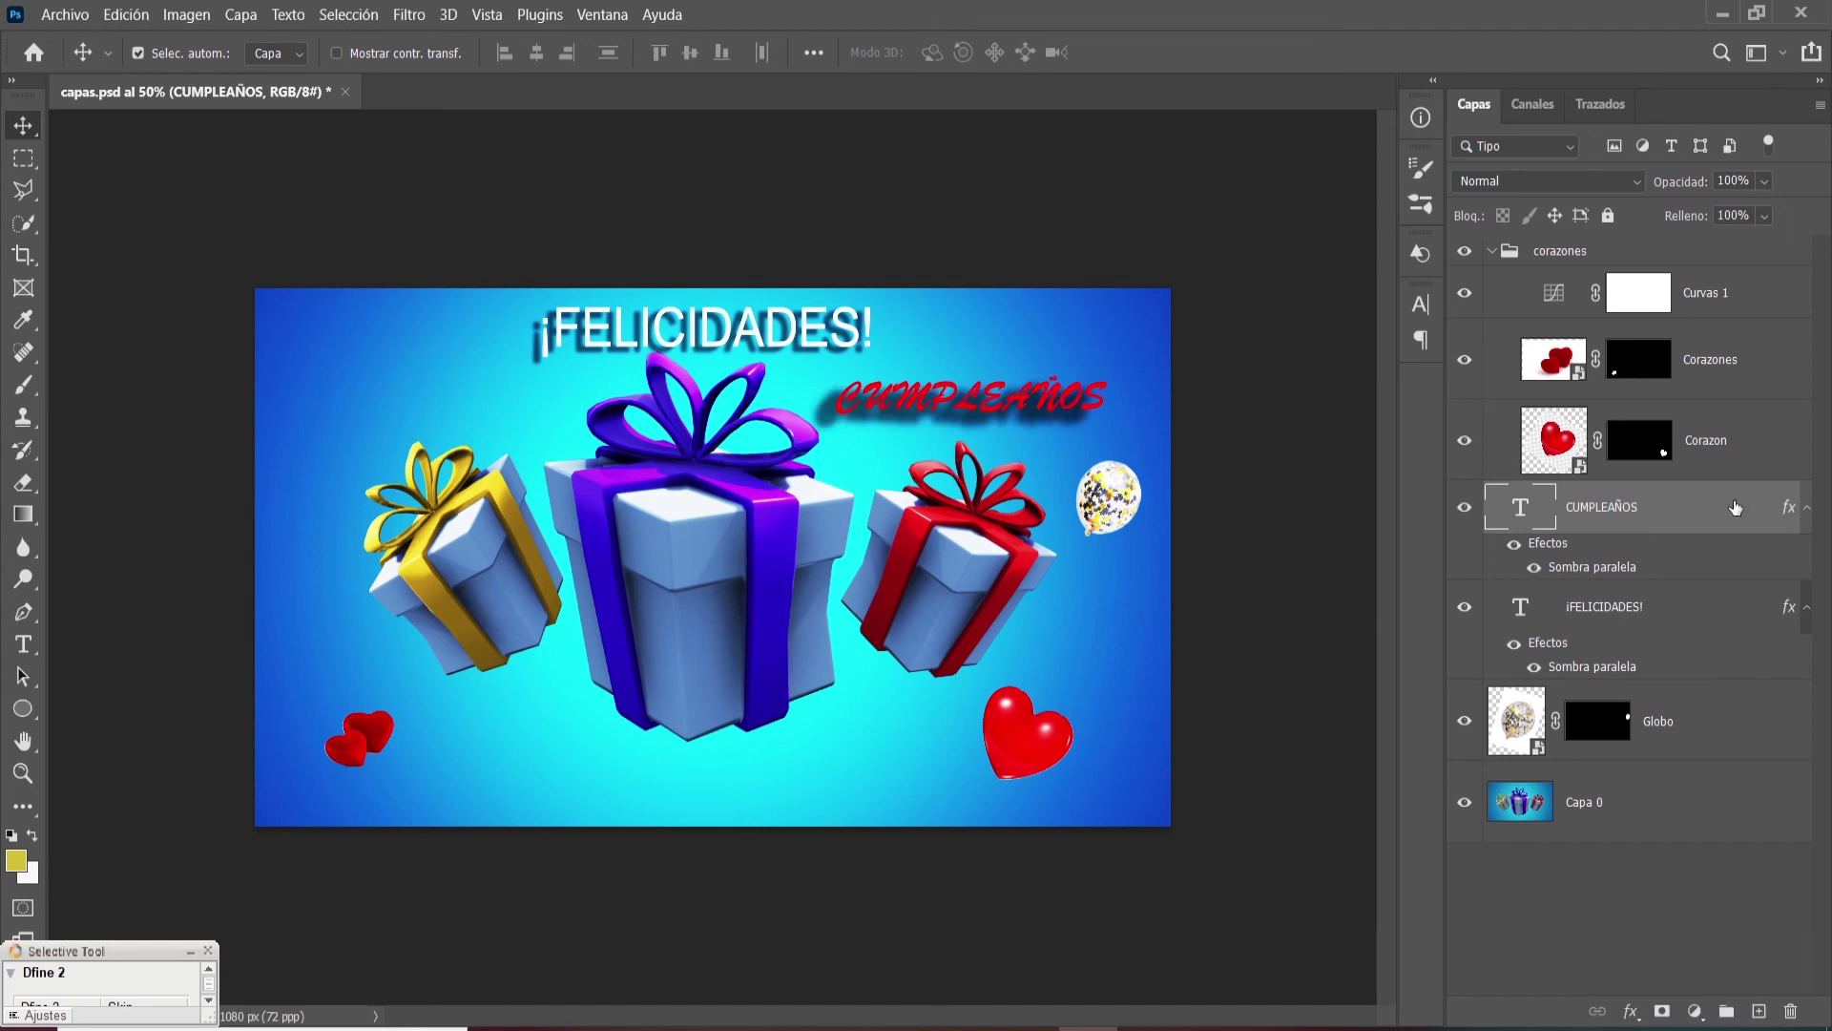